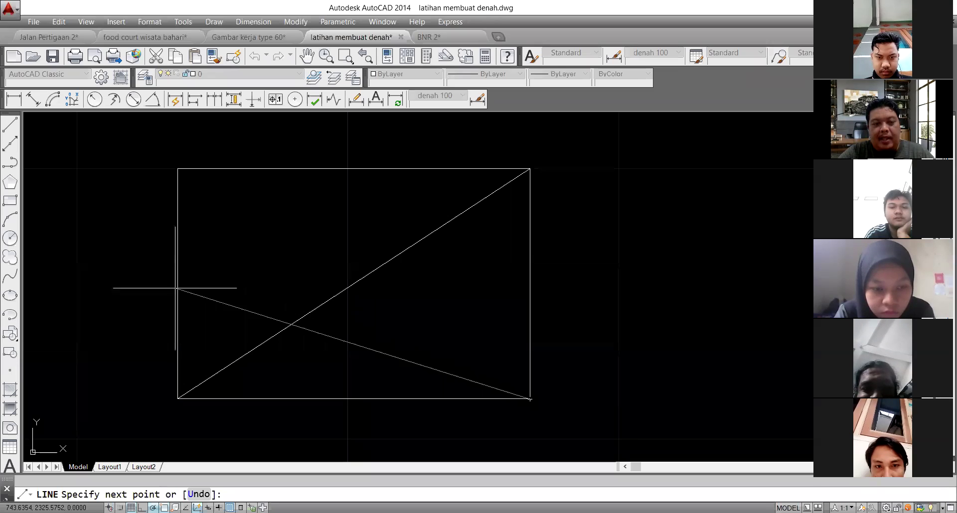
Step: Finish the construction line at the left edge's midpoint, then draw a vertical line from the diagonals' crossing up to the top edge
click(177, 284)
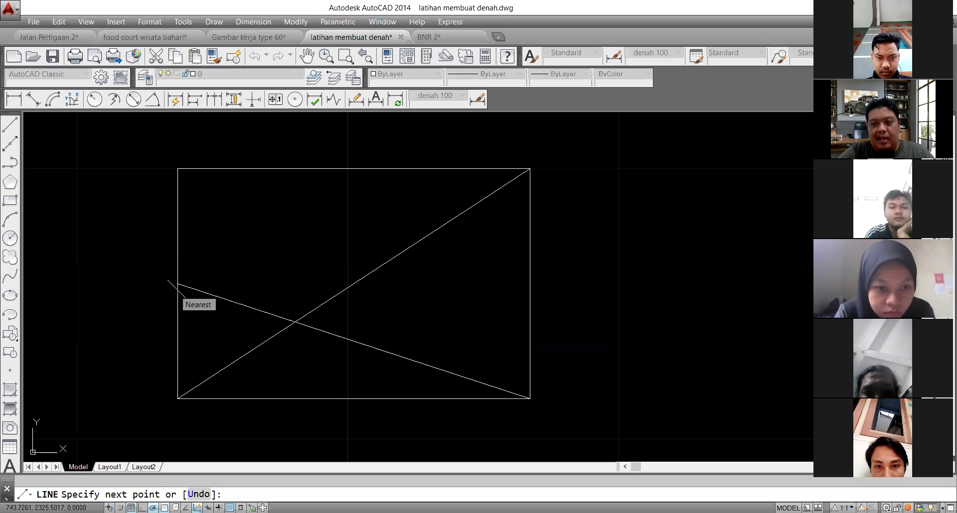
key(Escape)
key(Return)
click(293, 321)
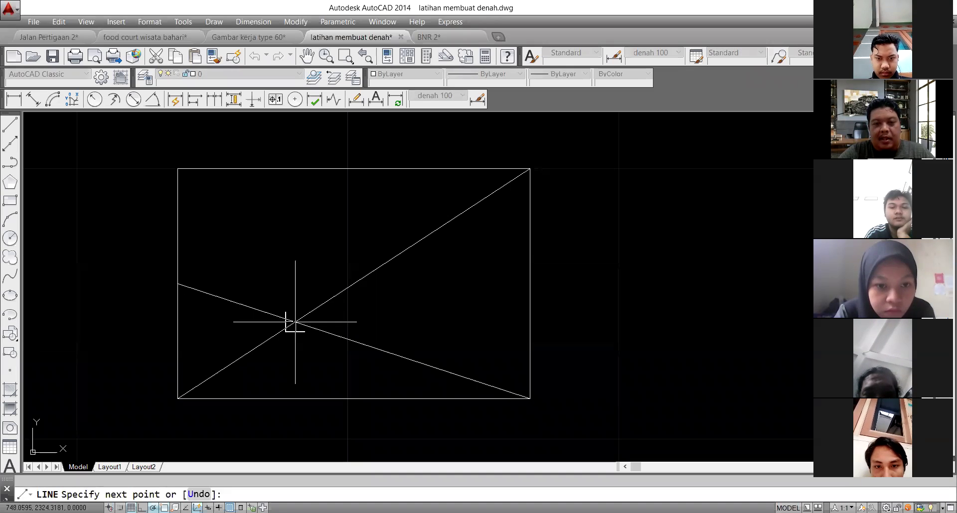
click(295, 169)
key(Escape)
Step: Erase the two diagonal construction lines inside the rectangle
click(337, 256)
click(320, 359)
key(Delete)
Step: Mirror the vertical line about a vertical axis through the midpoint of the rectangle's top edge, keeping the original
click(326, 285)
click(269, 281)
text(mi)
key(Return)
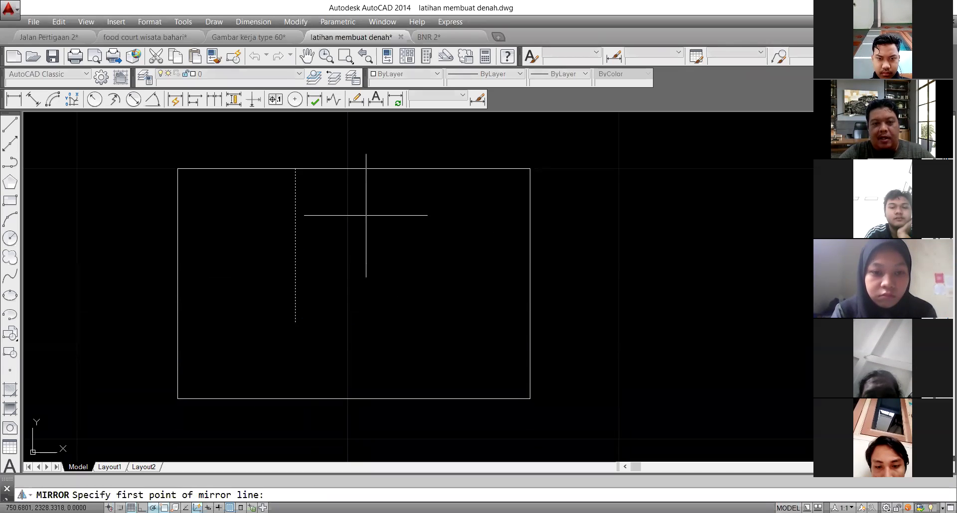
click(353, 169)
click(347, 224)
key(Return)
Step: Extend both vertical lines down to the rectangle's bottom edge
text(ex)
key(Return)
key(Return)
click(441, 310)
click(226, 278)
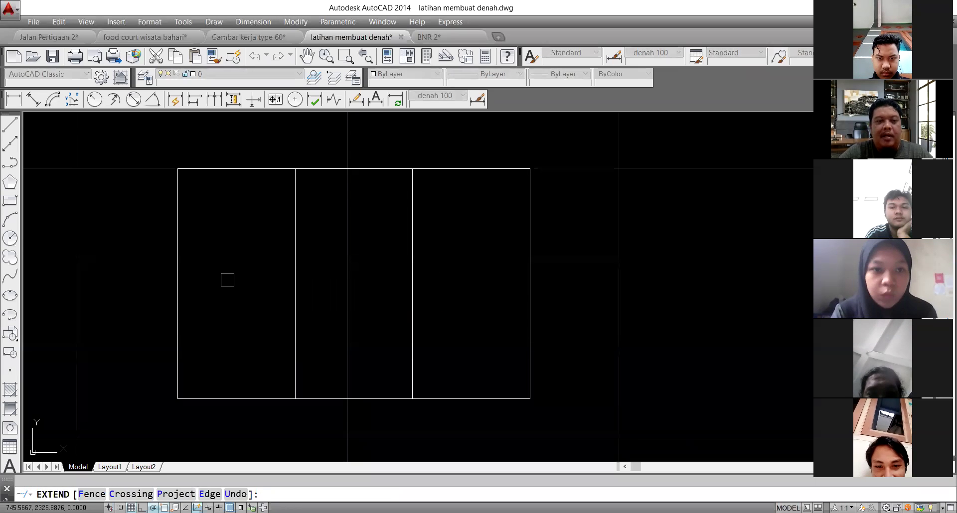
key(Return)
Step: Add a linear dimension above the top edge from the upper-left corner to the first dividing line
text(dli)
key(Return)
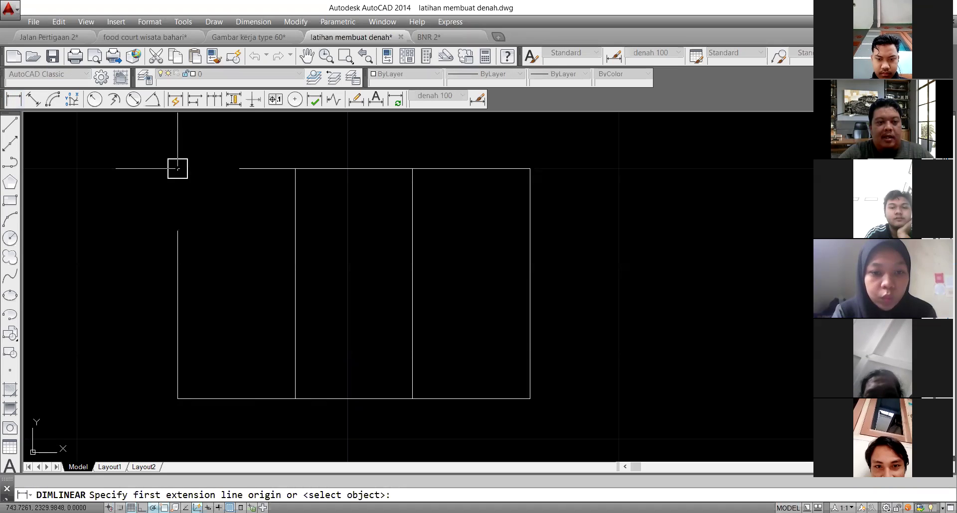
click(178, 168)
click(295, 169)
click(293, 154)
Step: Change the new dimension's style to Standard
scroll(294, 160, down, 5)
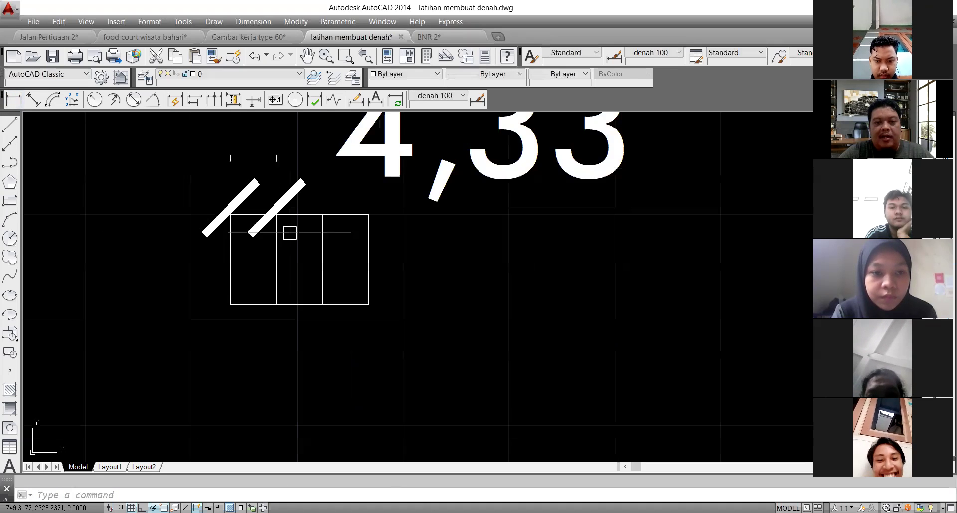
scroll(306, 210, up, 2)
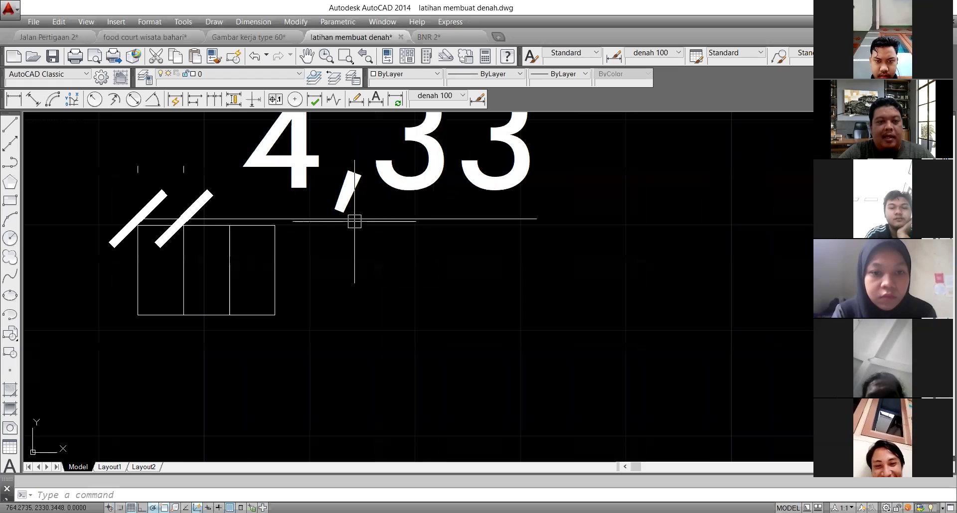
click(397, 204)
click(367, 255)
click(435, 95)
click(443, 121)
key(Escape)
scroll(148, 224, up, 4)
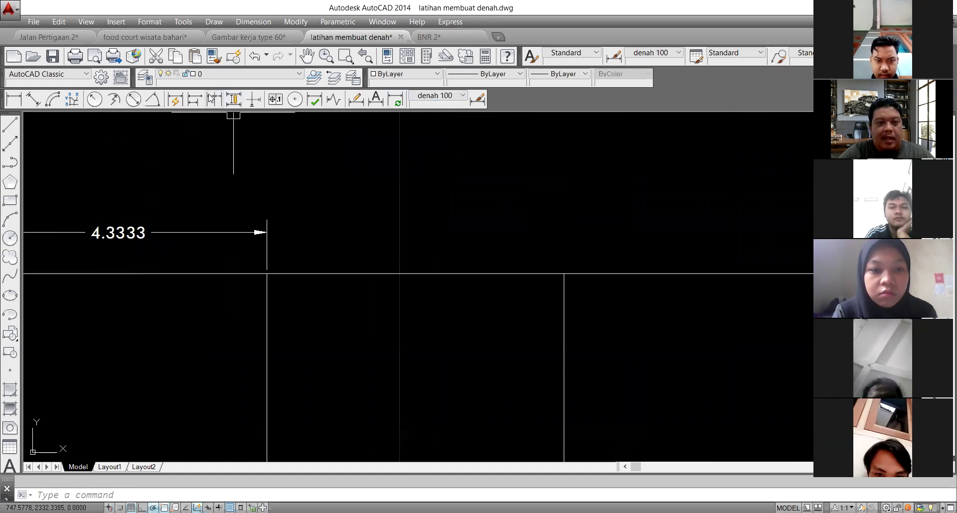
Step: Continue the dimension chain along the top edge to the second dividing line and the upper-right corner
click(214, 99)
click(564, 274)
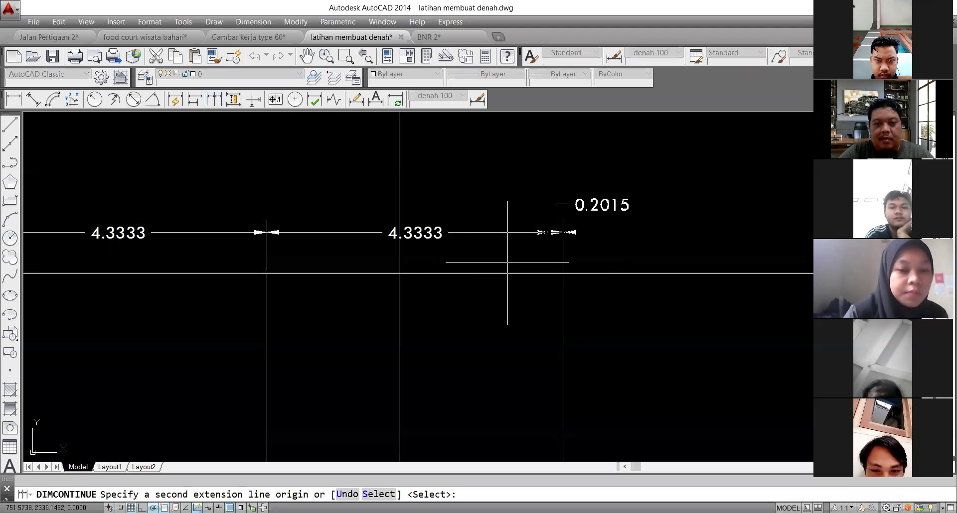
scroll(240, 242, down, 4)
click(482, 254)
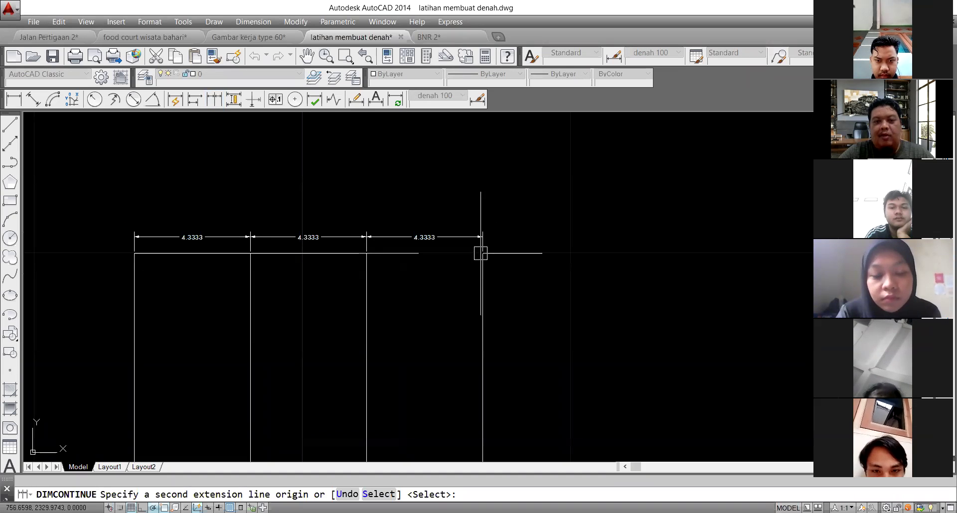
key(Escape)
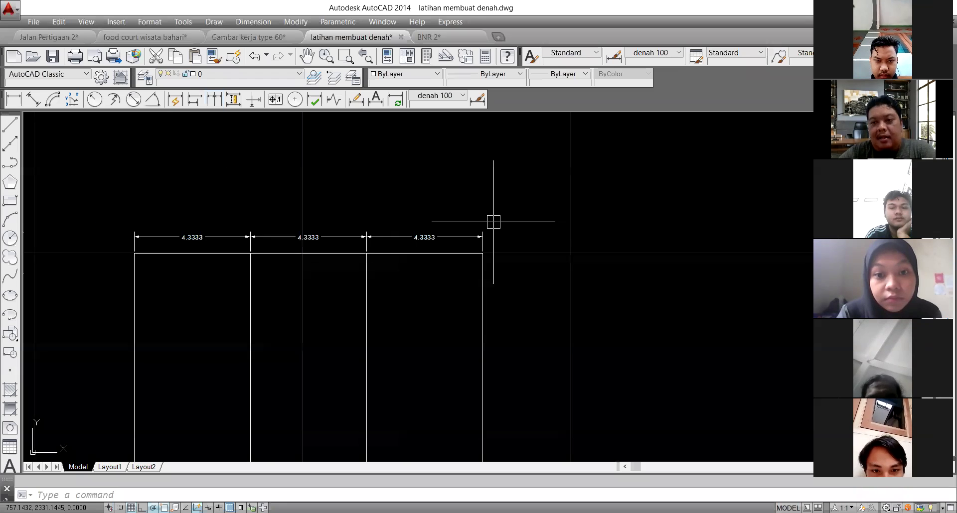
Step: Erase the three dimensions above the rectangle
scroll(467, 229, up, 2)
scroll(484, 244, down, 2)
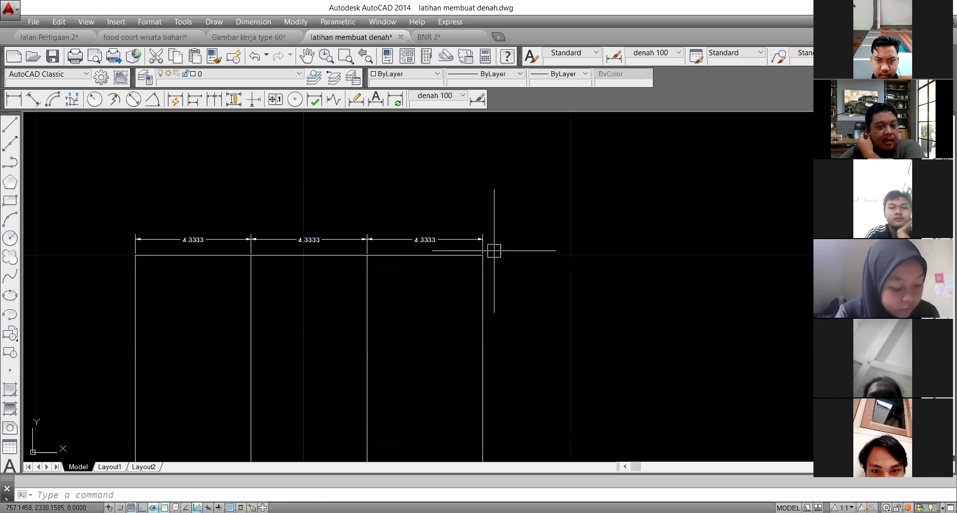
click(498, 242)
click(168, 199)
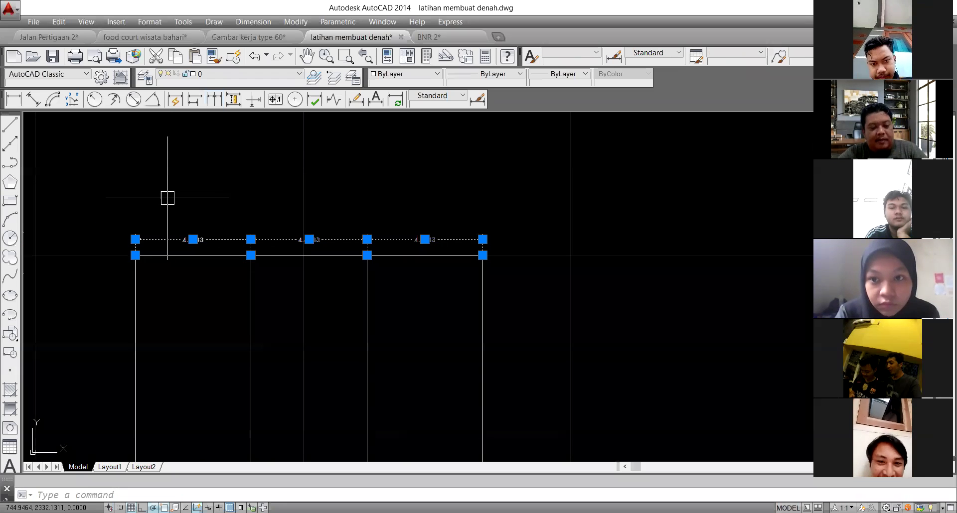
text(e)
key(Return)
scroll(277, 195, down, 4)
scroll(310, 251, up, 2)
click(346, 265)
click(156, 263)
text(e)
key(Return)
key(ctrl+z)
Step: Erase the two vertical dividing lines inside the rectangle
click(324, 271)
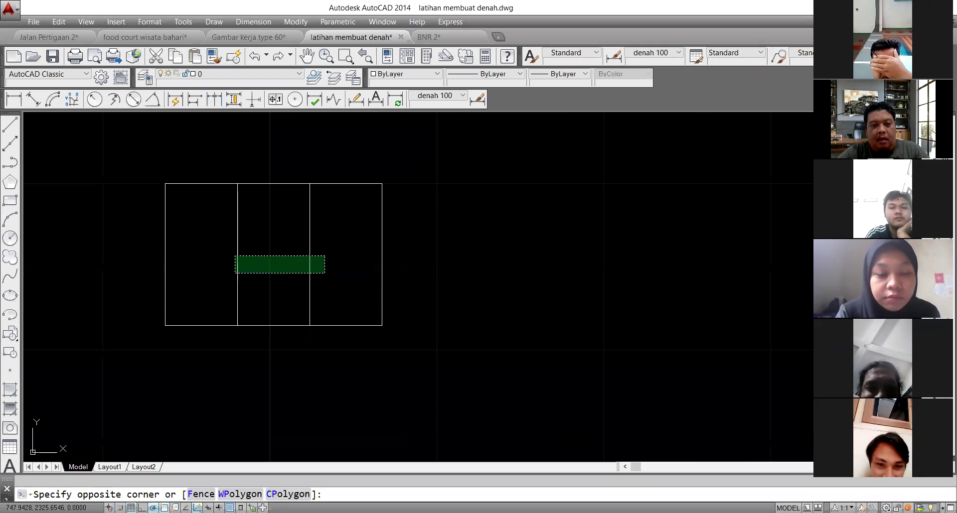
click(227, 253)
key(Delete)
Step: Draw a diagonal from the rectangle's upper-left corner to its lower-right corner
text(l)
key(Return)
click(165, 184)
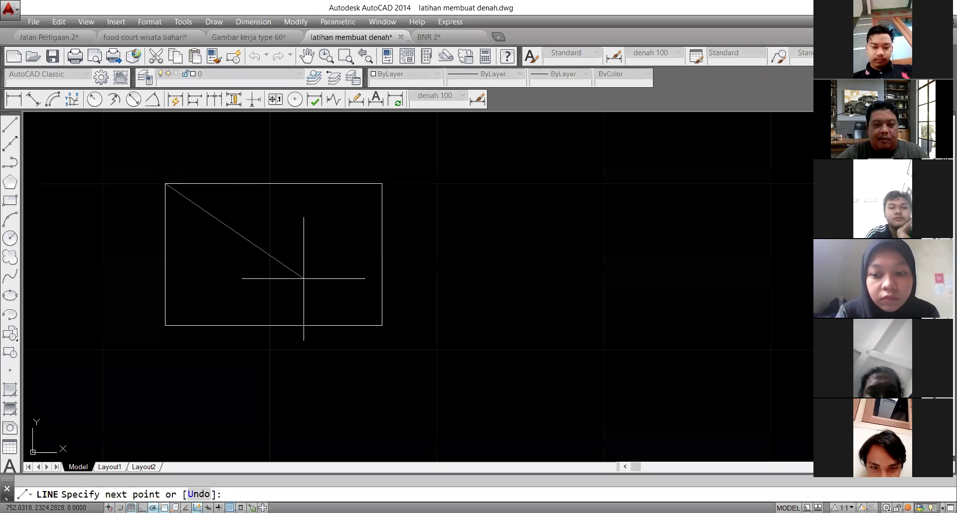
click(381, 325)
key(Return)
Step: Draw a line from the rectangle's lower-left corner to the midpoint of its top edge
key(Return)
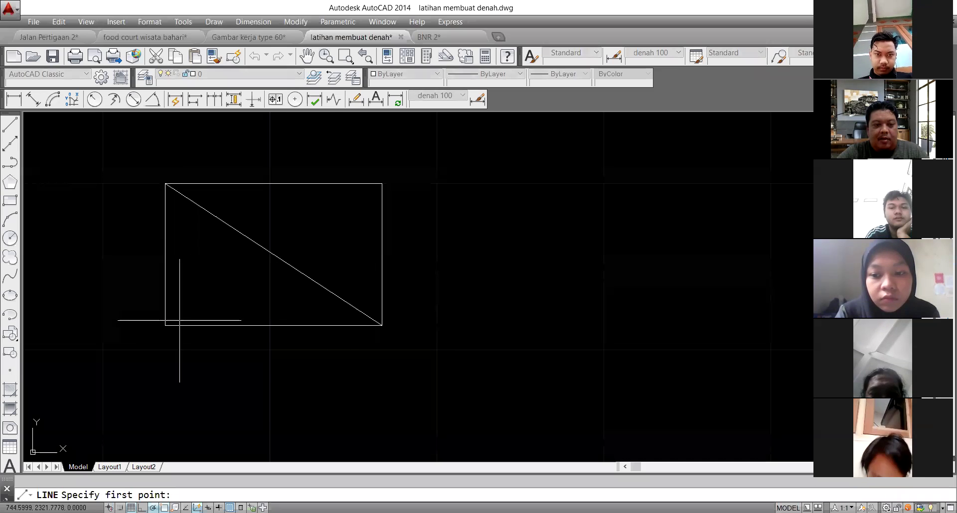
click(165, 325)
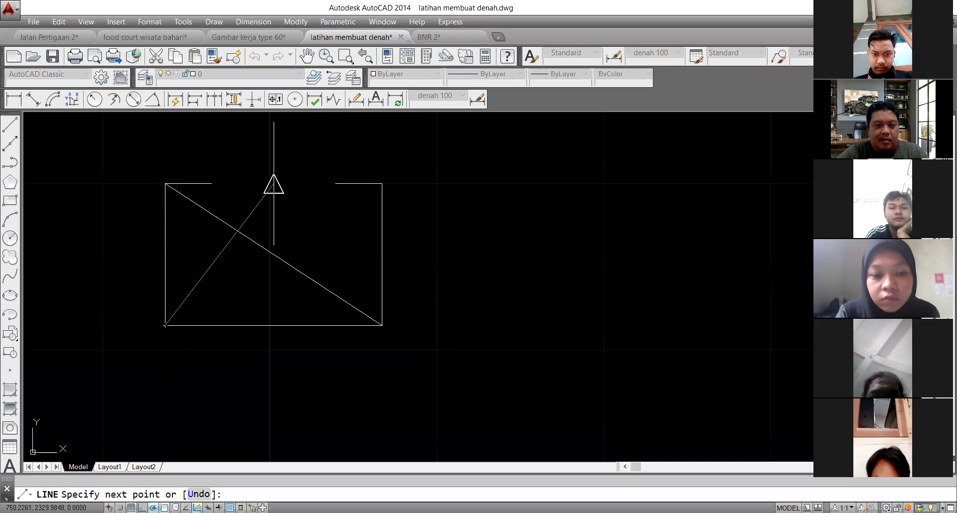
click(273, 183)
key(Return)
Step: Mirror the line ending at the top edge's midpoint about a vertical axis through its own midpoint, keeping the original
click(217, 257)
text(mi)
key(Return)
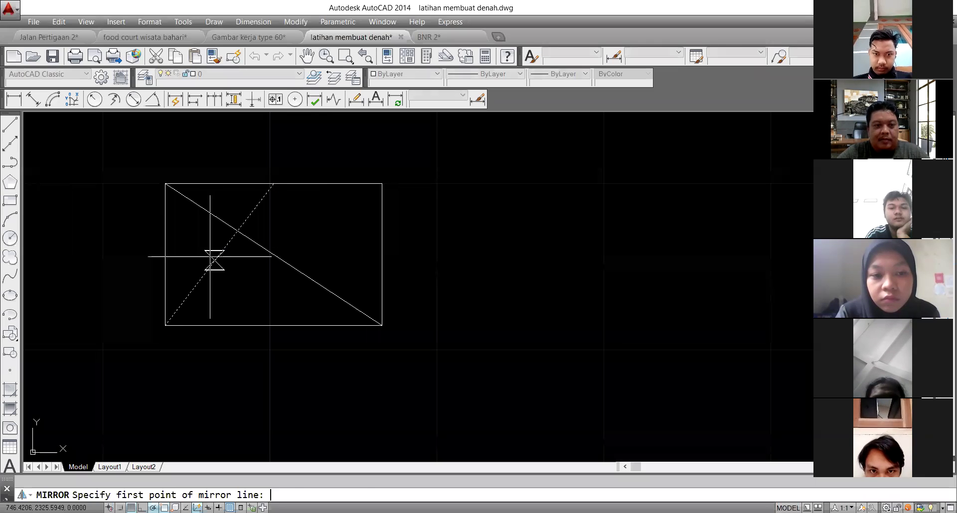
click(219, 255)
click(218, 271)
key(Return)
Step: Draw a vertical line from the crossing of the two mirrored lines up to the top edge
text(l)
key(Return)
click(219, 255)
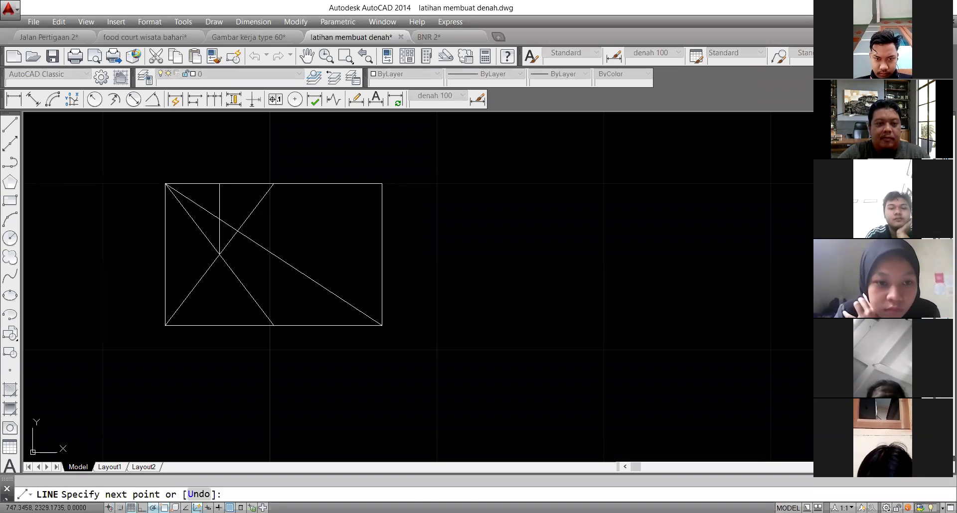
key(Return)
Step: Mirror the short vertical line about a vertical axis through the top edge's midpoint, keeping the original
scroll(232, 208, up, 2)
click(227, 199)
click(196, 179)
text(mi)
key(Return)
click(297, 169)
click(294, 190)
key(Return)
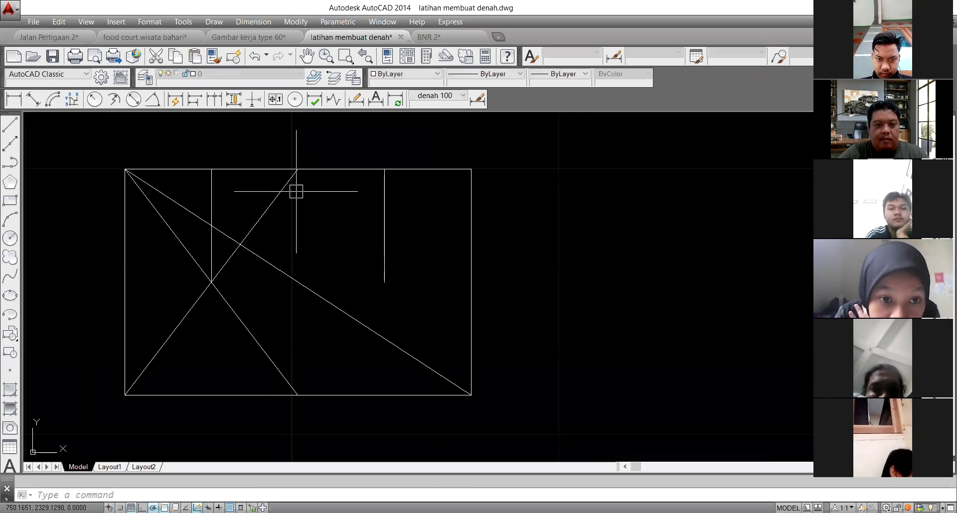
Step: Draw a short vertical line downward from the midpoint of the rectangle's top edge
text(l)
key(Return)
click(297, 169)
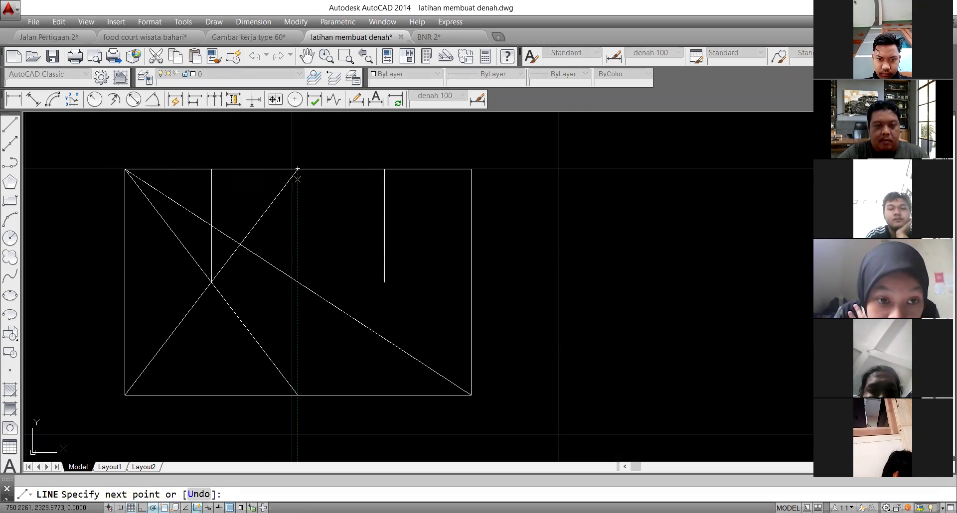
click(297, 212)
key(Return)
Step: Erase the three slanted construction lines inside the rectangle
click(272, 235)
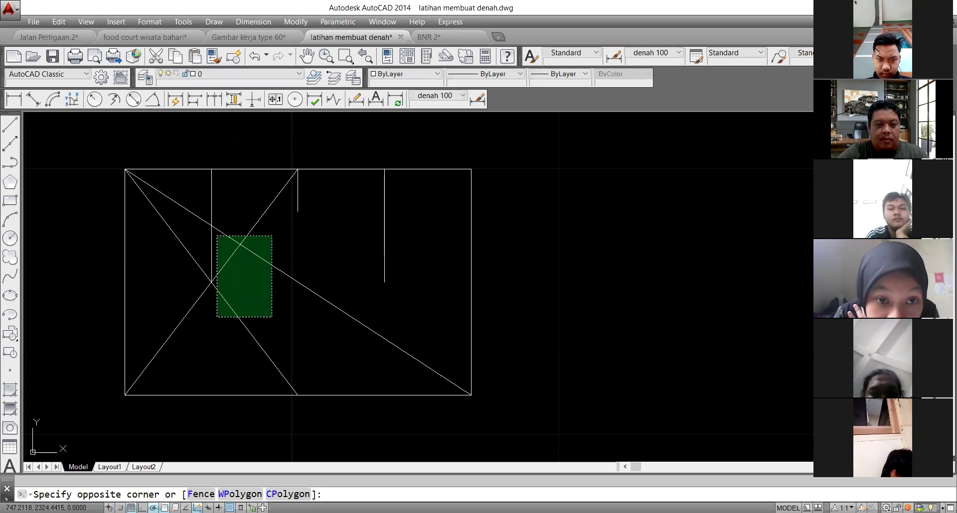
click(214, 317)
key(Delete)
Step: Extend the three short vertical lines down to the rectangle's bottom edge
text(ex)
key(Return)
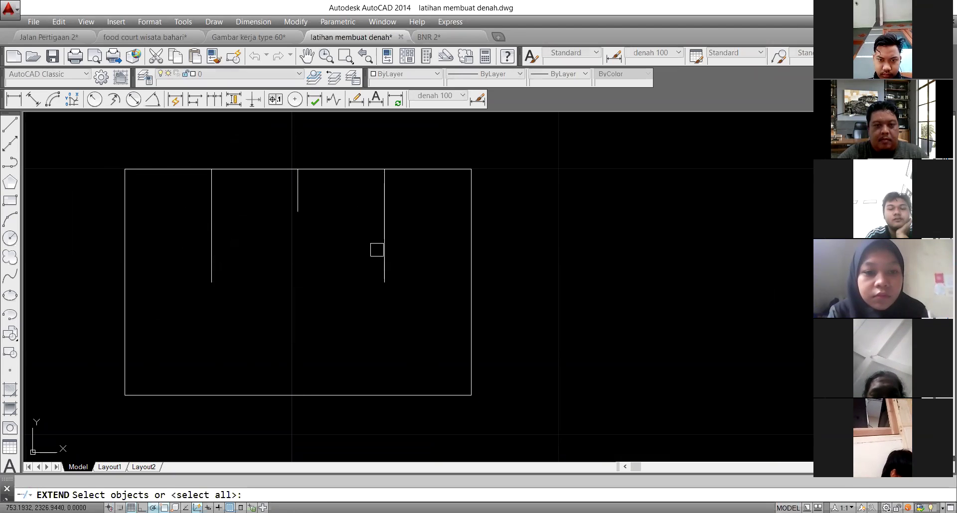
key(Return)
click(407, 211)
click(236, 216)
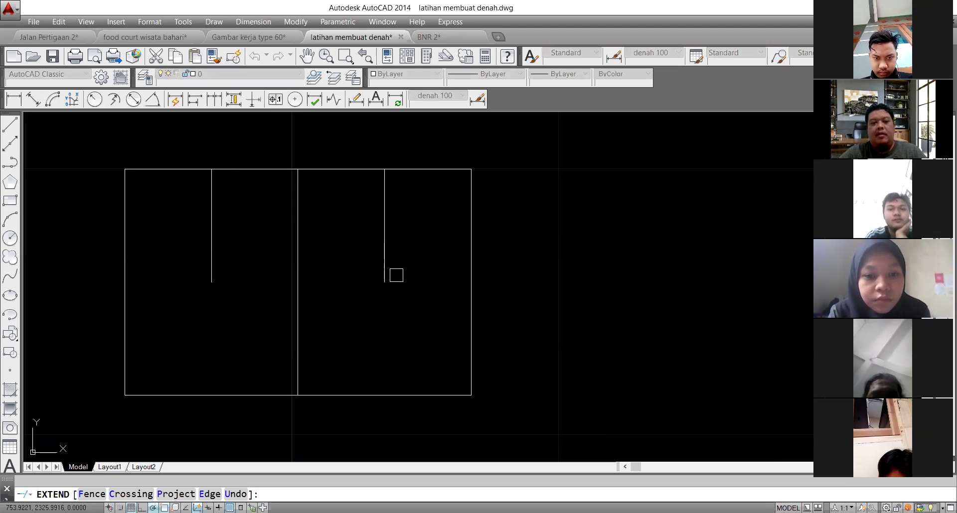
click(368, 244)
click(196, 266)
key(Return)
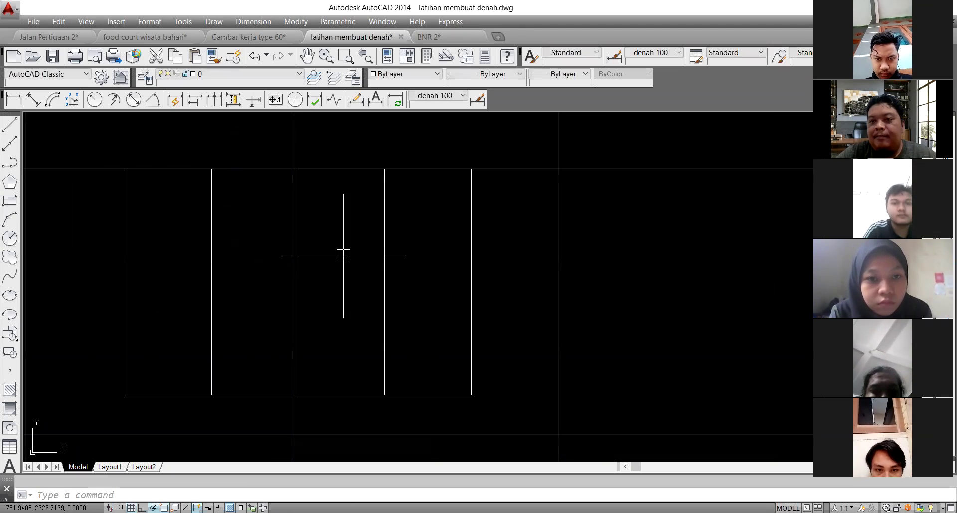
Step: Erase the three vertical dividing lines, leaving only the rectangle
click(414, 287)
click(195, 229)
key(Delete)
Step: Draw a horizontal line between the midpoints of the rectangle's left and right edges
scroll(276, 264, down, 3)
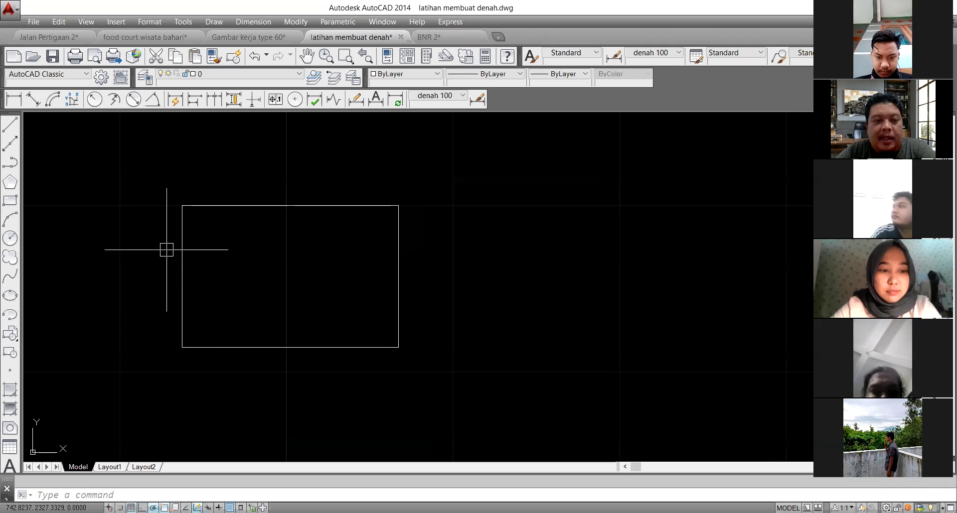
text(l)
key(Return)
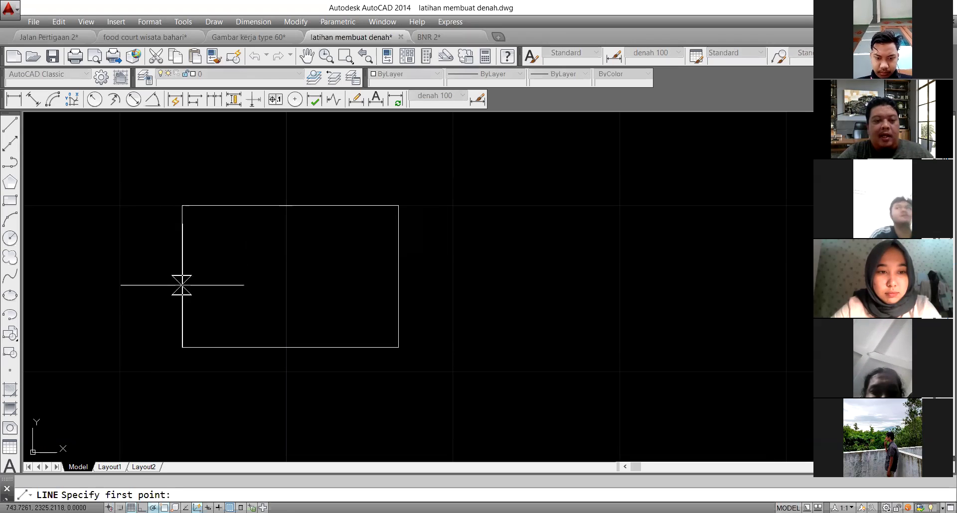
click(182, 277)
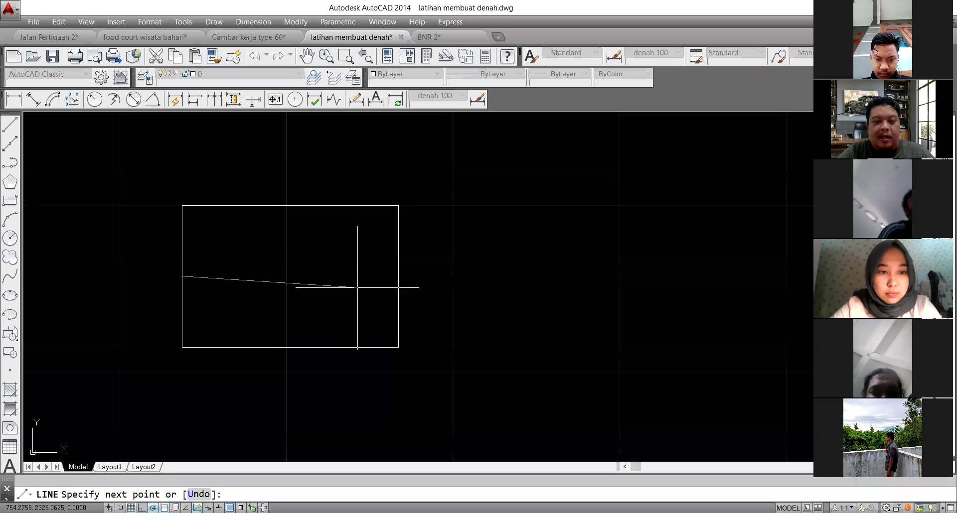
click(398, 277)
key(Return)
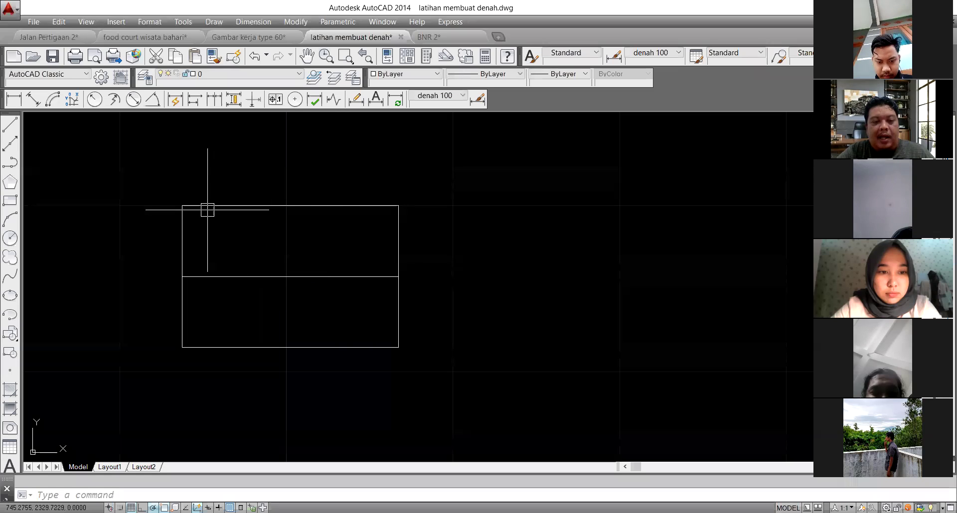
Step: Offset the rectangle outward by .15 and erase the horizontal middle line
text(o)
key(Return)
text(.)
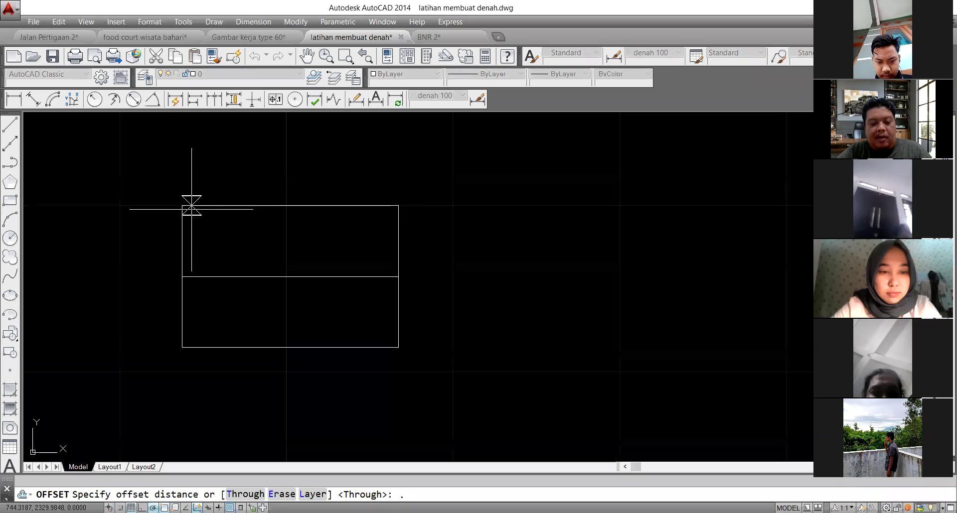
text(15)
key(Return)
click(212, 205)
click(216, 196)
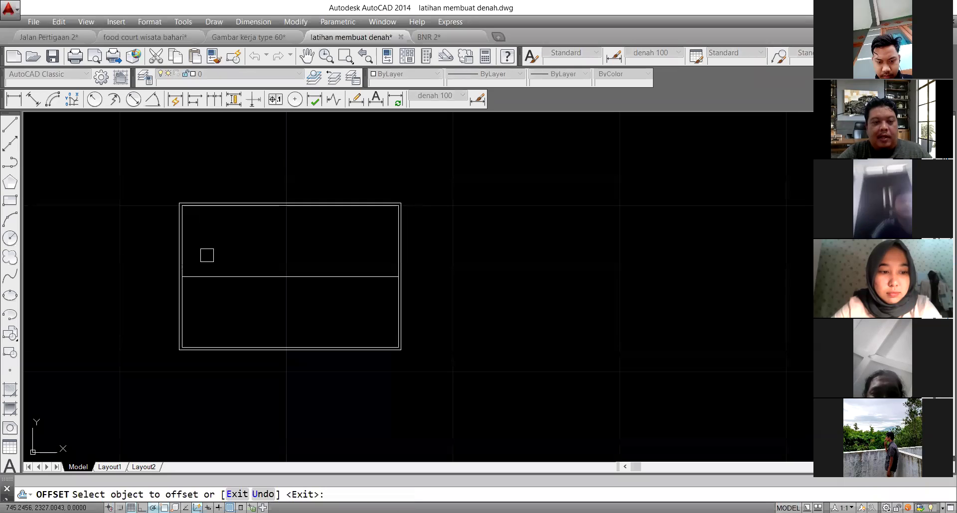
scroll(205, 254, up, 2)
key(Escape)
click(226, 287)
key(Delete)
text(l)
key(Return)
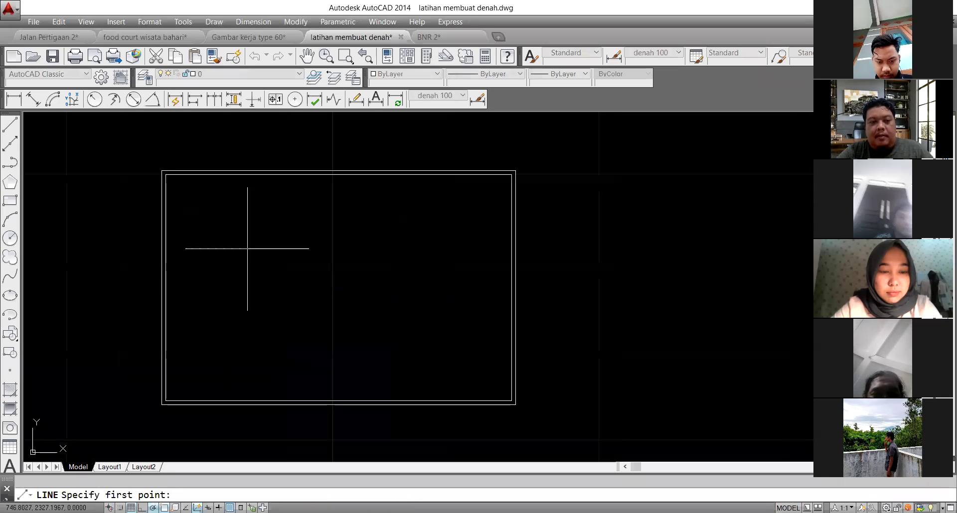
scroll(255, 244, down, 2)
key(Escape)
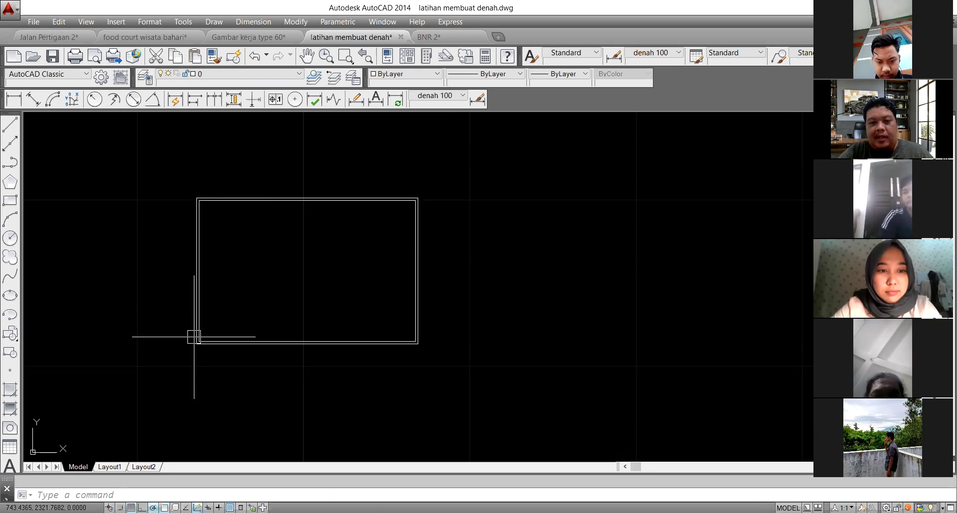
scroll(214, 279, down, 2)
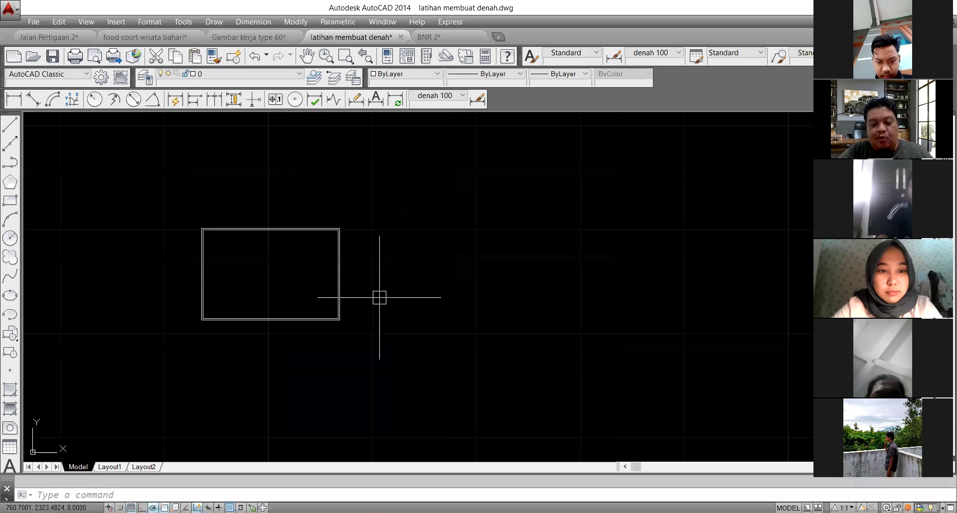
text(l)
key(Return)
key(Escape)
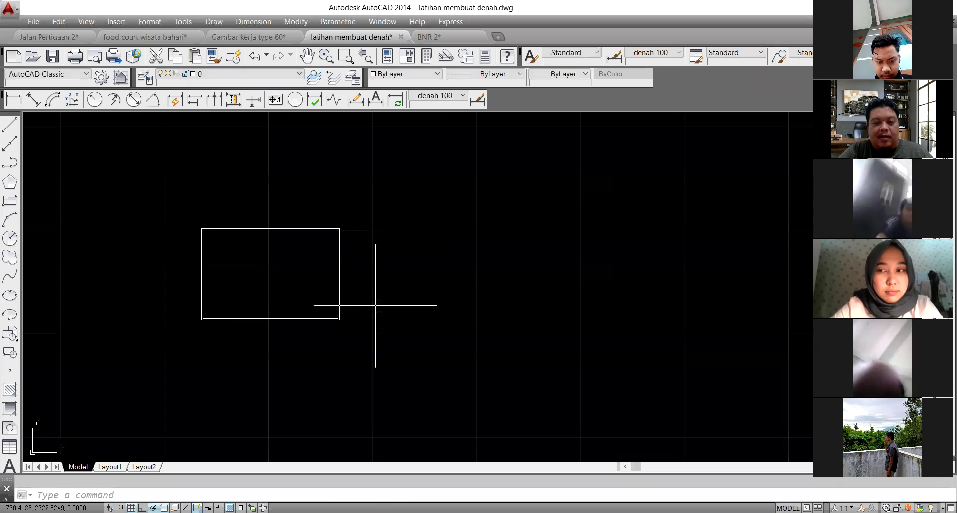
click(383, 361)
key(Escape)
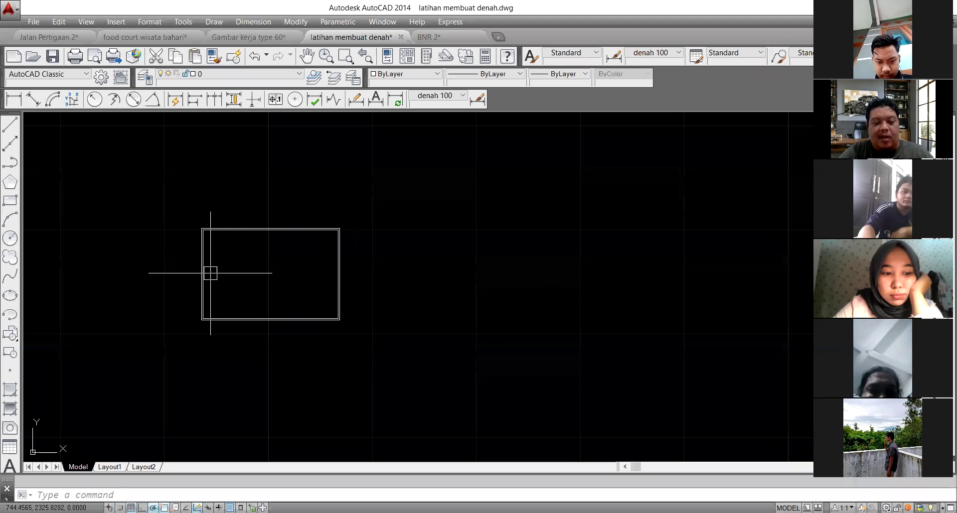
scroll(211, 273, up, 2)
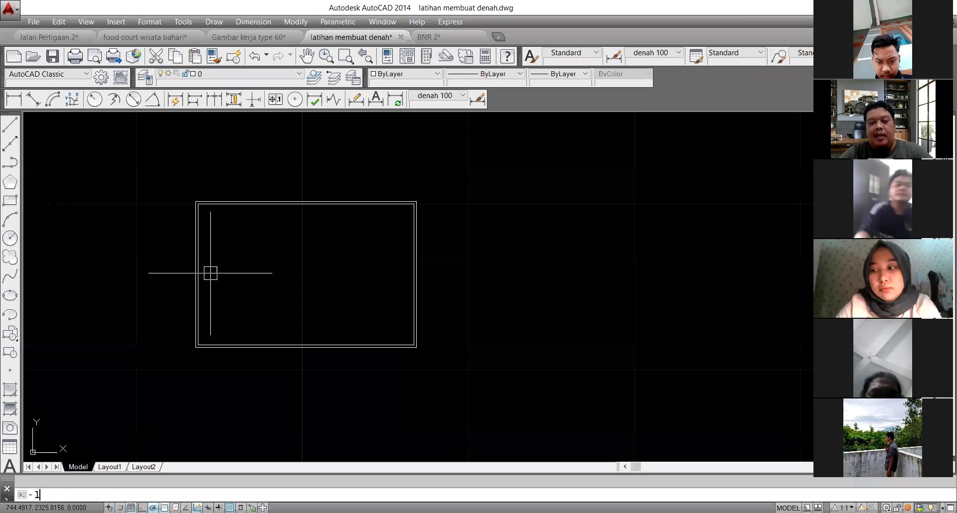
key(Return)
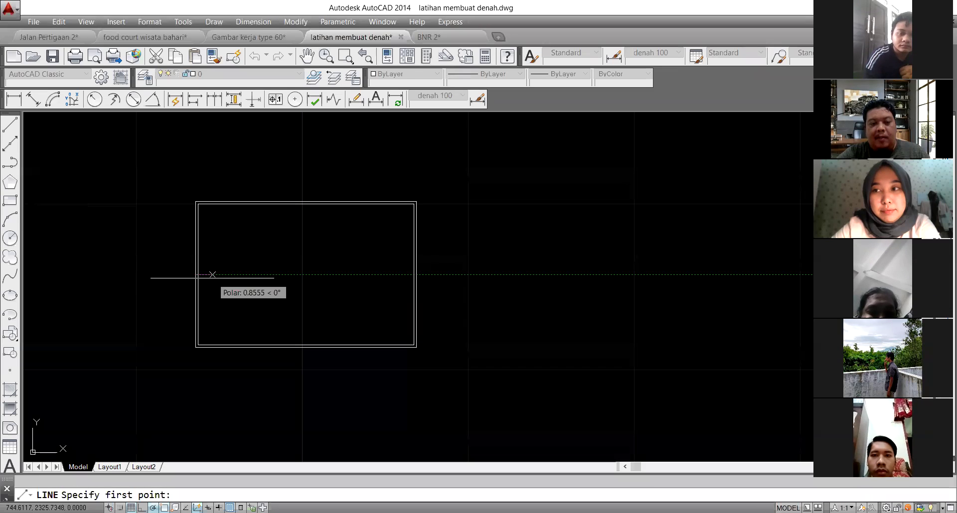
click(211, 275)
key(Escape)
Step: Draw a narrow rectangle between the outer and inner left wall lines, spanning the height of the inner outline
text(r)
key(Return)
scroll(209, 209, up, 5)
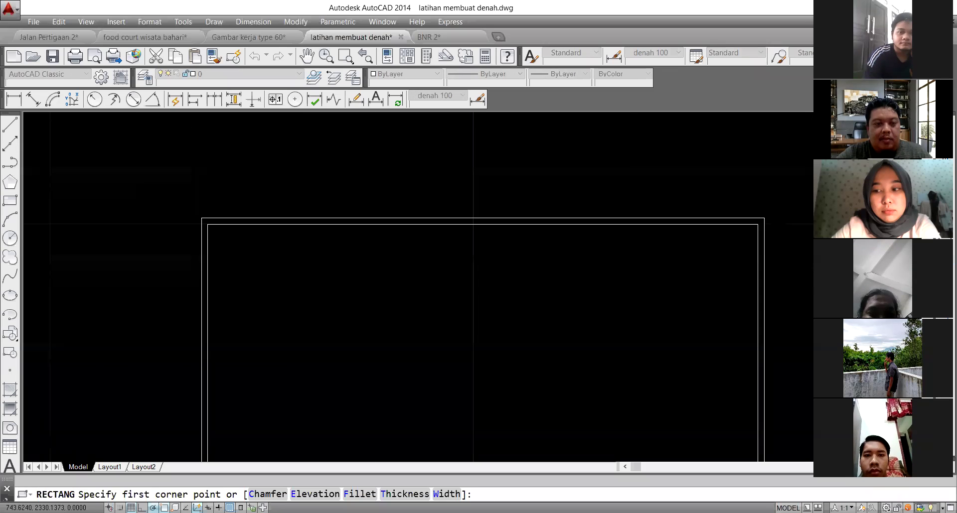
click(198, 212)
scroll(199, 212, down, 5)
scroll(202, 299, up, 5)
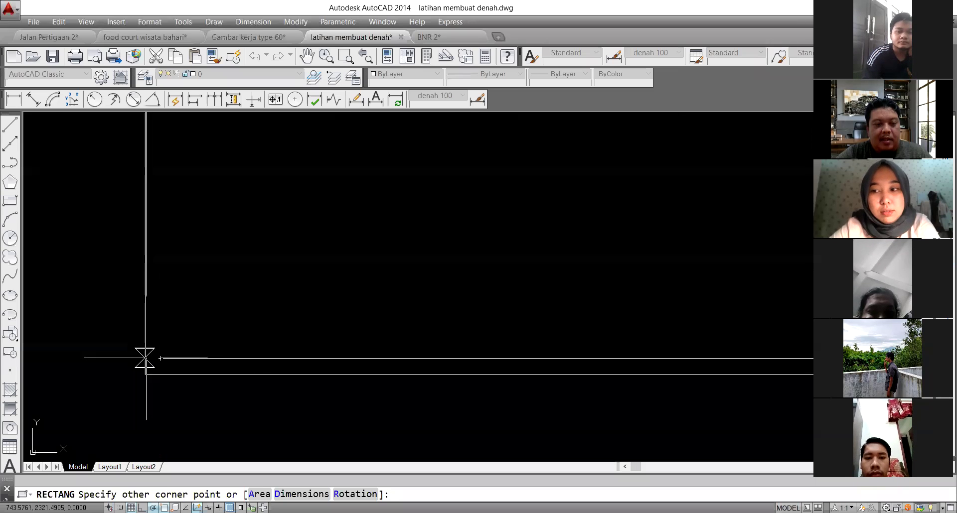
click(142, 357)
Step: Try to stretch the narrow rectangle's left edge from its midpoint grip, and remove the rectangle
click(145, 351)
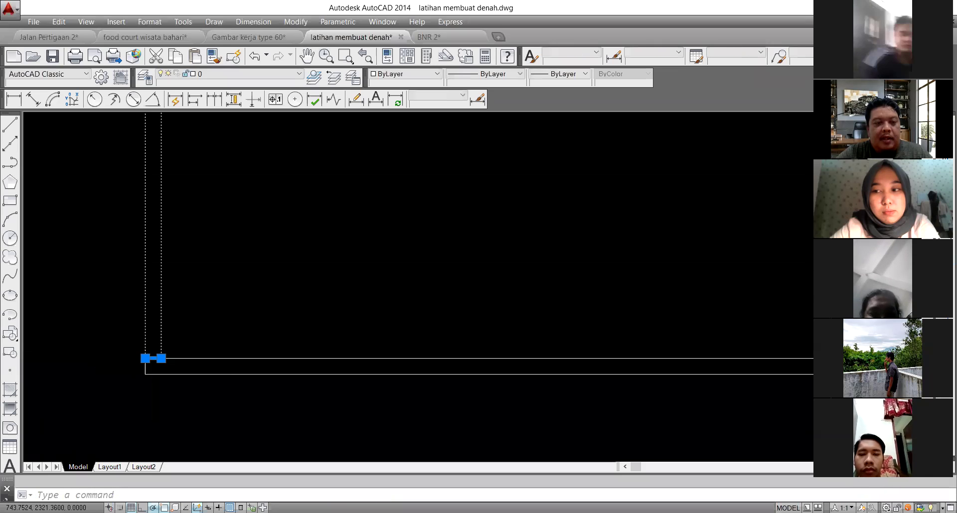
scroll(182, 277, down, 3)
scroll(137, 263, up, 6)
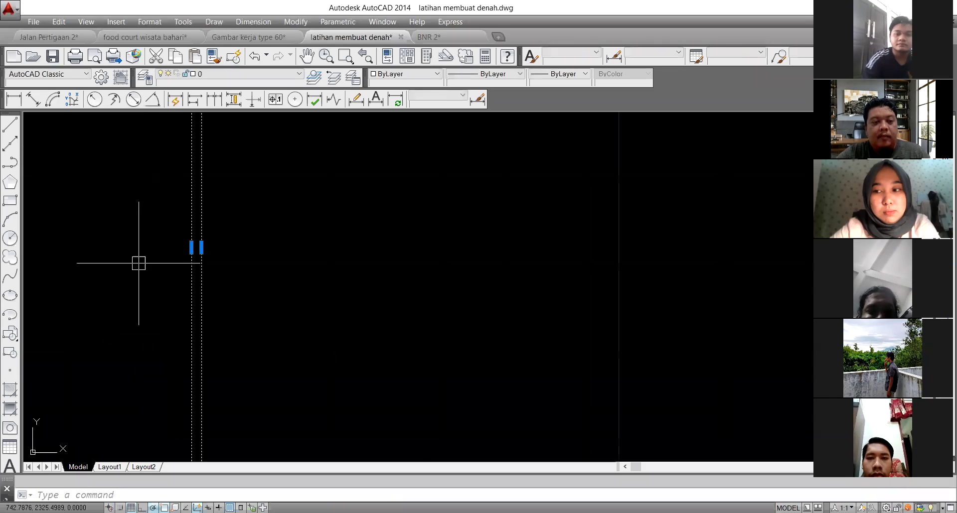
click(172, 285)
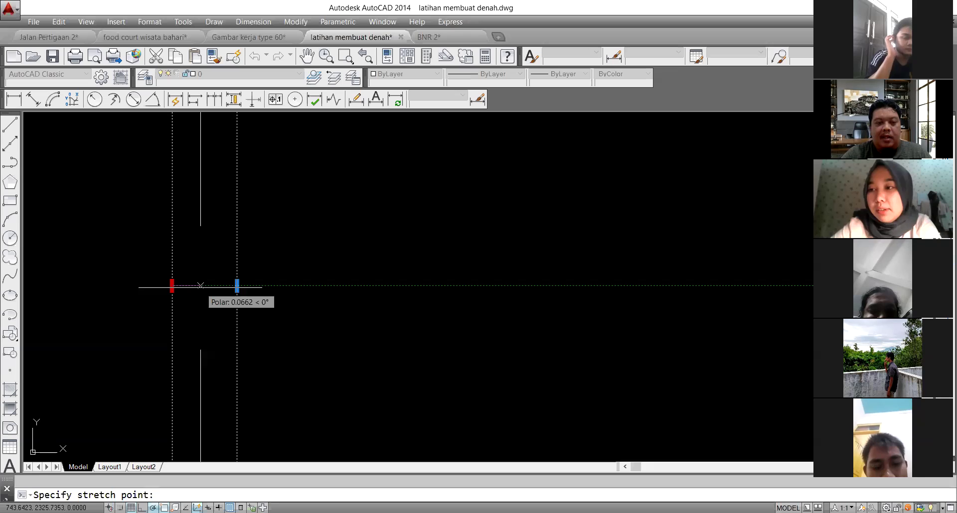
click(200, 285)
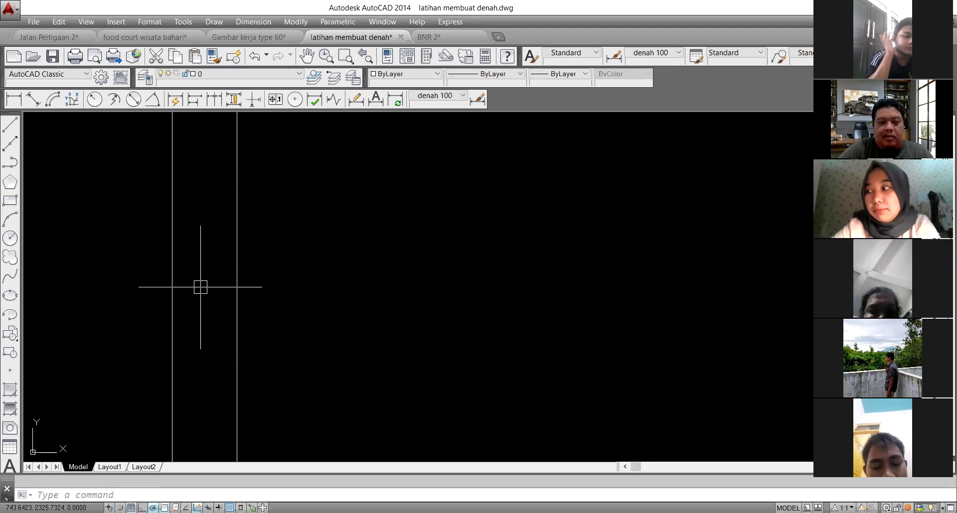
scroll(220, 274, down, 5)
scroll(221, 275, down, 6)
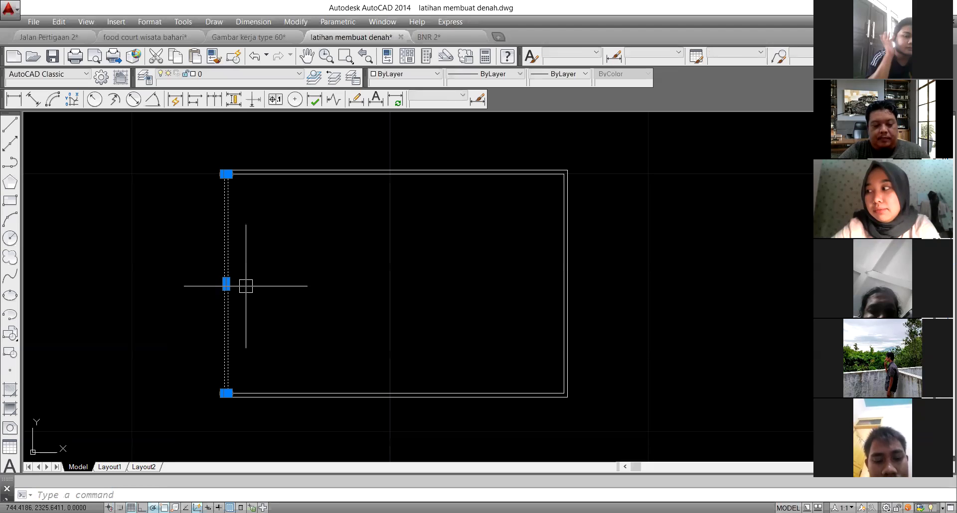
key(Escape)
Step: Draw a vertical line to the left of the double rectangle, extending past both its upper and lower edges
text(K)
key(BackSpace)
text(l)
key(Return)
scroll(338, 249, down, 2)
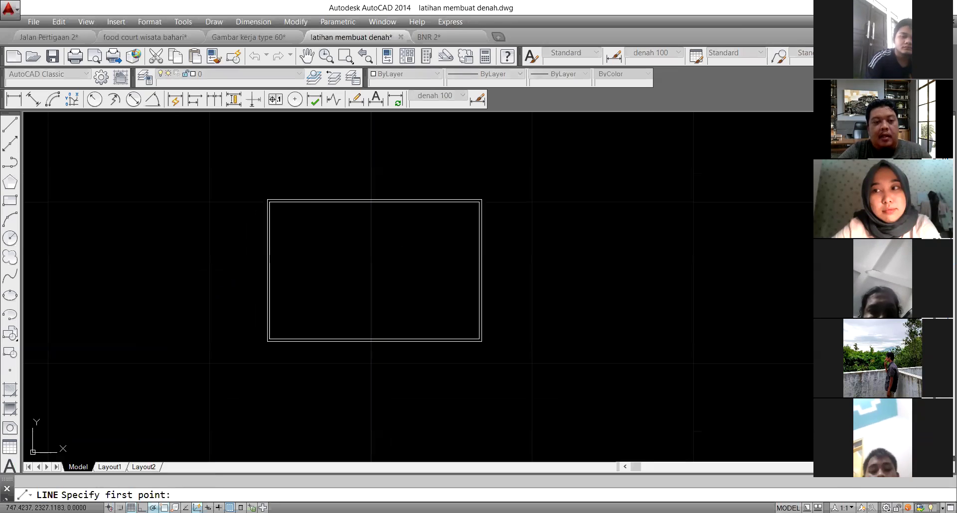
click(217, 182)
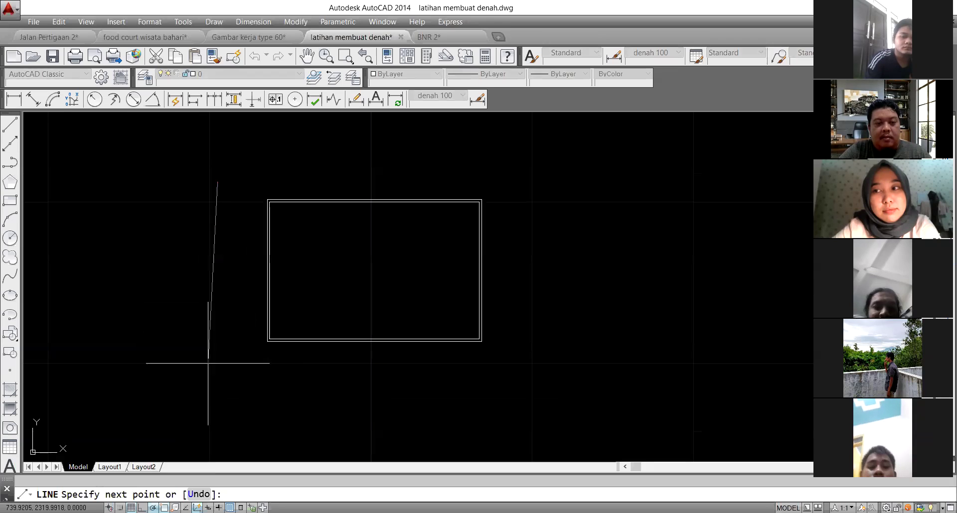
click(207, 364)
key(Return)
Step: Offset the vertical line by .06 toward the double rectangle
text(o)
key(Return)
text(.)
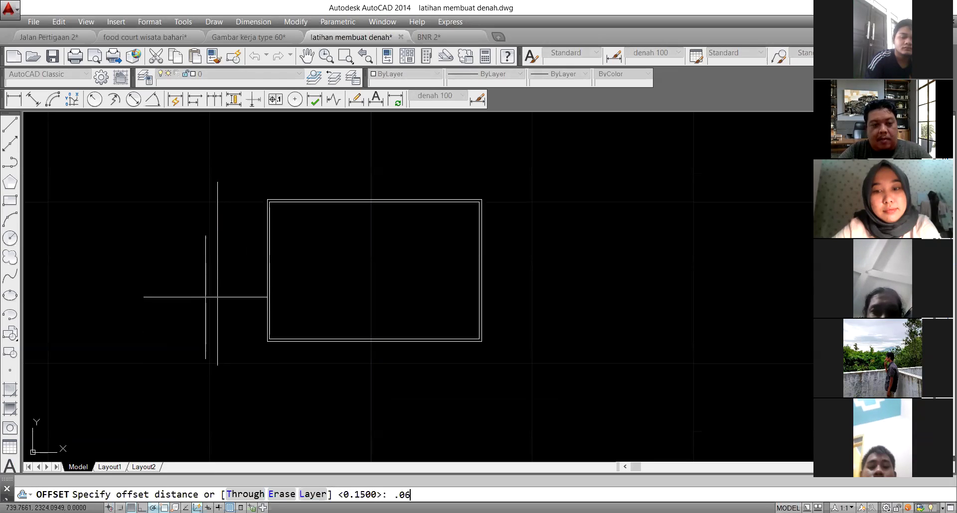
text(06)
key(Return)
click(217, 288)
click(235, 280)
scroll(219, 191, up, 5)
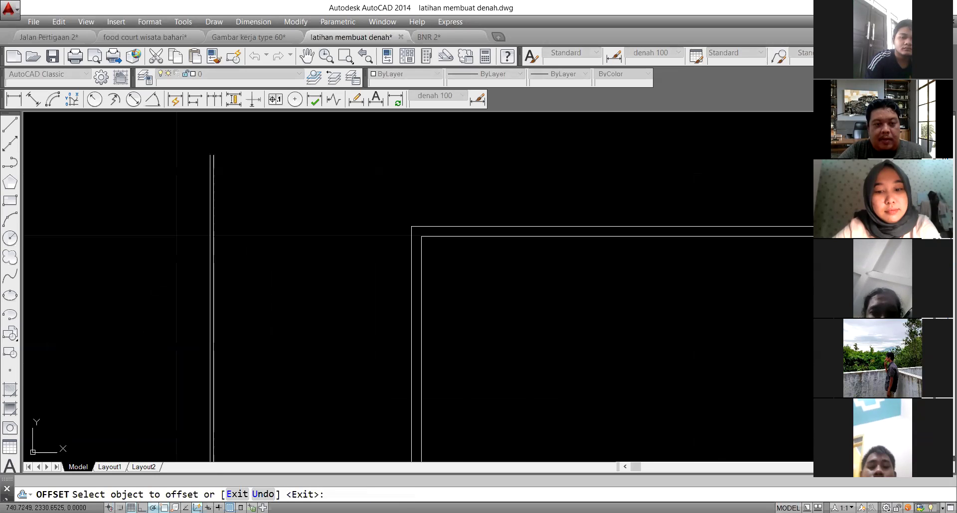
Step: Draw horizontal guide lines from the outer rectangle's upper-left and lower-left corners across the pair of vertical lines
key(Return)
text(l)
key(Return)
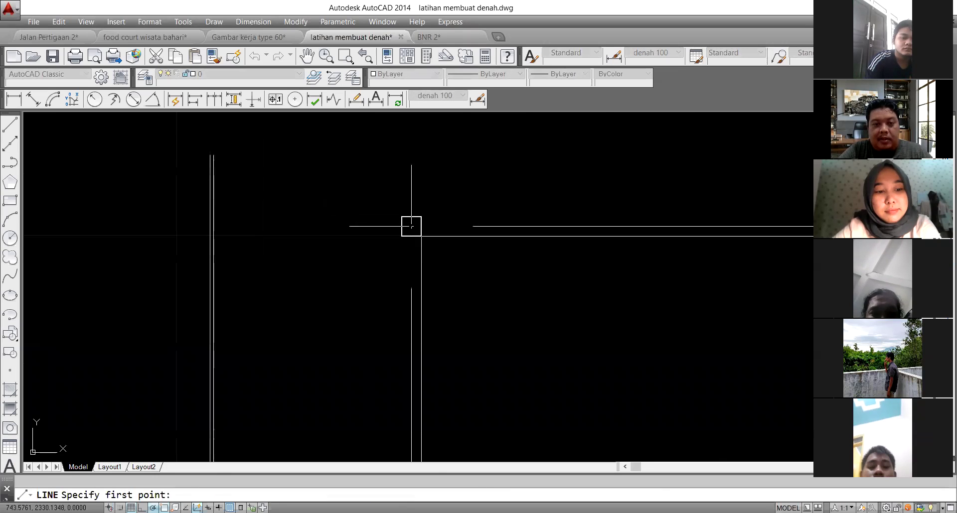
click(411, 227)
click(194, 227)
key(Return)
scroll(311, 155, down, 5)
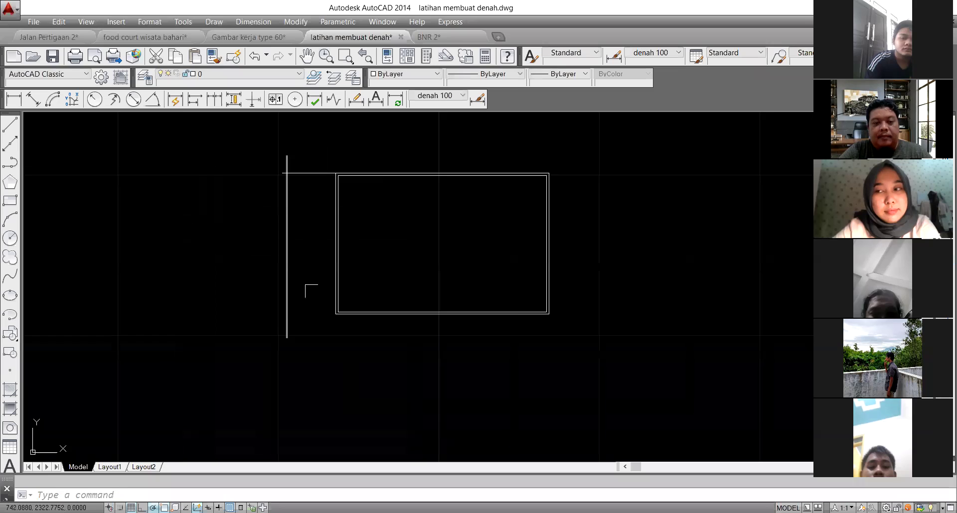
scroll(322, 321, up, 3)
key(Return)
click(364, 294)
scroll(362, 293, down, 2)
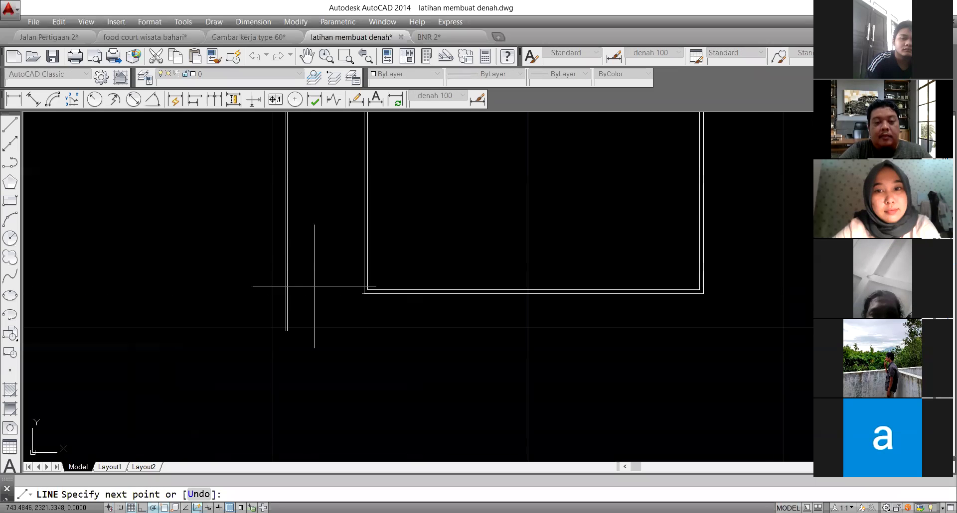
click(252, 294)
key(Return)
Step: Trim the vertical lines beyond the two guides and the guides' excess, leaving a closed narrow strip
text(tr)
key(Return)
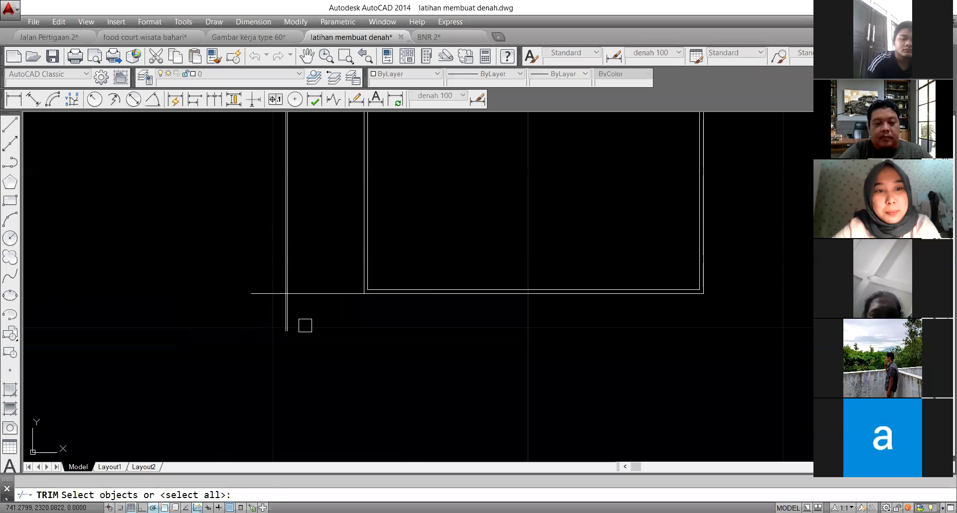
key(Return)
click(305, 325)
click(279, 313)
click(308, 296)
click(305, 278)
click(286, 307)
click(259, 285)
scroll(279, 358, down, 2)
scroll(276, 246, up, 2)
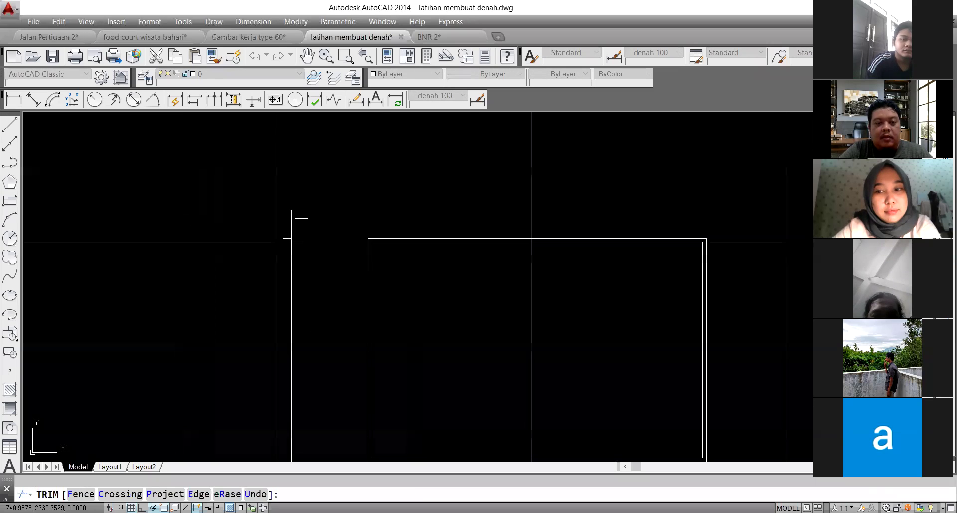
scroll(274, 239, up, 3)
key(Escape)
scroll(307, 205, down, 4)
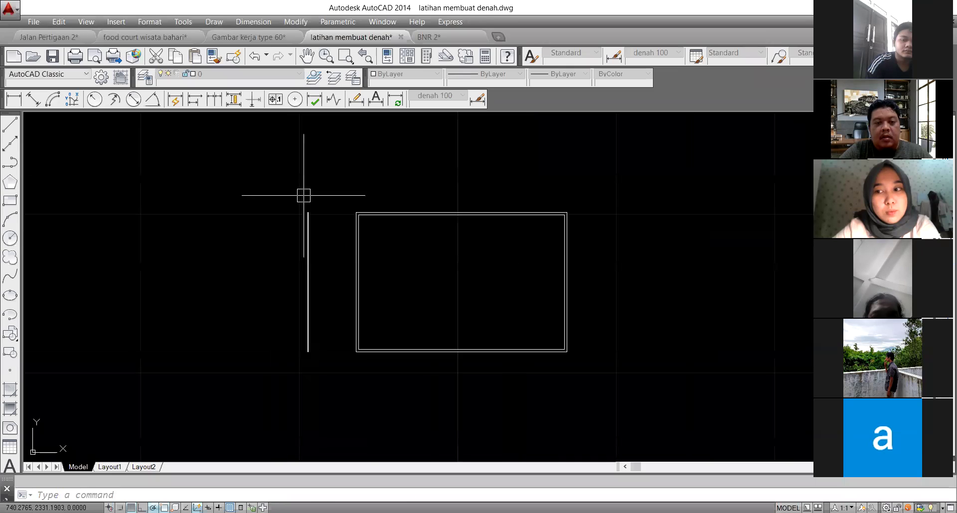
Step: Cut the narrow strip and paste it back as a block closer to the rectangle's left side
click(291, 181)
click(316, 363)
key(Escape)
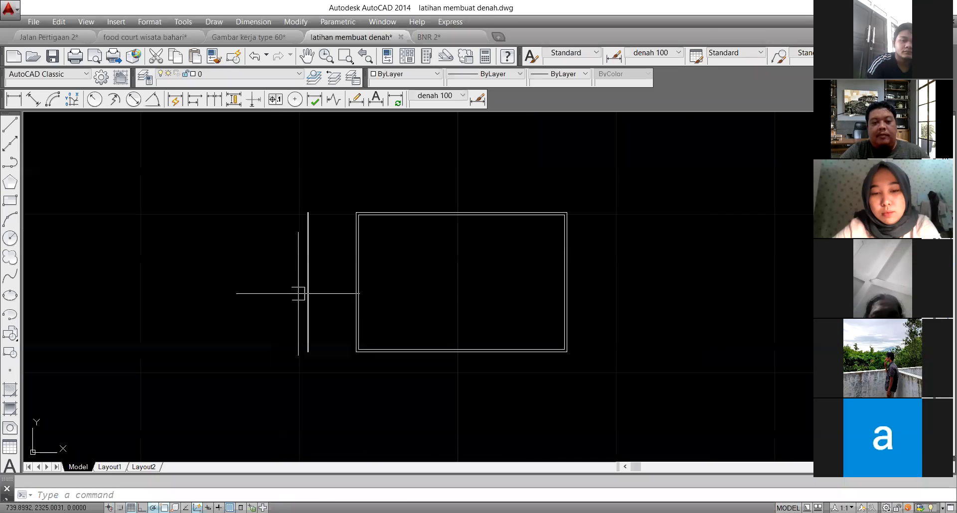
click(293, 195)
click(324, 395)
key(ctrl+x)
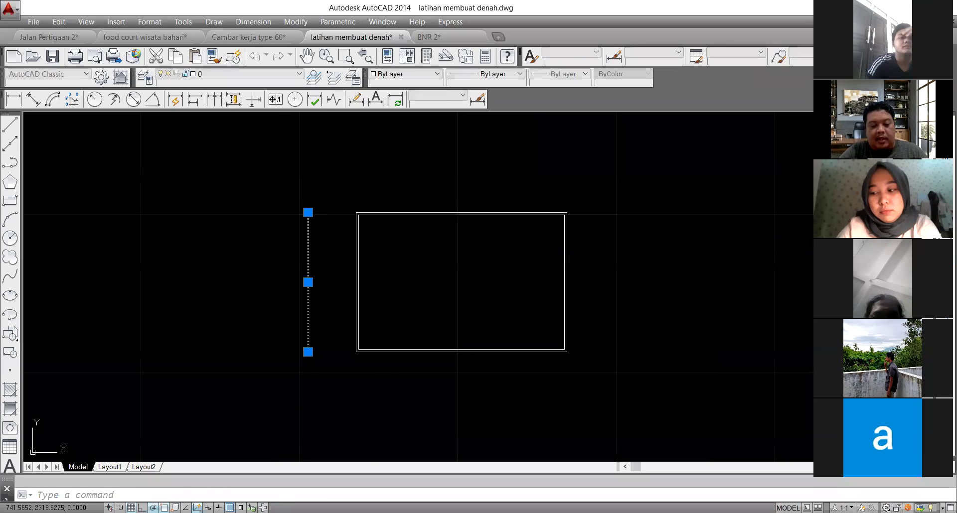
key(ctrl+shift+v)
click(324, 353)
Step: Explode the pasted strip block
scroll(331, 348, up, 5)
click(280, 377)
scroll(288, 389, up, 6)
text(x)
key(Return)
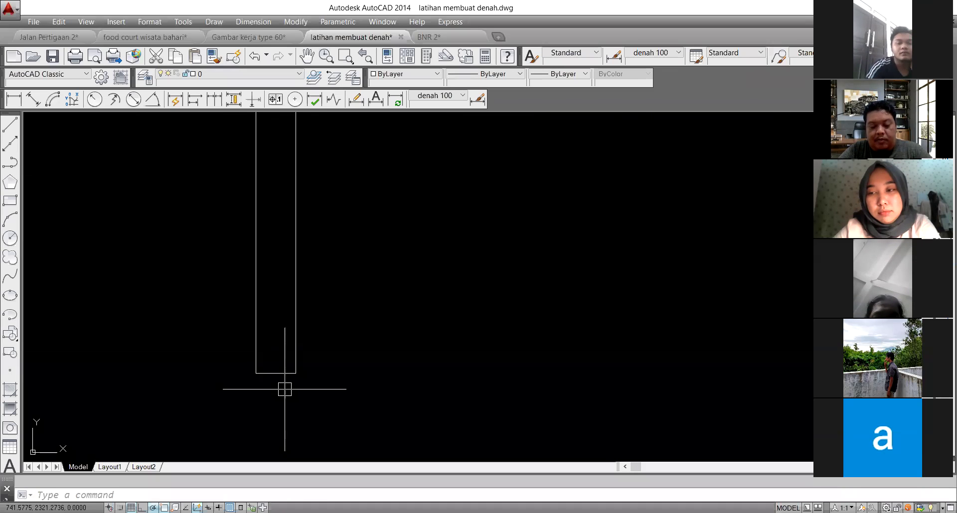
scroll(323, 346, down, 5)
scroll(388, 342, down, 8)
Step: Add a linear dimension along the rectangle's top edge and remove it again
click(13, 100)
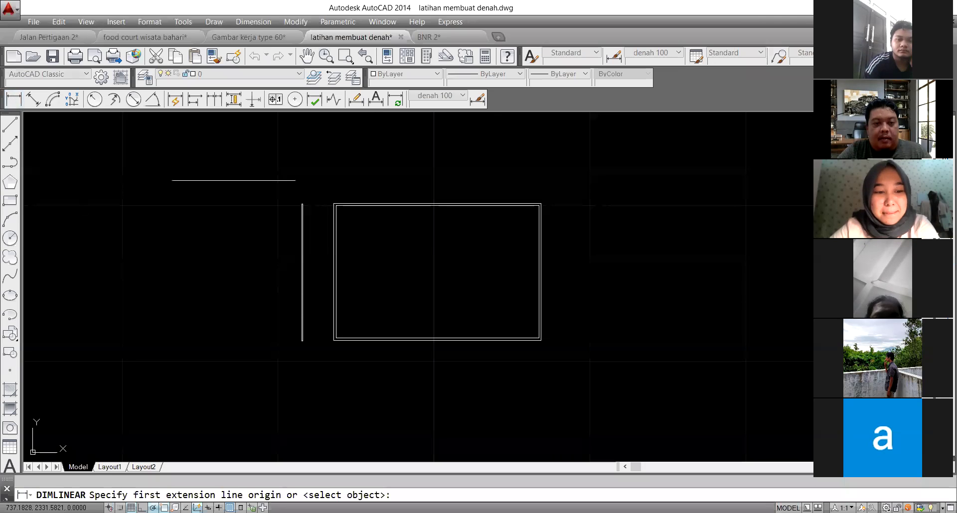
scroll(340, 203, up, 6)
click(324, 220)
scroll(319, 222, down, 2)
scroll(269, 248, down, 4)
click(486, 239)
click(455, 189)
scroll(399, 199, down, 8)
scroll(412, 205, up, 3)
click(396, 183)
key(Return)
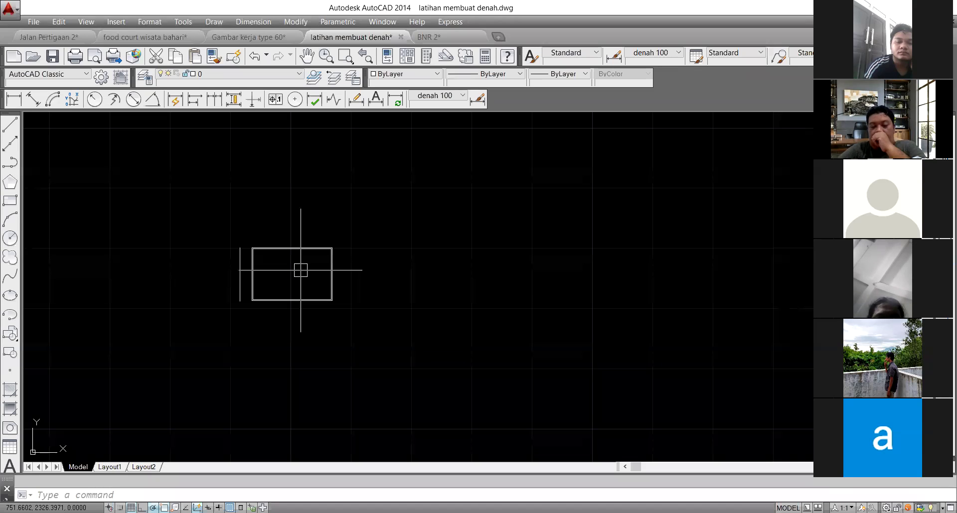
Step: Move the strip block from the midpoint of its top end to the inner rectangle's upper-left corner
scroll(267, 257, up, 4)
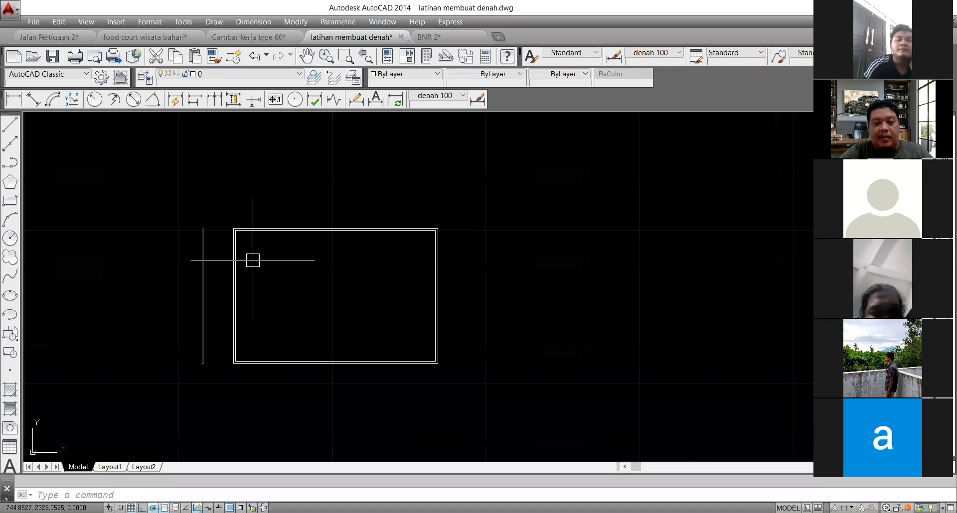
click(223, 257)
click(185, 247)
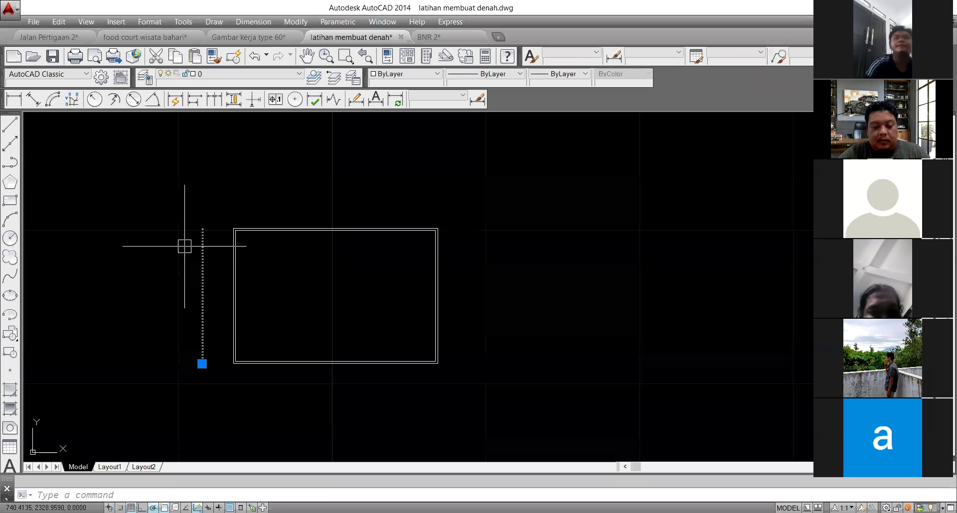
key(Return)
scroll(203, 221, up, 10)
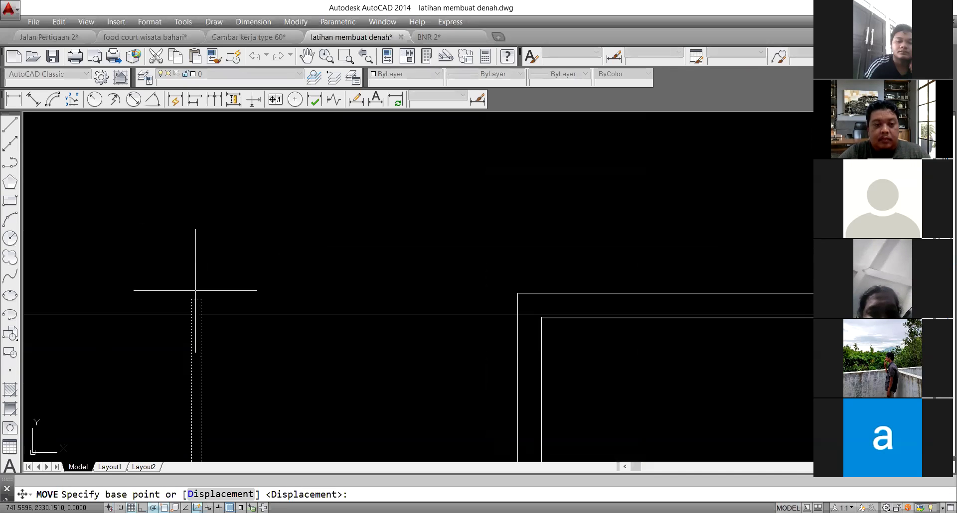
click(196, 299)
scroll(211, 306, down, 4)
scroll(377, 319, up, 4)
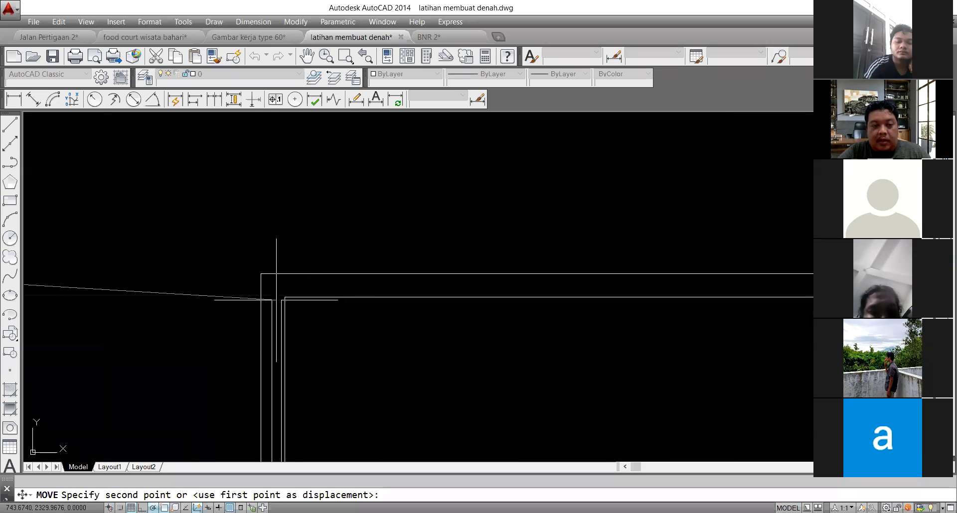
click(285, 297)
Step: Copy the strip block horizontally to the right at distances of 3 and 6
middle_drag(309, 346, 290, 282)
click(272, 269)
text(co)
key(Return)
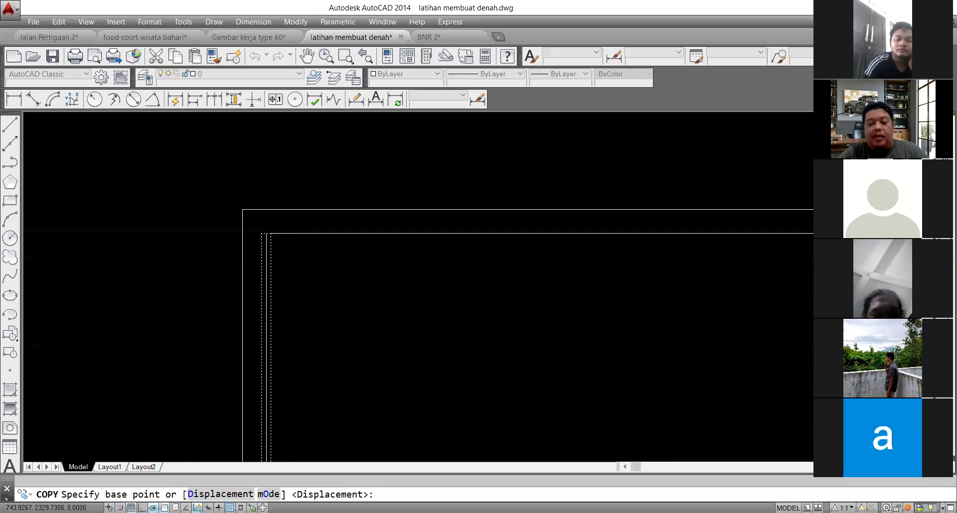
scroll(300, 278, down, 4)
click(330, 304)
text(3)
key(Return)
text(6)
key(Return)
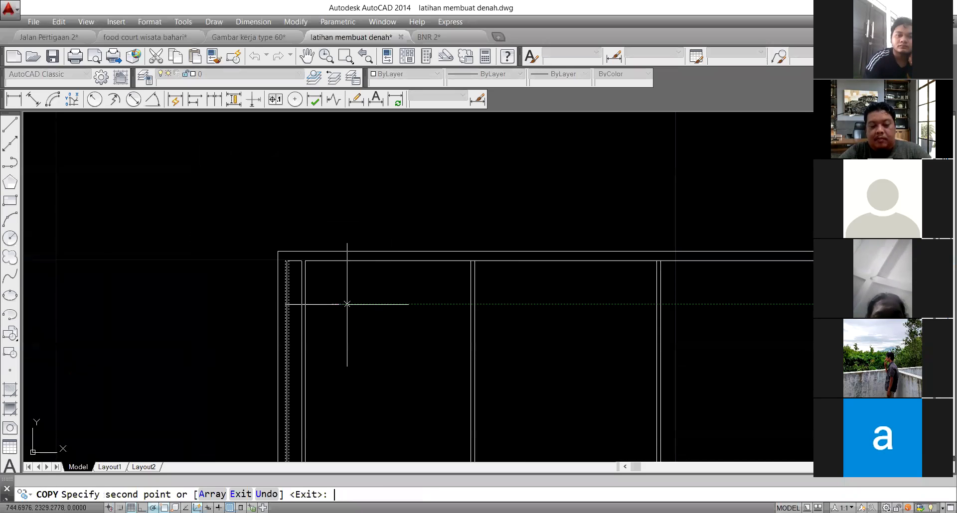
key(Return)
Step: Undo the two copies of the strip block
scroll(309, 311, down, 5)
scroll(436, 326, up, 2)
scroll(434, 329, down, 2)
scroll(434, 327, up, 5)
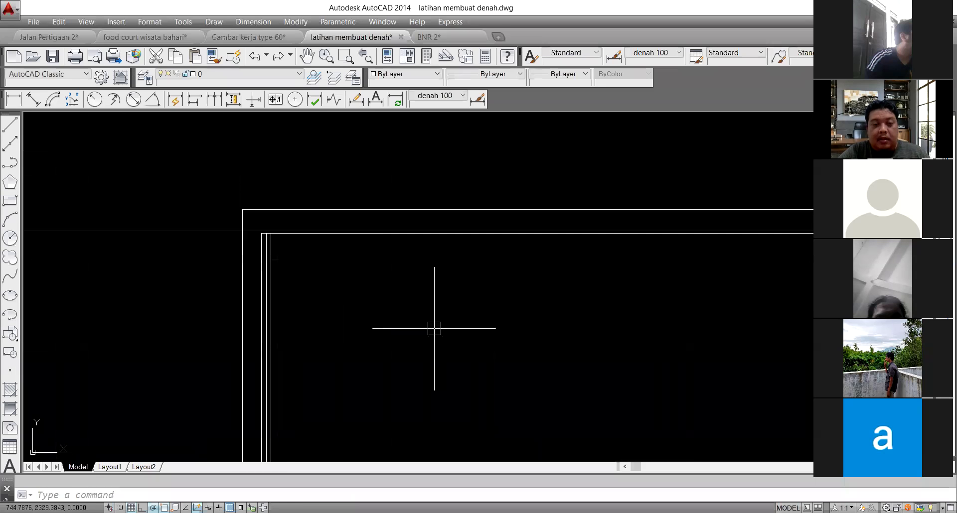
Step: Explode the strip block centred on the inner rectangle's left edge
scroll(272, 287, up, 4)
scroll(256, 273, down, 3)
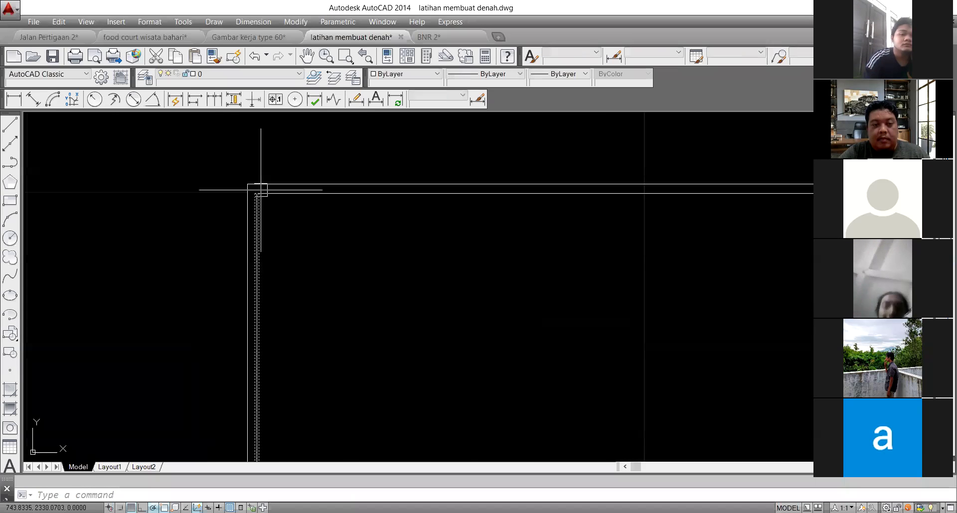
scroll(252, 407, up, 4)
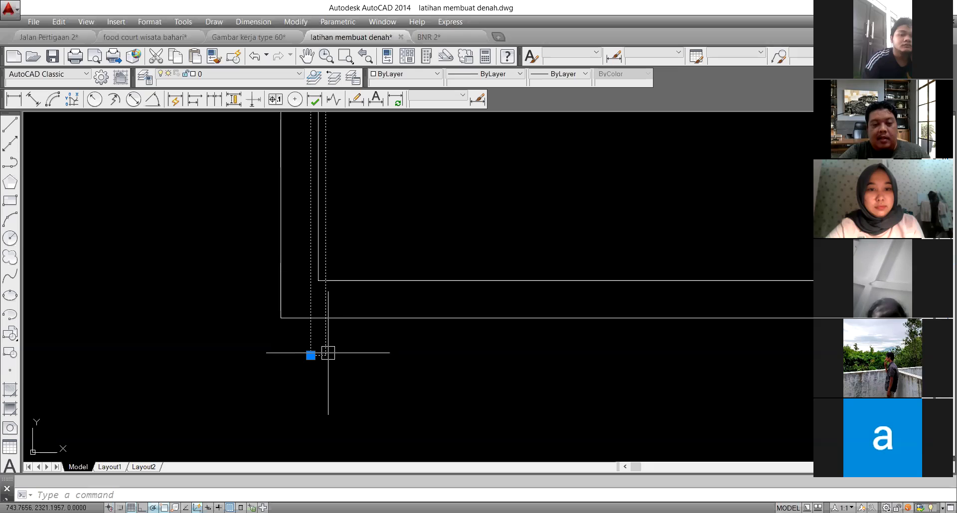
text(ex)
key(Return)
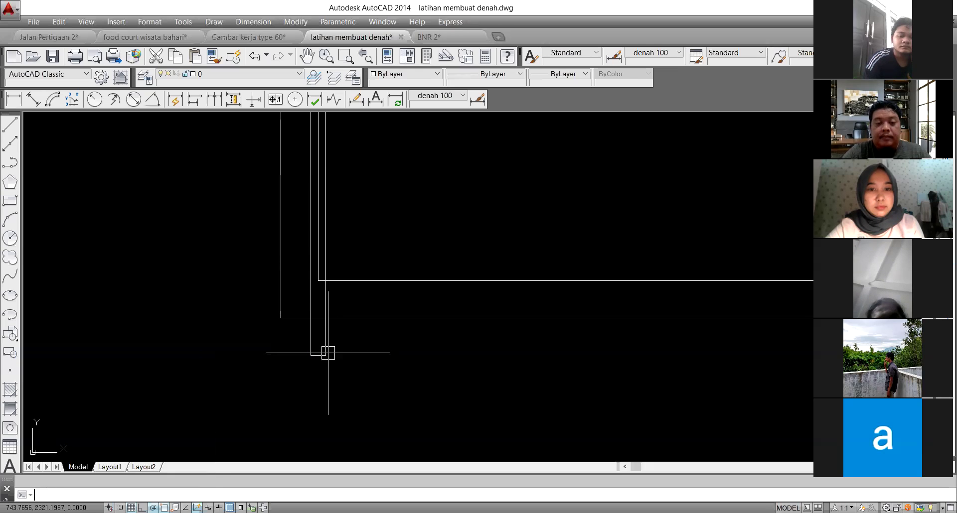
Step: Measure how far the strip extends below the inner rectangle's lower edge with a linear dimension, and delete that dimension
text(dli)
key(Return)
click(325, 281)
click(325, 355)
click(367, 362)
scroll(358, 308, down, 10)
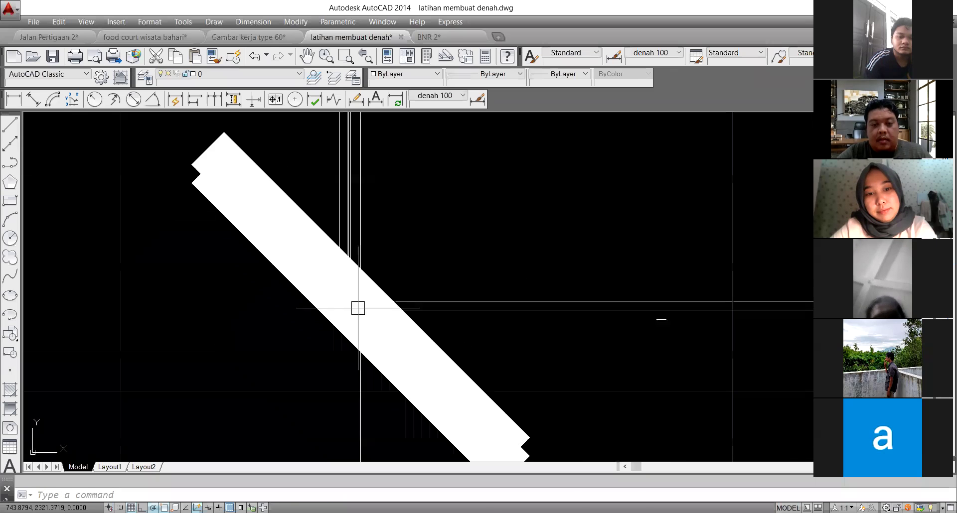
scroll(371, 340, down, 4)
click(334, 387)
key(Delete)
Step: Open the strip block on the inner rectangle's left edge for editing and move its lower end line straight up
scroll(357, 340, up, 8)
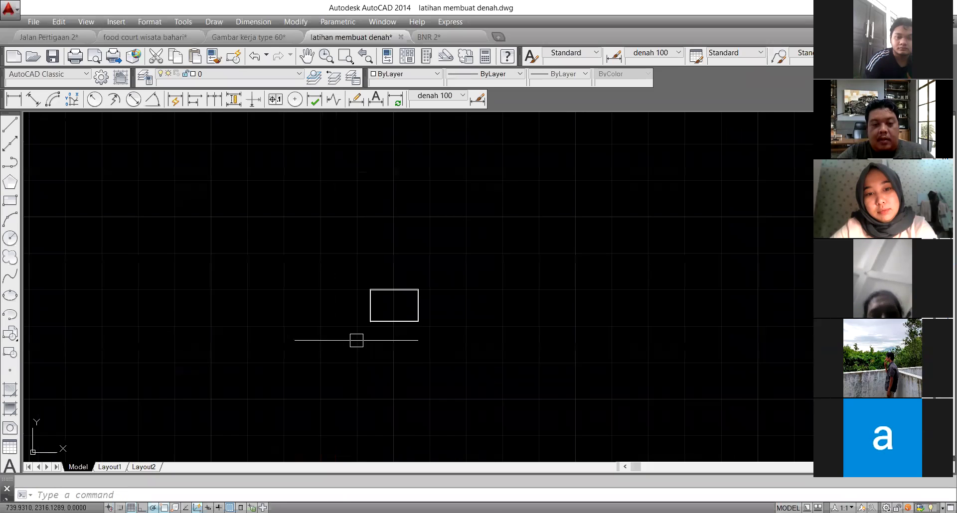
scroll(413, 344, up, 9)
click(347, 334)
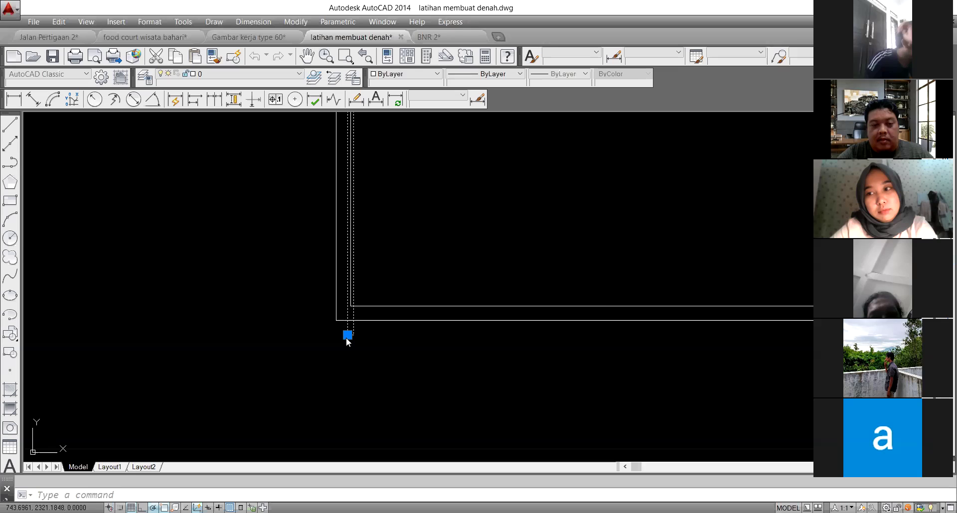
double_click(347, 337)
click(466, 344)
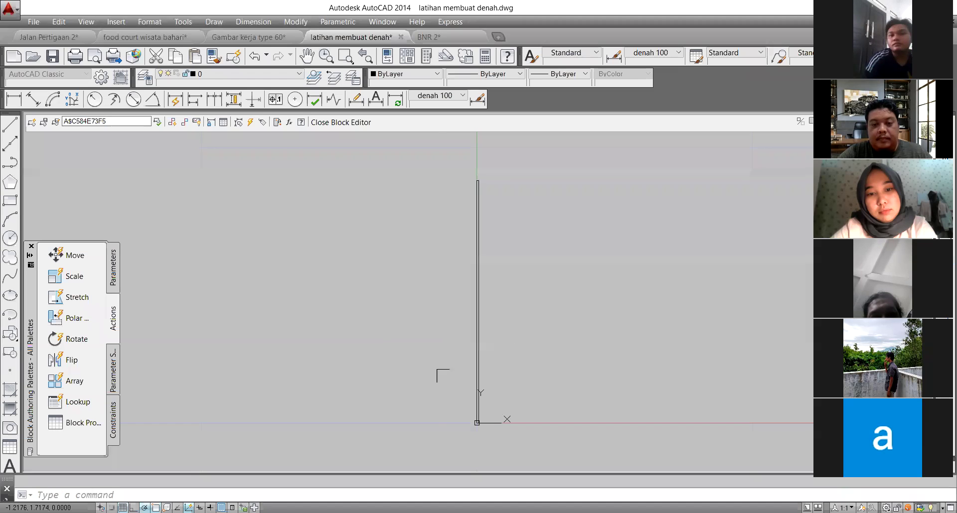
scroll(511, 443, up, 3)
text(m)
key(space)
click(506, 351)
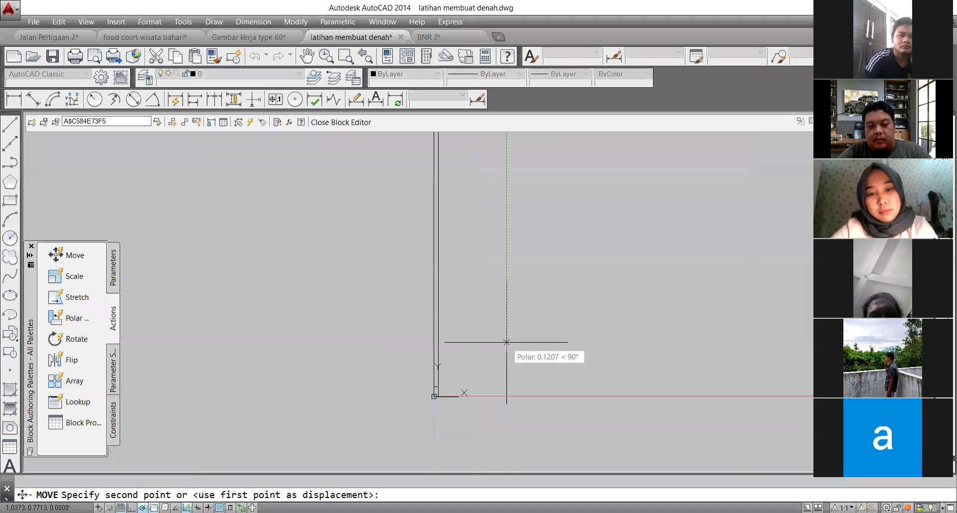
click(506, 342)
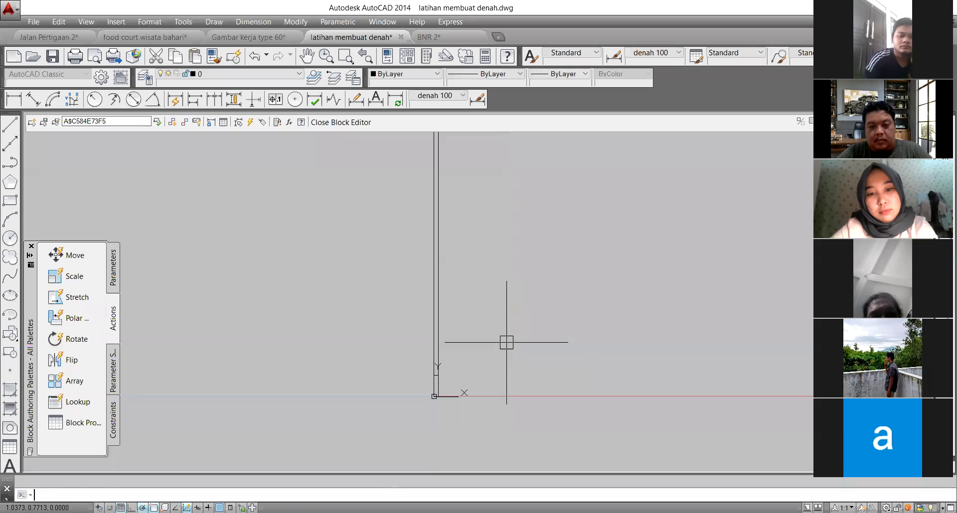
Step: Trim both side lines of the strip below its lower end line, and close the block editor with the changes saved
key(Return)
key(Return)
click(458, 411)
click(408, 382)
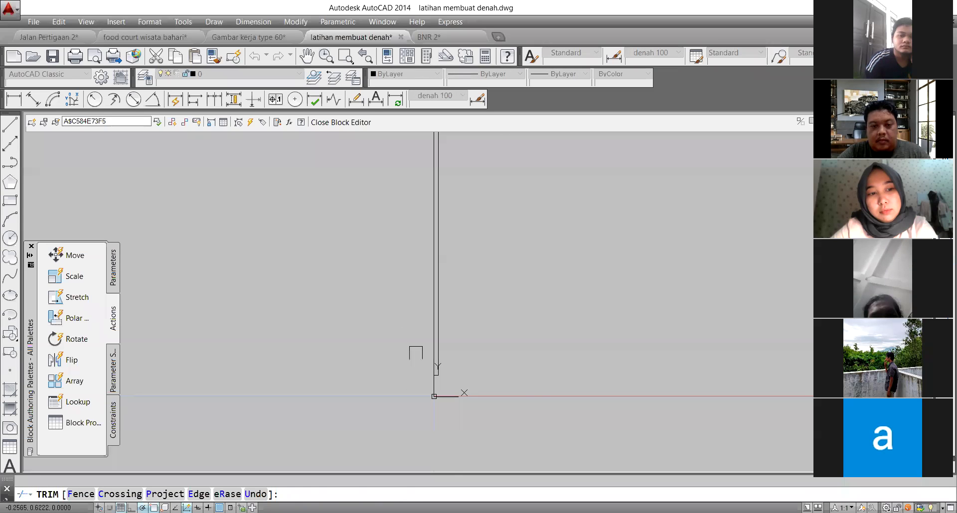
click(432, 394)
key(Escape)
click(349, 123)
click(438, 242)
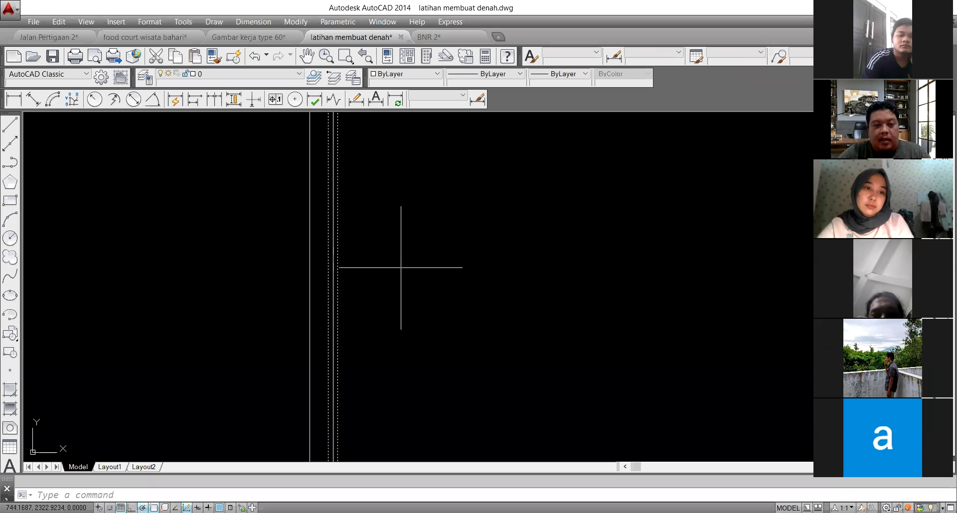
text(m)
key(Return)
click(401, 269)
key(Escape)
Step: Copy the strip on the inner rectangle's left edge horizontally to the right at distances of 3, 6 and 9
click(339, 270)
text(co)
key(Return)
click(416, 270)
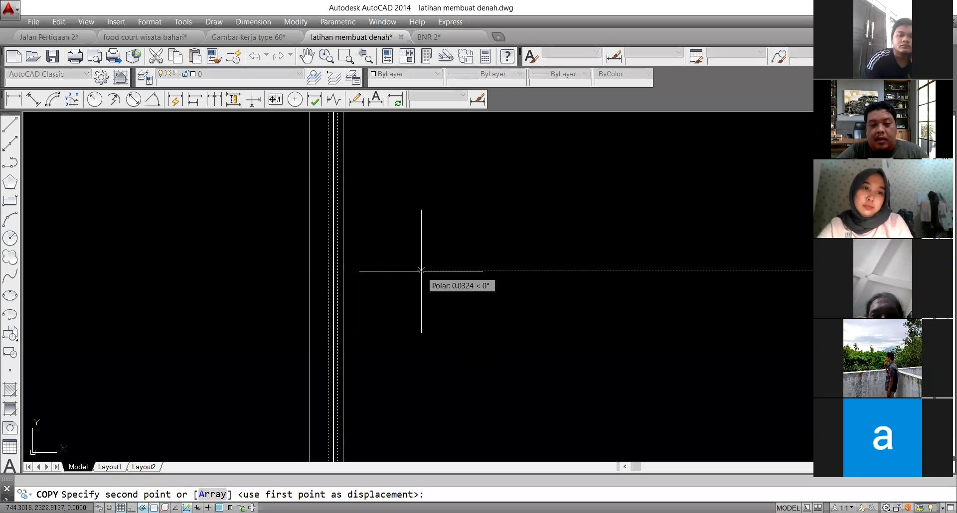
text(3)
key(Return)
text(6)
key(Return)
text(9)
key(Return)
key(Return)
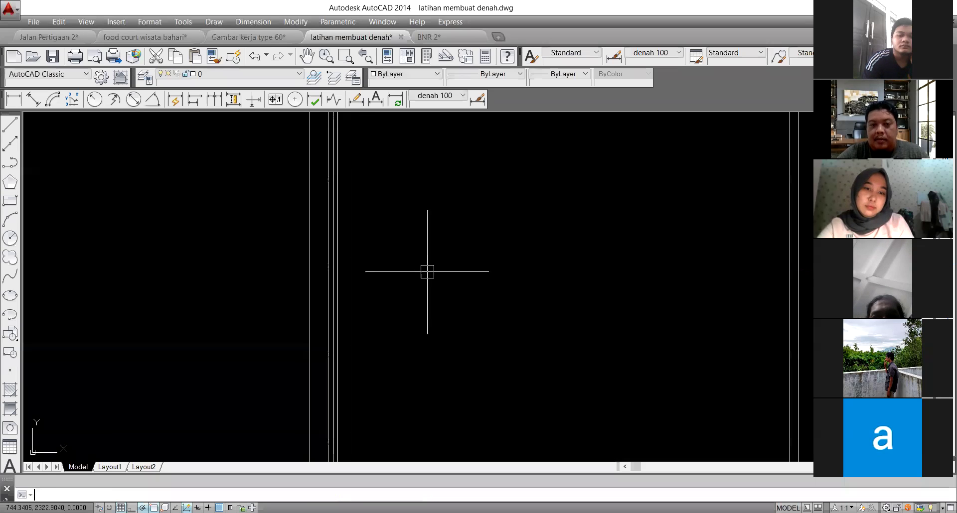
Step: Copy the rightmost strip horizontally another 3 to the right
scroll(329, 289, down, 5)
scroll(491, 233, up, 2)
click(445, 232)
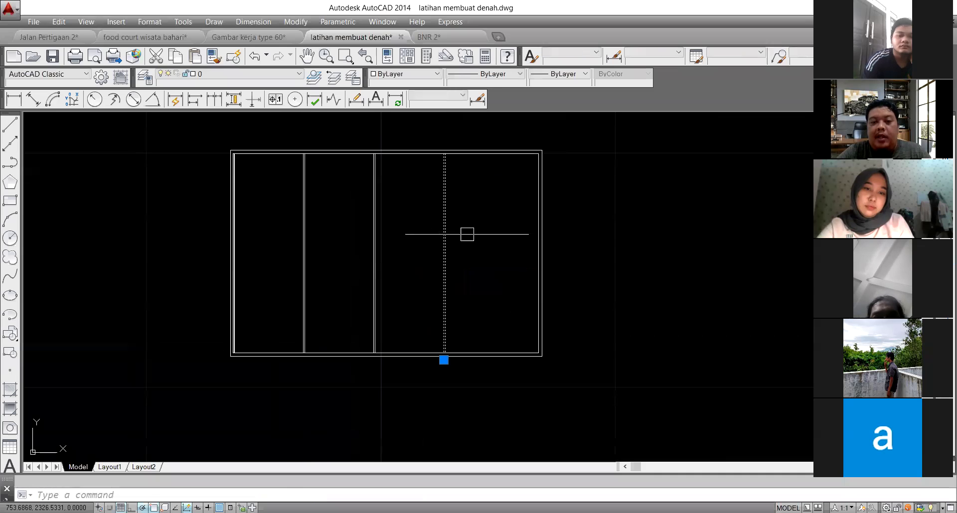
key(Return)
click(480, 234)
text(3)
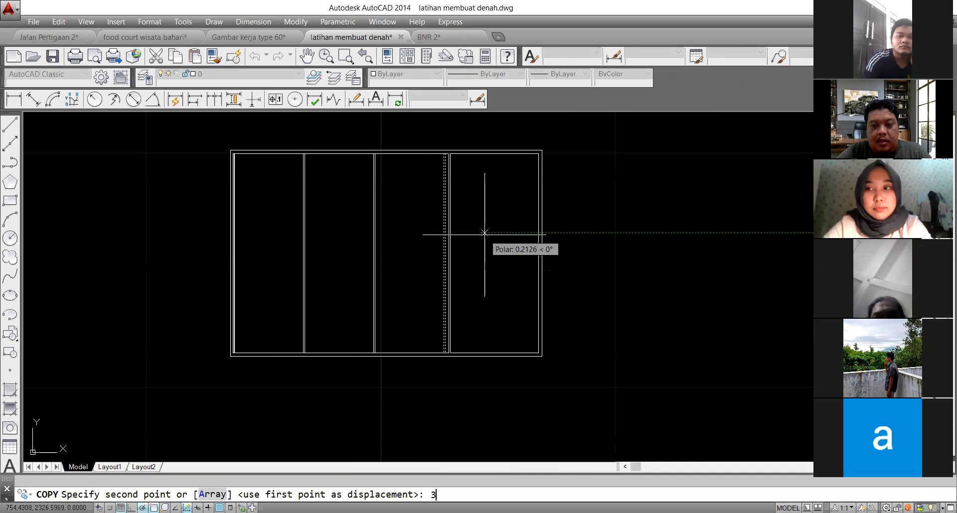
key(Return)
key(Return)
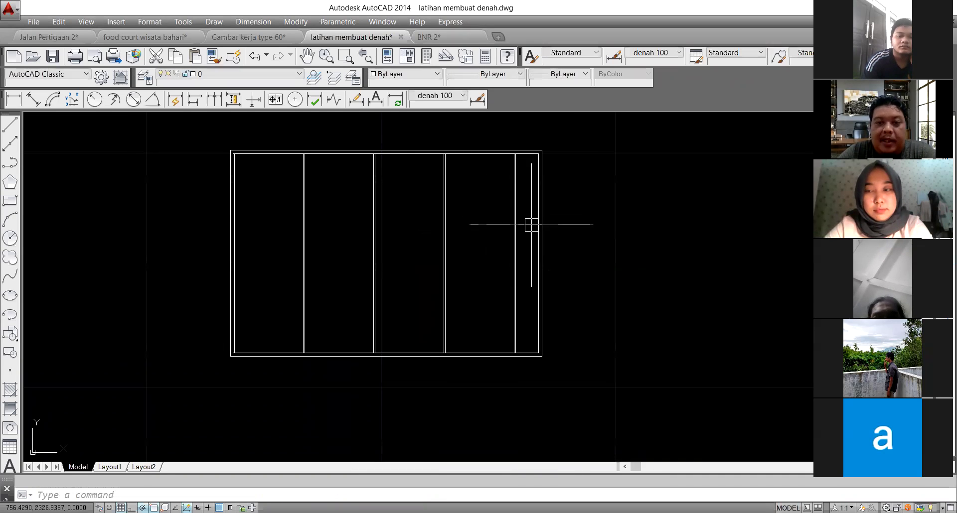
Step: Measure the gap between the last strip and the inner rectangle's right edge with a linear dimension, and delete that dimension
scroll(531, 299, up, 3)
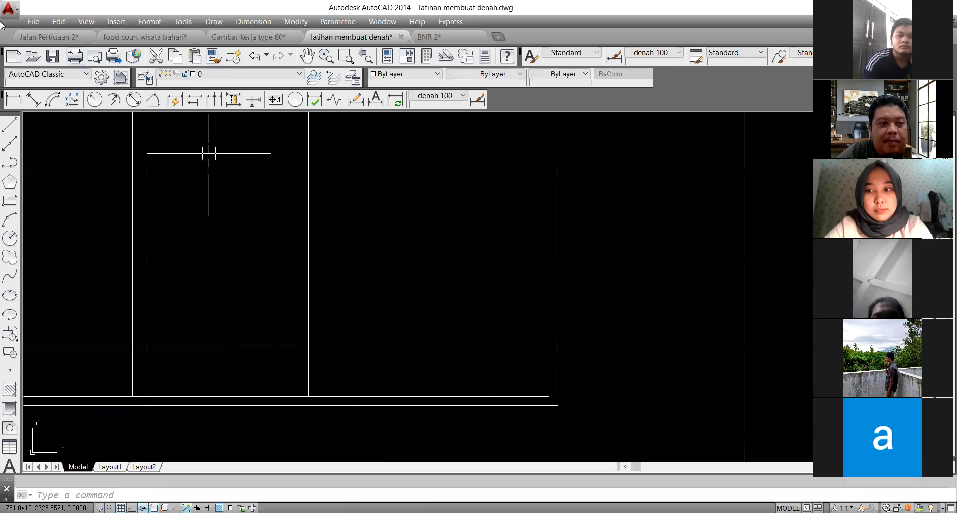
click(15, 98)
scroll(498, 403, up, 2)
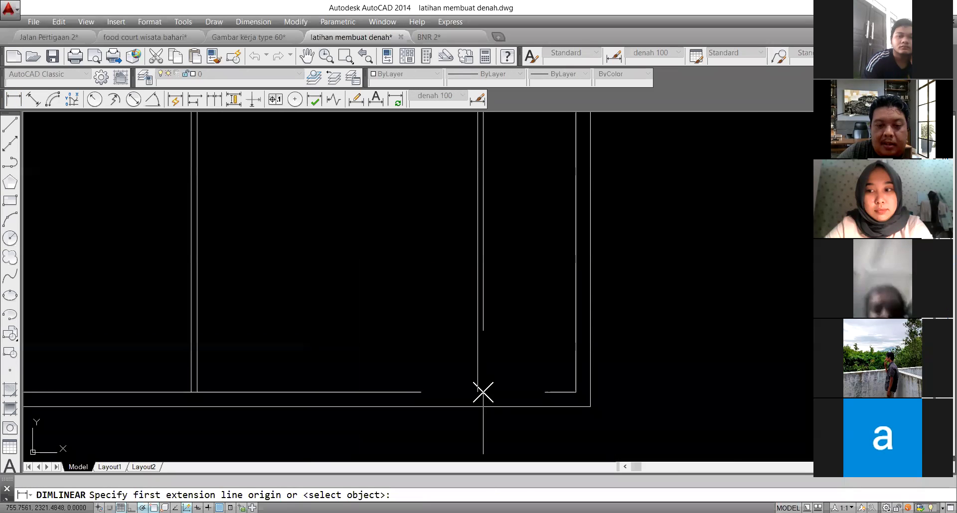
click(483, 392)
click(576, 392)
scroll(516, 323, down, 3)
scroll(516, 324, down, 4)
click(544, 352)
scroll(470, 352, up, 4)
click(423, 330)
key(Delete)
Step: Draw a helper line from the last strip's lower-right corner to the inner rectangle's lower-right corner
scroll(317, 351, up, 4)
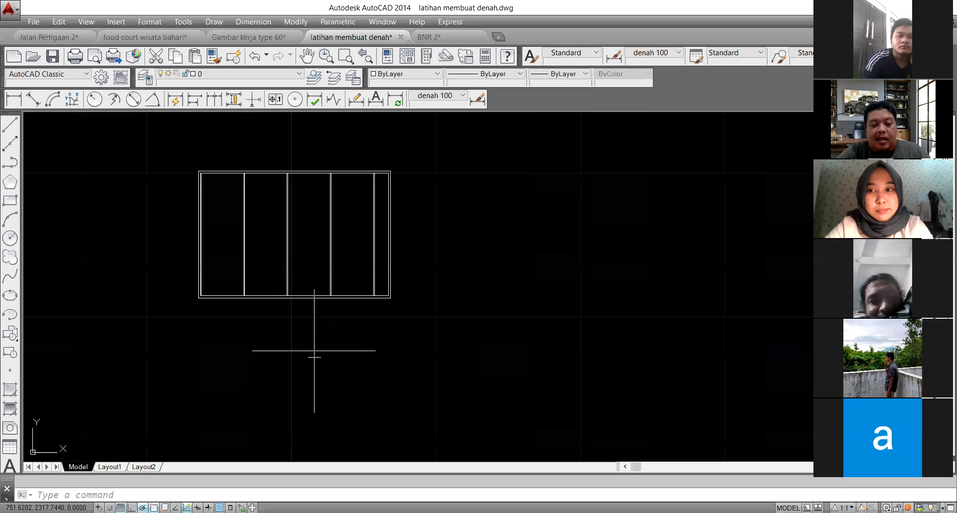
scroll(192, 281, up, 2)
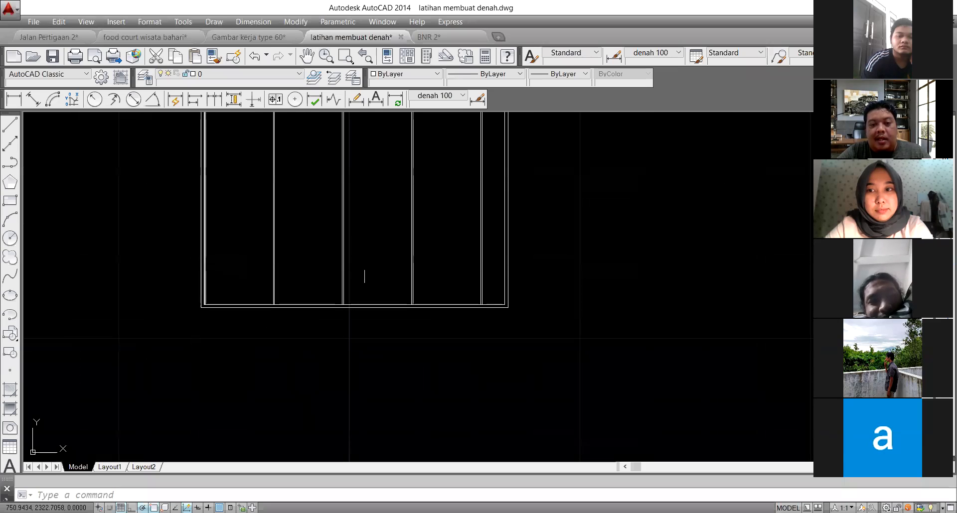
scroll(473, 288, up, 2)
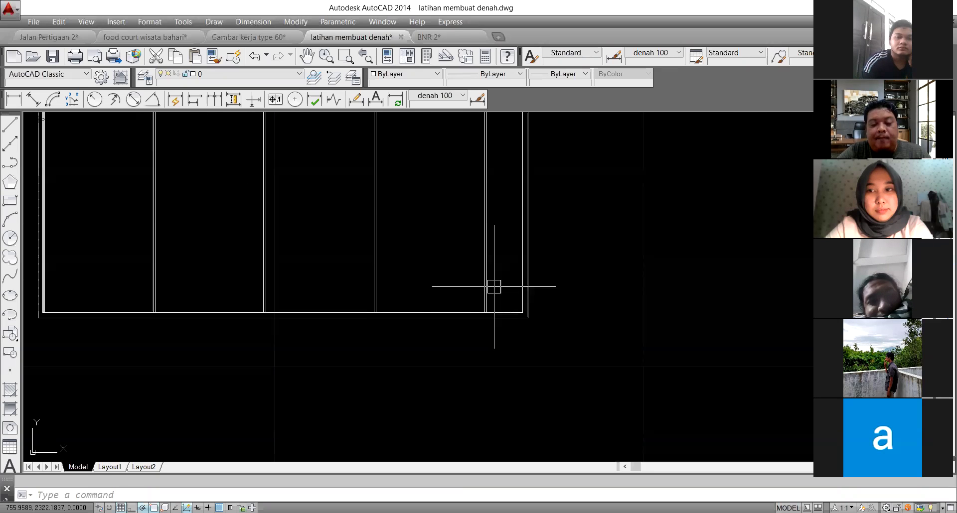
scroll(497, 289, down, 2)
scroll(498, 284, up, 2)
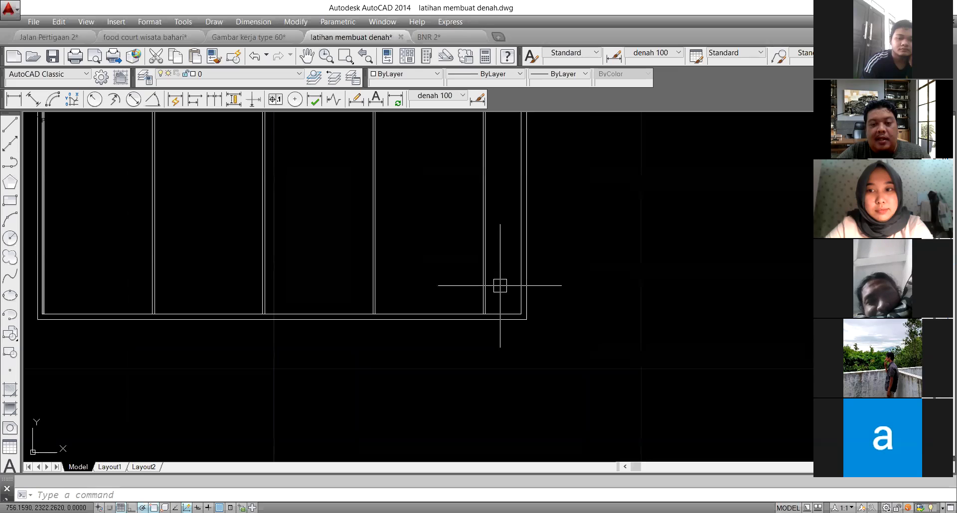
click(497, 284)
scroll(498, 284, down, 2)
click(254, 257)
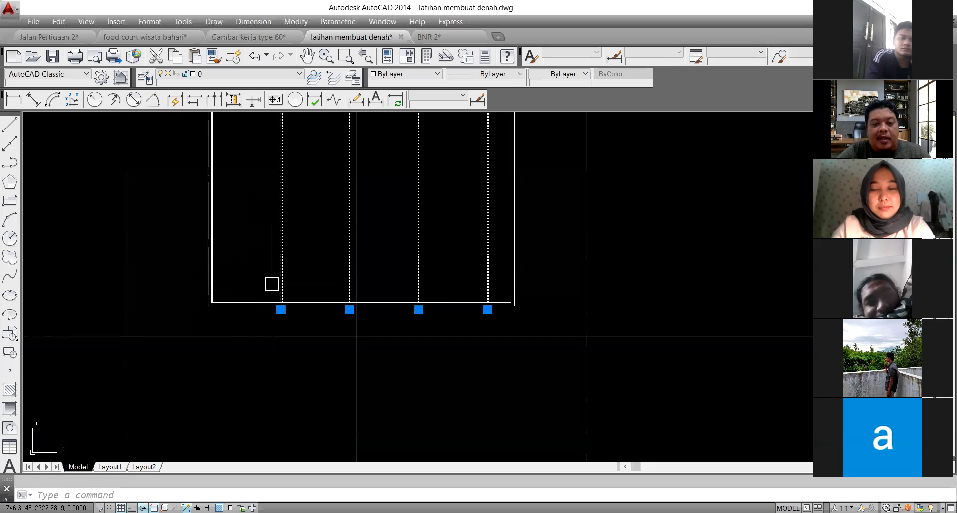
scroll(491, 299, up, 4)
text(l)
key(Return)
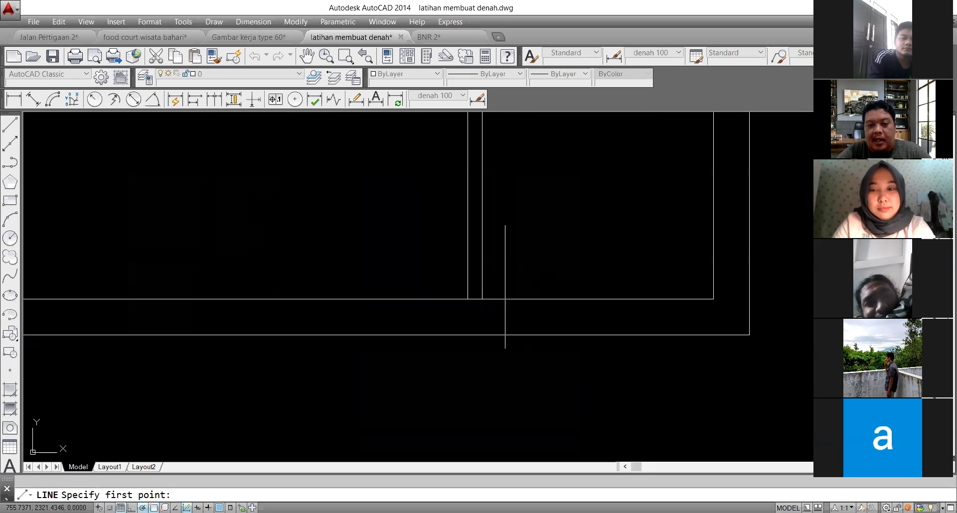
scroll(498, 286, up, 2)
click(494, 276)
scroll(271, 293, down, 2)
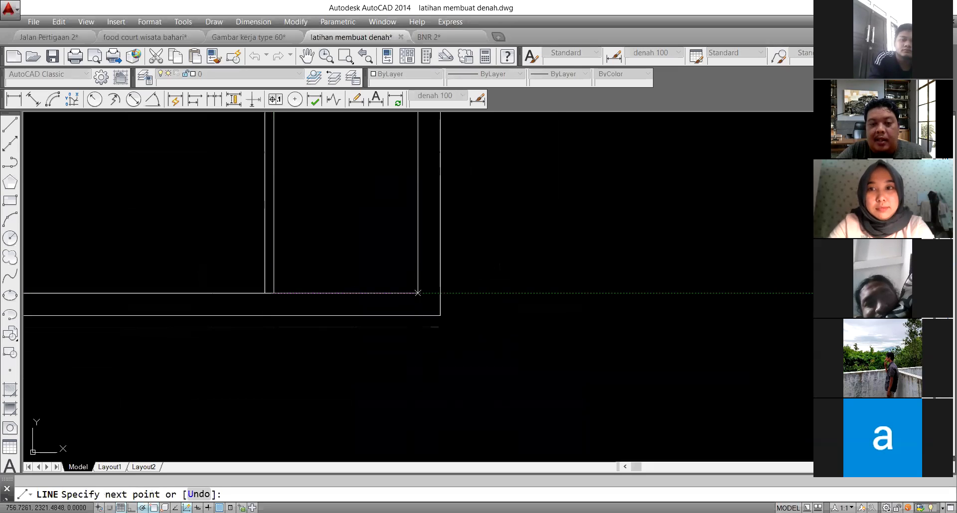
key(Escape)
Step: Move the four inner strips left, from the helper line's midpoint to the midpoint of the last strip's lower end
scroll(418, 293, down, 2)
scroll(407, 277, down, 2)
click(407, 276)
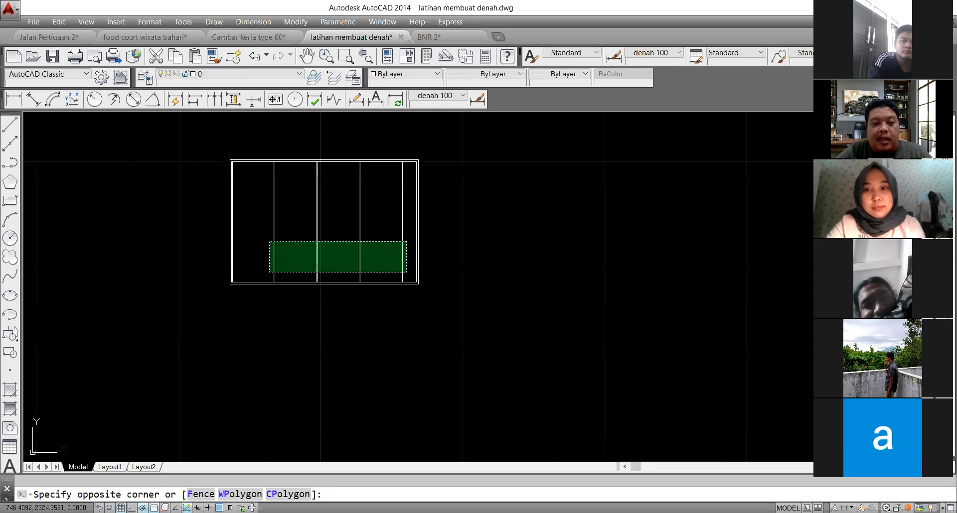
click(269, 240)
scroll(379, 279, up, 8)
text(m)
key(Return)
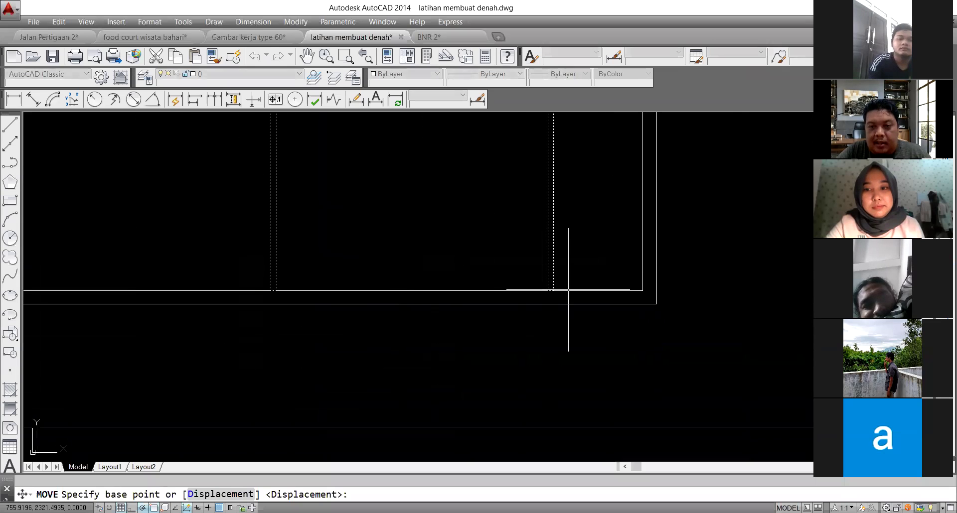
click(598, 292)
scroll(576, 289, up, 5)
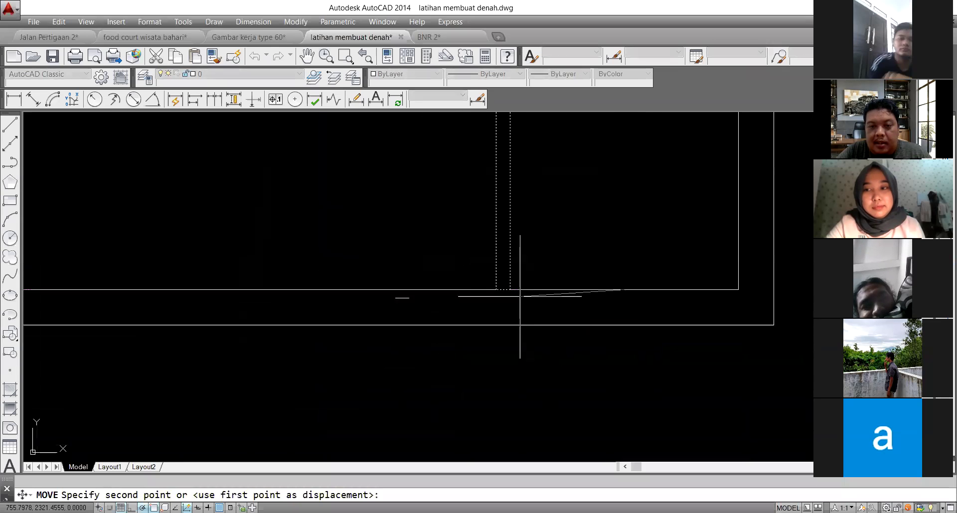
click(507, 286)
scroll(459, 301, down, 5)
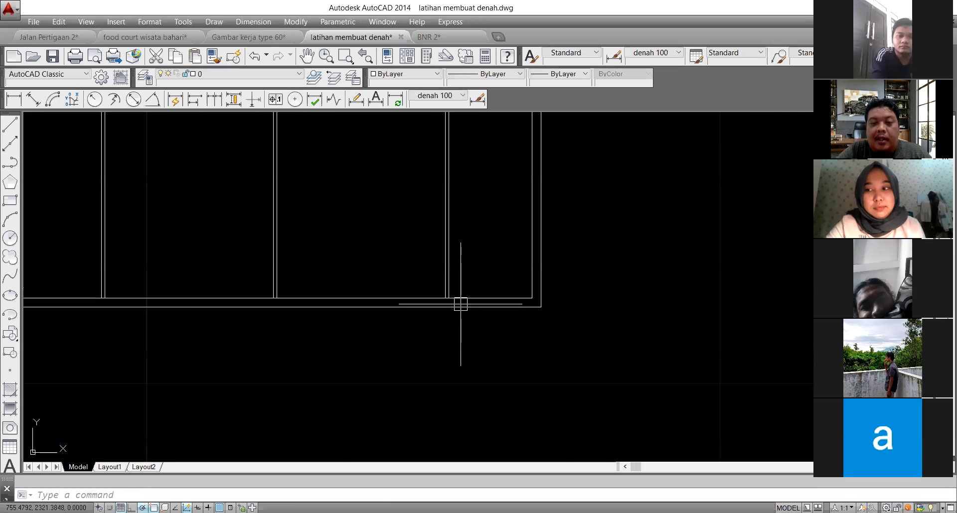
Step: Undo the leftward move of the four inner strips
scroll(463, 298, down, 3)
scroll(462, 298, up, 2)
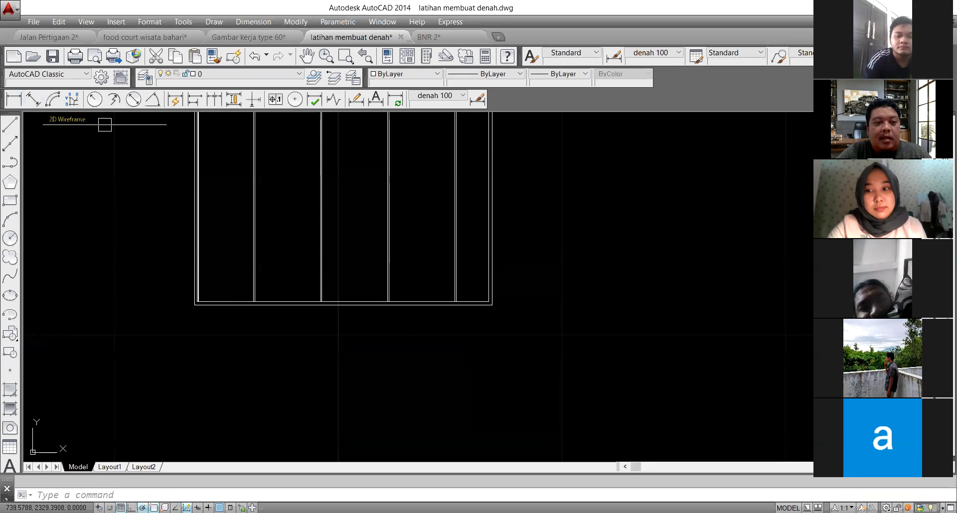
scroll(190, 180, down, 2)
scroll(246, 152, up, 2)
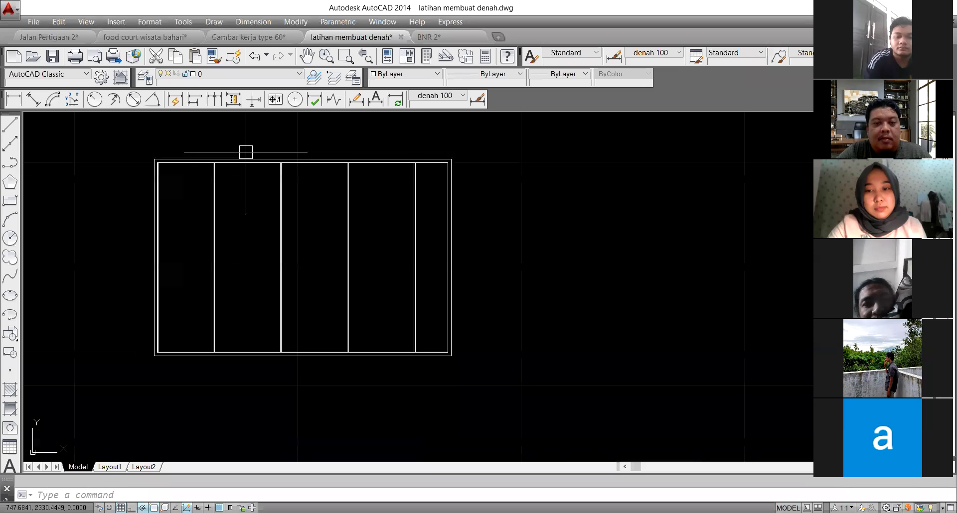
scroll(249, 155, up, 4)
scroll(254, 160, down, 6)
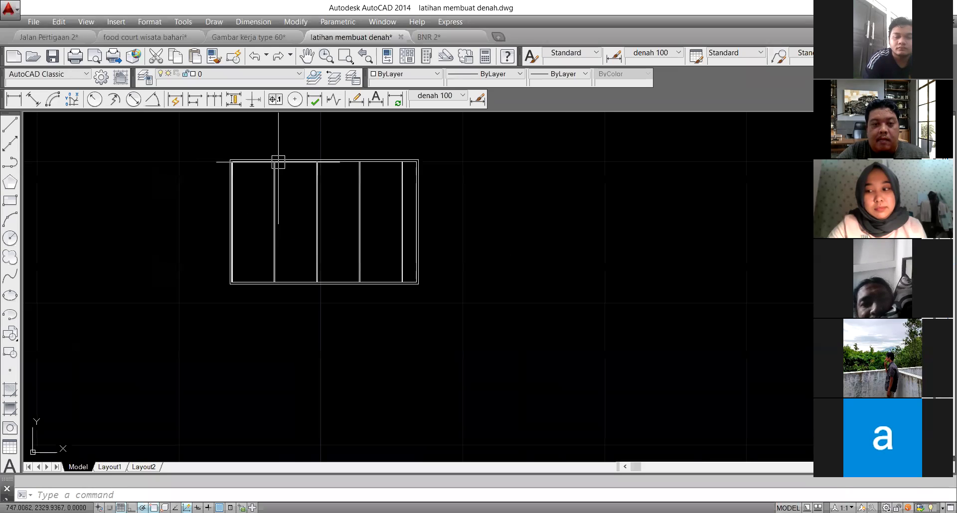
scroll(412, 165, up, 4)
scroll(406, 160, down, 5)
drag(382, 215, 235, 220)
key(Escape)
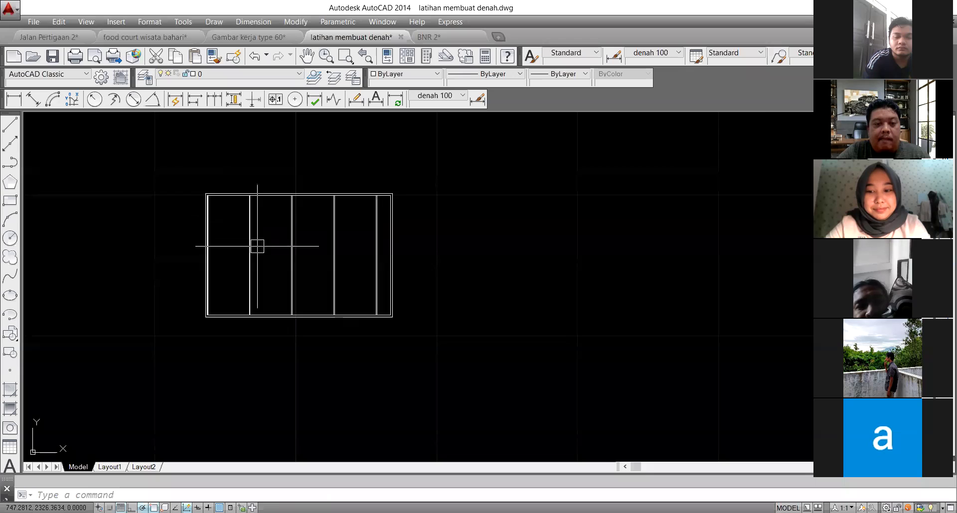
Step: Delete the strip centred on the inner rectangle's left edge
scroll(257, 246, up, 2)
scroll(193, 167, up, 4)
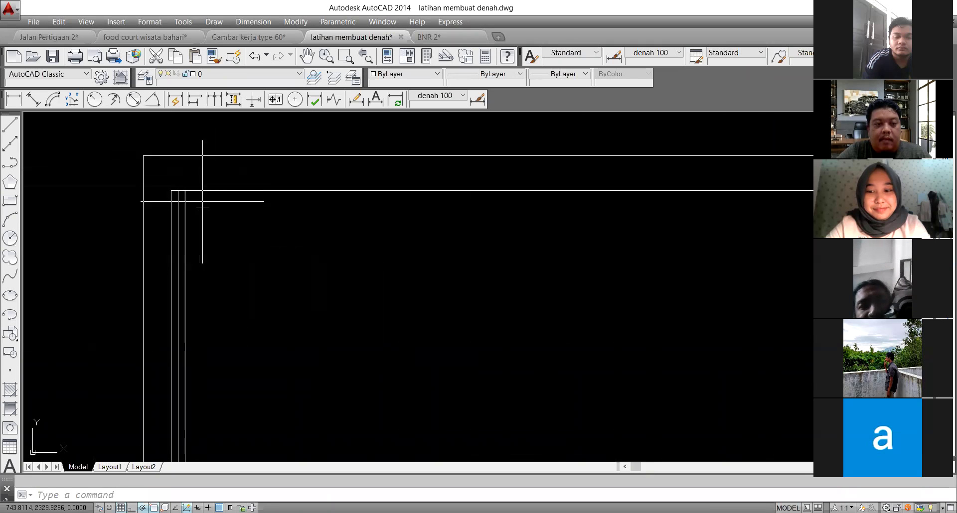
key(Return)
Step: Move the four remaining strips horizontally to the left by .5
scroll(250, 222, down, 5)
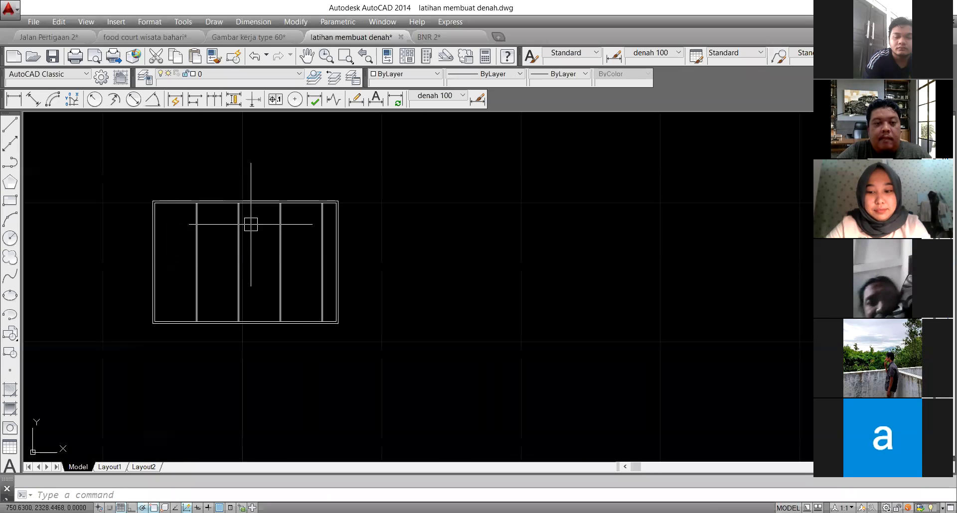
scroll(322, 235, up, 2)
drag(334, 229, 108, 225)
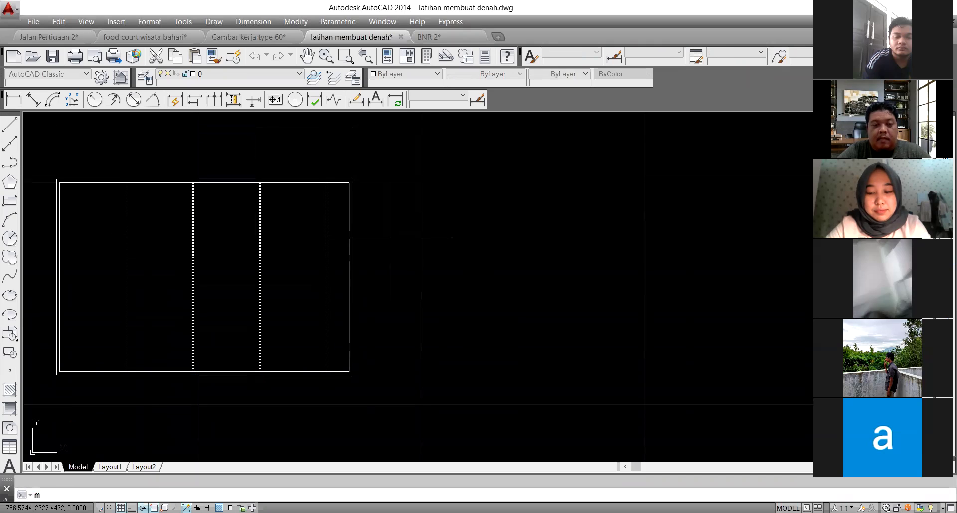
text(m)
key(Return)
click(430, 240)
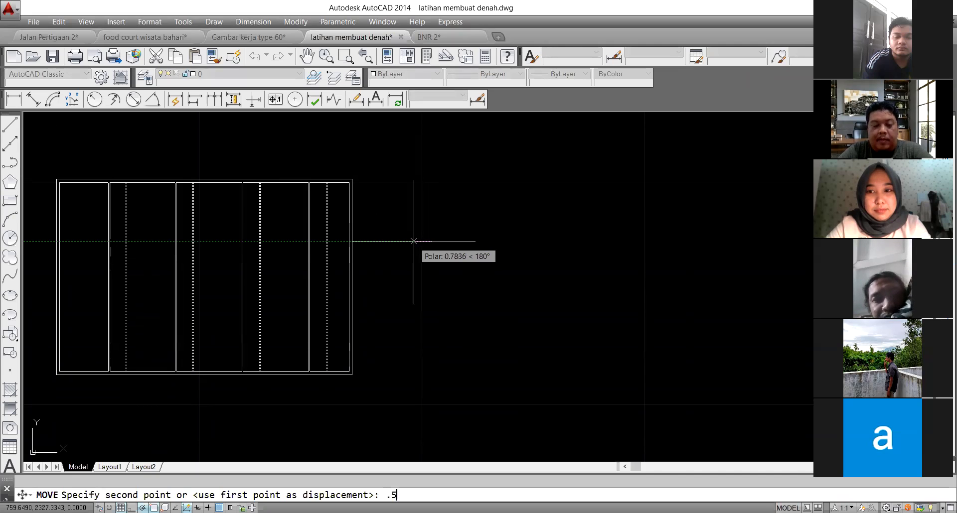
text(.5)
key(Return)
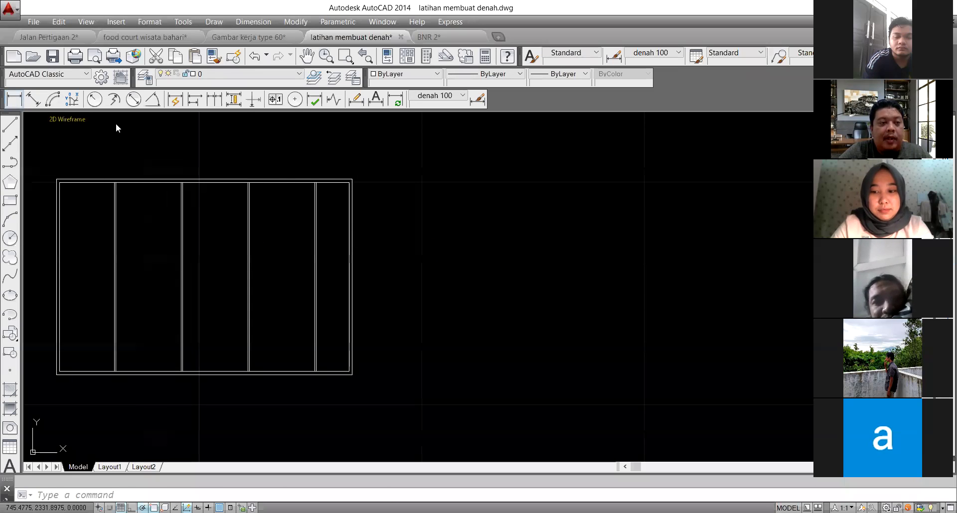
Step: Dimension the gap between the last strip and the inner rectangle's right edge along the upper side
text(dli)
key(Return)
scroll(317, 191, up, 8)
click(308, 139)
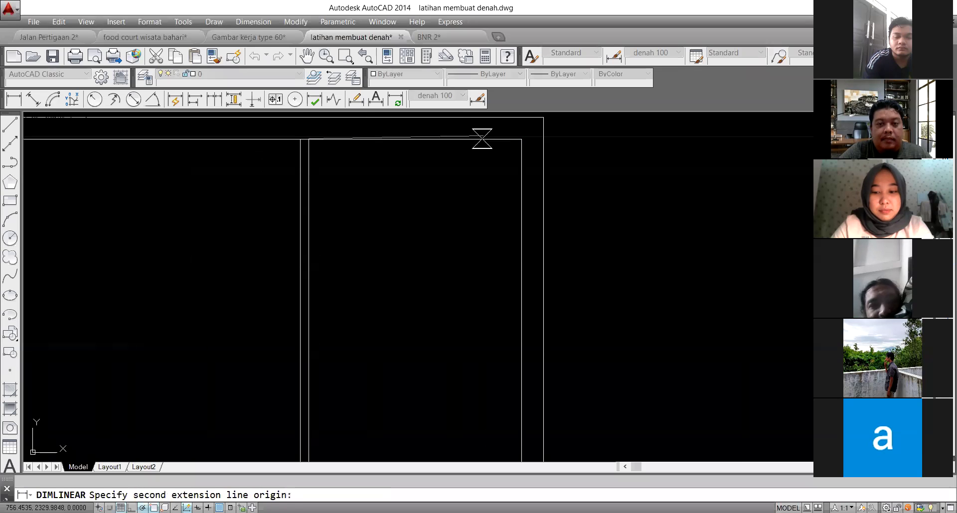
click(520, 139)
click(498, 125)
scroll(337, 257, down, 5)
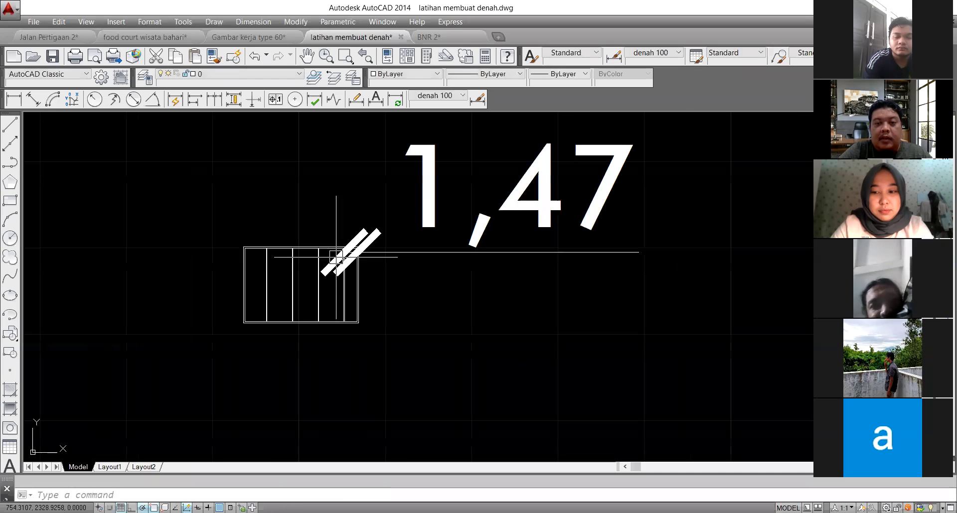
Step: Dimension the gap between the first strip and the inner rectangle's left edge, placing the dimension above the plan
scroll(254, 262, up, 4)
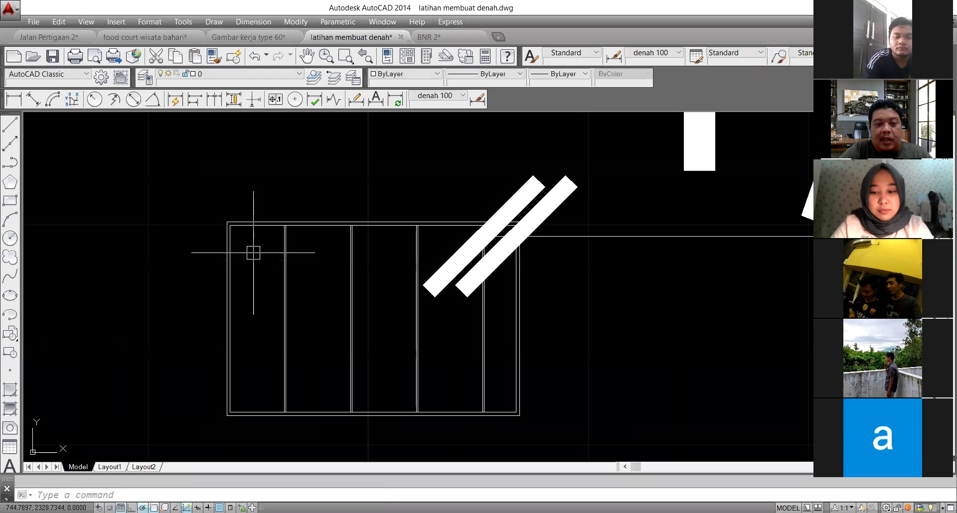
scroll(279, 196, up, 6)
key(Return)
click(352, 213)
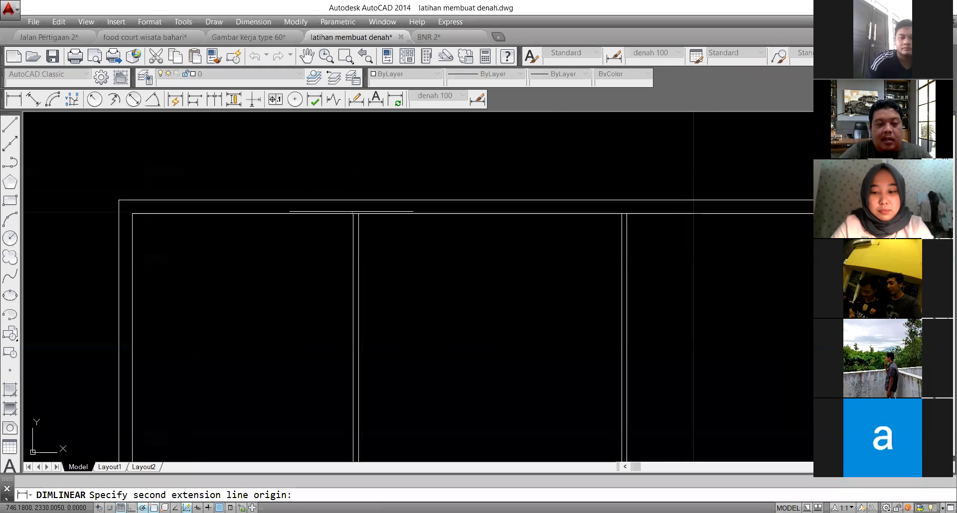
scroll(352, 213, down, 2)
click(212, 214)
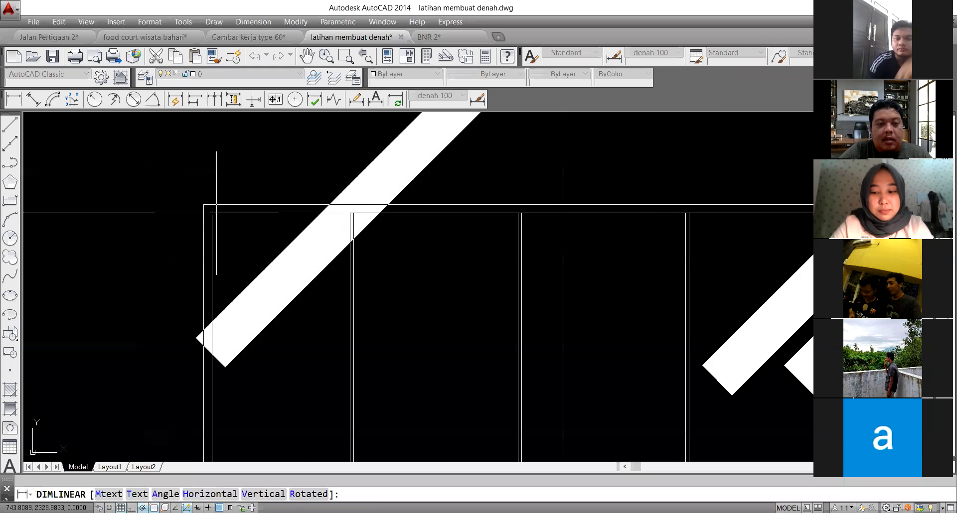
scroll(216, 213, down, 6)
scroll(241, 184, down, 6)
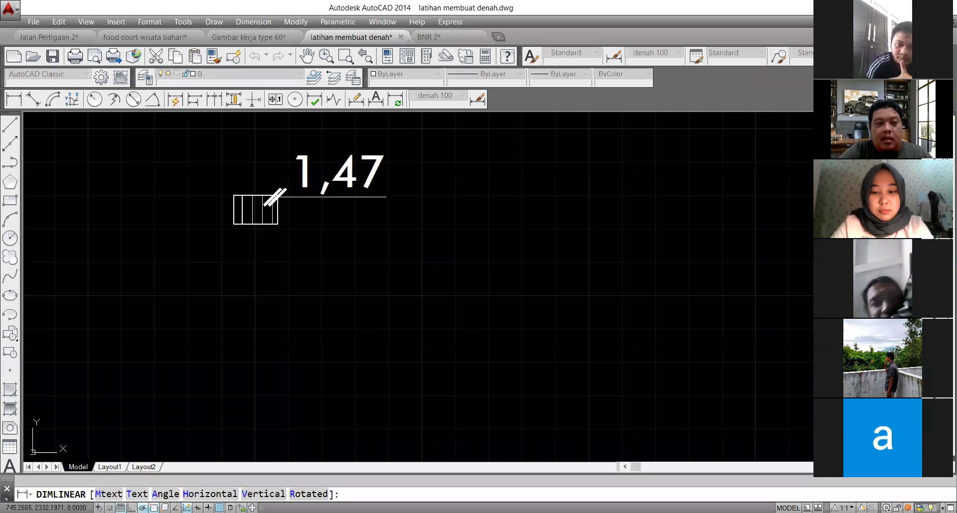
click(240, 175)
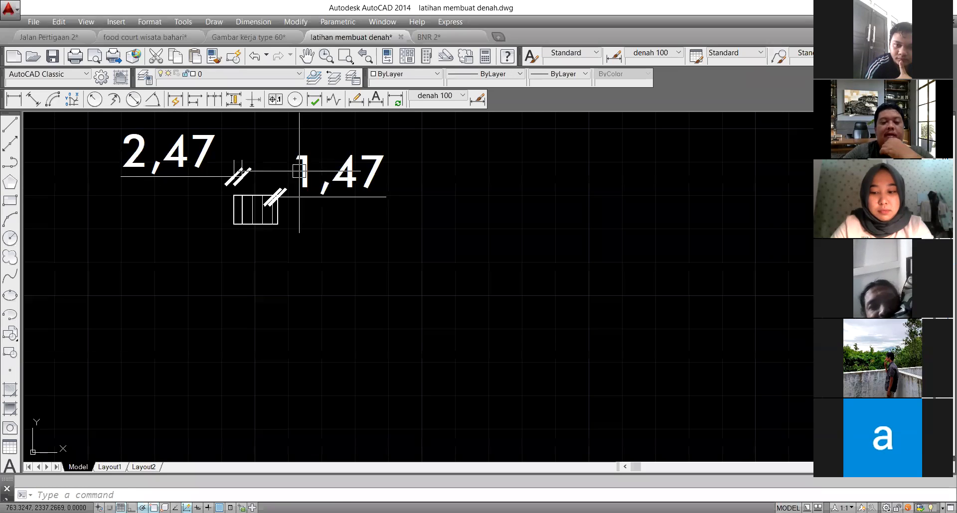
Step: Shift the four strips another .5 horizontally to the left to balance the end gaps
scroll(299, 171, up, 8)
scroll(295, 230, down, 4)
click(295, 230)
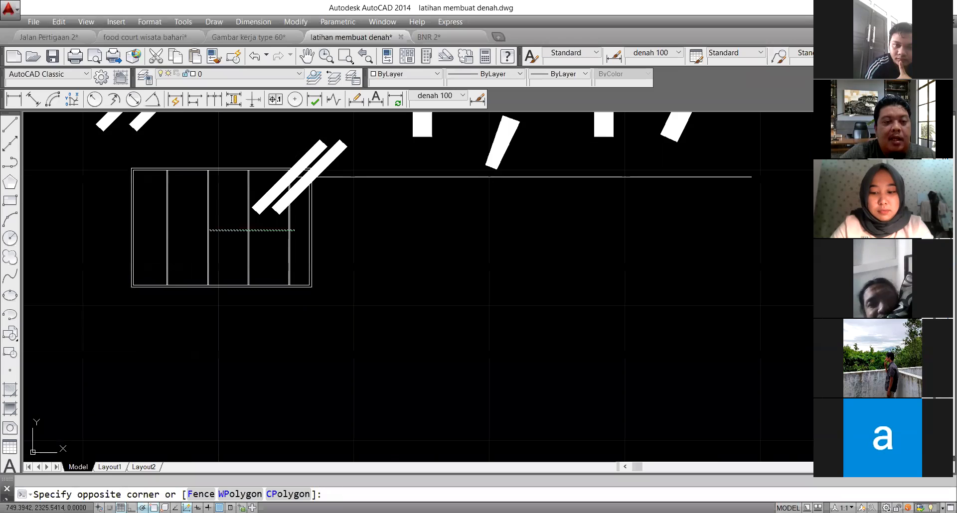
click(149, 222)
scroll(253, 276, down, 4)
text(m)
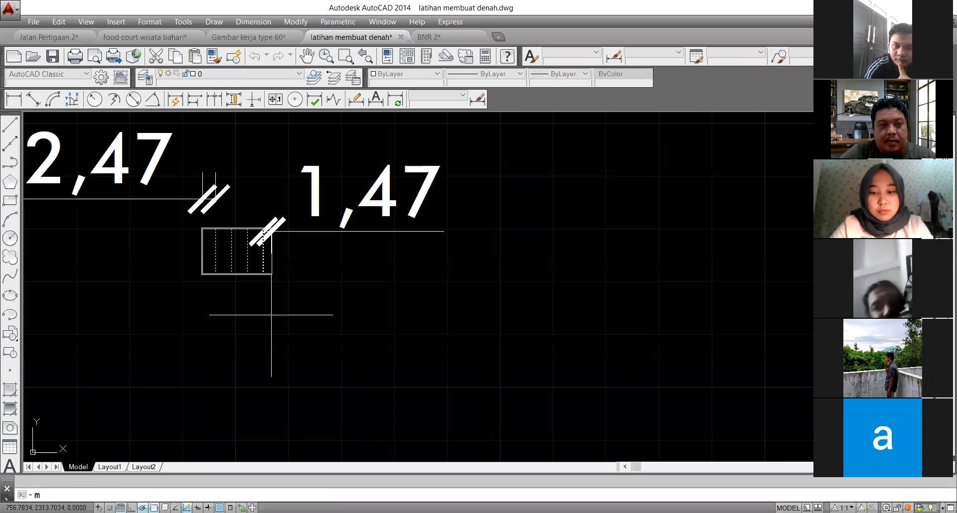
key(Return)
click(268, 327)
text(.)
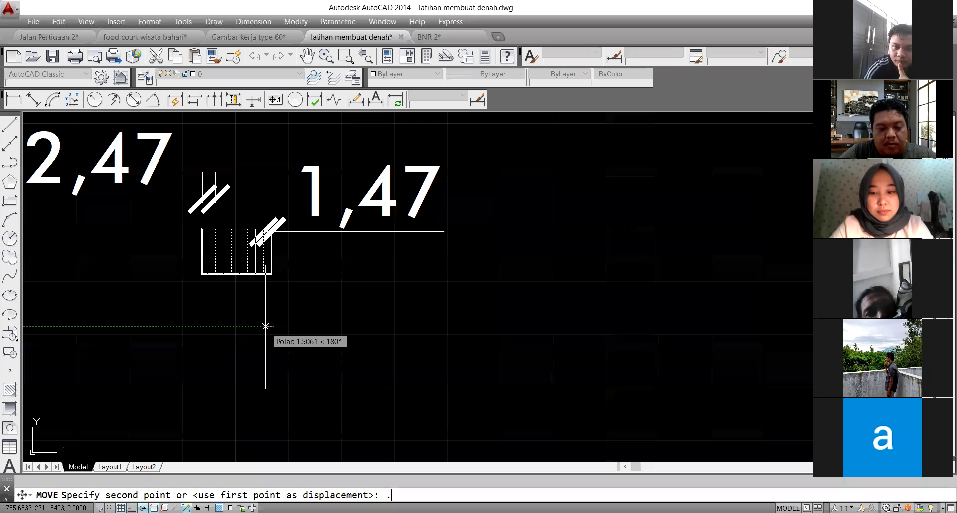
text(5)
key(Return)
Step: Delete both end-gap dimensions above the rectangle
scroll(309, 271, up, 2)
click(347, 162)
text(e)
key(Return)
scroll(387, 311, down, 6)
click(350, 227)
click(262, 270)
text(e)
key(Return)
scroll(340, 293, up, 5)
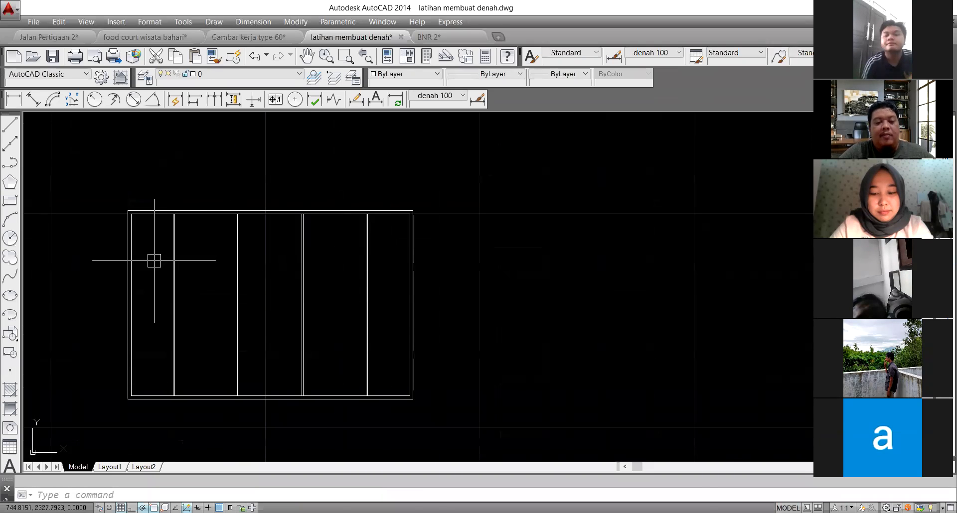
Step: Draw a horizontal line between the midpoints of the inner rectangle's left and right edges
text(l)
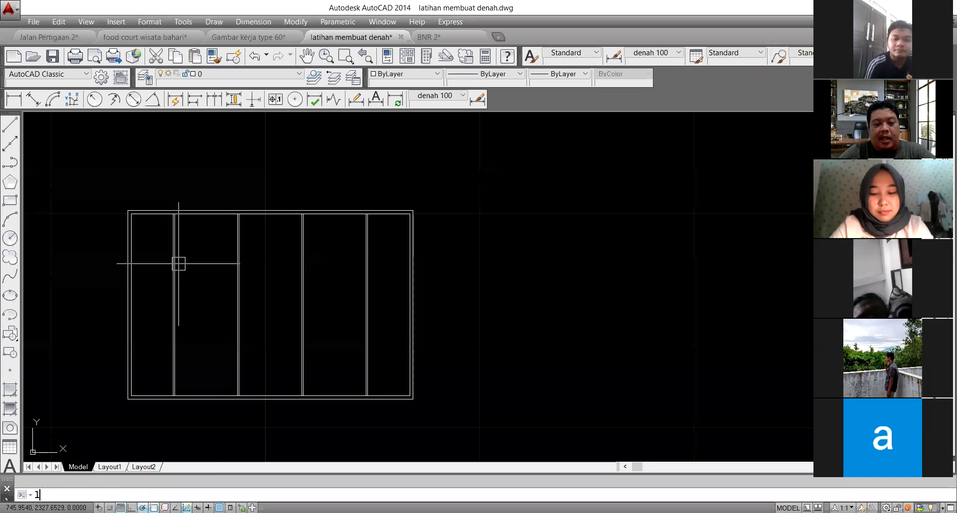
text(l)
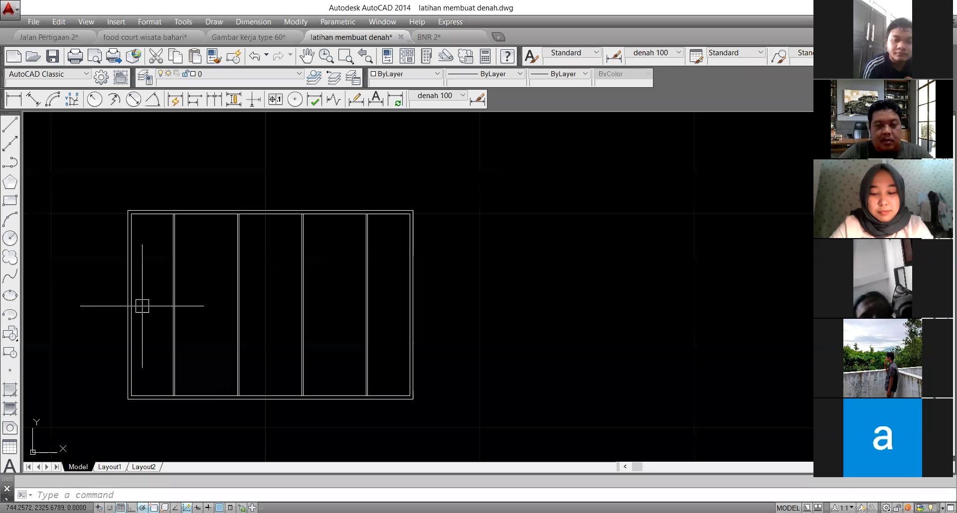
key(Return)
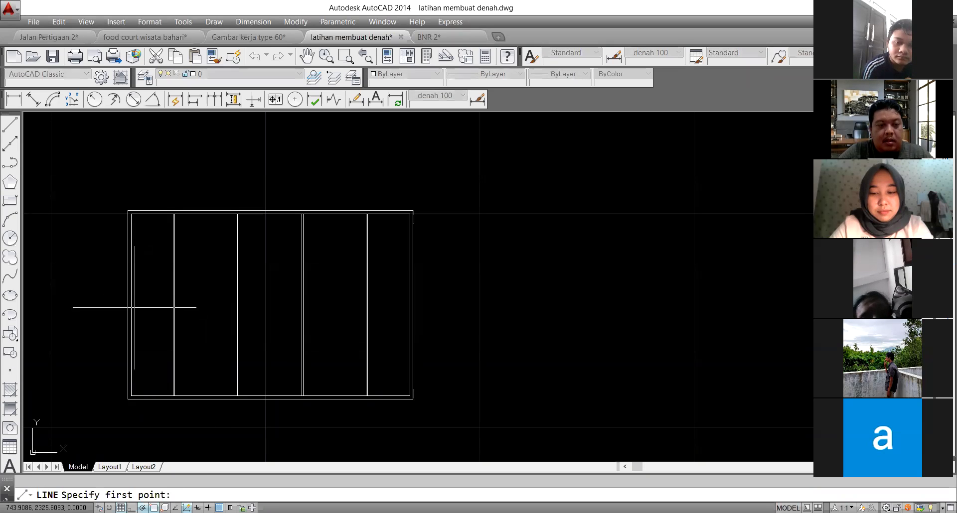
click(131, 305)
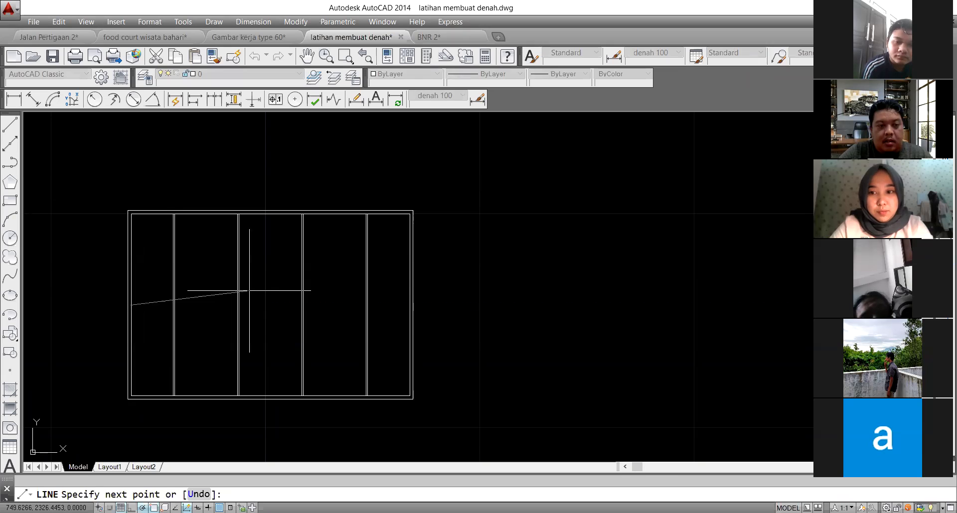
click(410, 305)
key(Return)
scroll(167, 305, up, 5)
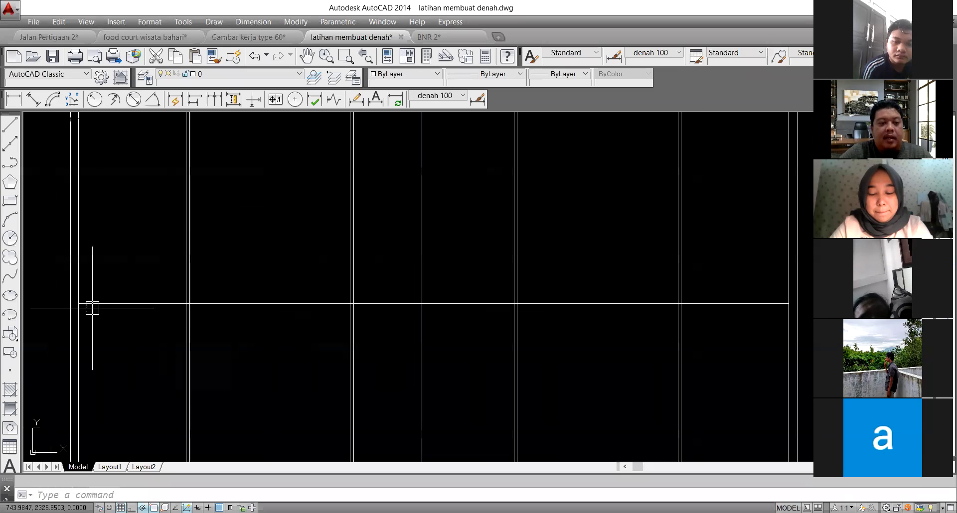
scroll(90, 303, down, 5)
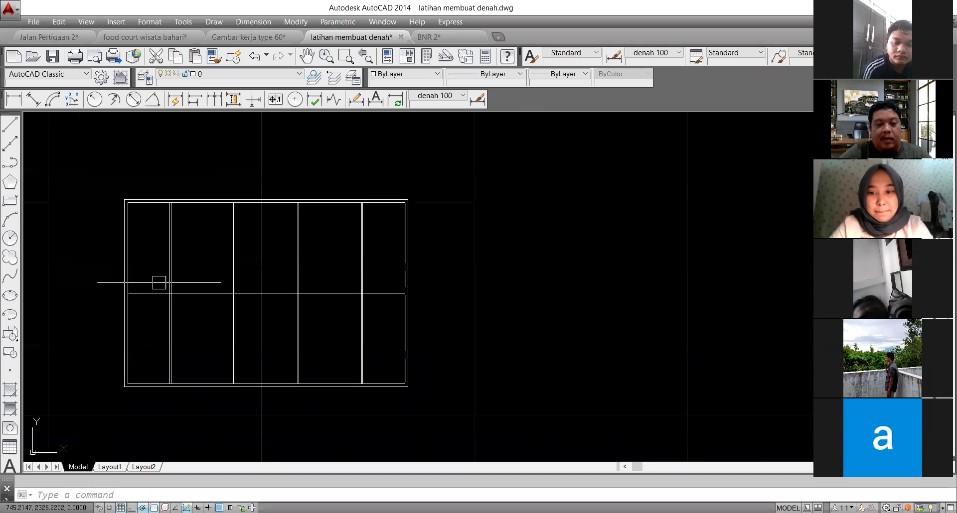
Step: Open a strip's block definition A$C584E73F5 in the block editor and close the editor again
scroll(212, 235, up, 4)
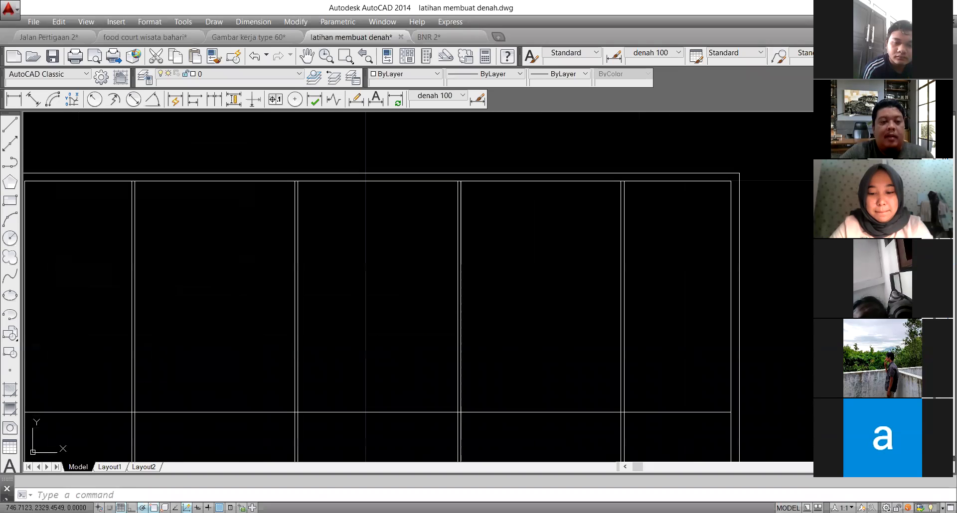
scroll(126, 185, up, 4)
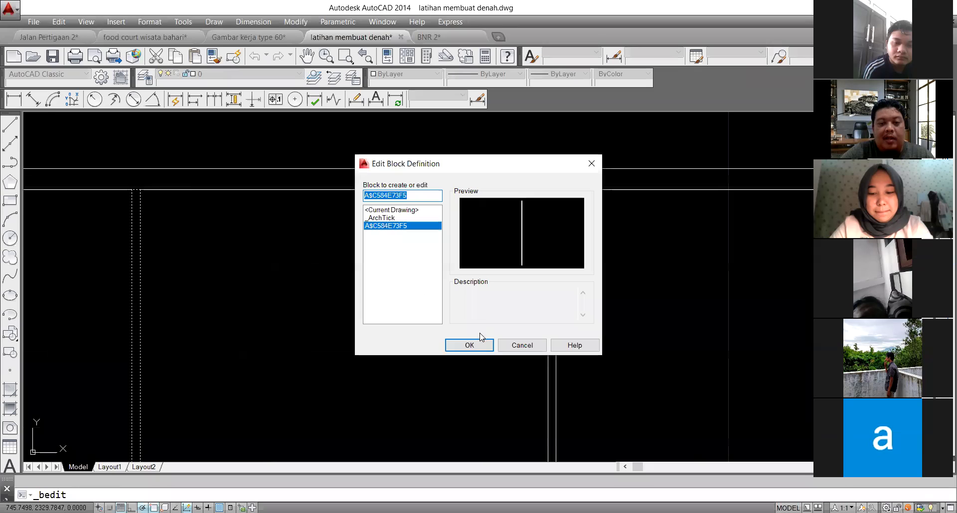
click(470, 346)
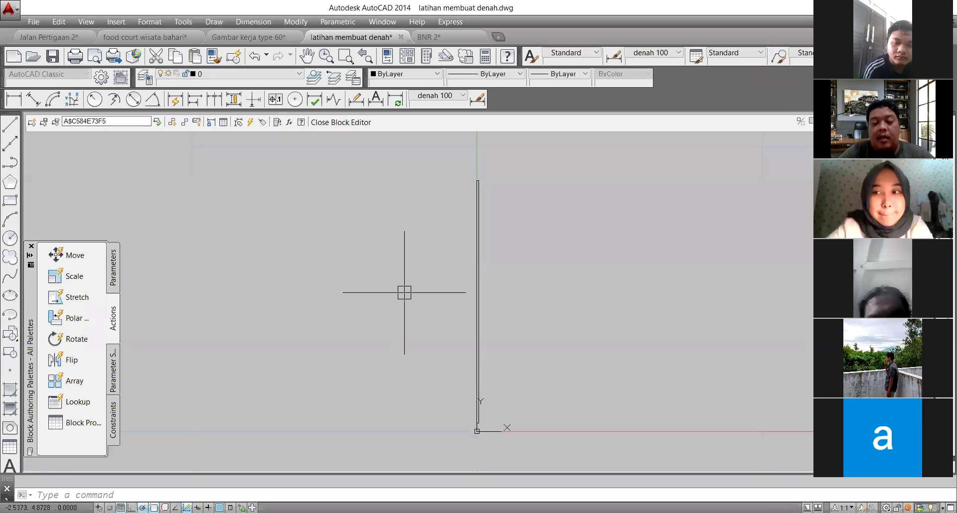
click(341, 122)
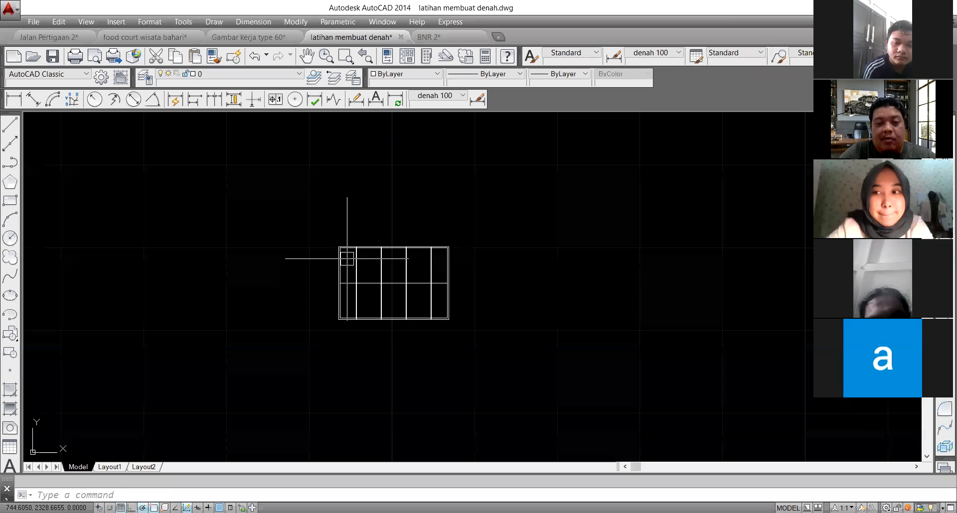
Step: Copy the whole divided rectangle and paste it as a block to the right of the original
scroll(350, 231, up, 2)
click(310, 225)
click(552, 401)
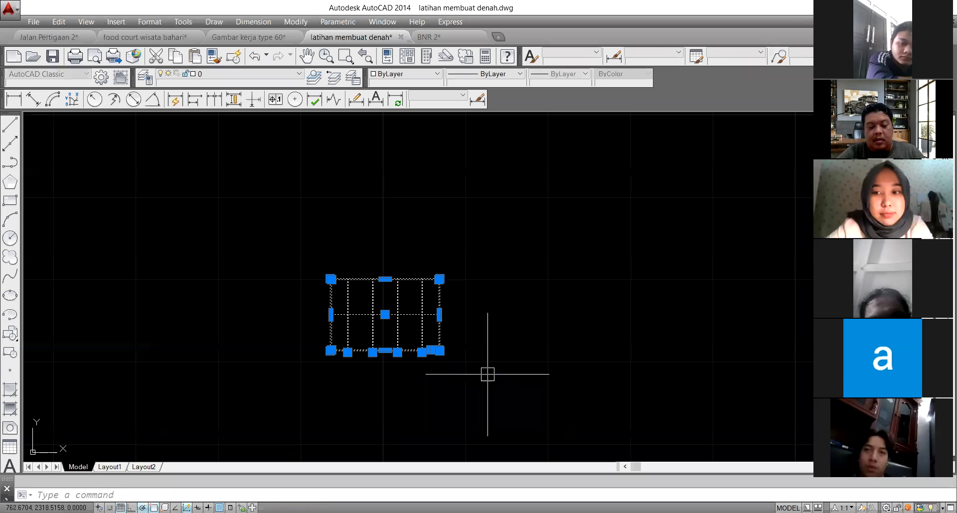
key(ctrl+shift+v)
click(495, 358)
click(520, 322)
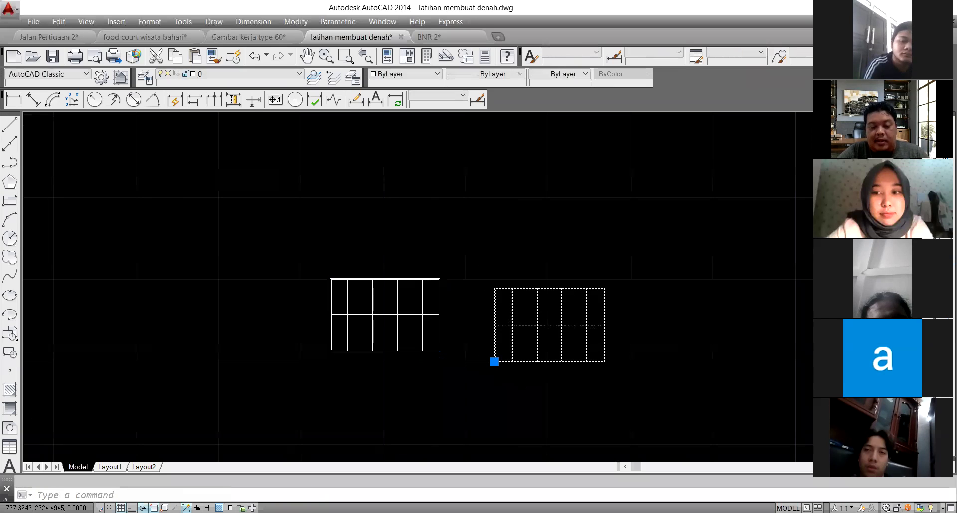
Step: Rotate the pasted block a quarter turn so that its long side stands vertical
scroll(526, 325, up, 4)
text(ro)
key(Return)
click(570, 272)
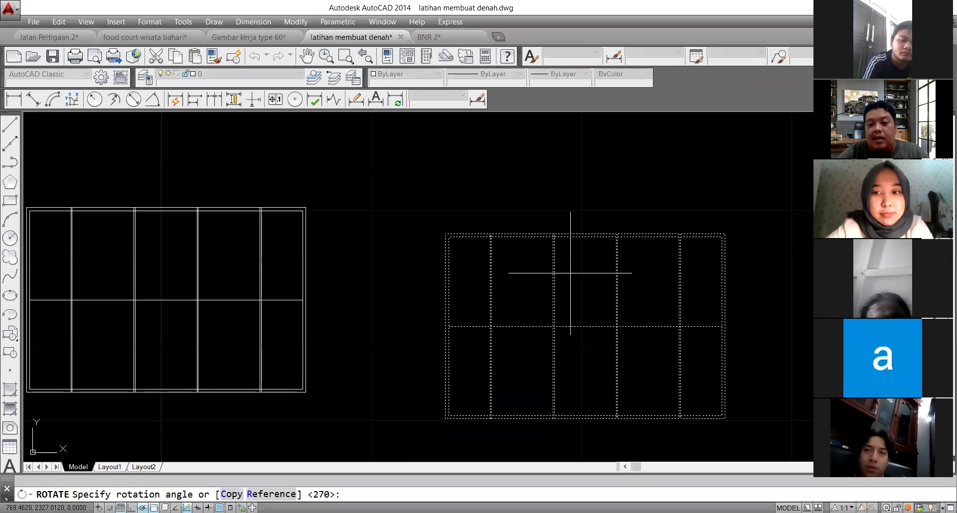
click(571, 283)
scroll(519, 309, down, 5)
scroll(502, 273, up, 2)
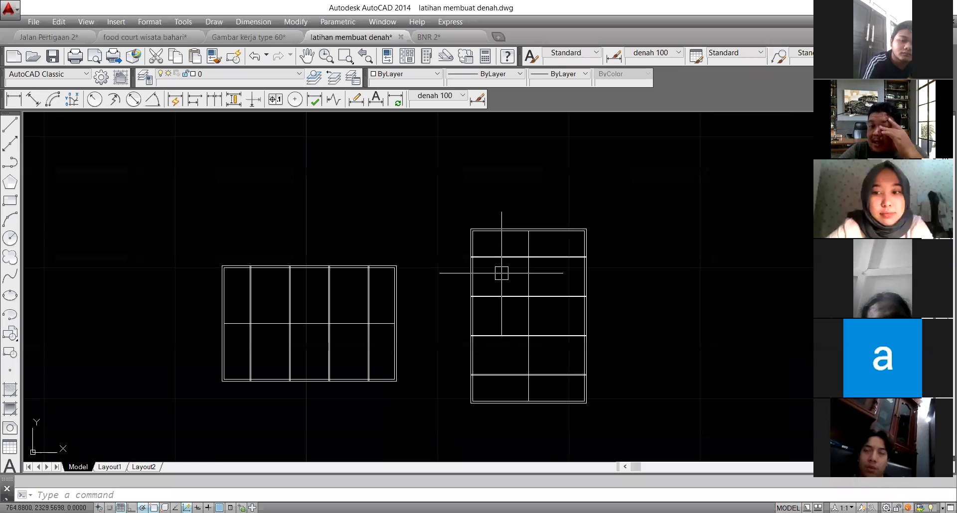
Step: Add the multiline text "s1" at the original rectangle's left edge, just below the horizontal middle line
scroll(571, 230, up, 2)
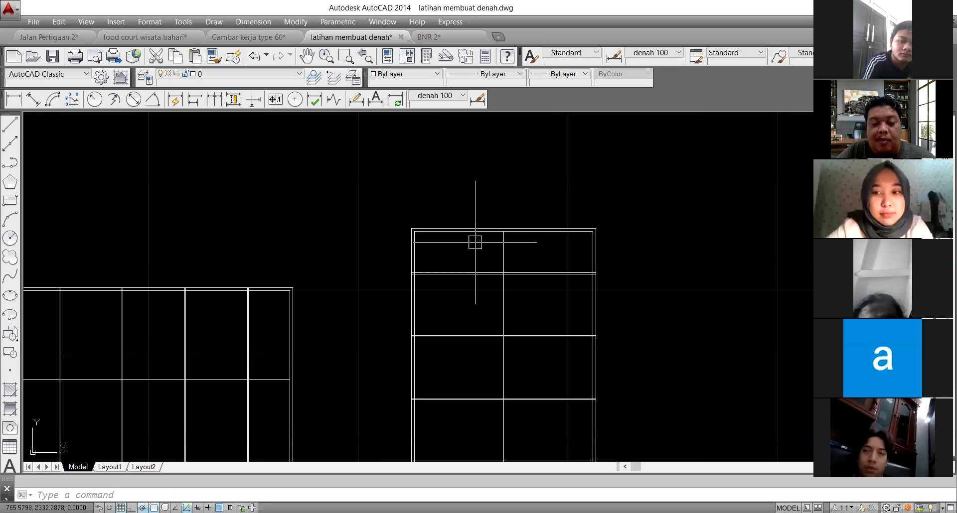
scroll(463, 230, up, 2)
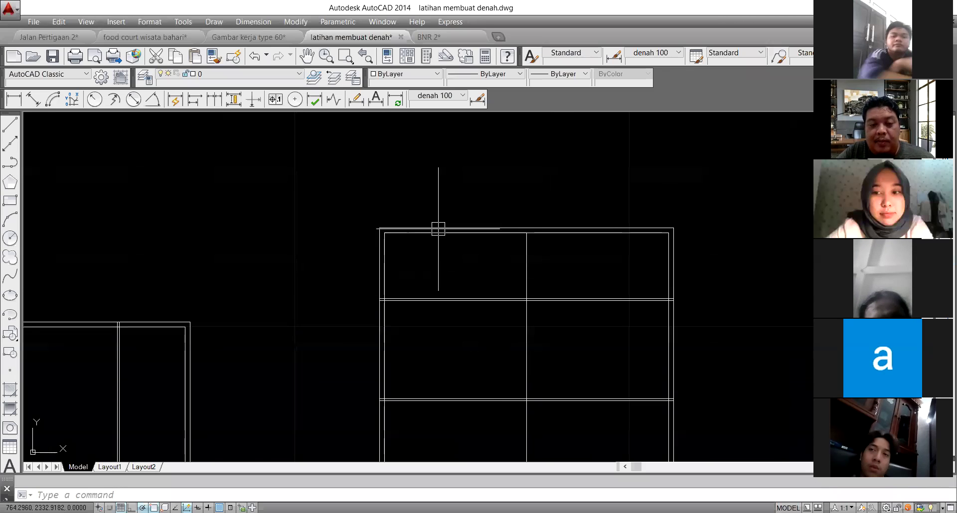
scroll(433, 231, down, 2)
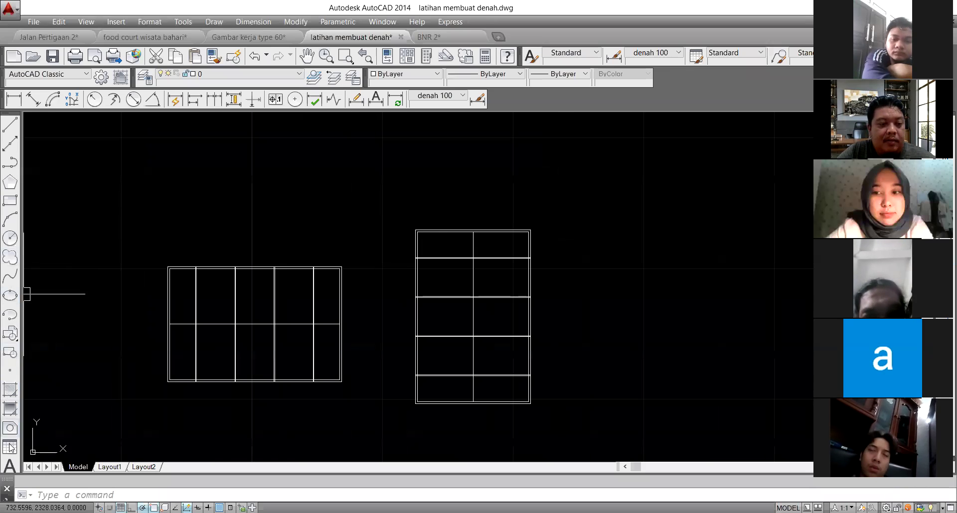
click(10, 466)
scroll(171, 324, up, 4)
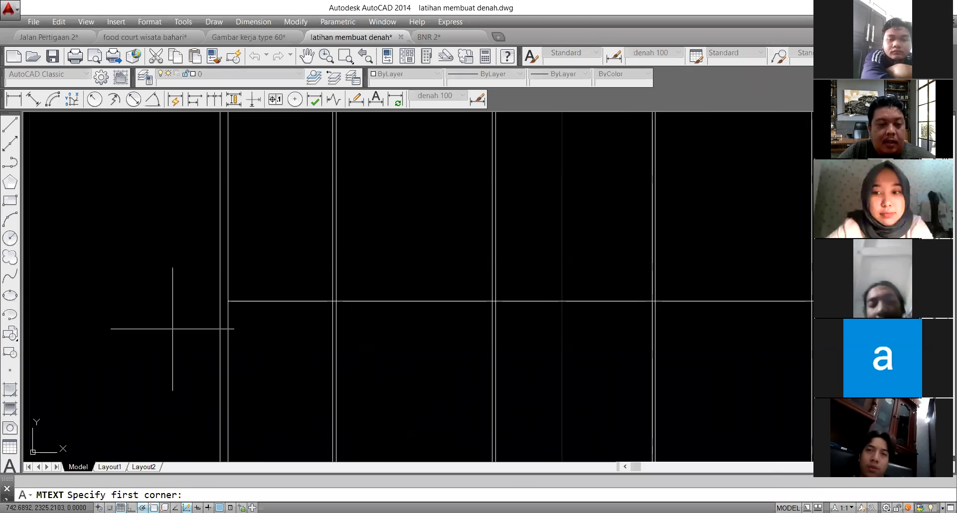
click(202, 322)
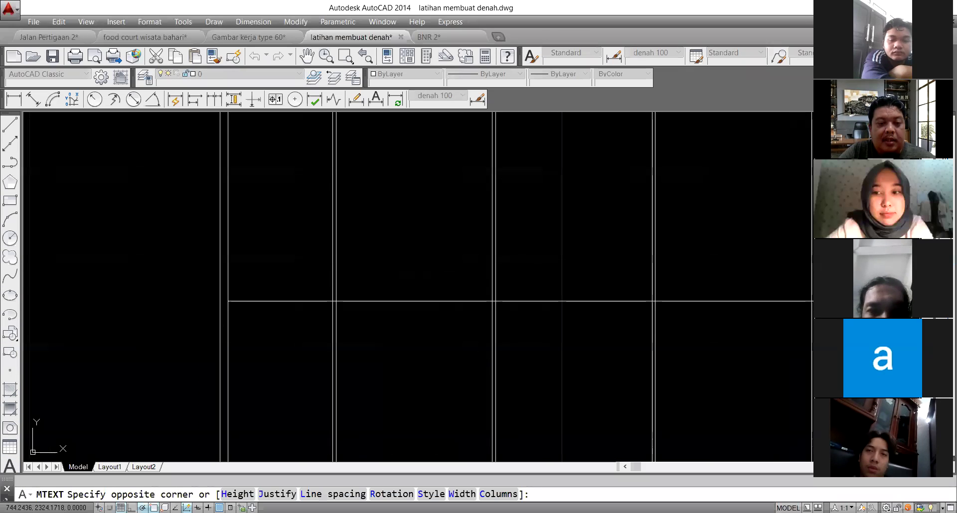
click(289, 334)
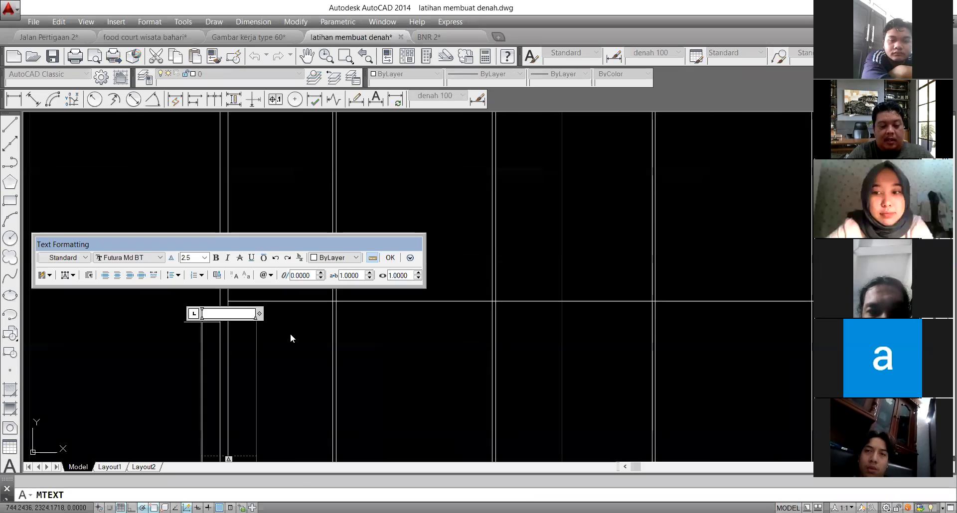
text(s1)
click(345, 364)
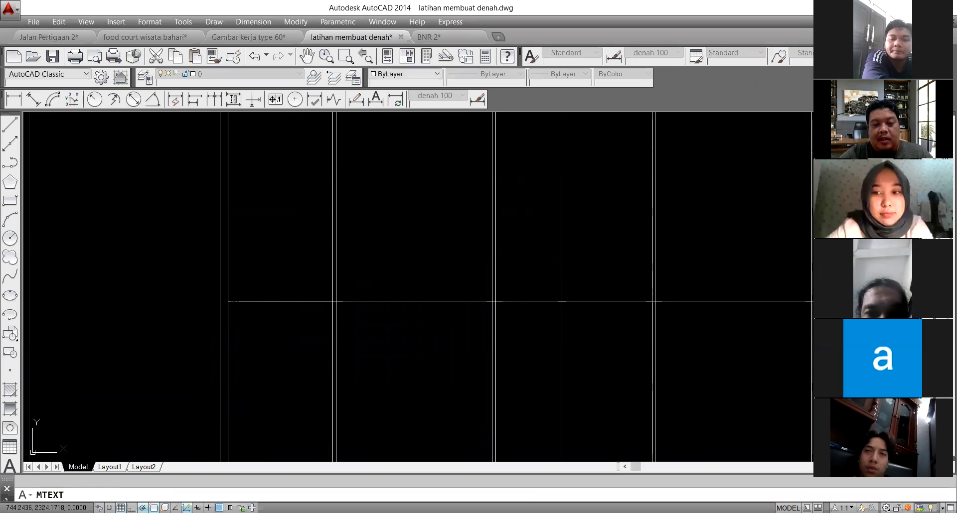
Step: Move the "s1" text a little to the left and slightly up, so it sits further outside the rectangle
scroll(316, 338, down, 3)
click(314, 340)
text(m)
key(space)
click(310, 346)
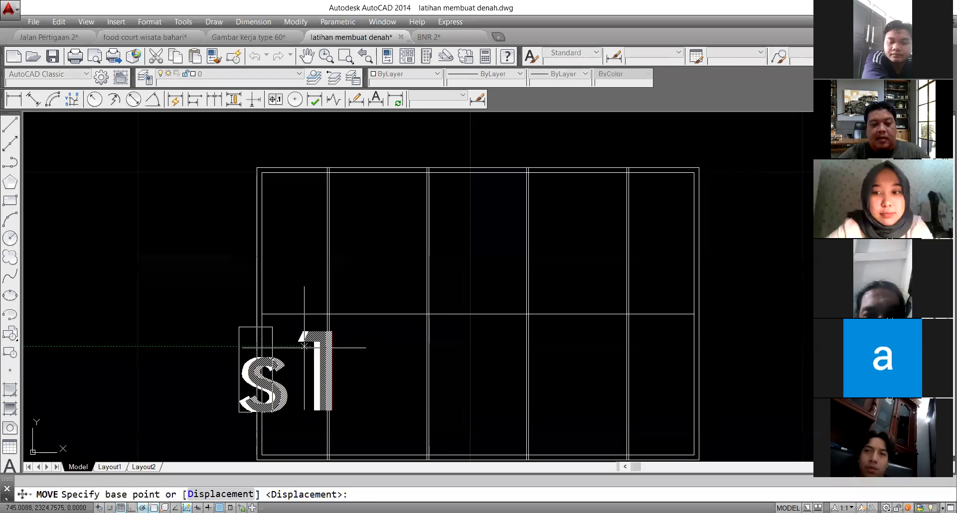
click(268, 334)
click(210, 376)
Step: Scale the "s1" text down by reference, from a reference length of 4 to a new length of 3
text(sc)
key(space)
click(219, 376)
text(r)
key(space)
text(4)
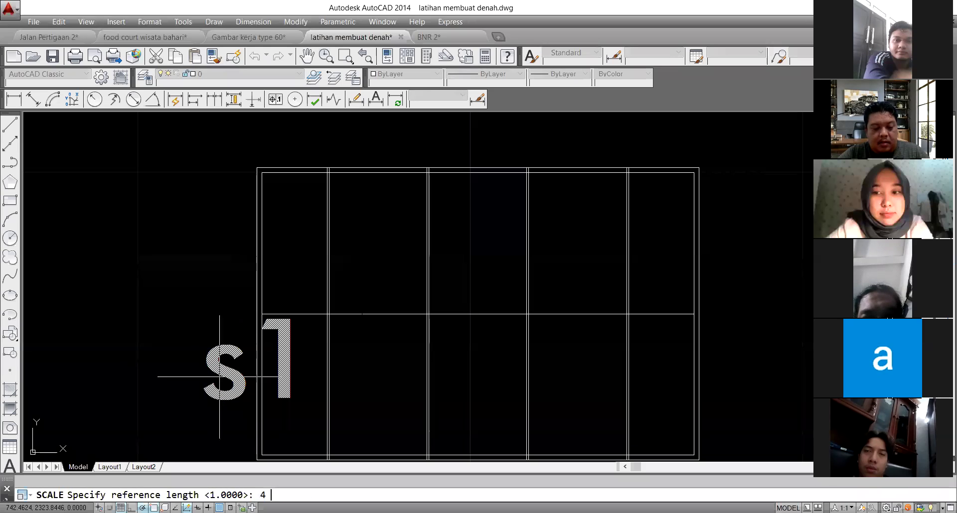
key(space)
text(3)
key(space)
Step: Scale the "s1" text down by reference, from a reference length of 3 to a new length of 1
click(205, 369)
text(sc)
key(space)
click(231, 381)
text(r)
key(space)
text(3)
key(space)
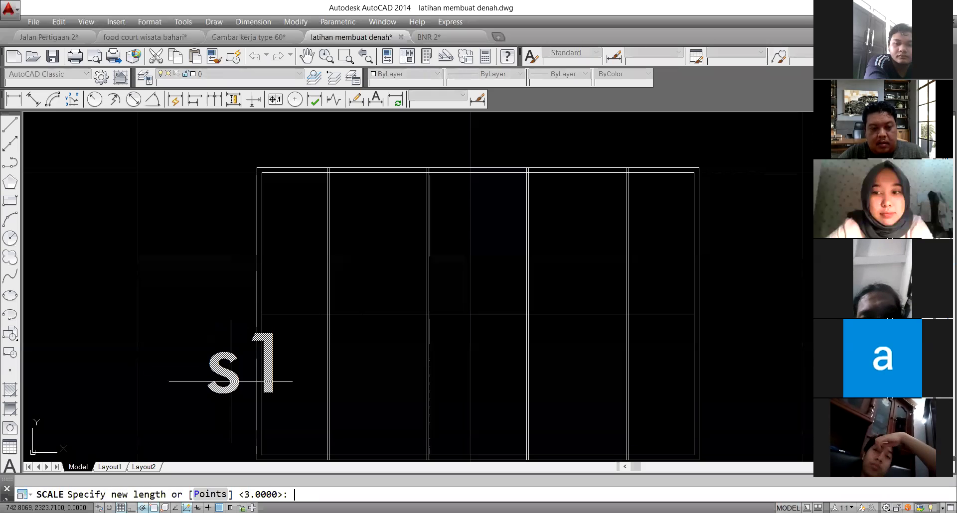
text(1)
Step: Move the small "s1" text up and closer to the rectangle's left wall, just below the horizontal middle line
scroll(228, 390, up, 4)
click(219, 385)
text(m)
key(space)
click(218, 382)
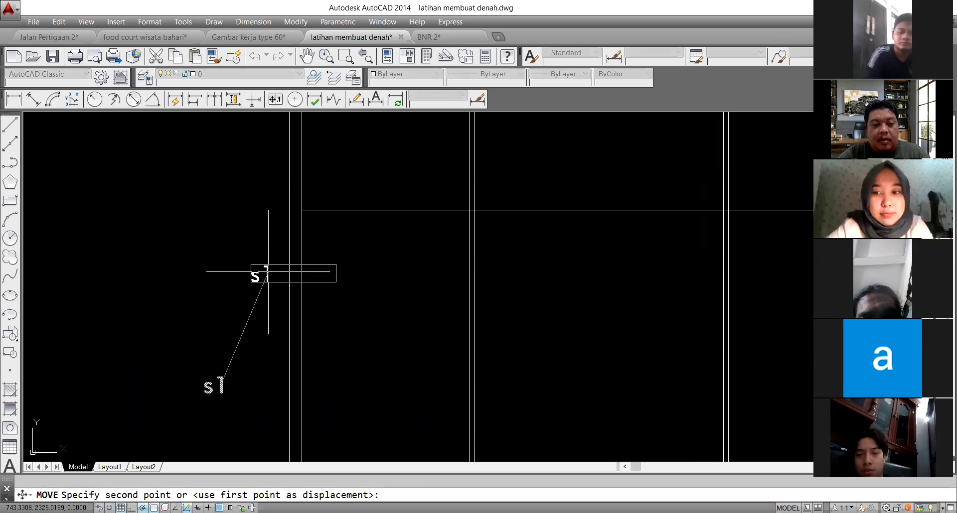
click(267, 273)
Step: Draw a circle around the "s1" text and erase that circle again
text(c)
key(space)
scroll(256, 252, up, 3)
click(258, 302)
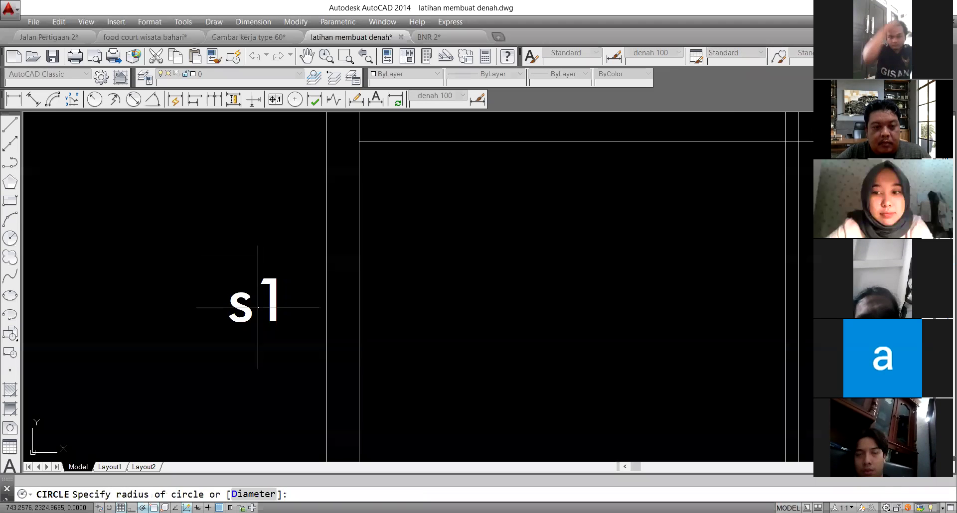
click(259, 261)
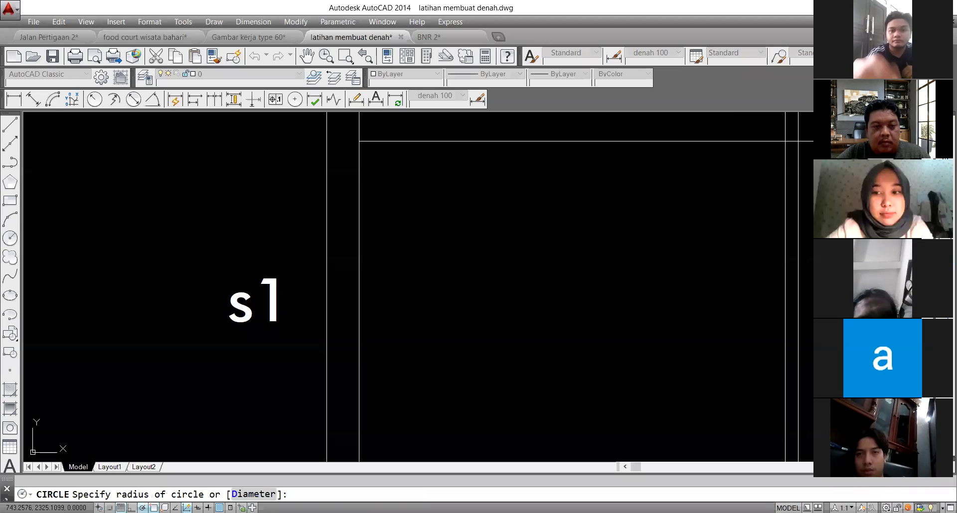
scroll(244, 290, down, 4)
scroll(264, 326, up, 2)
scroll(258, 320, up, 2)
click(237, 296)
click(236, 294)
click(229, 290)
text(e)
key(space)
Step: Draw a circle centred on the "s1" text so that it encloses the label
text(c)
key(space)
click(232, 254)
click(236, 207)
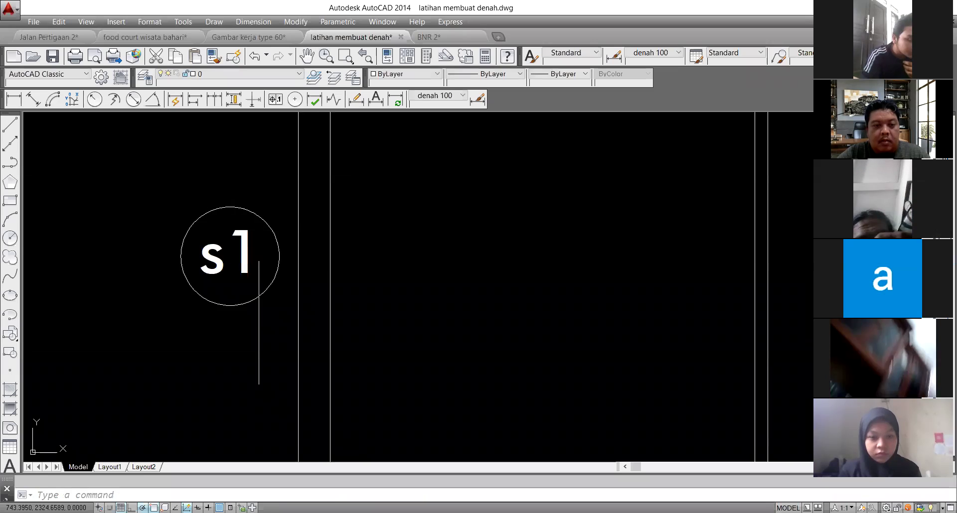
Step: Copy the circled "s1" label about 3 units horizontally into the plan, just beyond the first vertical divider
click(197, 220)
scroll(198, 226, down, 2)
text(co)
key(space)
click(198, 244)
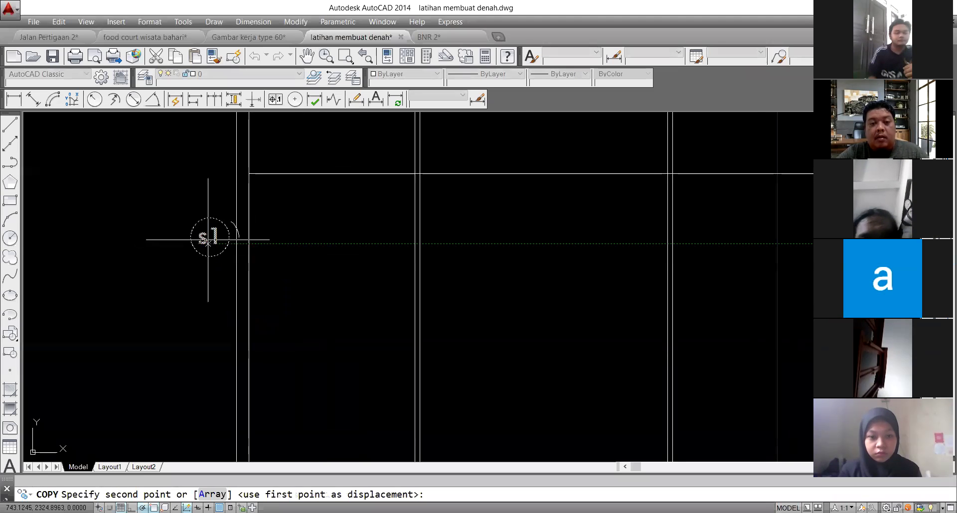
scroll(274, 243, down, 4)
scroll(372, 234, up, 2)
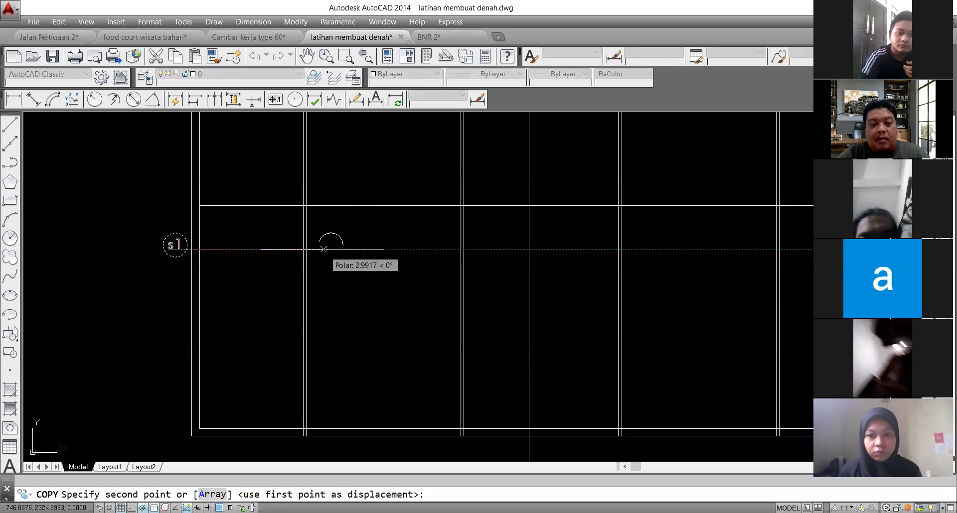
click(319, 250)
key(space)
Step: Change the text of the copied label inside the rectangle to "kd"
click(326, 244)
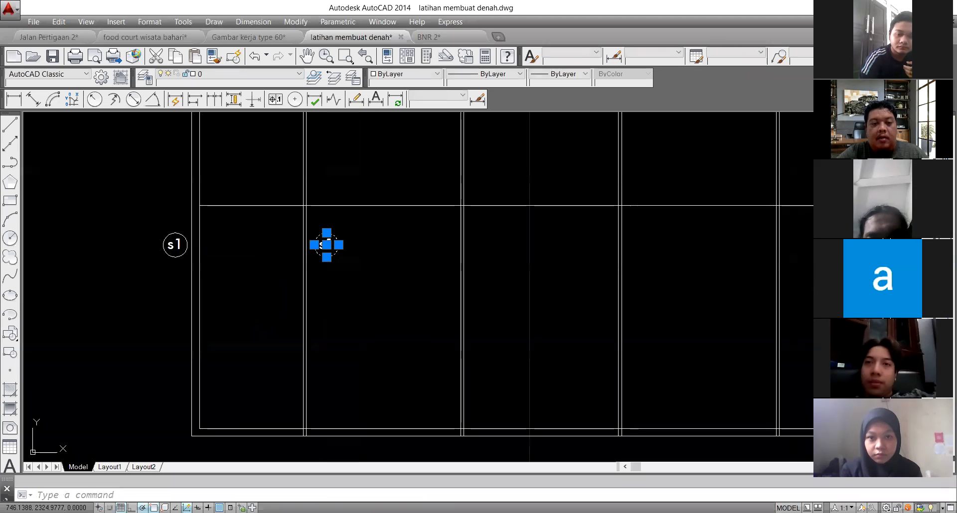
key(Escape)
scroll(331, 231, up, 2)
click(319, 243)
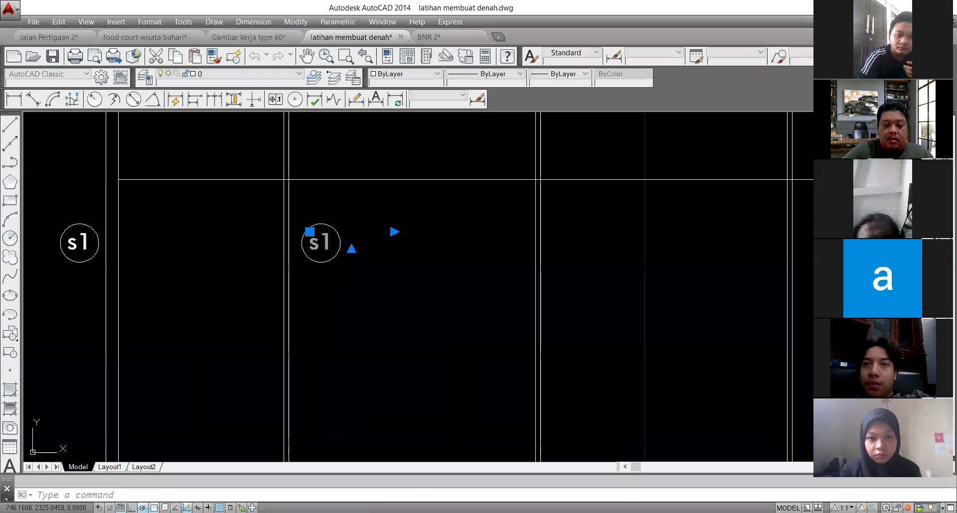
double_click(367, 229)
text(kd)
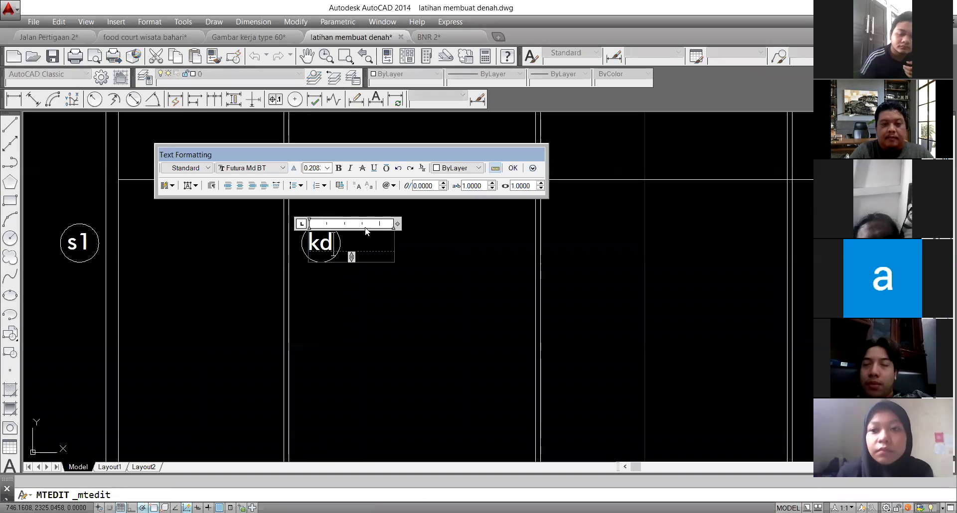
click(377, 300)
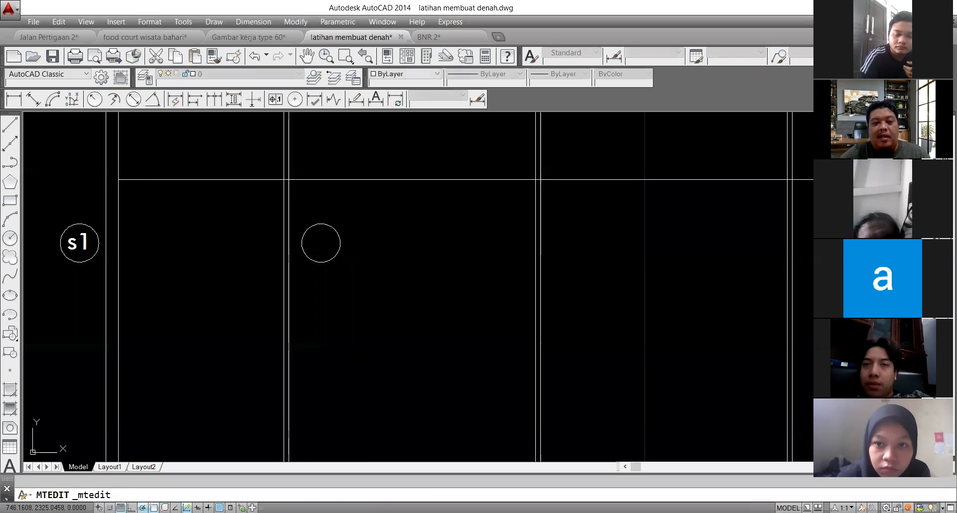
Step: Copy the circled "kd" label horizontally to the matching position beside each of the other three vertical dividers
scroll(283, 297, down, 4)
scroll(299, 284, up, 4)
click(312, 292)
click(298, 250)
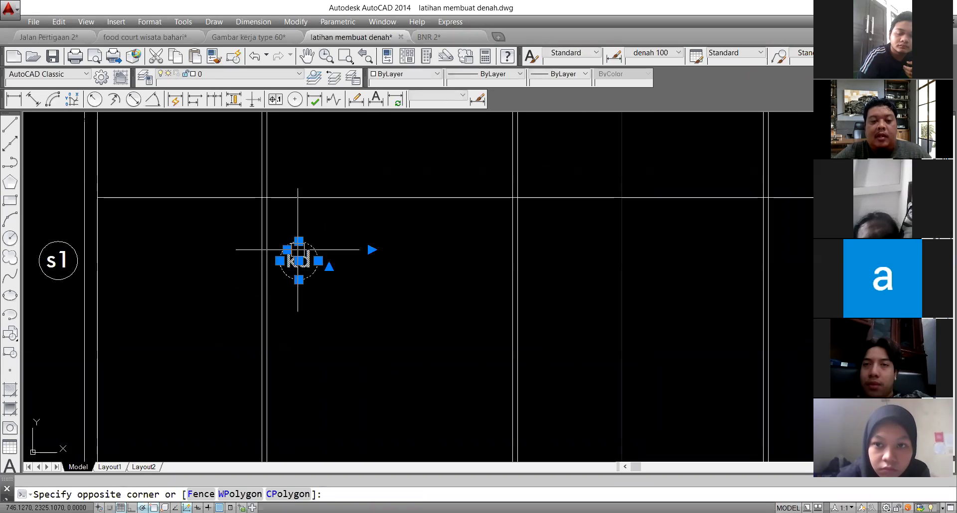
key(Return)
click(299, 303)
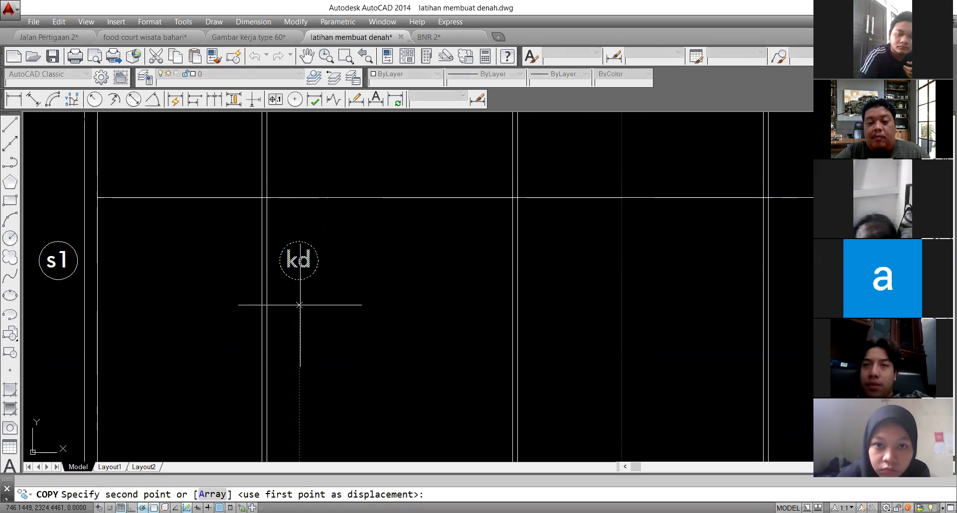
scroll(334, 301, down, 2)
click(470, 303)
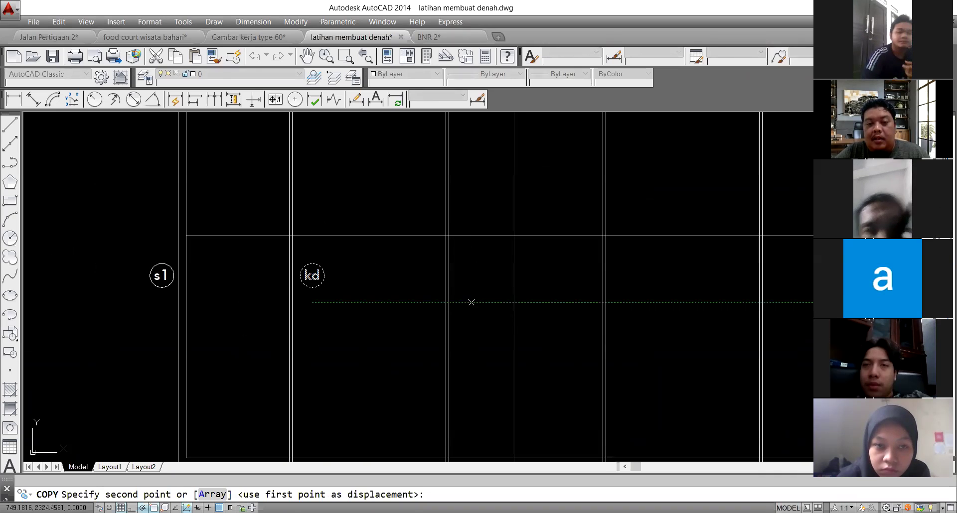
scroll(419, 305, down, 3)
scroll(495, 315, up, 2)
click(491, 314)
click(590, 321)
key(Return)
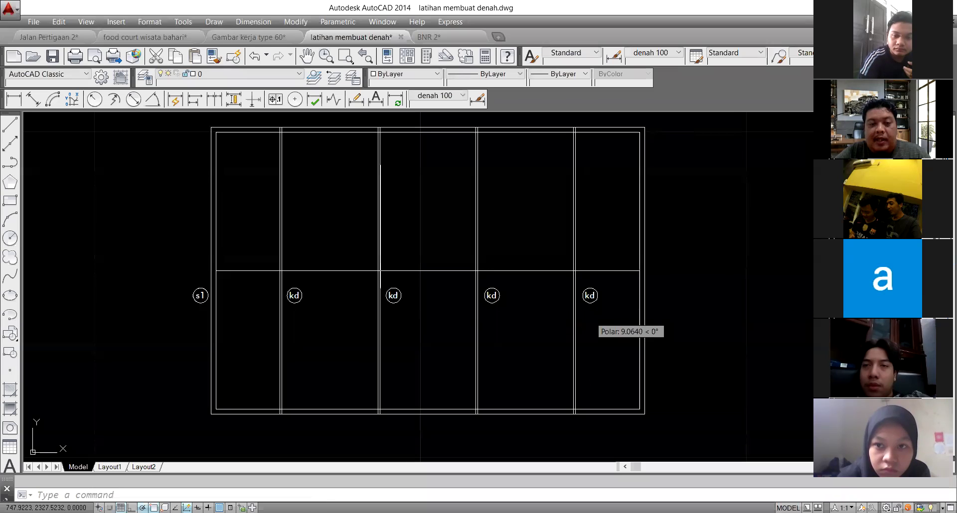
scroll(260, 264, down, 8)
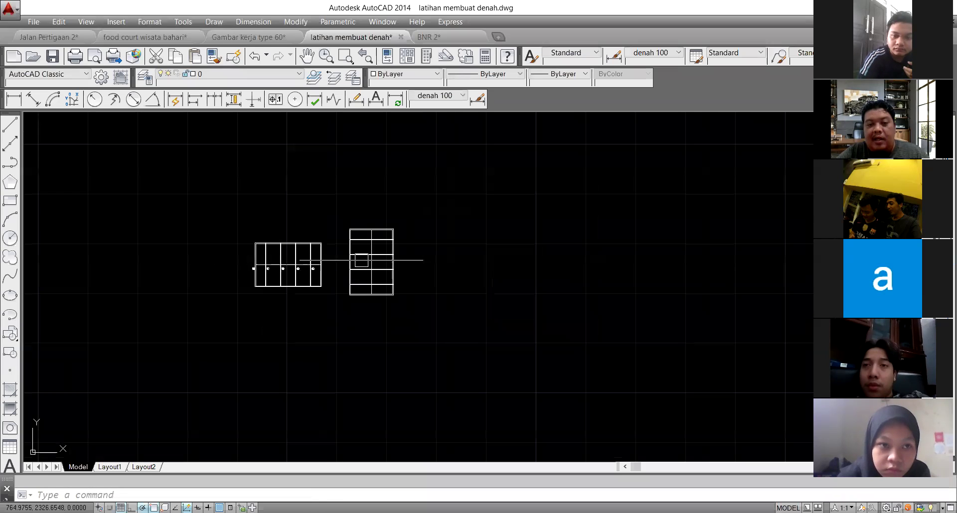
scroll(378, 212, up, 4)
text(x1)
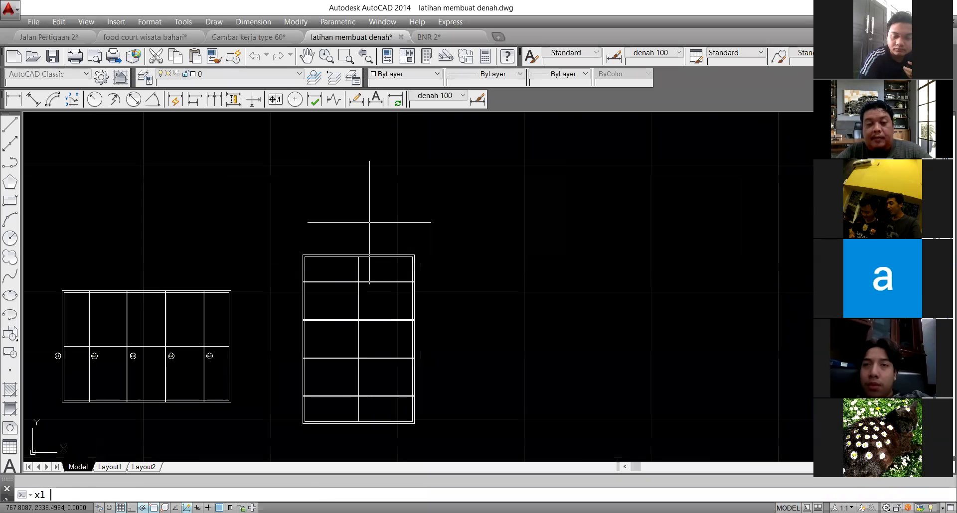
text(l)
key(Return)
key(Escape)
key(Return)
text(x)
key(Escape)
Step: Draw a vertical construction line through the outer top-right corner of the rotated rectangle
text(x)
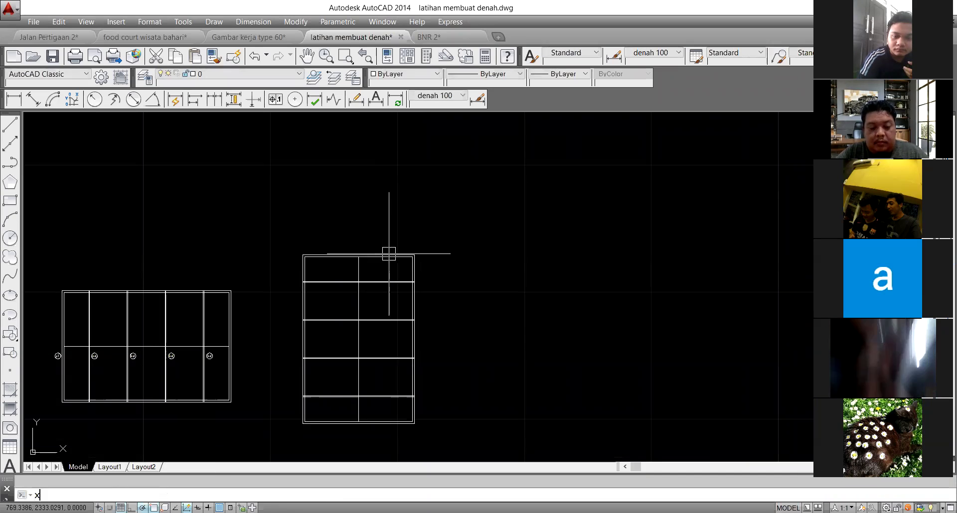
text(l)
key(Return)
scroll(404, 244, up, 4)
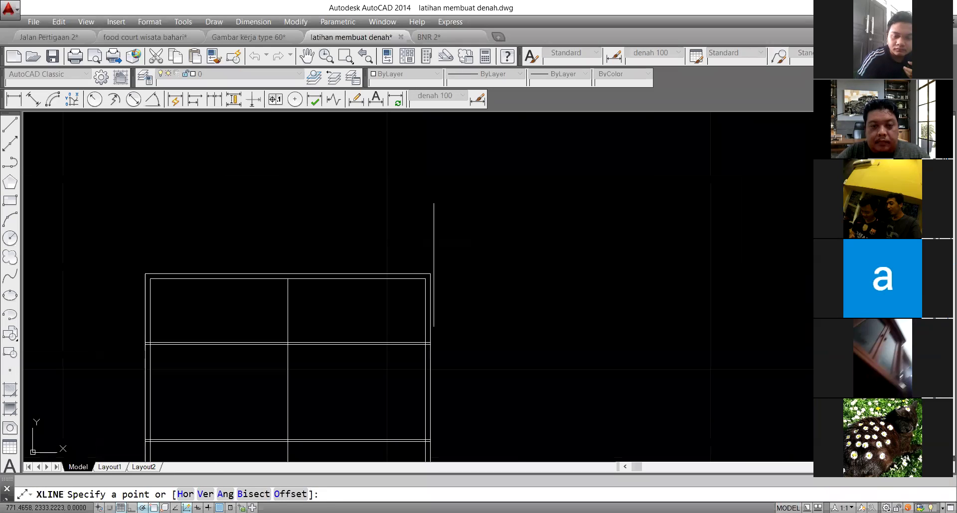
click(430, 273)
click(431, 248)
key(Return)
Step: Offset the vertical construction line inward by the wall thickness, picking the distance between the inner corner and the outer wall line
scroll(436, 256, up, 4)
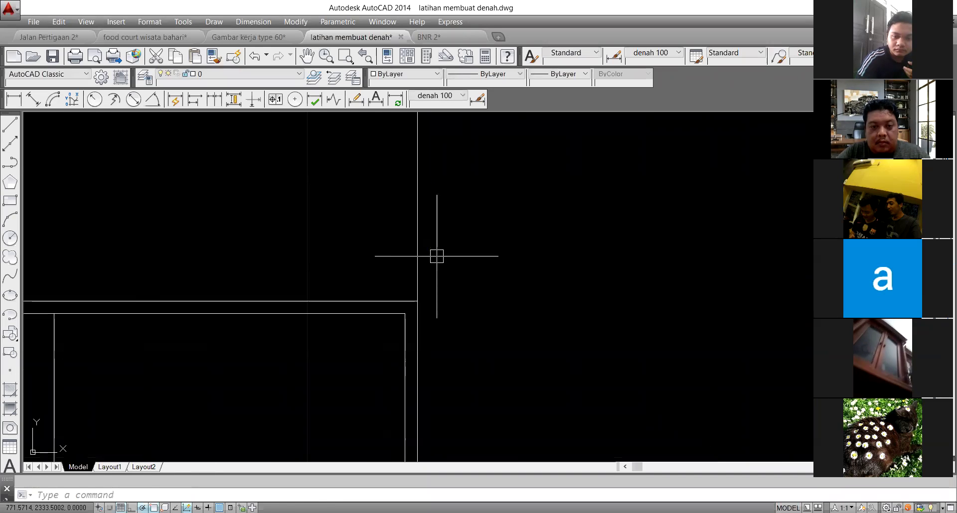
scroll(437, 256, down, 2)
text(o)
key(Return)
scroll(403, 304, up, 4)
click(434, 274)
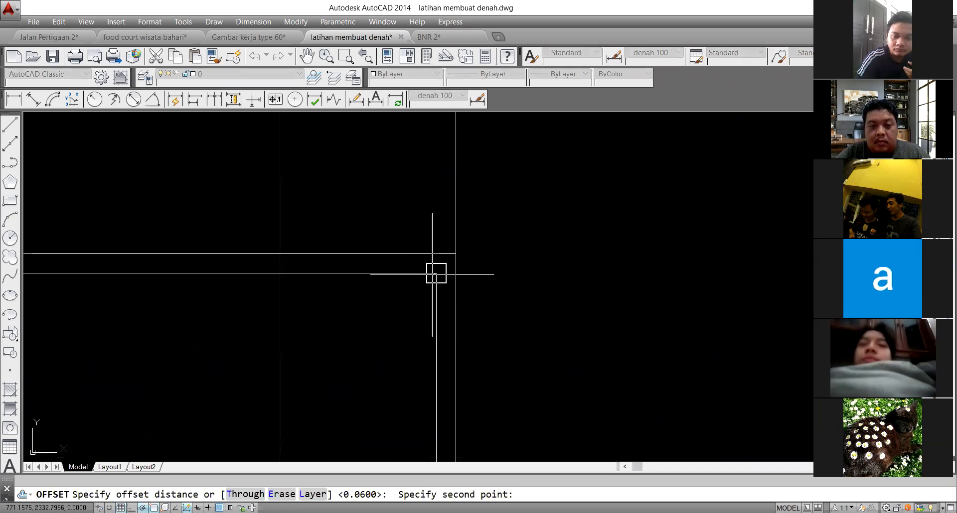
click(455, 273)
click(455, 233)
click(385, 223)
key(Return)
Step: Copy the pair of vertical construction lines from the outer top-right corner to the rotated rectangle's inner top-left corner
scroll(403, 243, down, 2)
click(450, 215)
click(409, 204)
text(co)
key(Return)
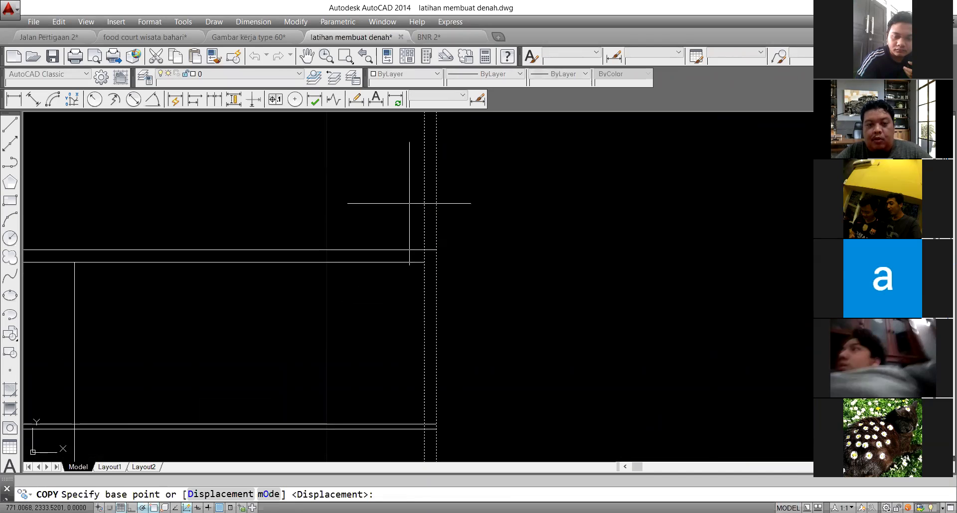
click(436, 249)
scroll(511, 251, down, 4)
scroll(230, 267, up, 4)
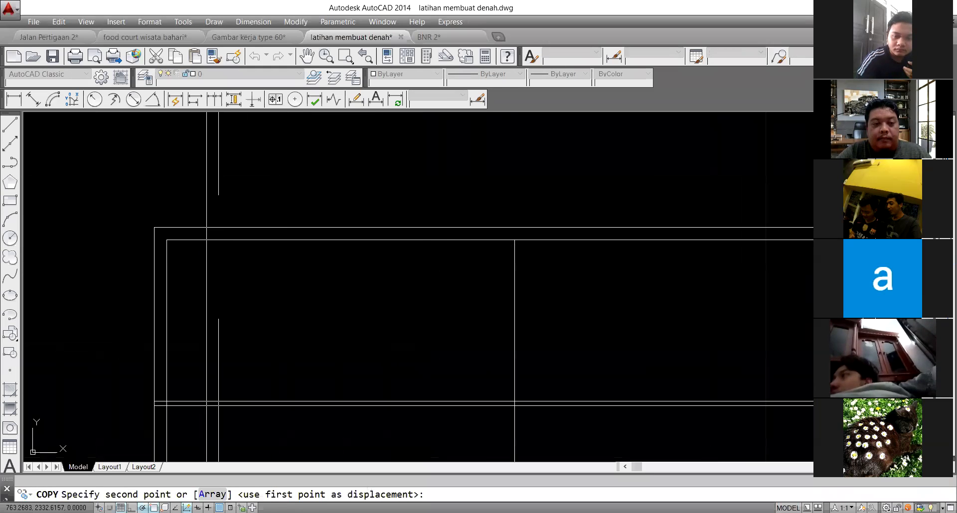
click(166, 240)
key(Return)
scroll(235, 304, down, 6)
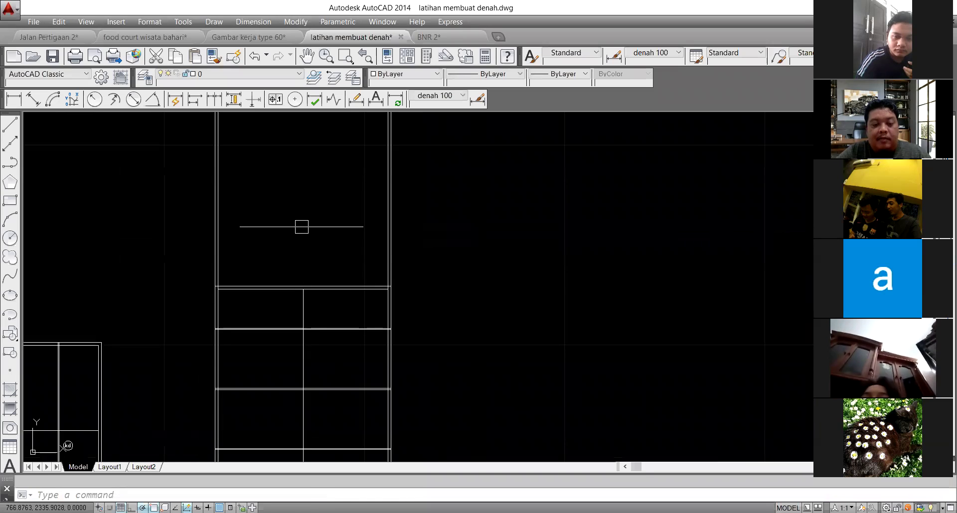
Step: Draw a horizontal construction line across the vertical lines, a short distance above the rotated rectangle
text(xl)
key(Return)
click(333, 211)
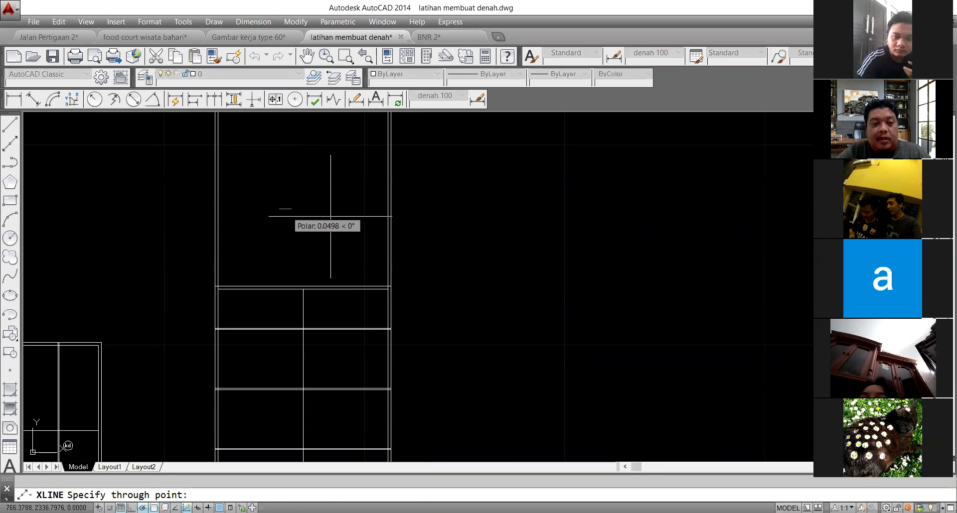
key(Escape)
scroll(204, 221, up, 4)
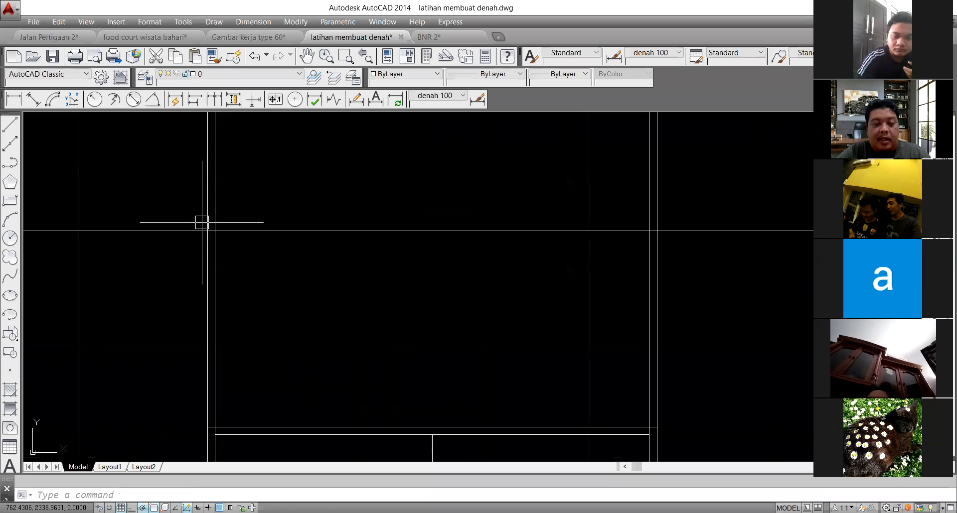
Step: Offset the horizontal construction line 0.12 upward
scroll(339, 232, down, 2)
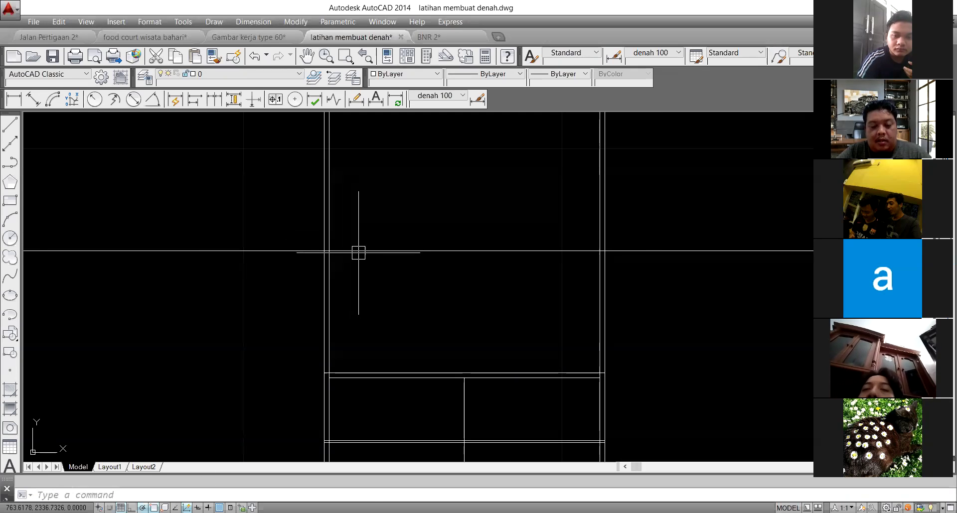
text(o)
key(Return)
text(2)
key(Return)
click(358, 251)
click(365, 228)
scroll(312, 250, up, 4)
key(Escape)
Step: Draw a thin rectangle between the two horizontal construction lines, spanning the outermost vertical lines, and erase those horizontal construction lines
scroll(291, 258, up, 2)
text(rec)
key(Return)
click(295, 236)
scroll(289, 246, down, 9)
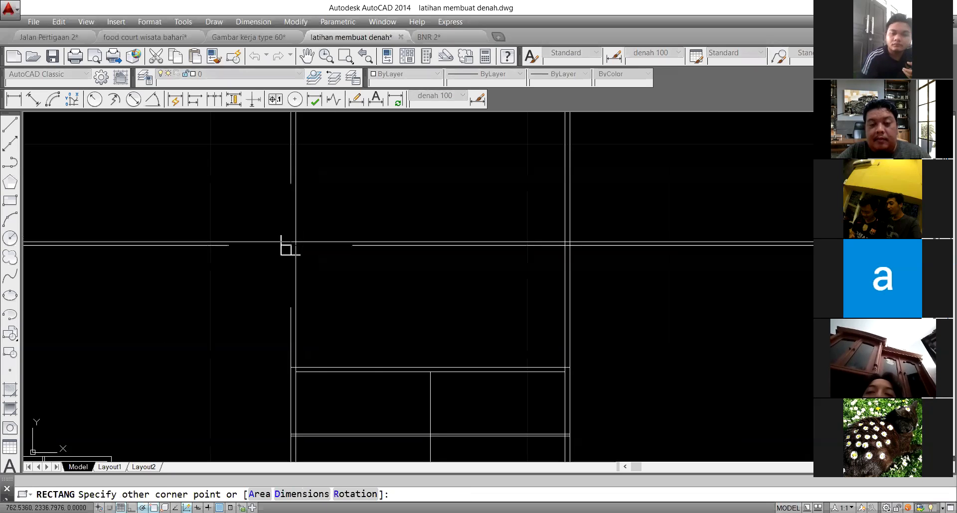
scroll(471, 248, up, 7)
click(420, 236)
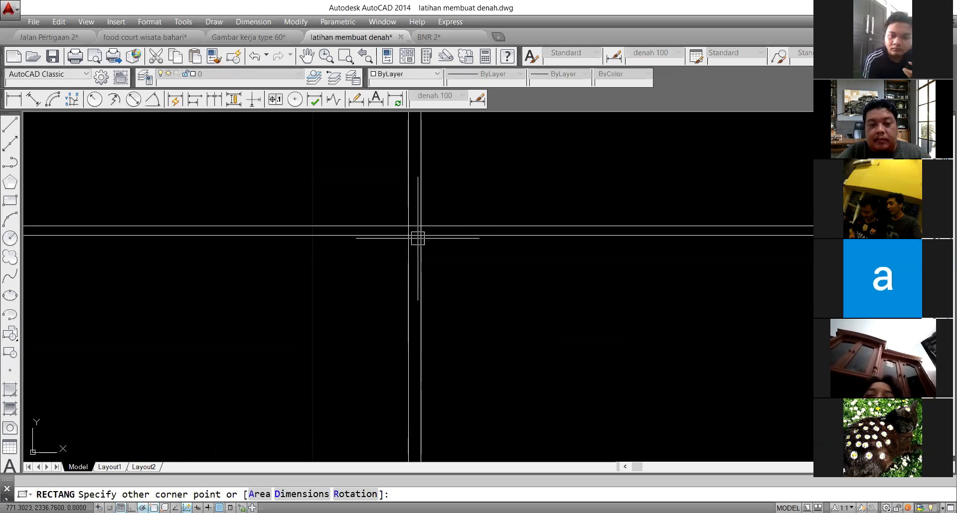
click(488, 248)
click(475, 215)
key(Escape)
scroll(504, 253, down, 4)
text(l)
key(Return)
scroll(199, 237, up, 8)
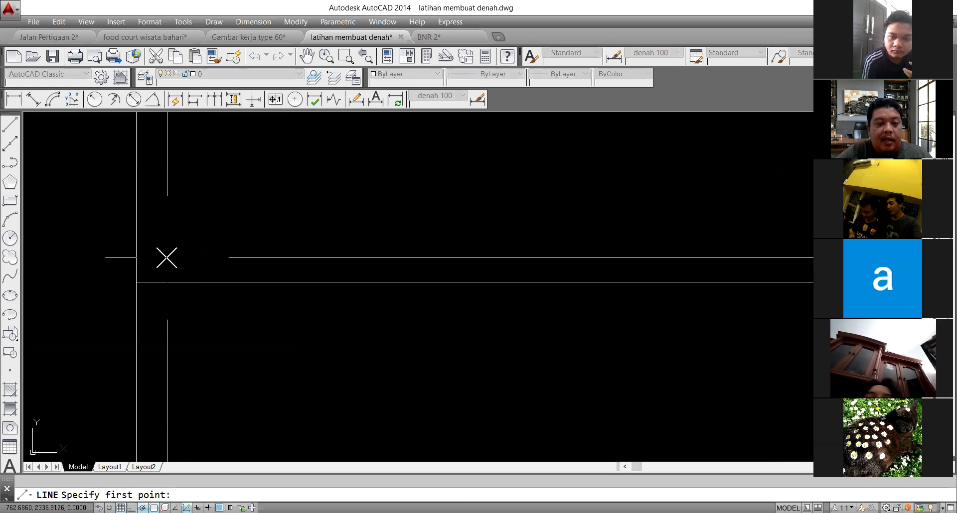
click(168, 256)
scroll(195, 252, up, 2)
key(Escape)
text(l)
key(Return)
key(Escape)
Step: Offset the inner vertical line of the left pair 0.15 to the right
text(o)
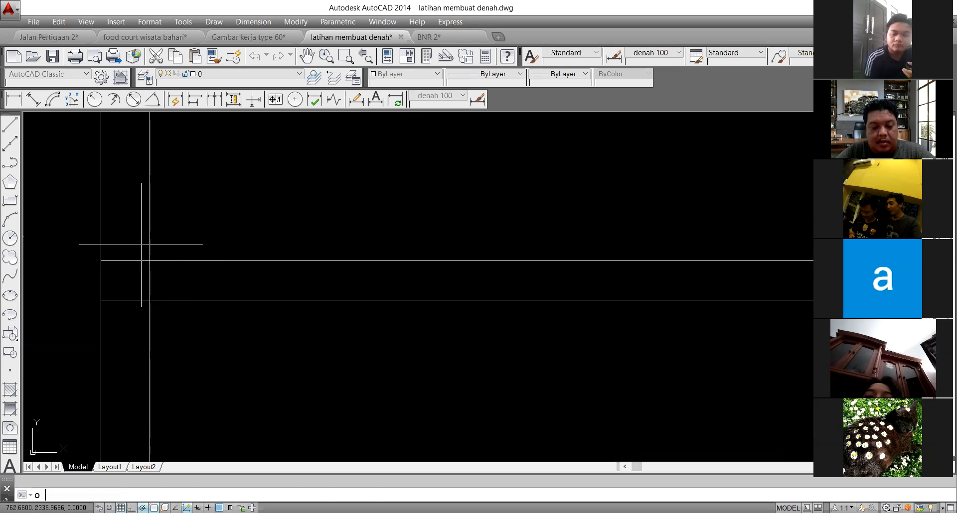
key(Return)
key(Return)
click(150, 242)
click(205, 246)
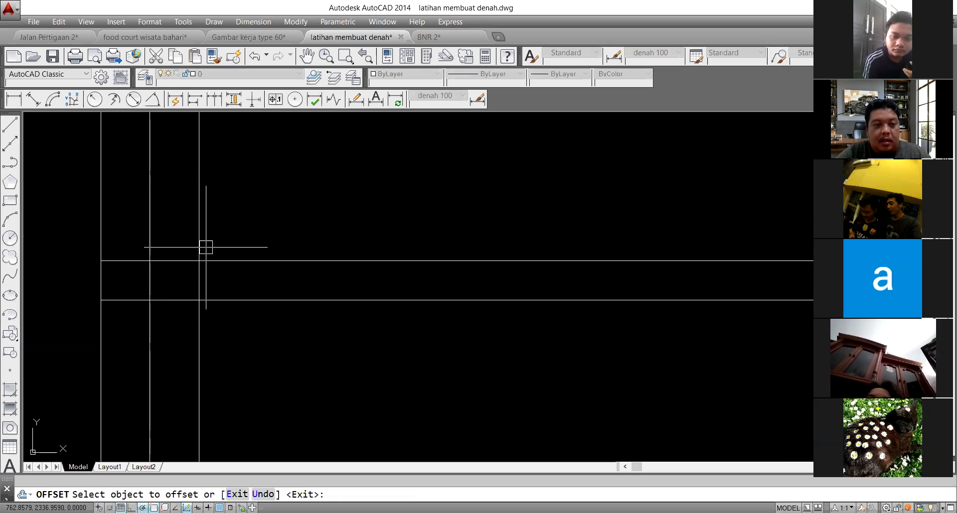
key(Escape)
scroll(164, 265, up, 2)
text(l)
key(Return)
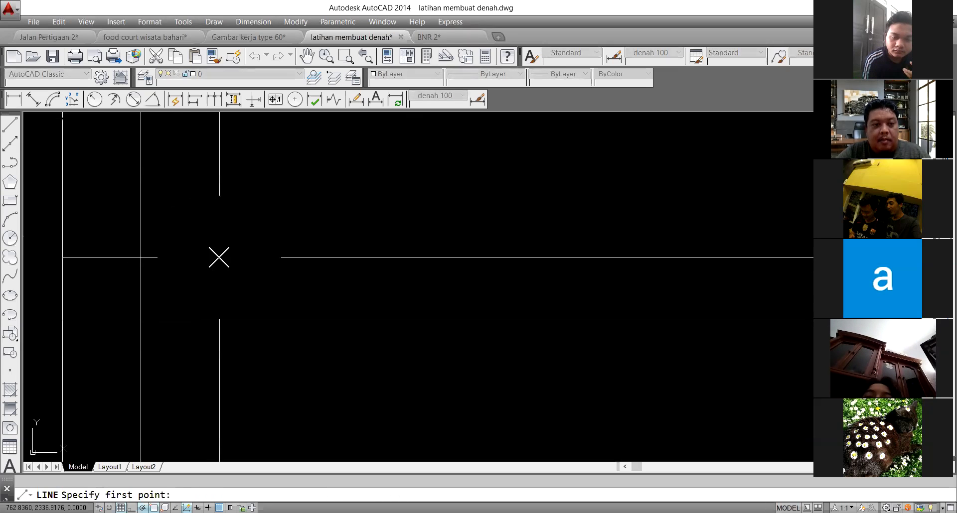
click(219, 257)
scroll(219, 257, down, 2)
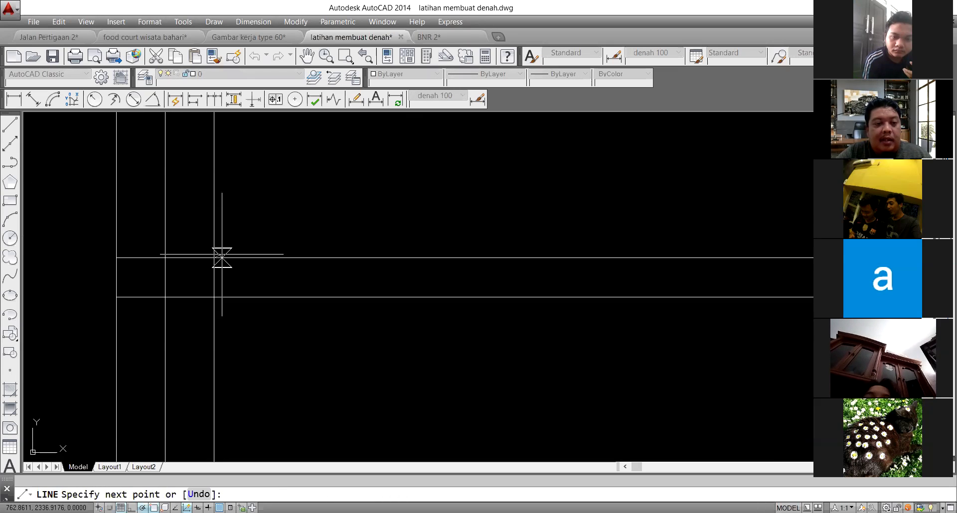
key(Escape)
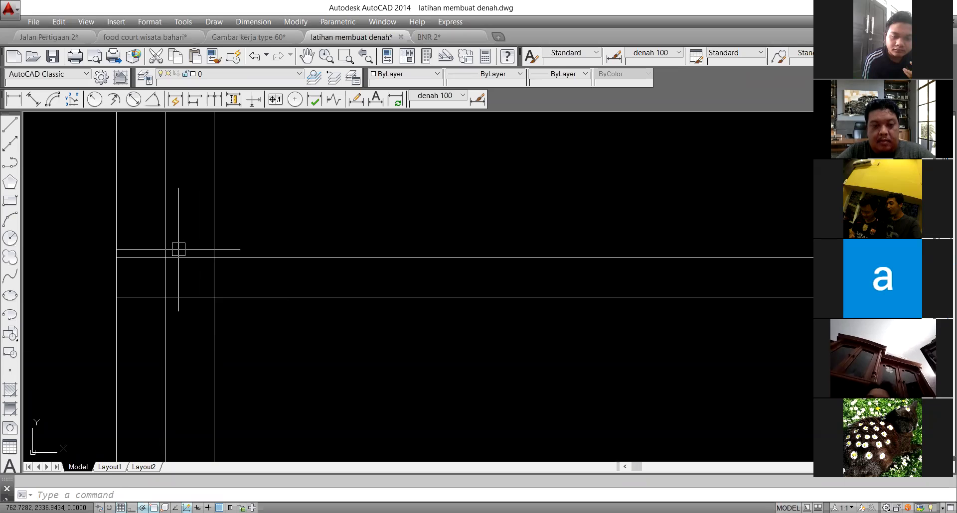
Step: Draw a sloped line 3 units long at 30° from where the offset vertical line meets the thin rectangle's upper edge
key(l)
key(Return)
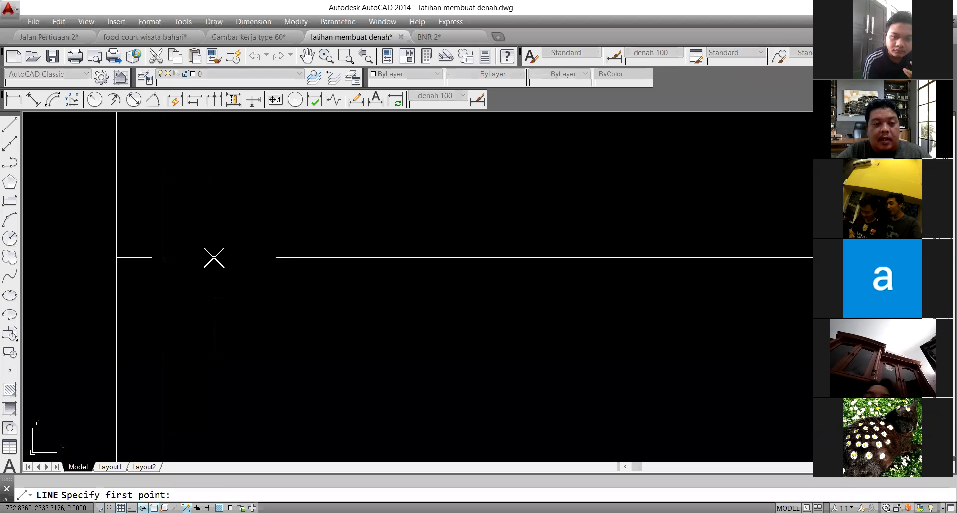
click(213, 258)
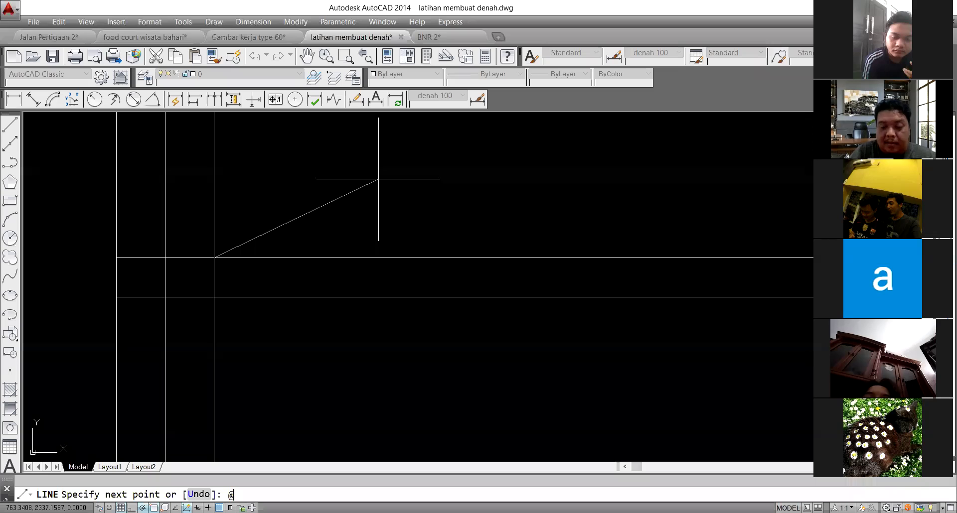
text(@3<30)
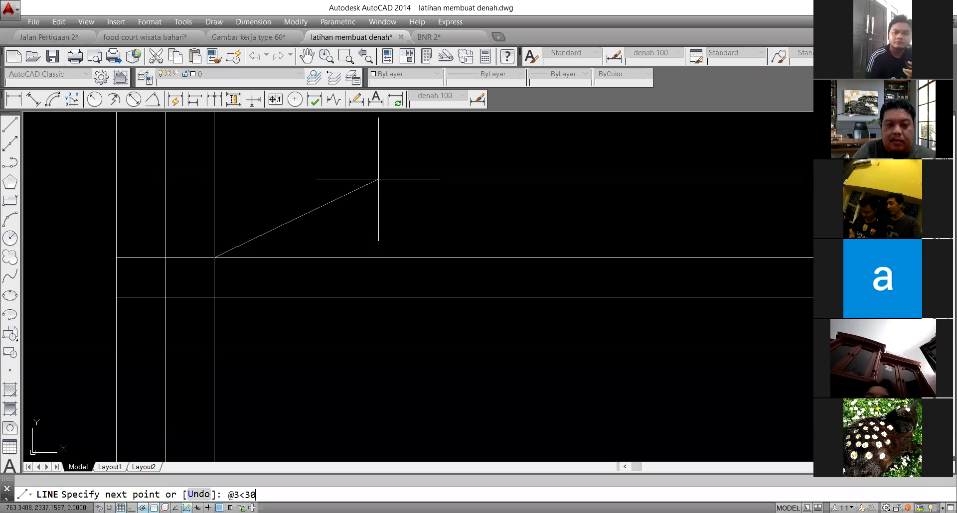
key(Return)
key(Return)
Step: Offset the sloped line to its upper side
scroll(353, 246, down, 3)
text(o)
key(Return)
text(.)
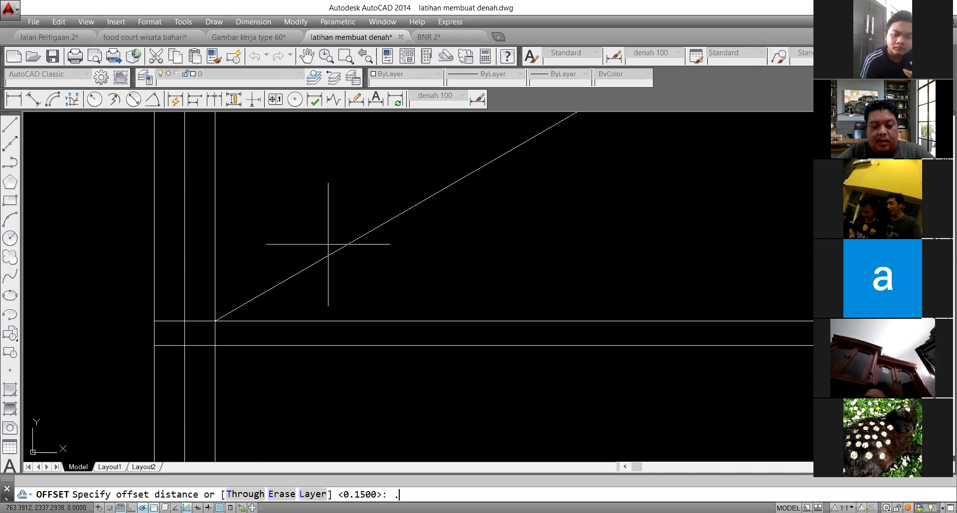
key(Return)
click(337, 249)
click(327, 227)
key(Return)
Step: Extend the lower end of the upper sloped line to the thin rectangle's upper edge
text(ex)
key(Return)
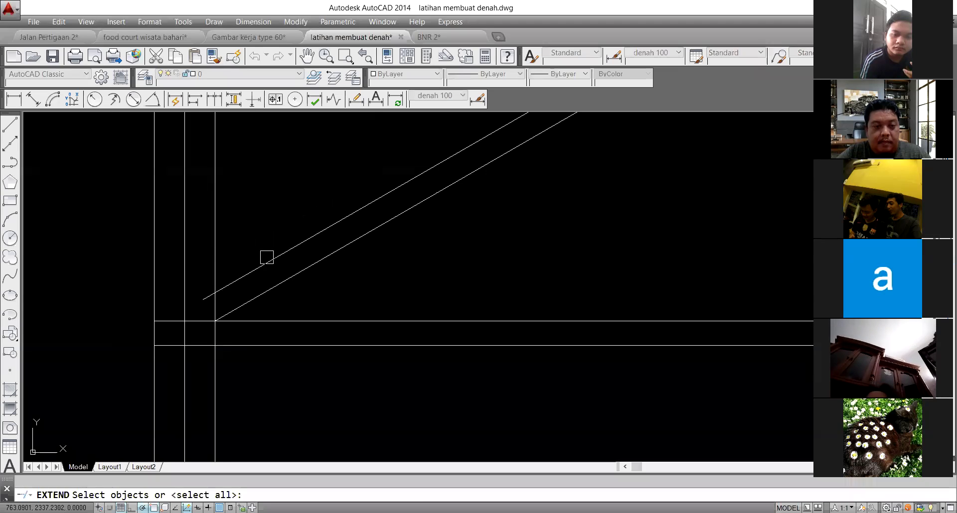
key(Return)
click(265, 261)
scroll(201, 310, up, 2)
key(Escape)
Step: Move both sloped lines so the upper one starts where the inner vertical line meets the thin rectangle's upper edge
click(186, 305)
scroll(184, 311, up, 2)
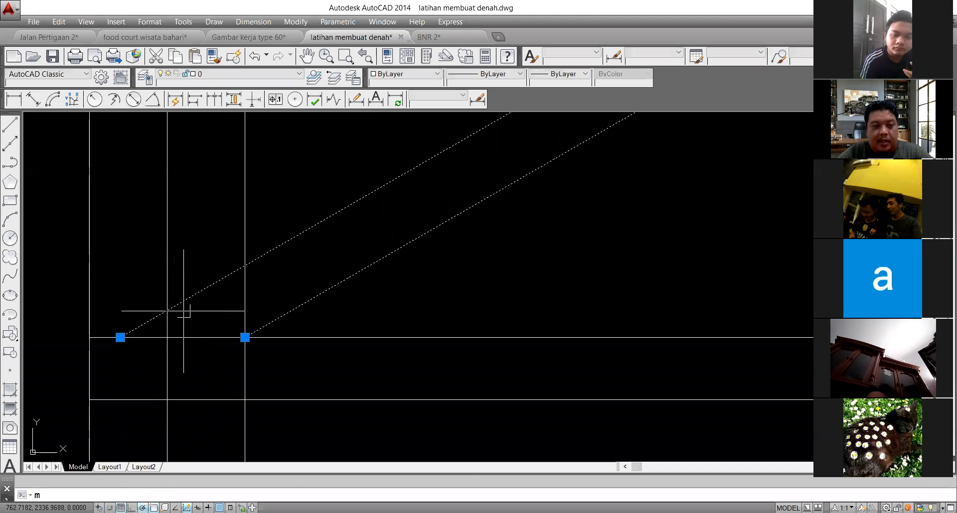
key(Return)
click(120, 337)
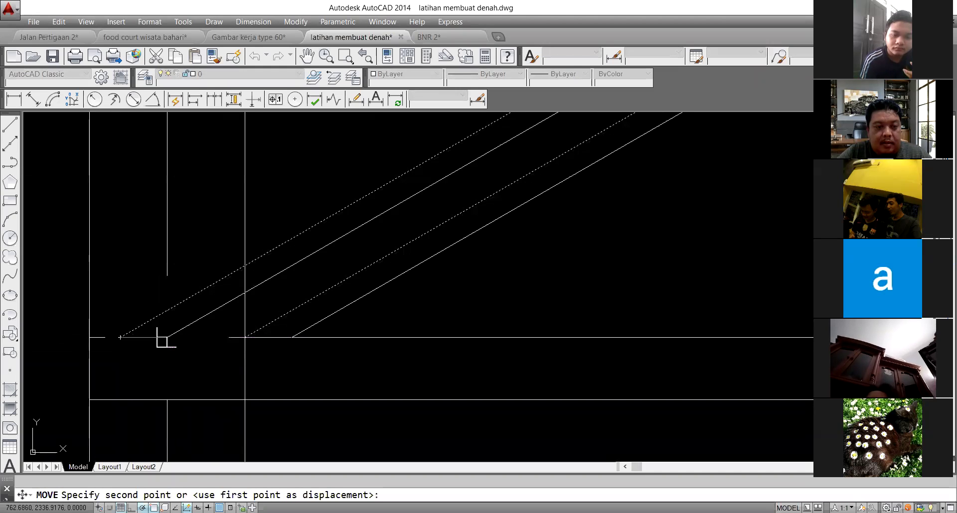
click(167, 337)
scroll(265, 391, down, 2)
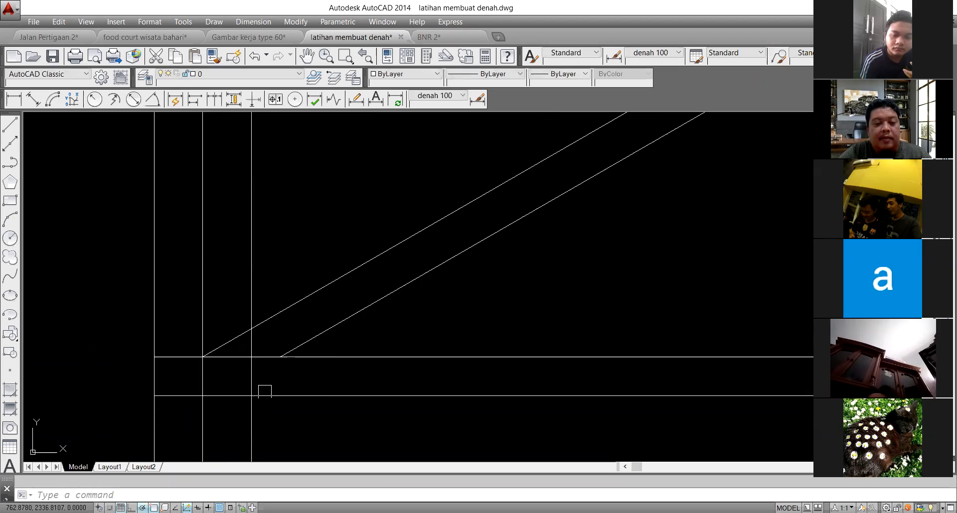
Step: Erase the offset vertical guide line beside the inner vertical line of the left pair
click(306, 416)
click(242, 433)
key(Delete)
scroll(219, 374, down, 10)
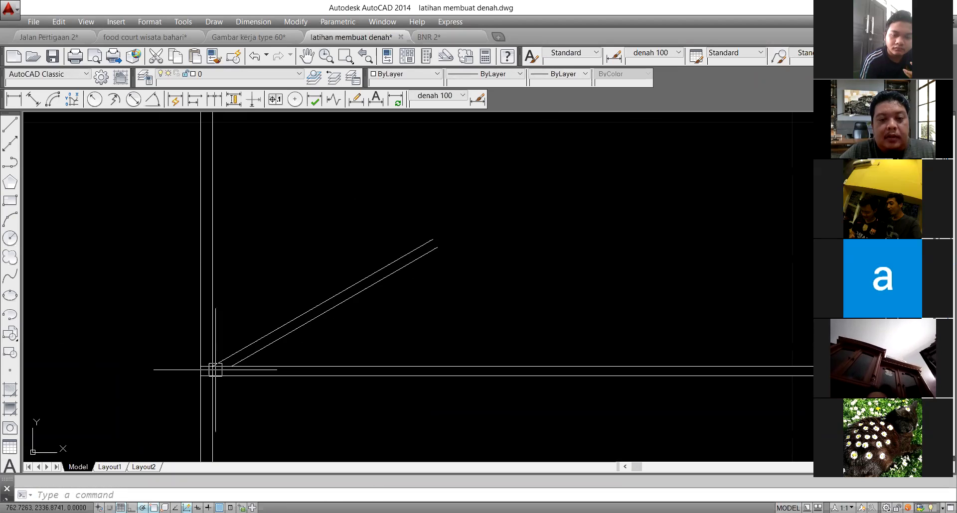
scroll(292, 367, up, 4)
scroll(64, 395, up, 3)
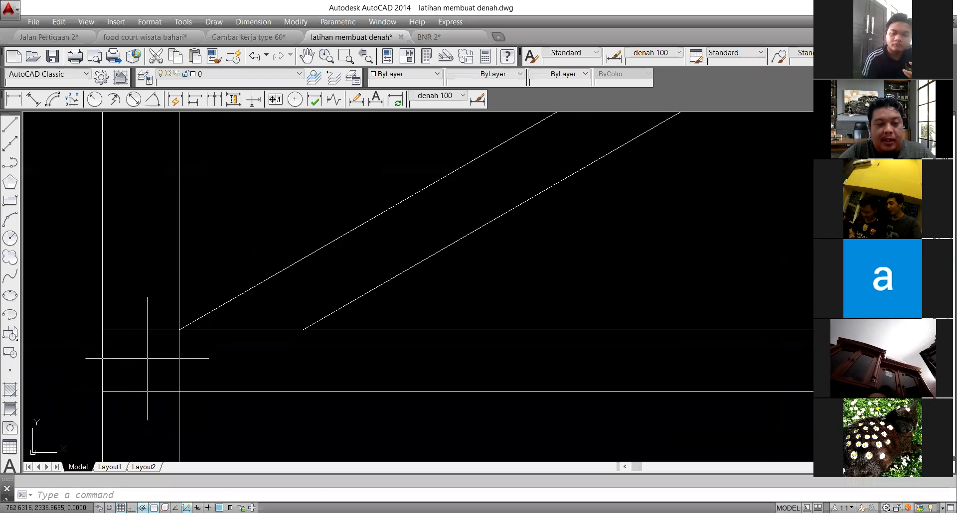
key(l)
key(Return)
scroll(159, 355, down, 1)
scroll(158, 355, down, 3)
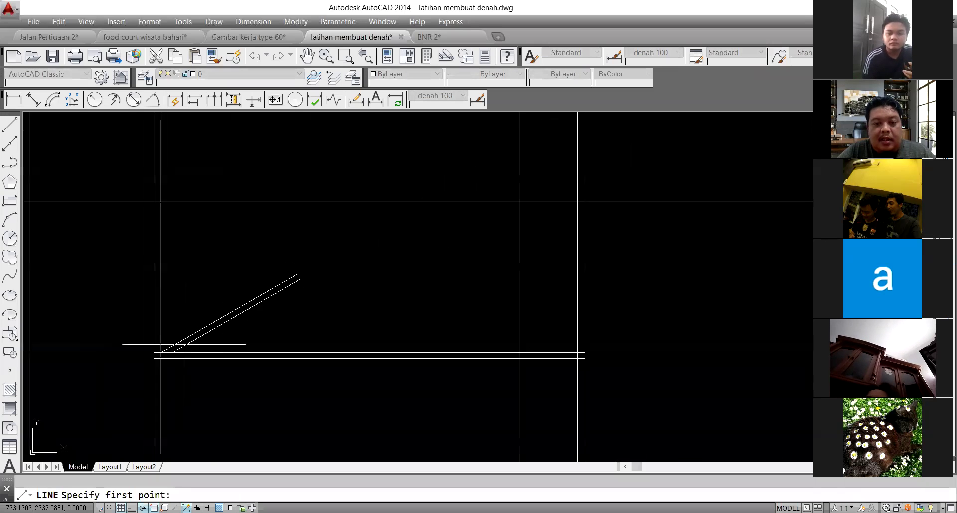
key(Escape)
click(332, 382)
click(309, 338)
key(Escape)
scroll(340, 354, up, 5)
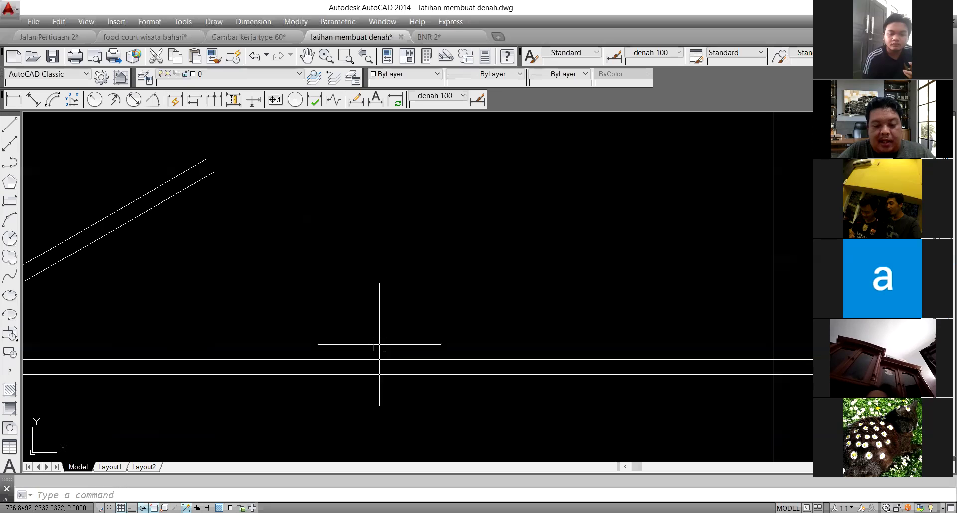
Step: Draw a vertical line about 3.53 long upward from the midpoint of the thin rectangle's upper edge
key(l)
key(Return)
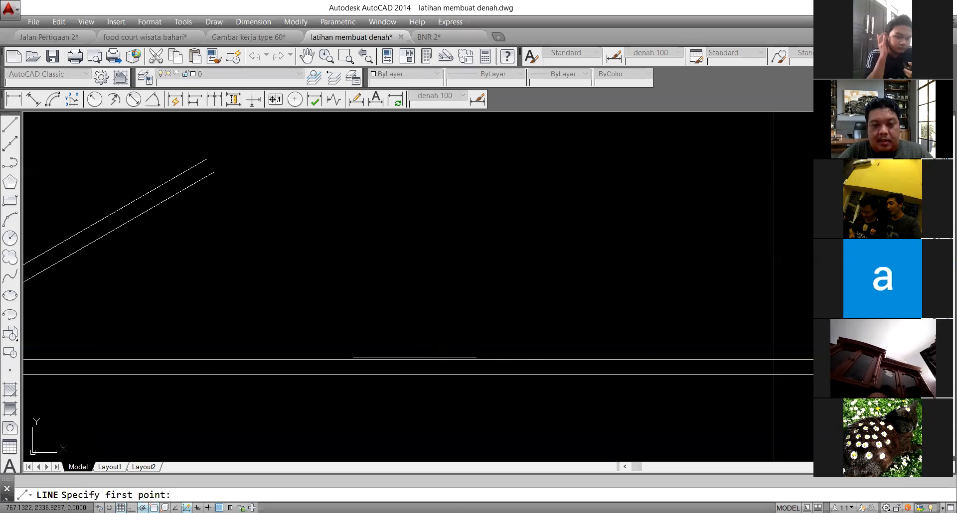
scroll(401, 357, down, 5)
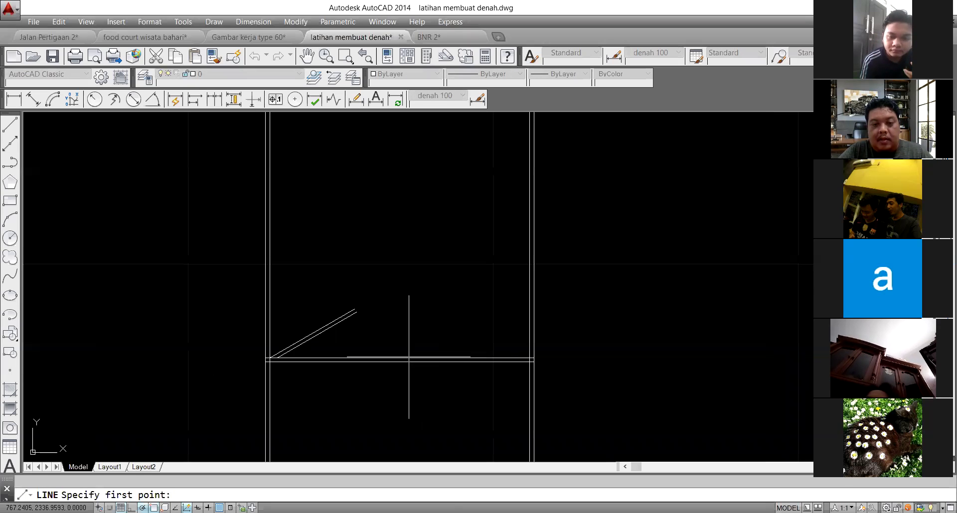
click(399, 359)
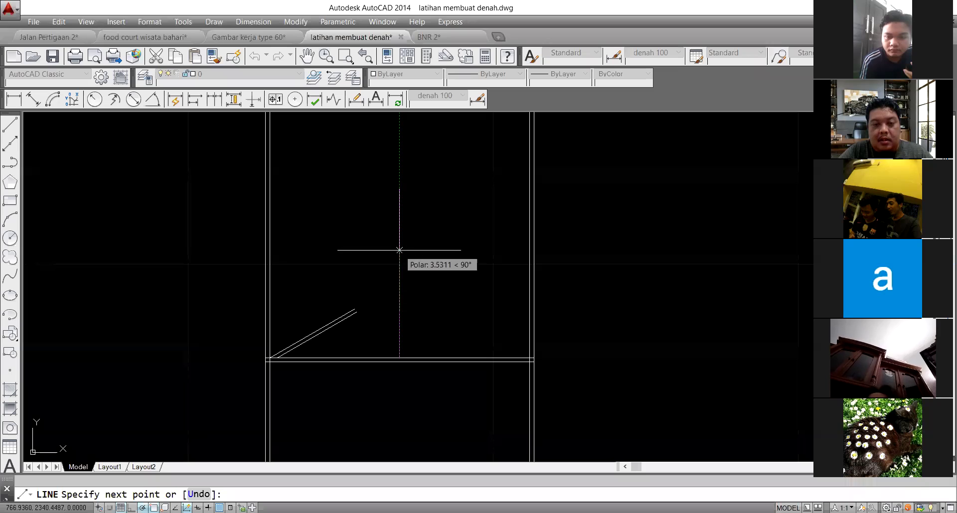
click(399, 250)
key(Escape)
Step: Offset the central vertical line by the same distance to both sides
scroll(399, 325, up, 4)
key(o)
key(Return)
text(.08)
key(Return)
click(399, 322)
click(455, 320)
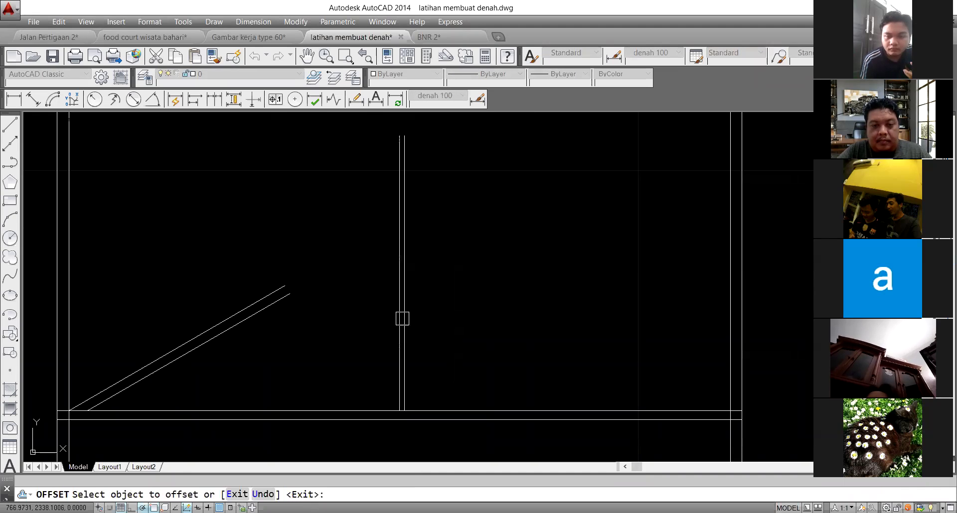
scroll(401, 306, up, 2)
key(Escape)
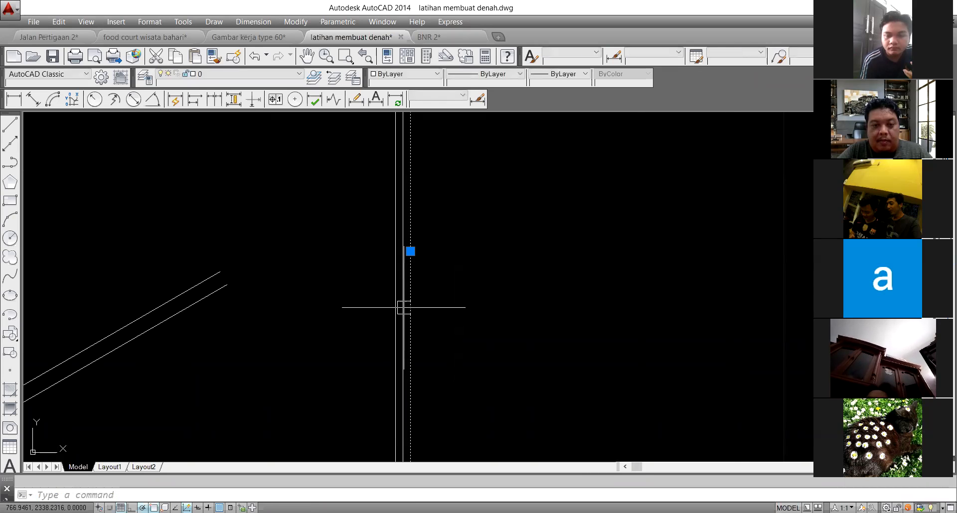
Step: Erase the original centre line between the two offset vertical lines
key(ctrl+z)
scroll(410, 312, up, 1)
click(399, 311)
text(e)
key(Return)
scroll(455, 300, down, 2)
Step: Extend the upper ends of both sloped lines to the near side of the central vertical member
text(ex)
key(Return)
key(Return)
click(333, 325)
click(277, 261)
key(Escape)
scroll(426, 205, up, 2)
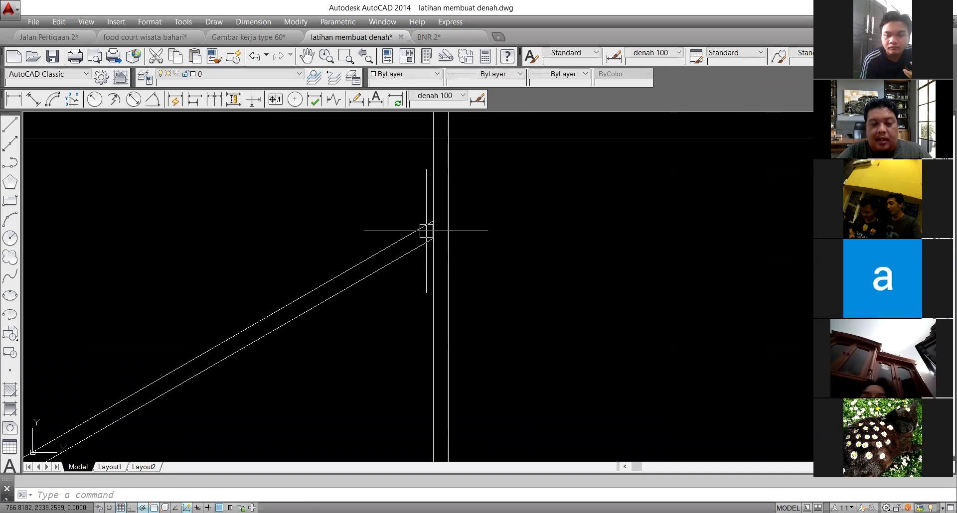
scroll(426, 230, down, 2)
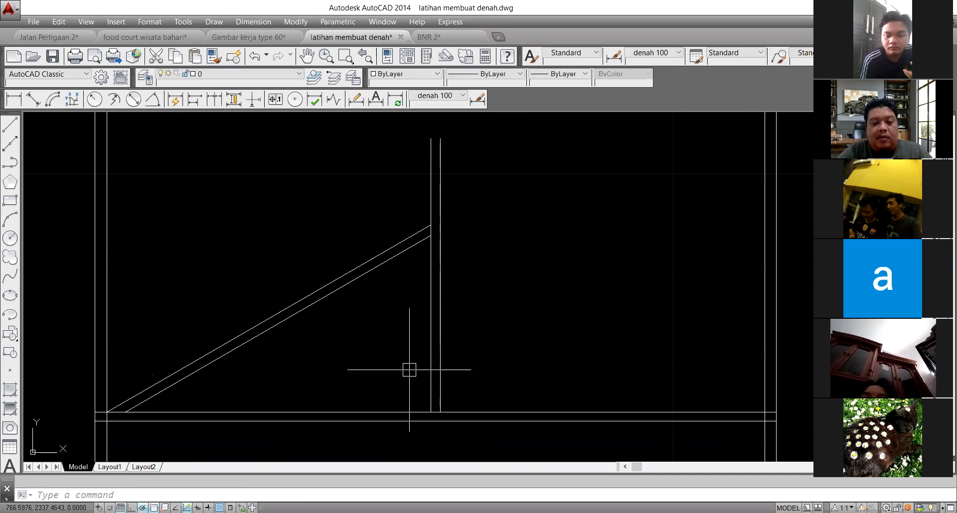
click(390, 311)
click(380, 294)
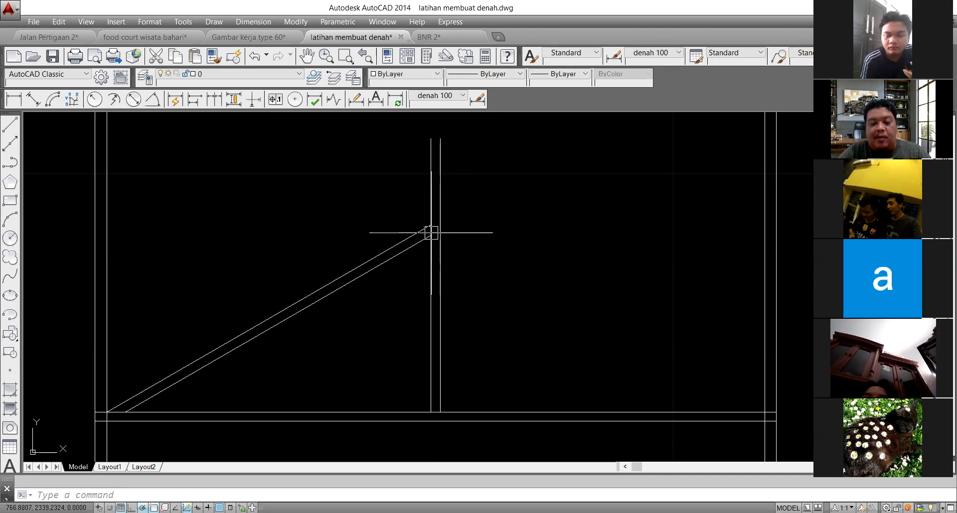
Step: Draw a short horizontal line across the central vertical member from the upper end of the upper sloped line
text(l)
key(Return)
scroll(429, 227, up, 3)
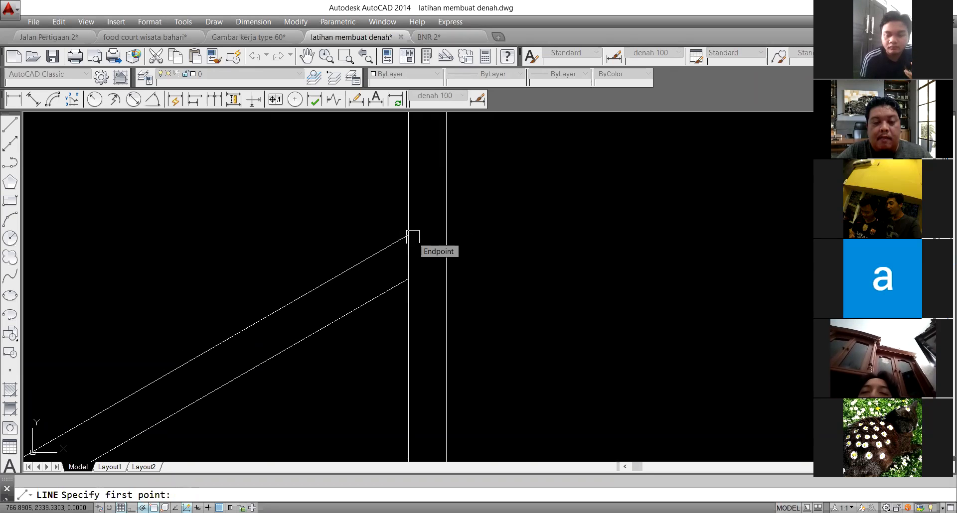
key(Escape)
scroll(428, 258, down, 2)
click(425, 263)
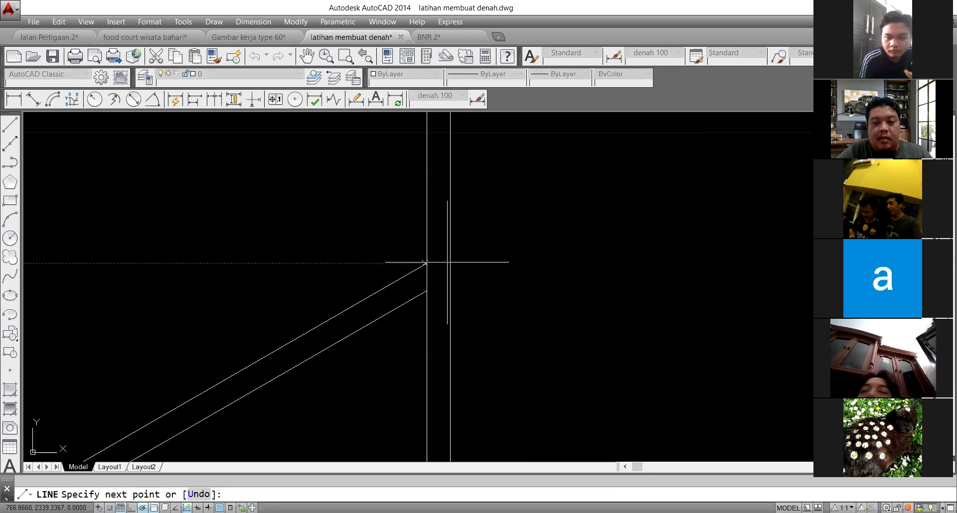
click(450, 263)
key(Return)
Step: Move the short horizontal line straight up by 0.15
scroll(440, 253, up, 4)
click(439, 277)
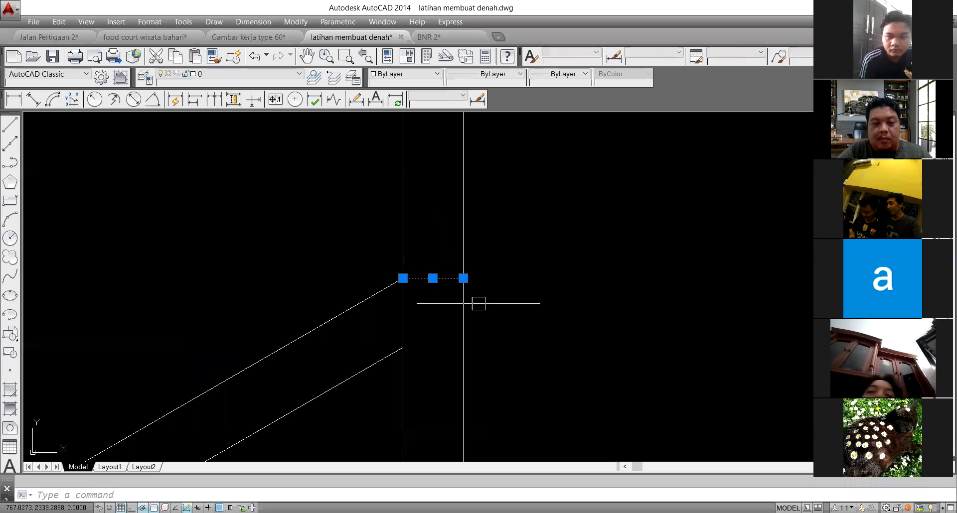
text(m)
key(Return)
click(513, 296)
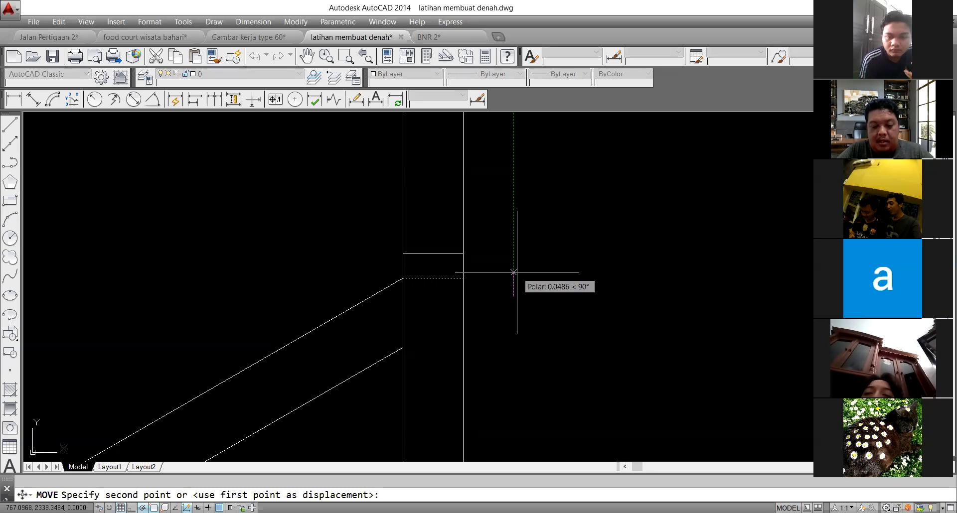
text(.15)
key(Return)
scroll(474, 319, down, 2)
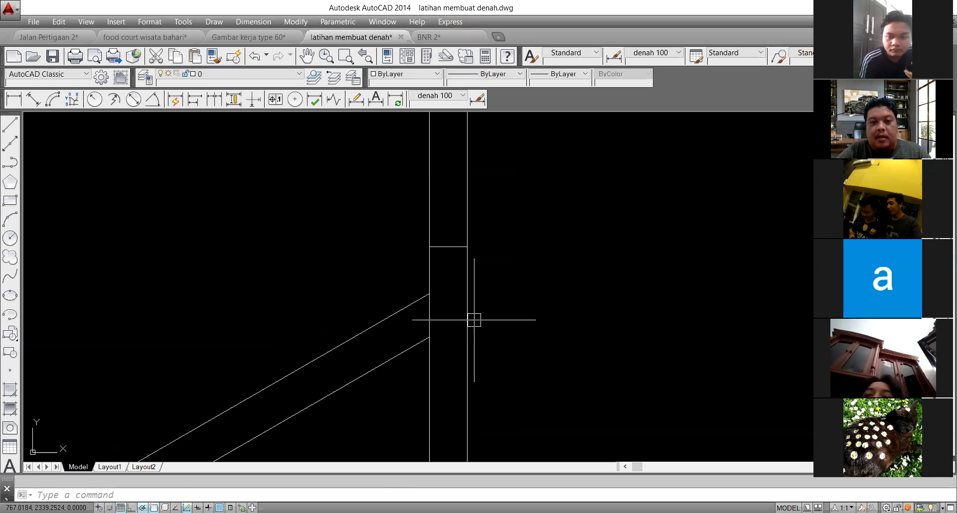
Step: Offset the short horizontal line 0.1 upward
scroll(448, 242, up, 2)
text(o)
key(Return)
text(.1)
key(Return)
click(450, 245)
click(451, 193)
key(Return)
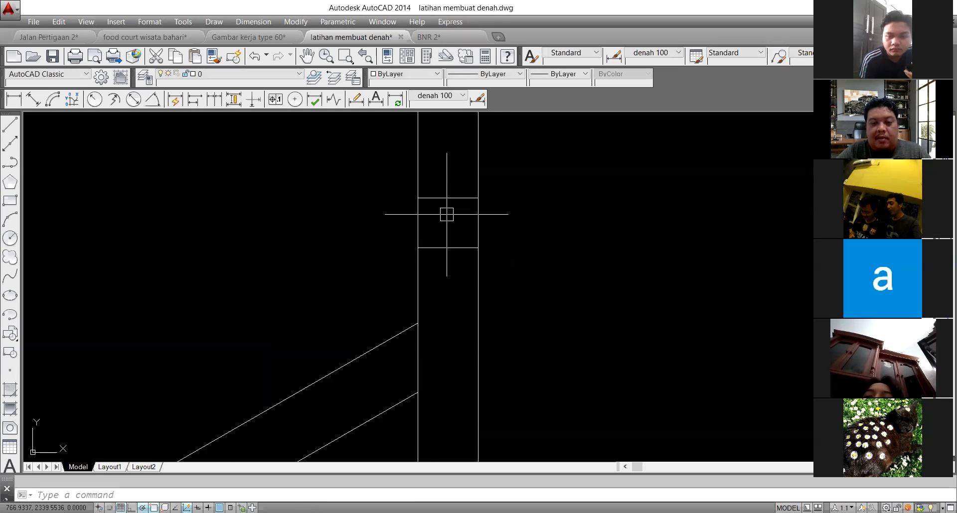
Step: Draw a vertical line joining the midpoints of the two short horizontal lines
text(l)
key(Return)
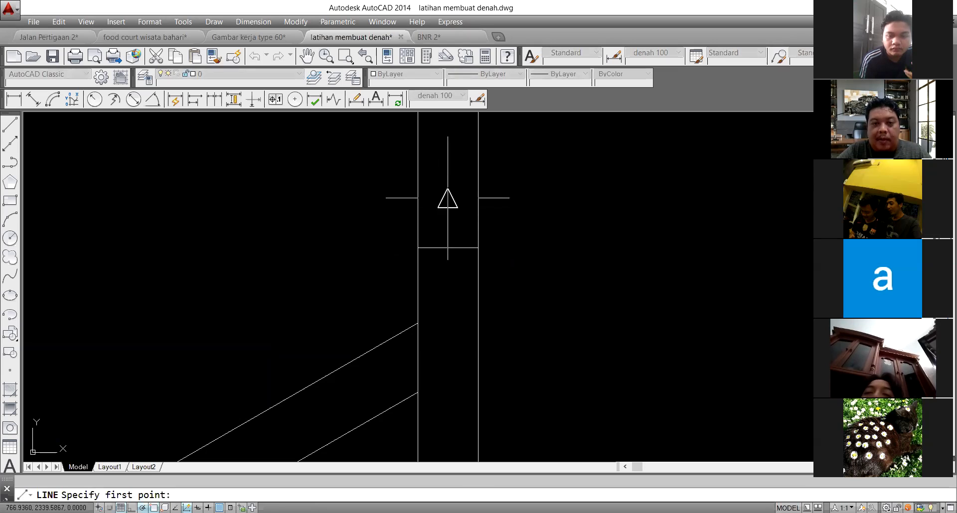
click(447, 198)
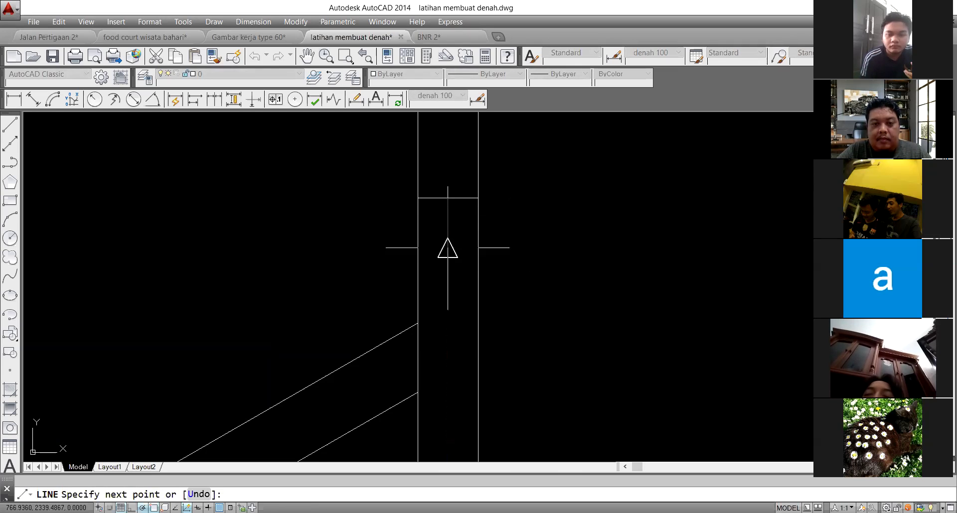
click(448, 247)
key(Return)
Step: Offset the short vertical centre line 0.025 to both sides
text(o)
key(Return)
text(.0)
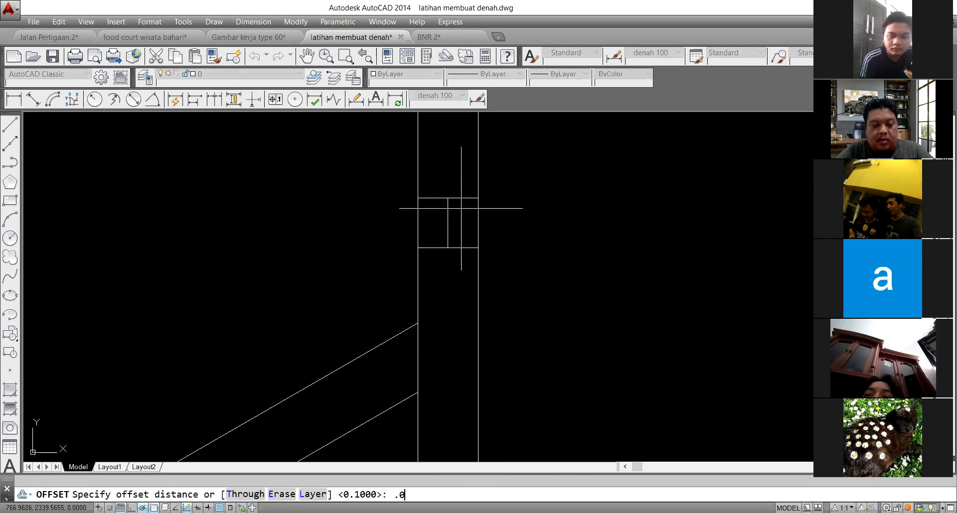
text(25)
key(Return)
click(447, 211)
click(463, 215)
click(447, 214)
click(419, 217)
key(Return)
Step: Draw a small rectangle between the two offset vertical lines, spanning both short horizontal lines
text(r)
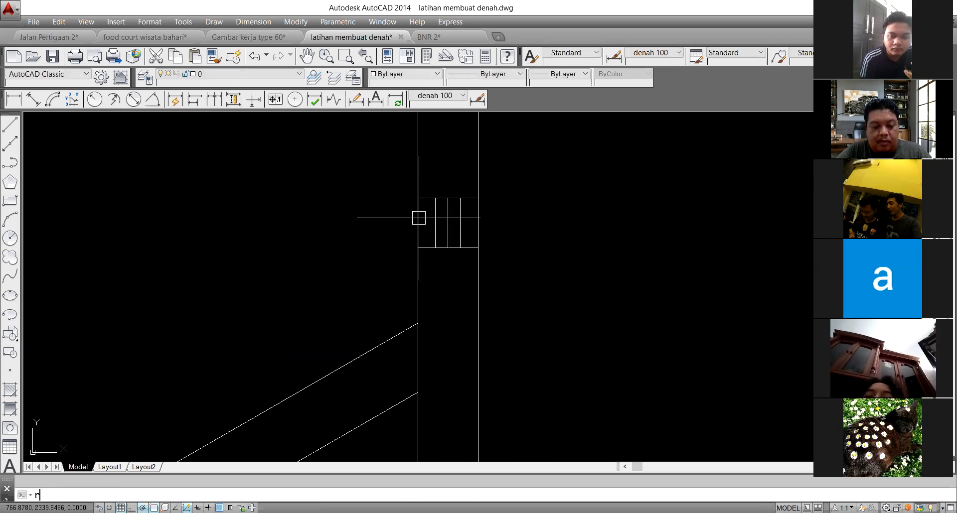
text(ec)
key(Return)
click(435, 198)
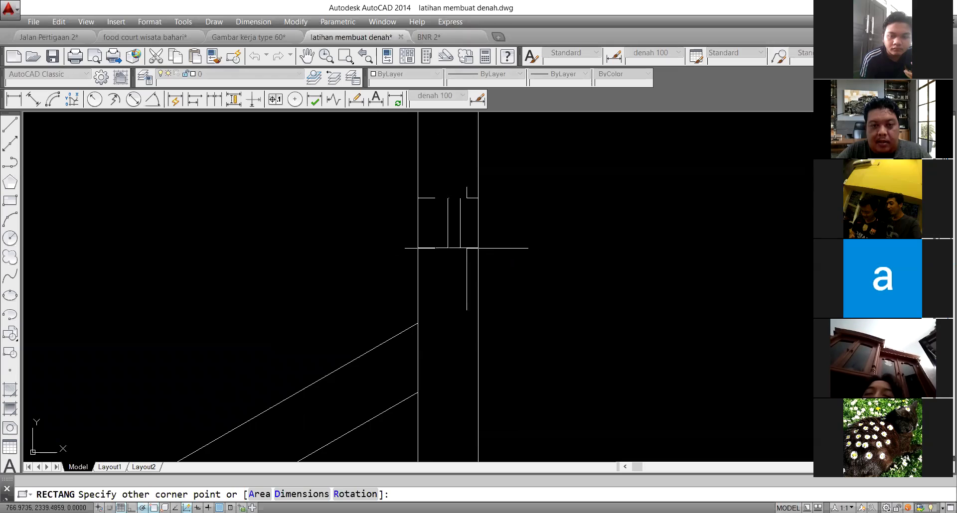
click(460, 248)
Step: Erase the centre line inside the small rectangle and the upper short horizontal line
click(448, 222)
key(Delete)
click(469, 198)
text(e)
key(Return)
Step: Draw a vertical line upward from the midpoint of the small rectangle's top edge
text(l)
key(Return)
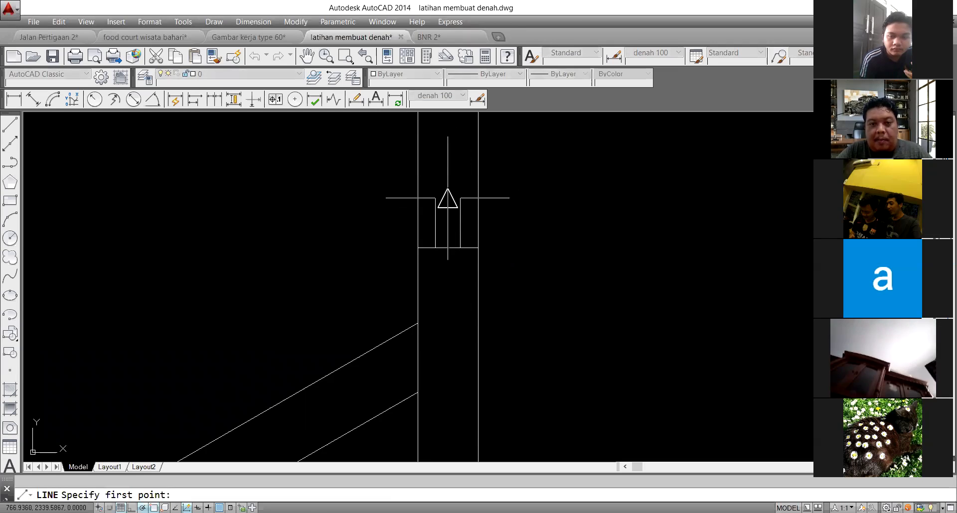
click(447, 198)
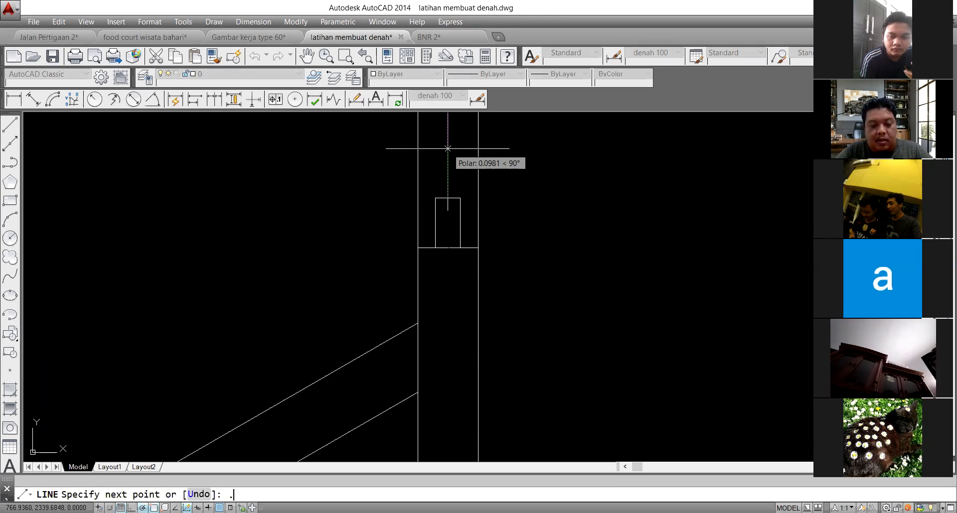
click(448, 148)
key(Return)
scroll(432, 260, down, 4)
scroll(429, 225, up, 4)
text(o)
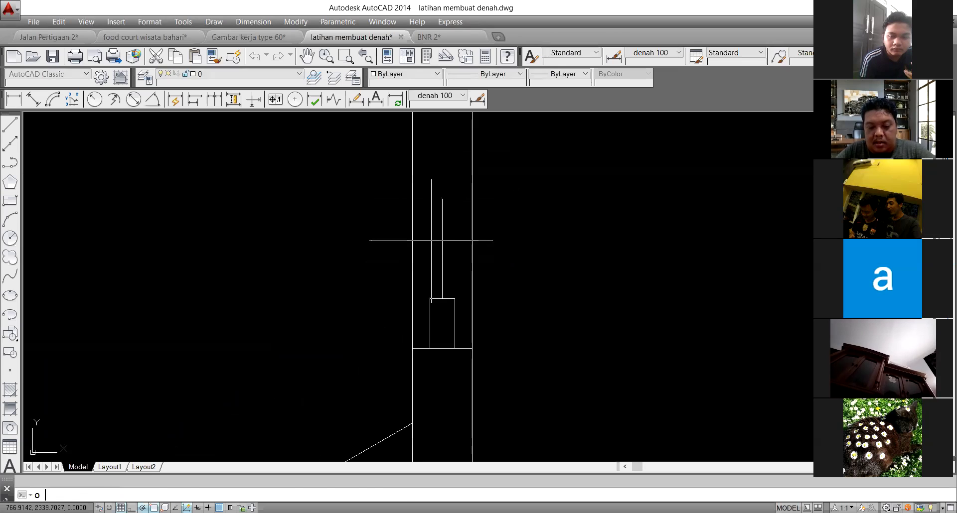
key(Return)
text(.0)
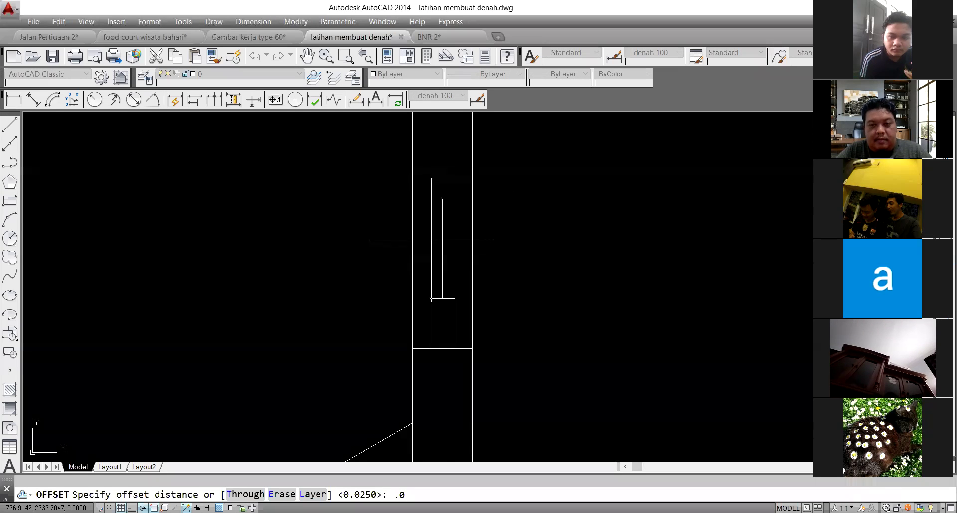
key(Escape)
Step: Offset the vertical line above the small rectangle 0.01 to both sides
scroll(441, 251, up, 2)
text(o)
key(Return)
text(.01)
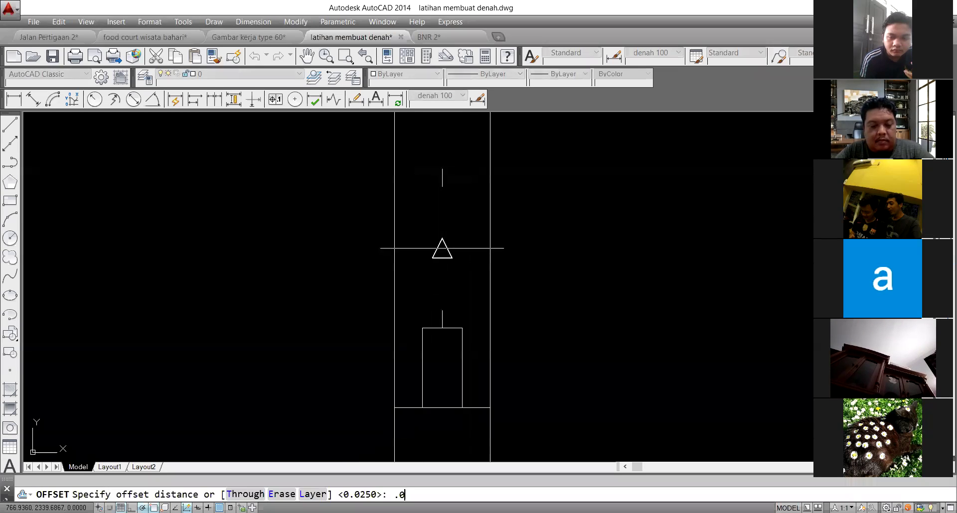
key(Return)
click(441, 249)
click(475, 252)
click(442, 255)
click(393, 255)
scroll(446, 261, up, 2)
key(Escape)
Step: Erase the centre line between the two 0.01 offset lines
click(441, 308)
text(e)
key(Return)
scroll(443, 279, down, 3)
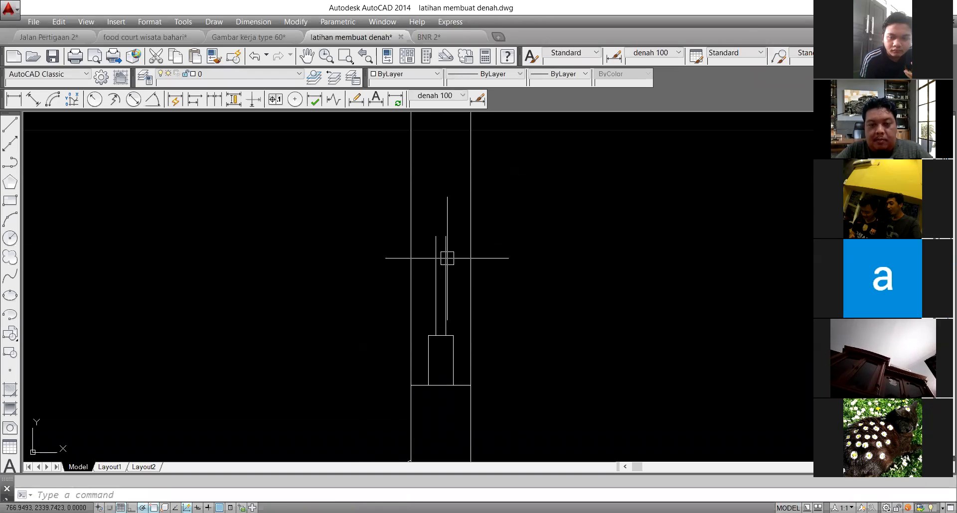
Step: Close the thin ridge board with a short horizontal line joining the upper ends of its two vertical lines
text(l)
key(Return)
scroll(447, 258, up, 2)
click(429, 230)
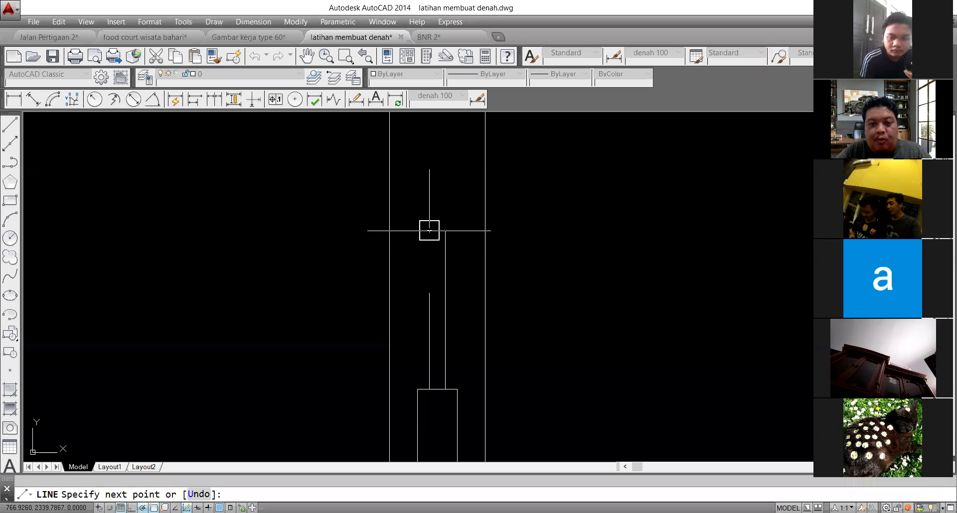
click(445, 230)
key(Escape)
scroll(454, 241, down, 4)
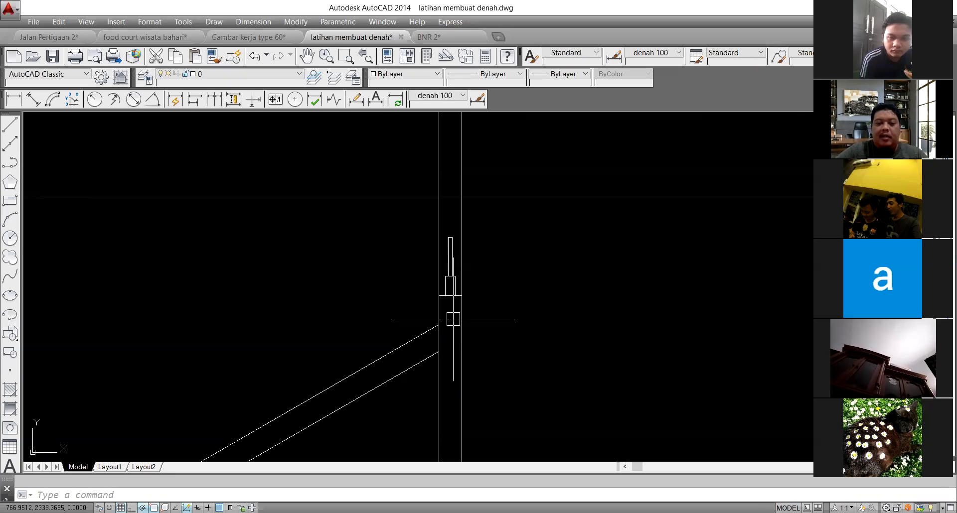
Step: Copy the rafter's upper edge line from its upper end to the upper-left corner of the small ridge rectangle
click(437, 326)
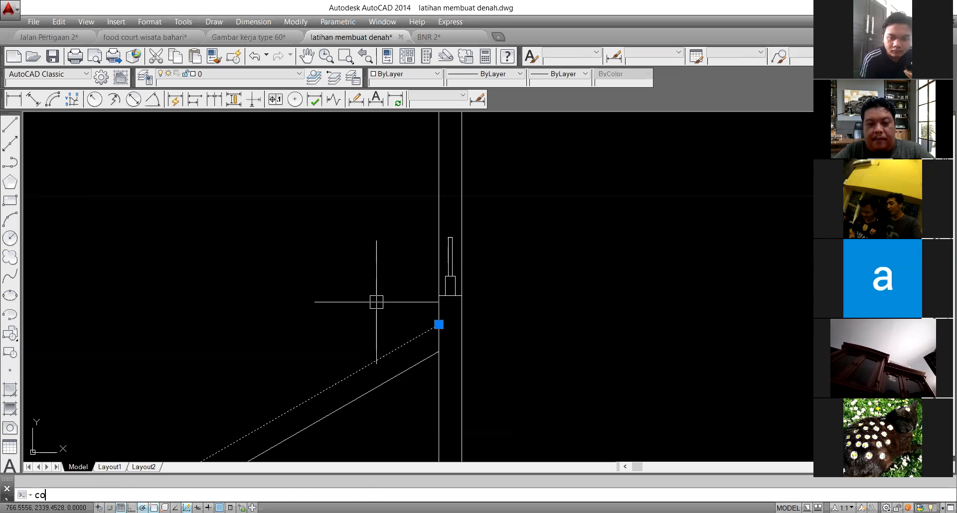
text(co)
key(Return)
click(438, 325)
scroll(448, 294, up, 4)
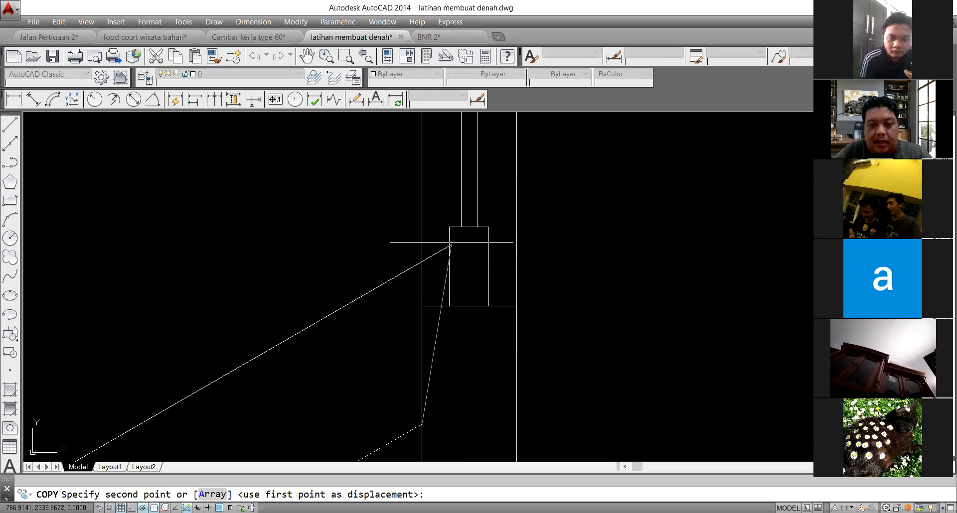
click(449, 227)
key(Return)
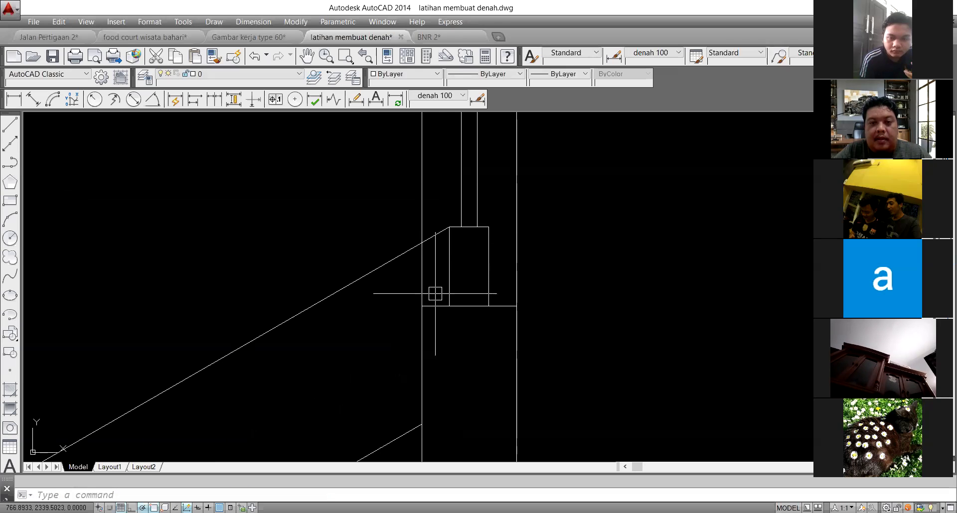
Step: Extend the copied sloped line to the left edge of the thin ridge board
text(ex)
key(Return)
key(Return)
click(395, 258)
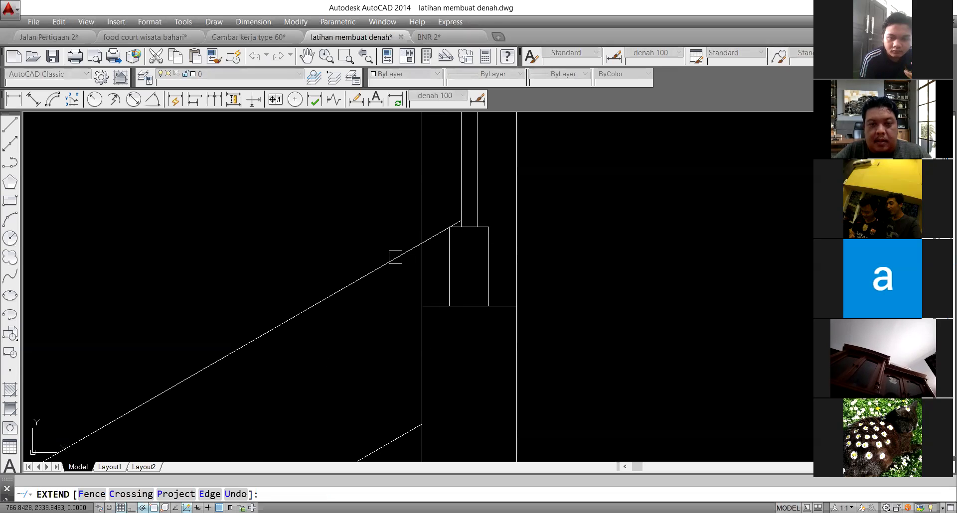
key(Return)
Step: Offset the extended sloped line 0.07 upward
text(o)
key(Return)
text(.)
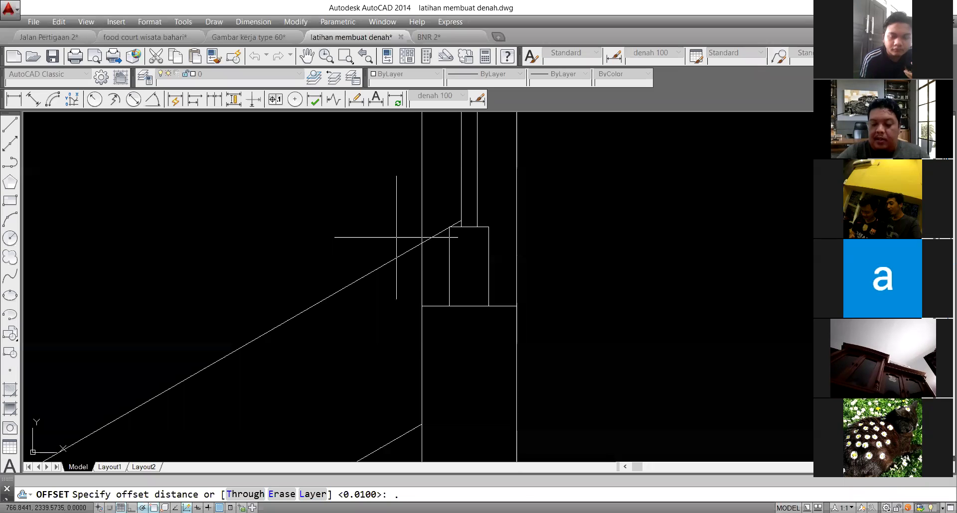
text(05)
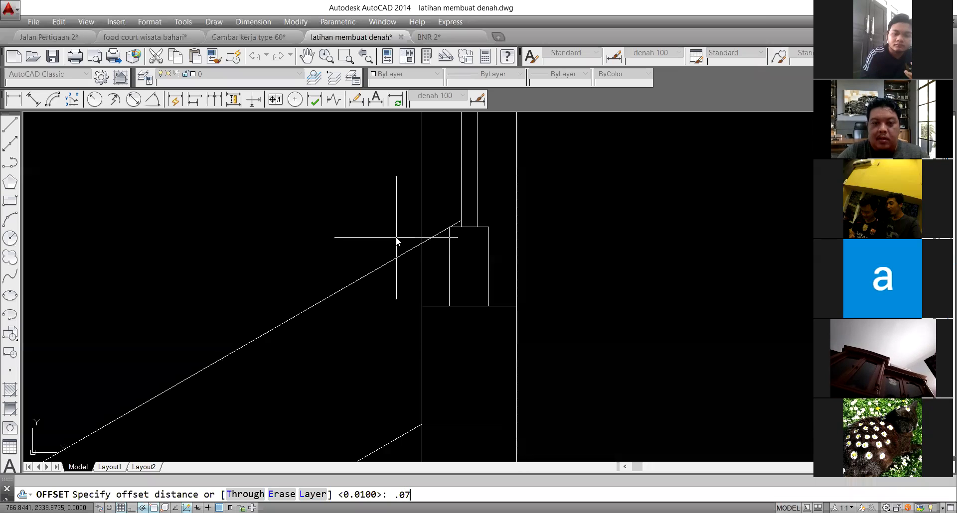
key(Return)
click(354, 283)
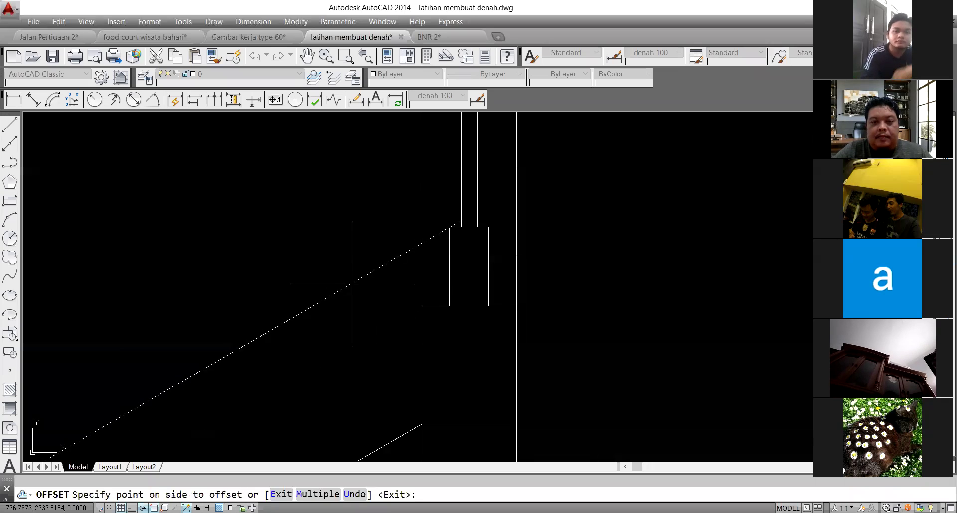
click(342, 237)
key(Return)
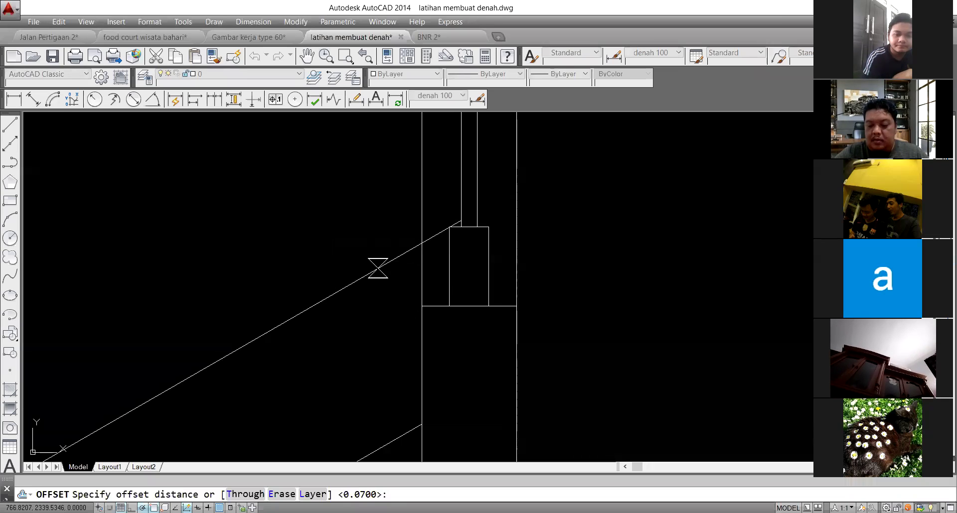
text(.05)
key(Return)
click(373, 262)
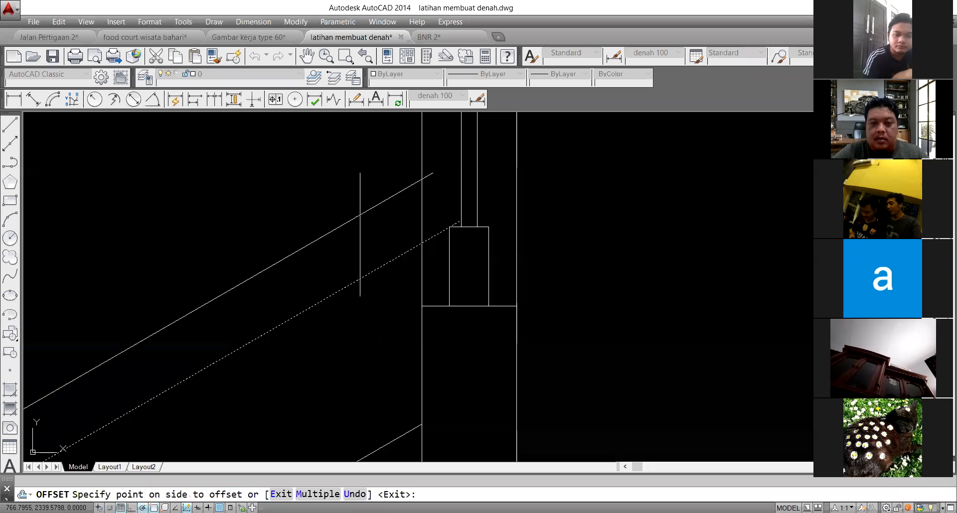
click(357, 230)
key(Return)
Step: Extend the offset sloped line to the left edge of the thin ridge board
text(e)
key(Return)
key(Return)
click(354, 216)
key(Return)
scroll(405, 299, down, 4)
scroll(463, 238, down, 2)
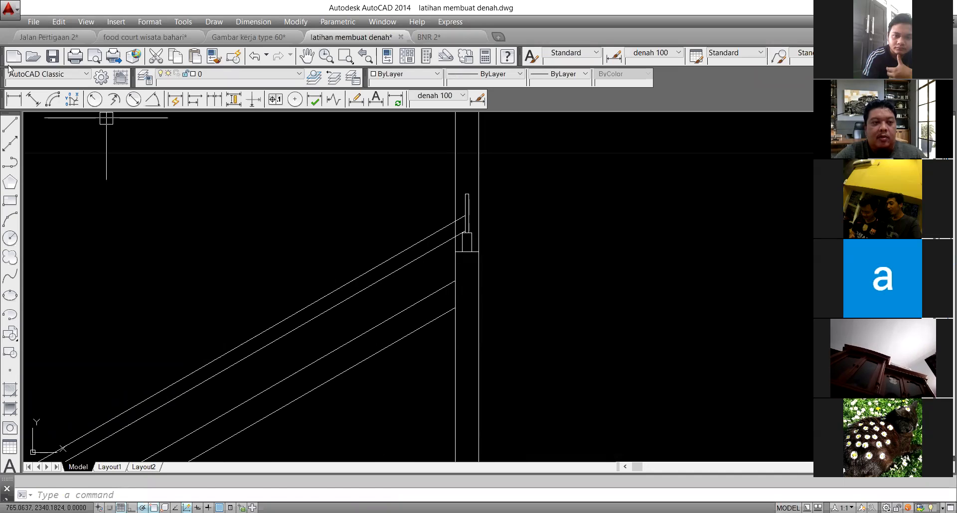
Step: Add an aligned dimension from the upper end of the rafter's top edge, perpendicular to the copied sloped line
click(33, 100)
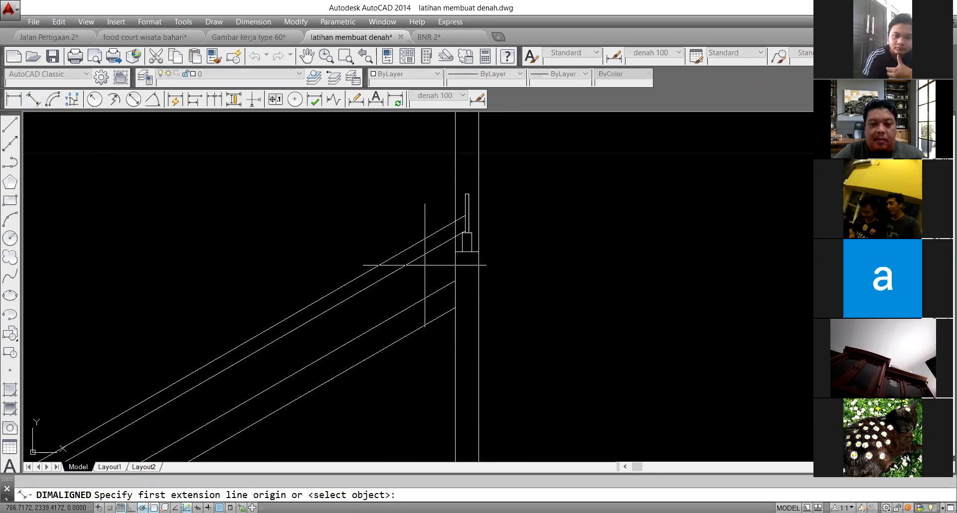
click(450, 280)
scroll(428, 239, up, 4)
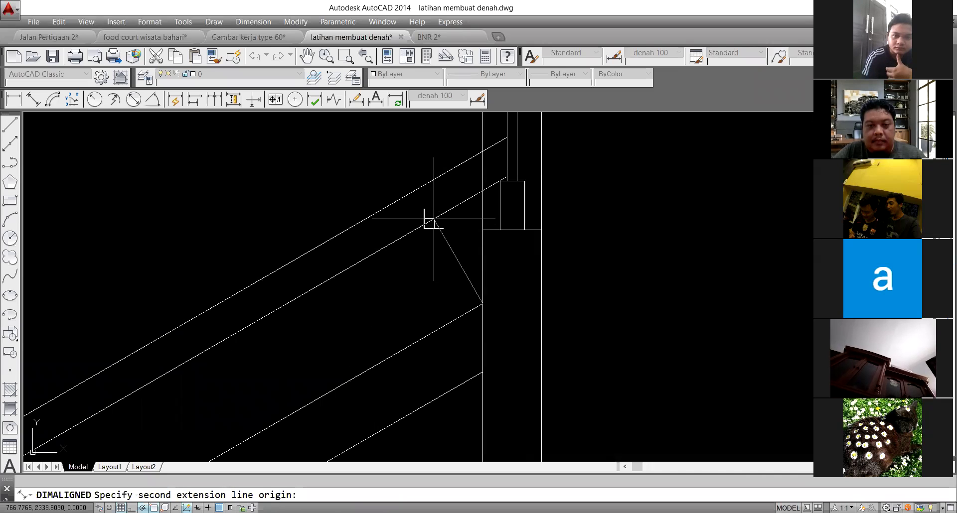
click(433, 219)
scroll(421, 224, down, 3)
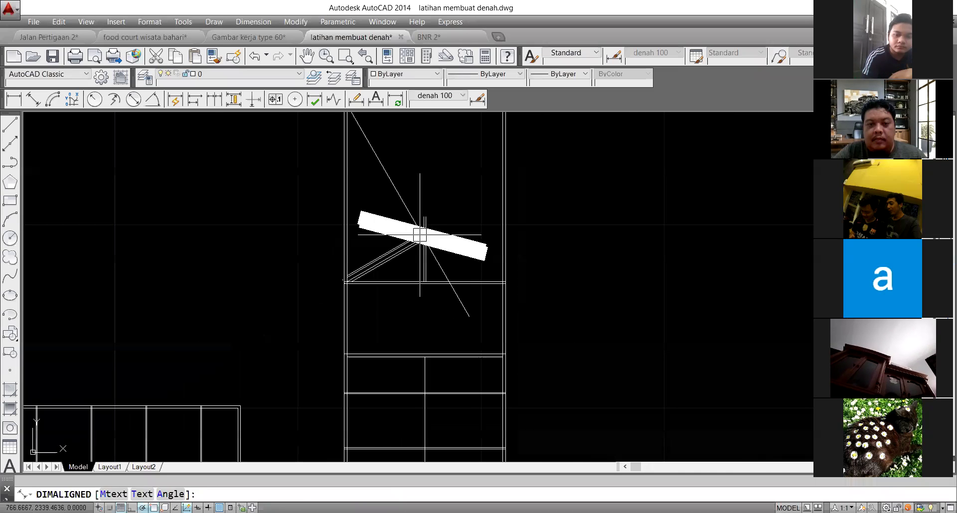
click(420, 234)
Step: Apply the ISO-25 dimension style to the new aligned dimension
click(419, 235)
click(438, 96)
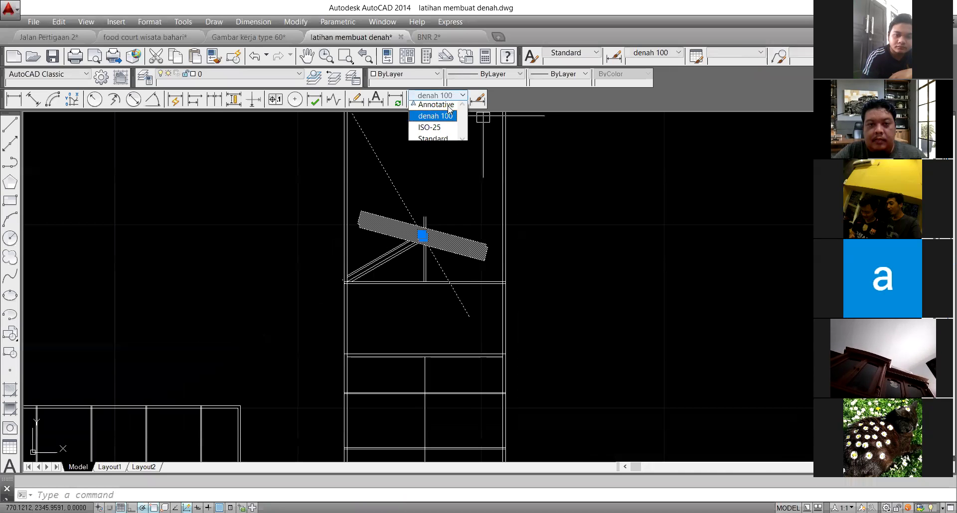
click(432, 129)
scroll(440, 212, up, 5)
Step: Delete the aligned dimension between the rafter and the sloped line above it
click(469, 170)
click(415, 227)
key(Delete)
Step: Draw a 0.06 by 0.12 upright rectangle in the empty space above the sloped members
scroll(339, 243, down, 4)
scroll(409, 261, up, 4)
scroll(428, 247, down, 1)
scroll(414, 257, down, 1)
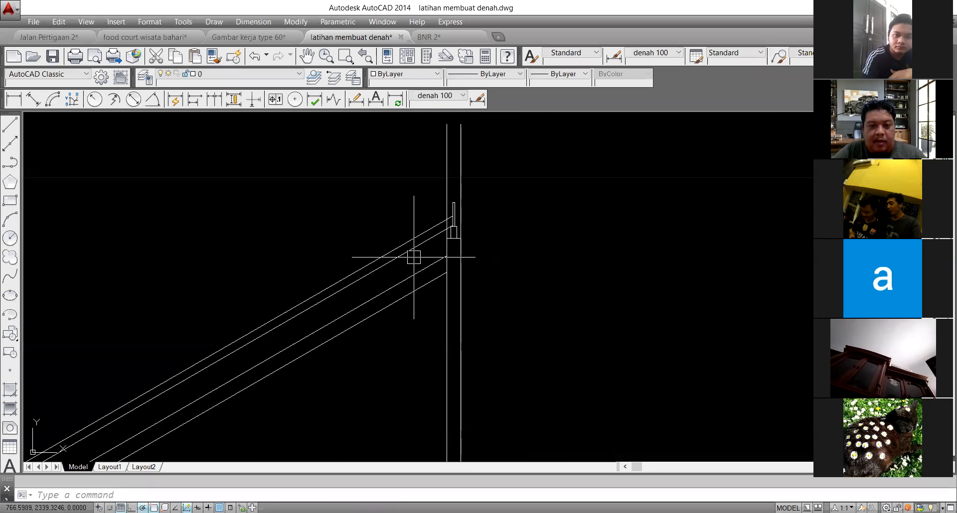
key(Return)
click(317, 199)
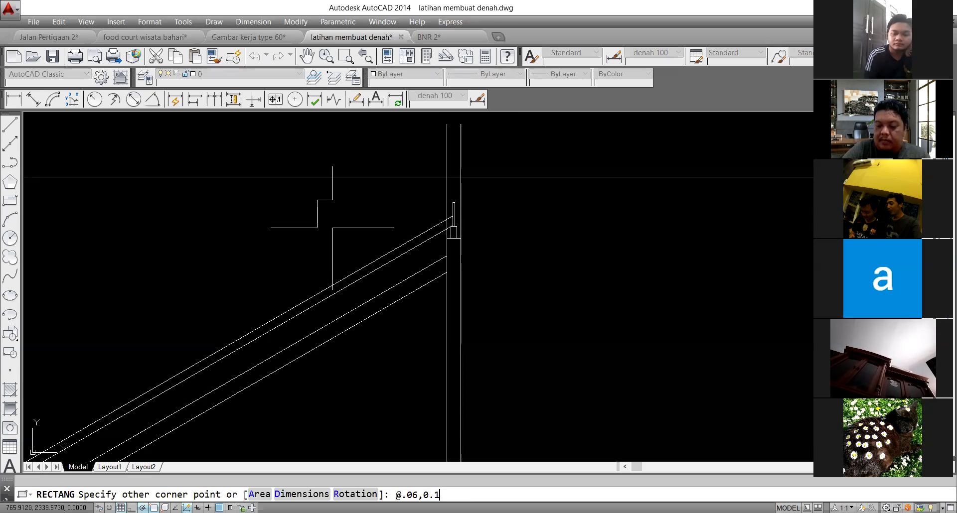
key(Return)
Step: Move the new rectangle by its lower-left corner down to the gap between the two sloped members
scroll(331, 210, up, 2)
click(333, 210)
click(288, 157)
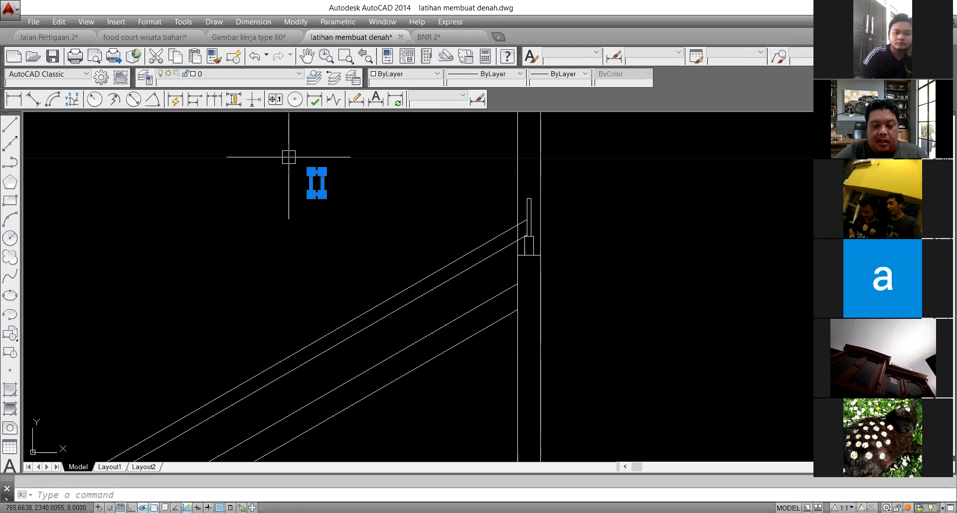
text(m)
key(Return)
click(311, 194)
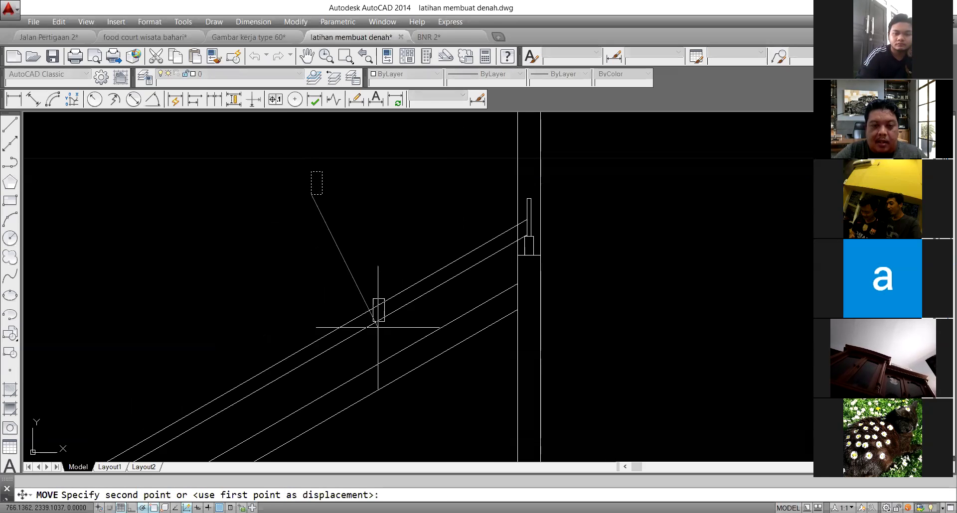
click(375, 342)
Step: Move the rectangle so that its lower-right corner sits on the rafter's upper edge
scroll(382, 349, up, 5)
click(399, 320)
text(m)
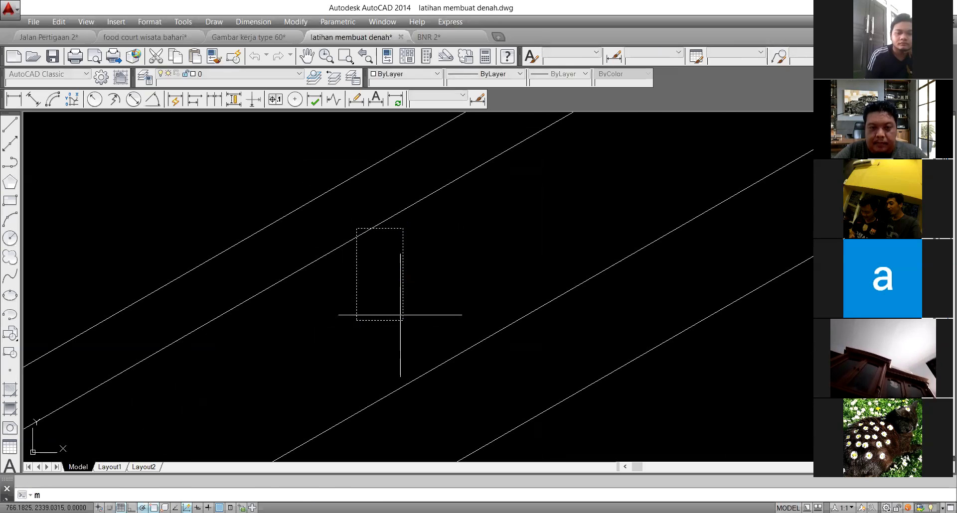
key(Return)
click(402, 321)
click(417, 377)
Step: Rotate the rectangle about its lower-right corner, using its base as reference, so the base lies along the rafter's upper edge
click(416, 360)
text(ro)
key(Return)
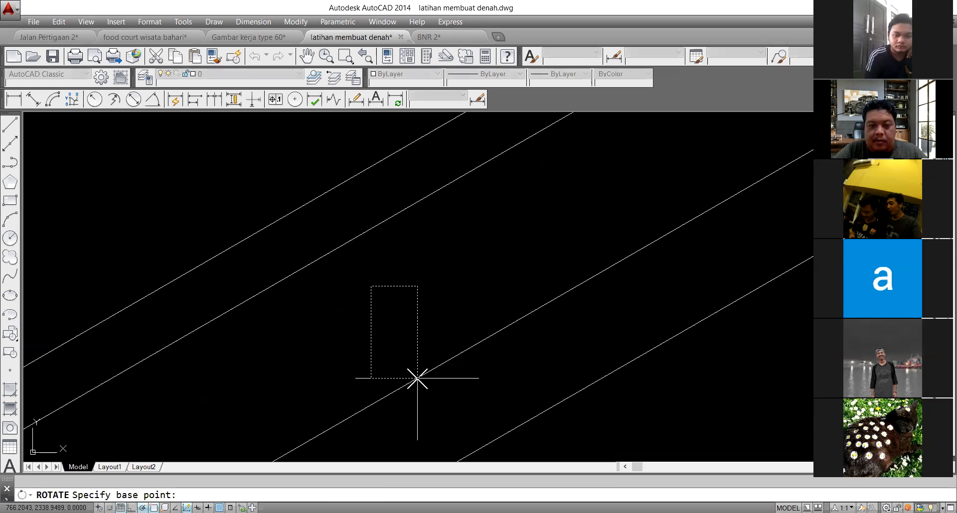
click(416, 378)
text(r)
key(Return)
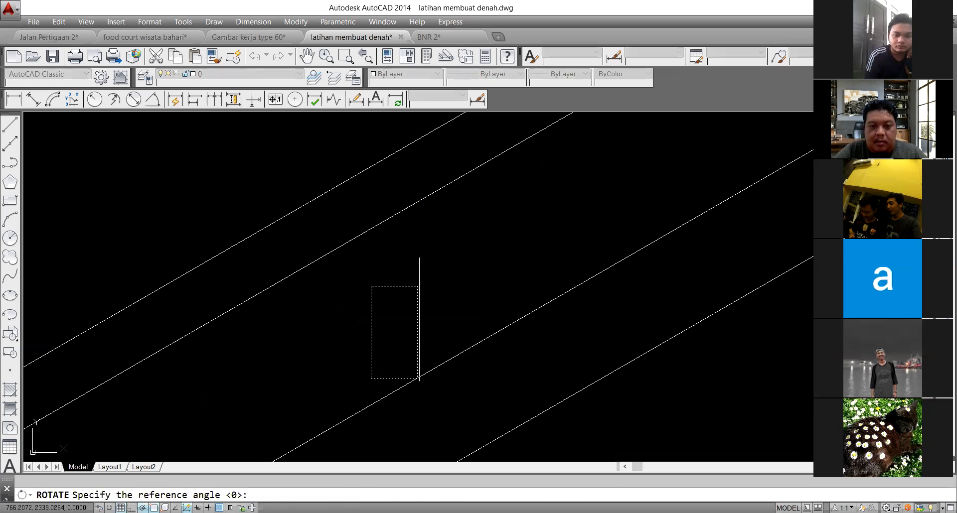
click(419, 373)
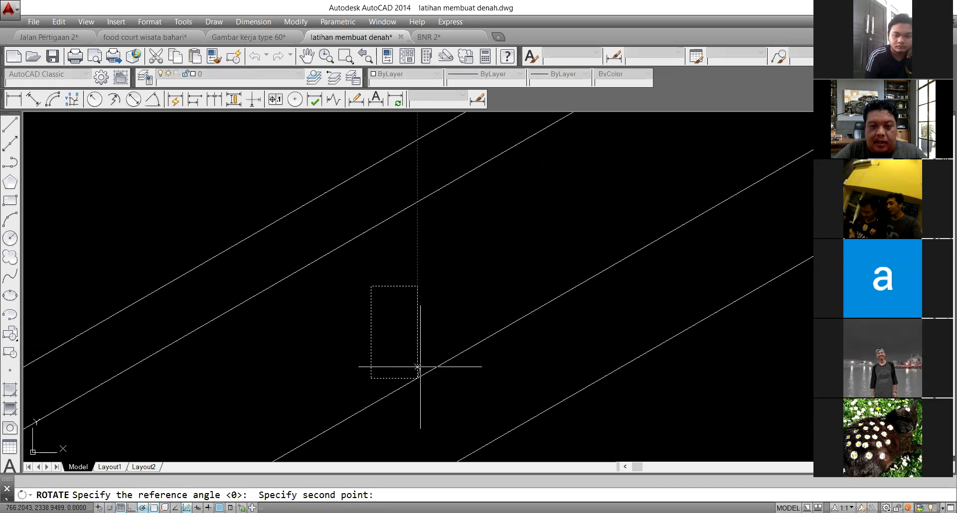
click(372, 378)
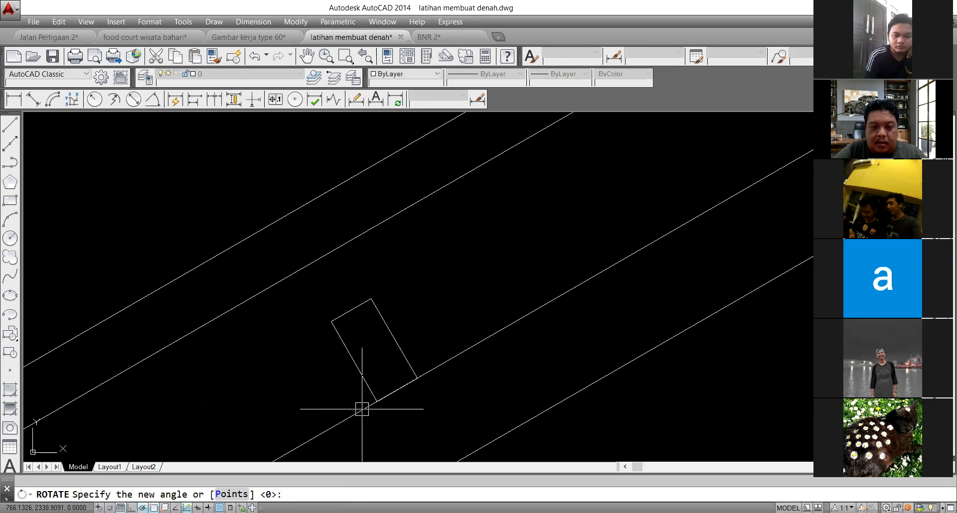
click(362, 408)
Step: Move the rotated rectangle perpendicularly away from the rafter's upper edge, toward the sloped member above
scroll(439, 295, down, 5)
scroll(440, 294, up, 4)
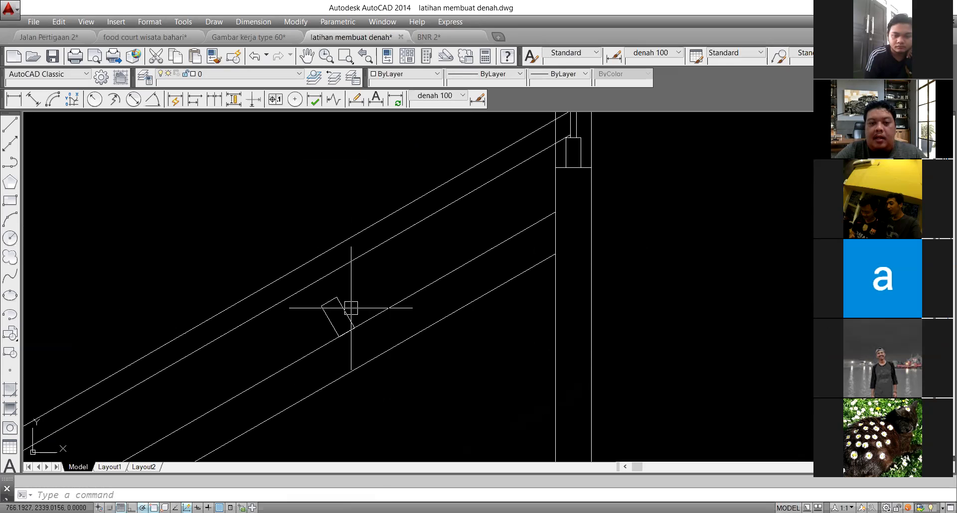
scroll(329, 298, up, 2)
click(359, 331)
scroll(366, 338, up, 6)
key(Return)
click(349, 322)
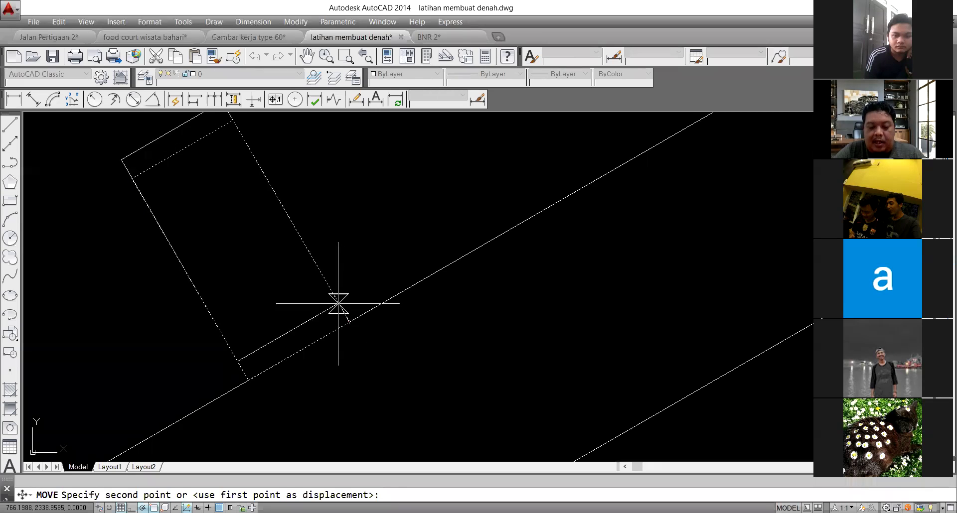
key(Return)
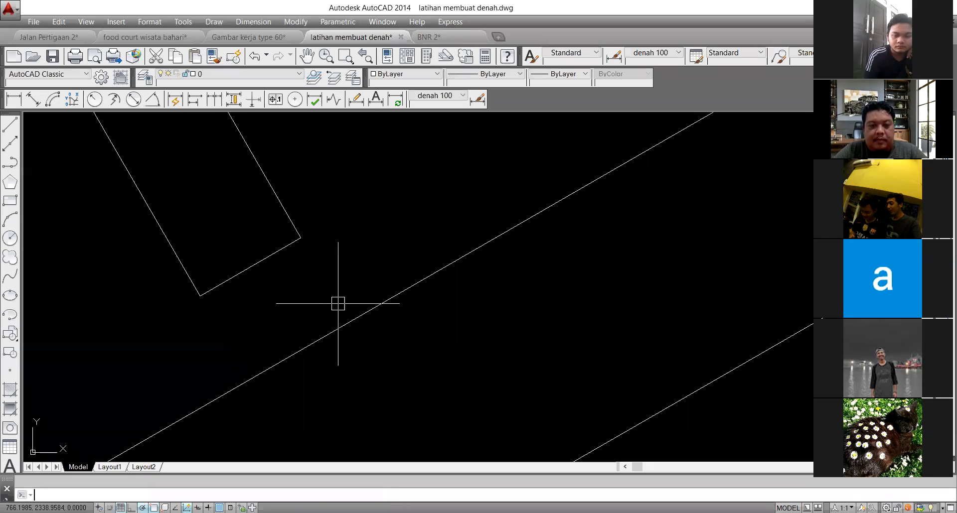
Step: Draw a short line perpendicular to the rafter beside the rectangle, and a line from its upper end along the rectangle's base
key(Return)
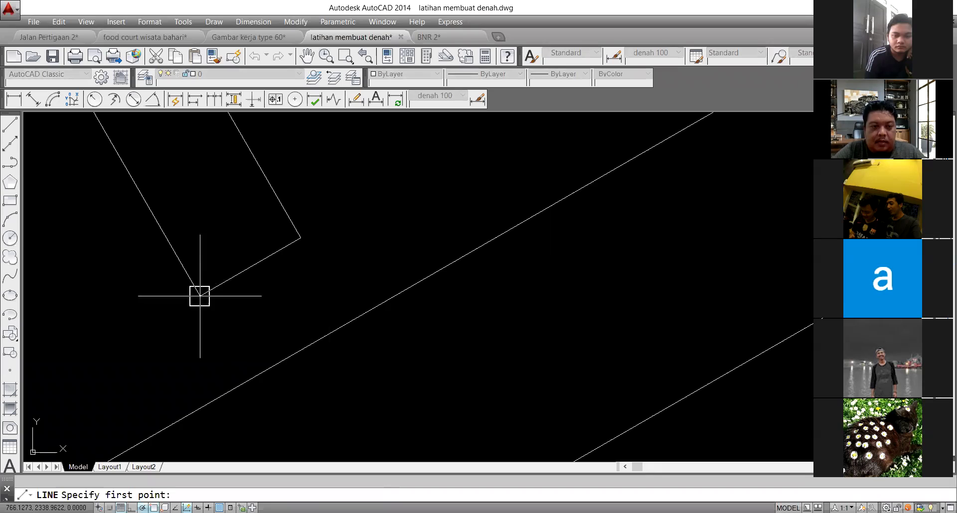
click(165, 316)
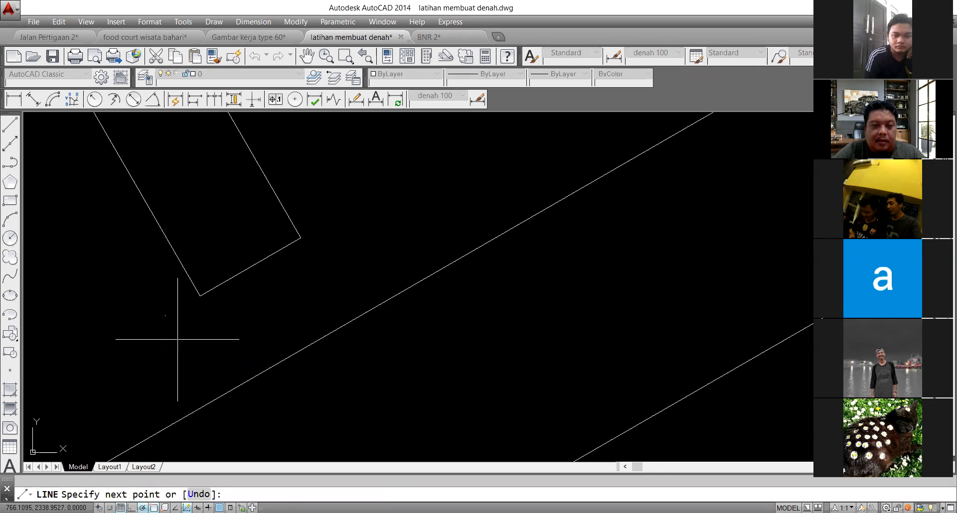
click(213, 399)
key(Return)
key(Return)
click(166, 316)
click(299, 237)
key(Return)
Step: Draw the cleat's remaining outline: a horizontal line from the rectangle's uphill side, followed by a line perpendicular to the rafter's upper edge
scroll(290, 292, down, 4)
key(Return)
click(277, 239)
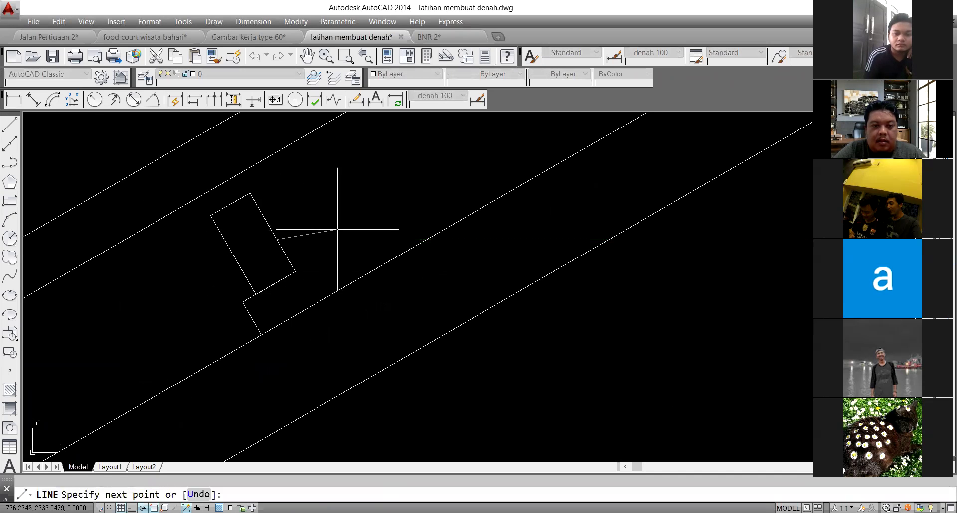
click(338, 240)
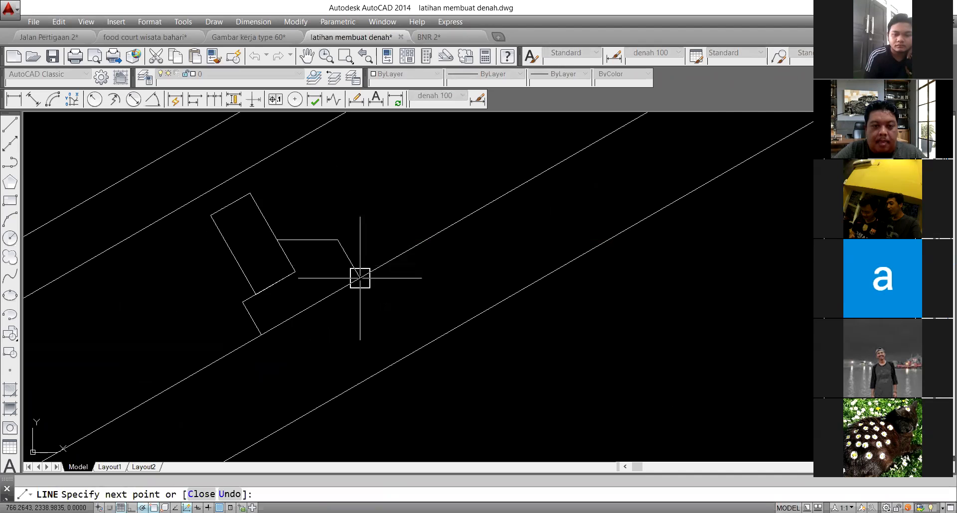
key(Return)
scroll(349, 254, down, 3)
scroll(349, 254, up, 5)
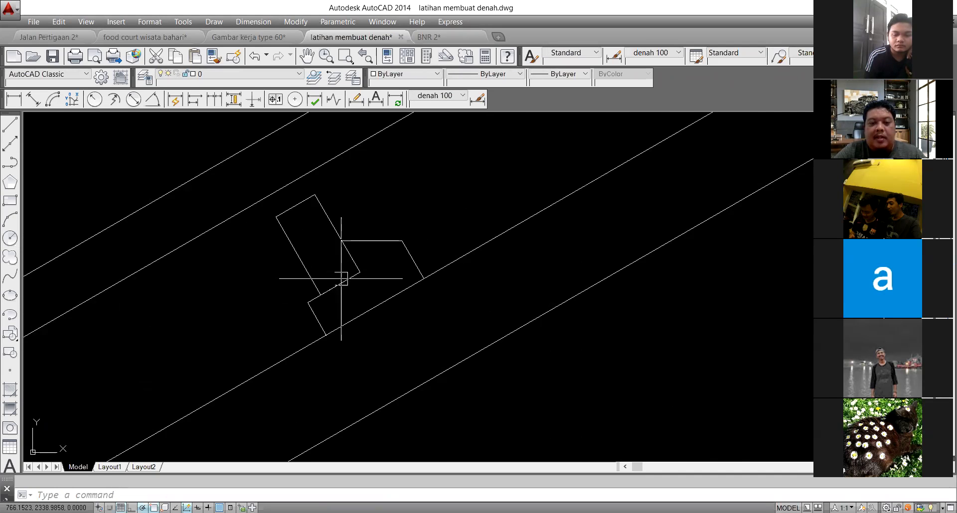
Step: Move the ridge members and the two upper sloped lines straight down by a short distance, toward the purlin
scroll(337, 307, down, 2)
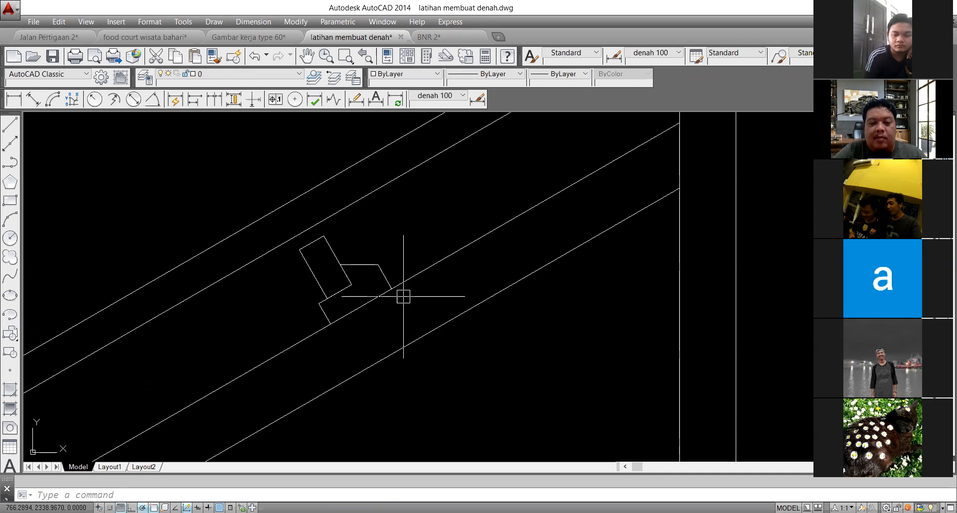
scroll(380, 294, down, 3)
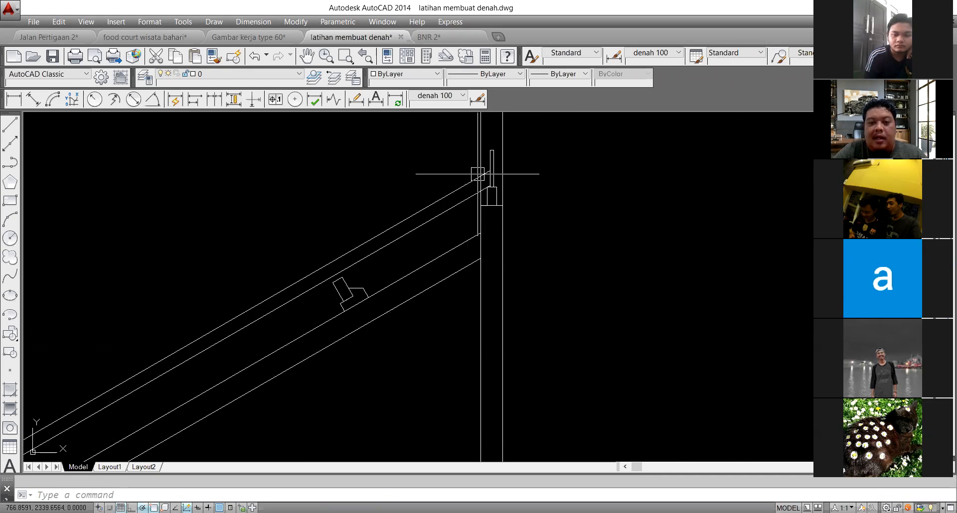
scroll(487, 184, up, 1)
scroll(352, 315, down, 1)
scroll(407, 239, up, 1)
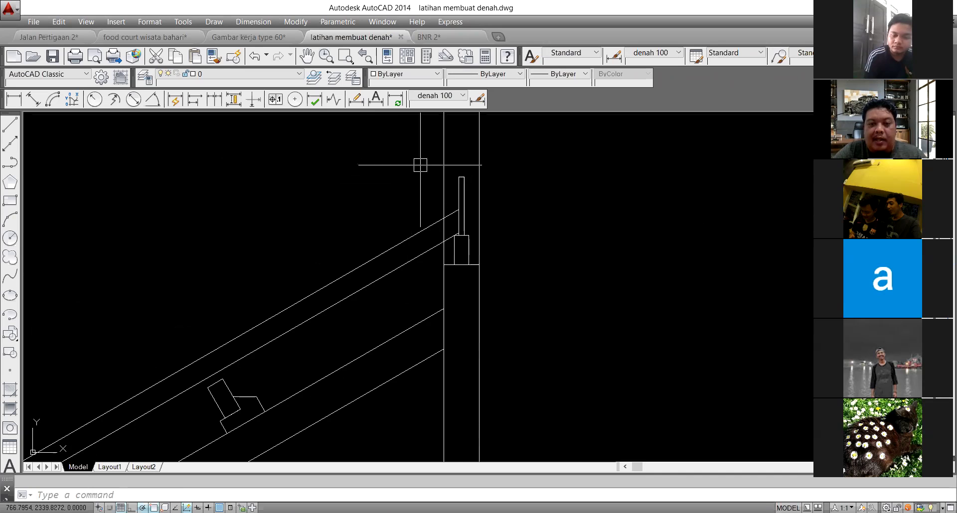
click(358, 135)
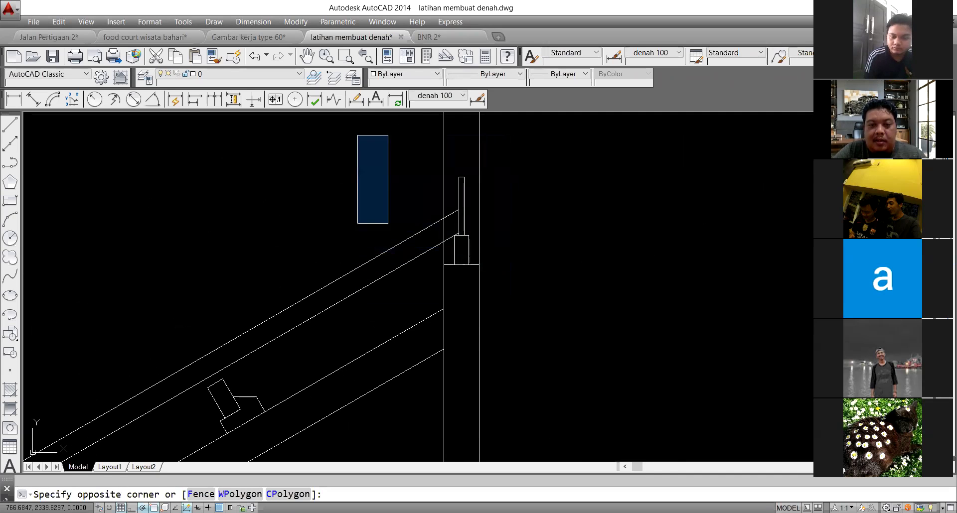
click(389, 223)
scroll(461, 246, up, 3)
click(499, 235)
click(408, 197)
scroll(443, 265, down, 2)
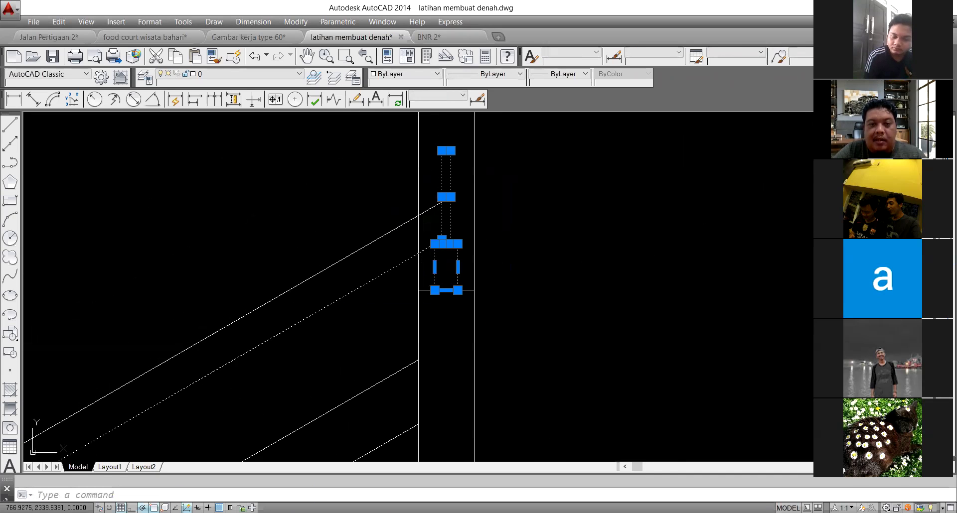
scroll(404, 171, down, 2)
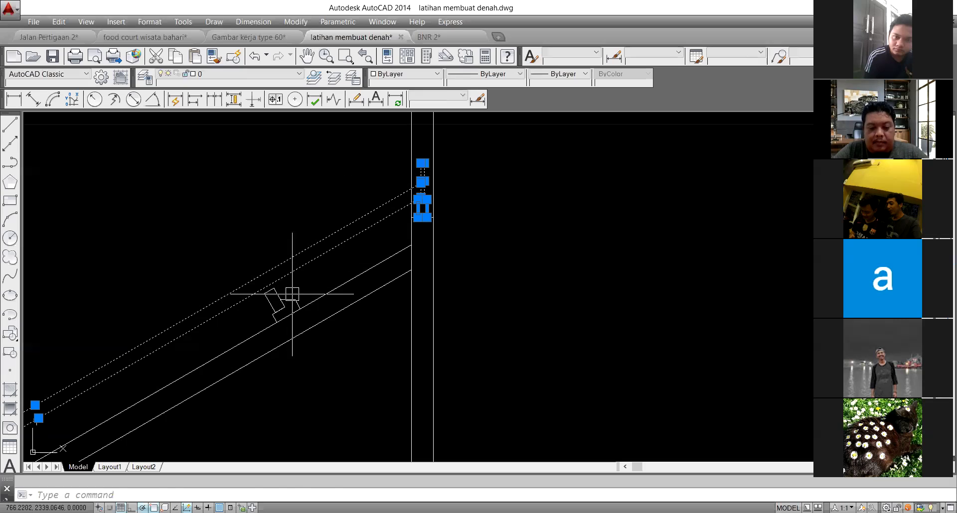
key(m)
key(Return)
click(523, 220)
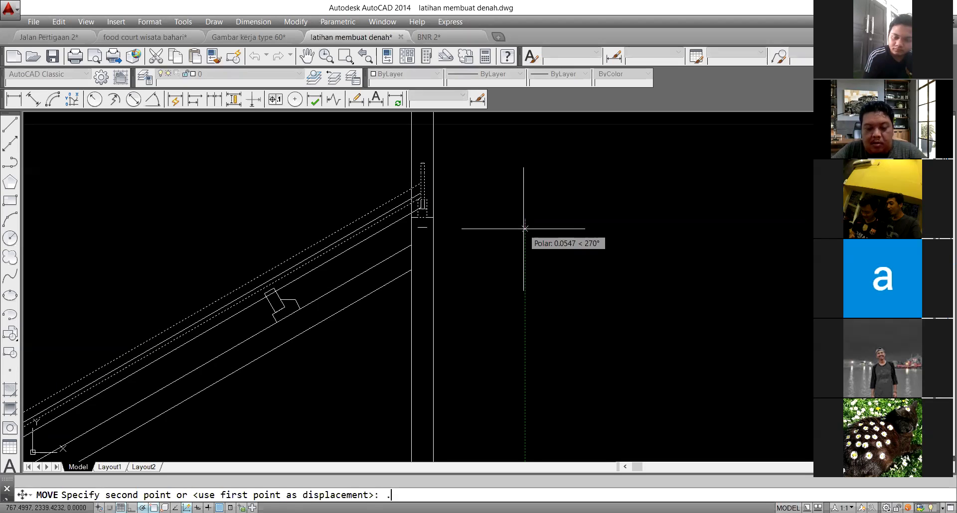
key(Return)
Step: Move the purlin rectangle and the cleat line beneath it so the rectangle's upper corner meets the sloped member above
scroll(335, 317, up, 4)
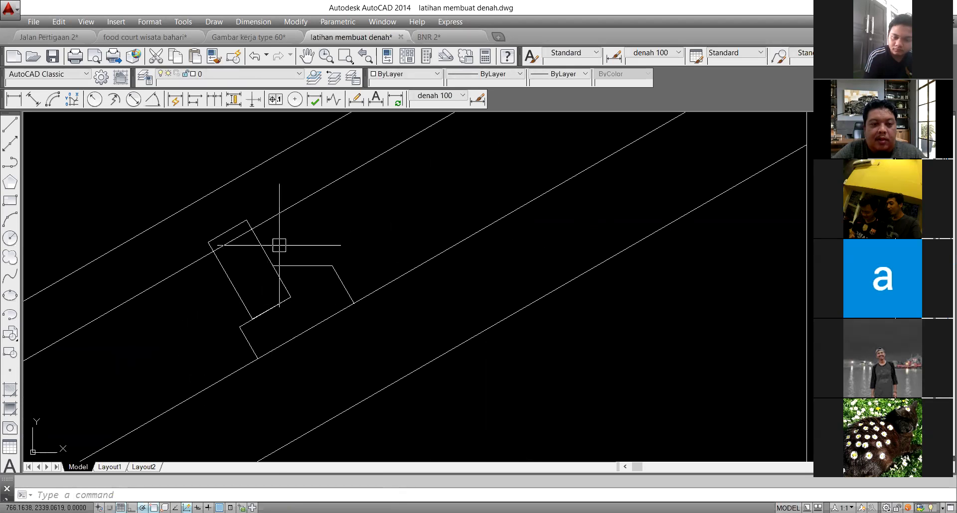
click(264, 247)
click(265, 324)
click(257, 299)
key(m)
key(Return)
scroll(245, 217, up, 2)
click(252, 216)
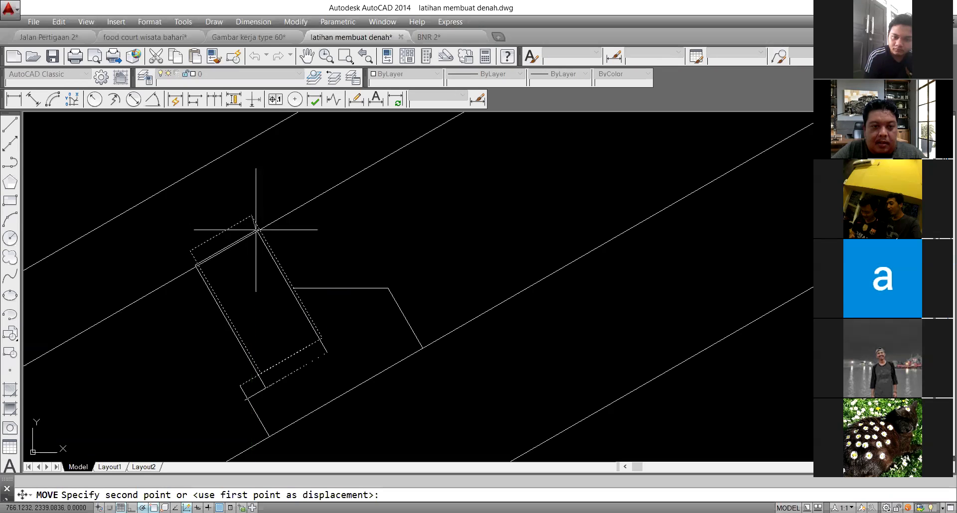
click(257, 233)
Step: Trim the short perpendicular cleat line where it projects beyond the line under the purlin
text(tr)
key(Return)
key(Return)
click(242, 394)
scroll(246, 370, down, 5)
scroll(399, 270, up, 6)
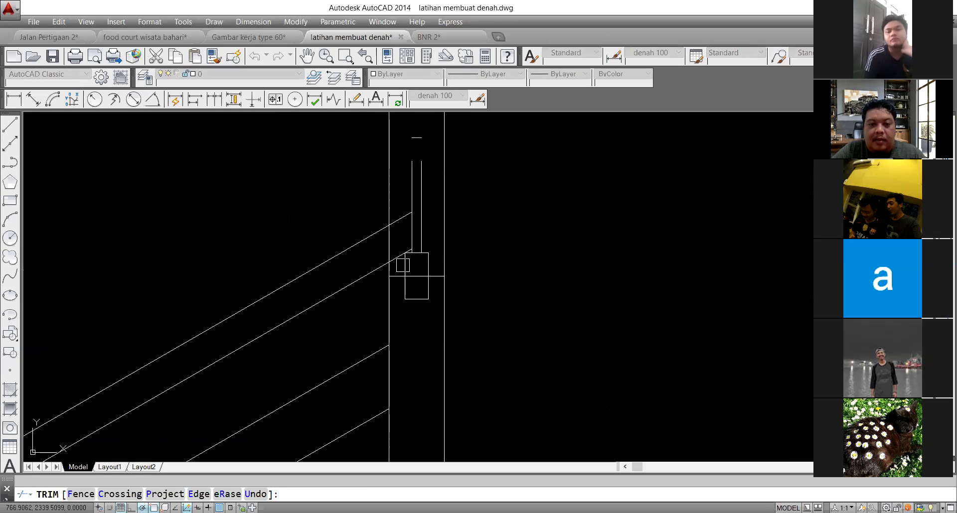
key(Escape)
Step: Trim away the part of the post's top line that runs through the ridge block
text(tr)
key(Return)
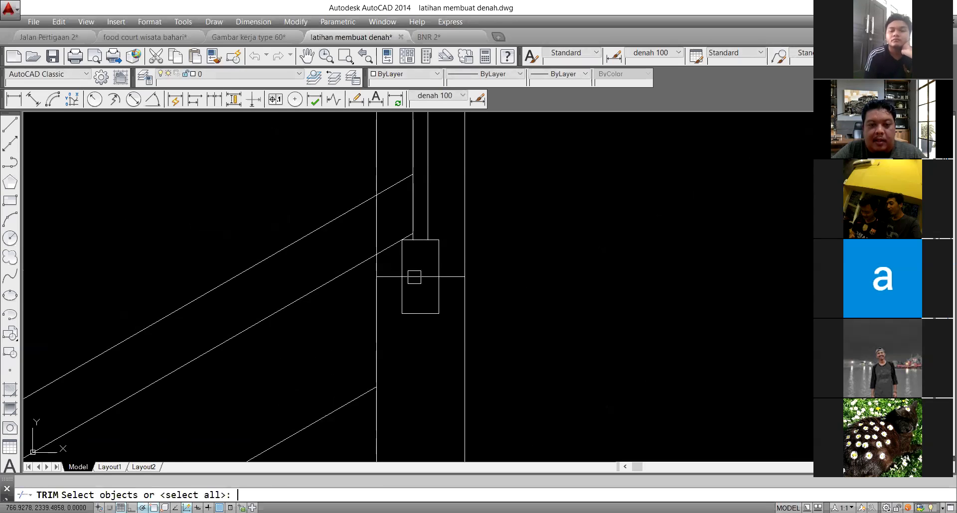
key(Escape)
text(tr)
key(Return)
key(Return)
click(414, 278)
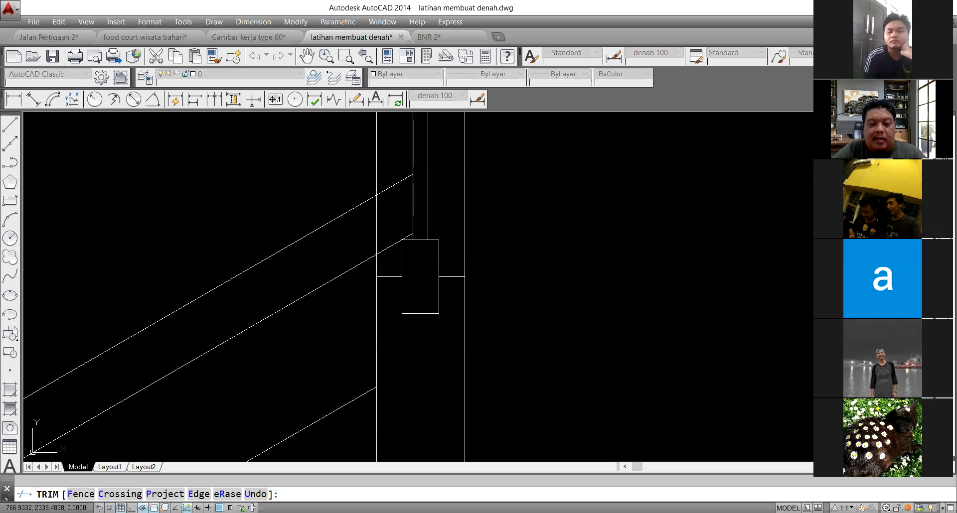
key(Escape)
Step: Trim the post's left edge above its top line and delete the leftover upper piece of that edge
scroll(434, 260, down, 4)
scroll(403, 287, up, 2)
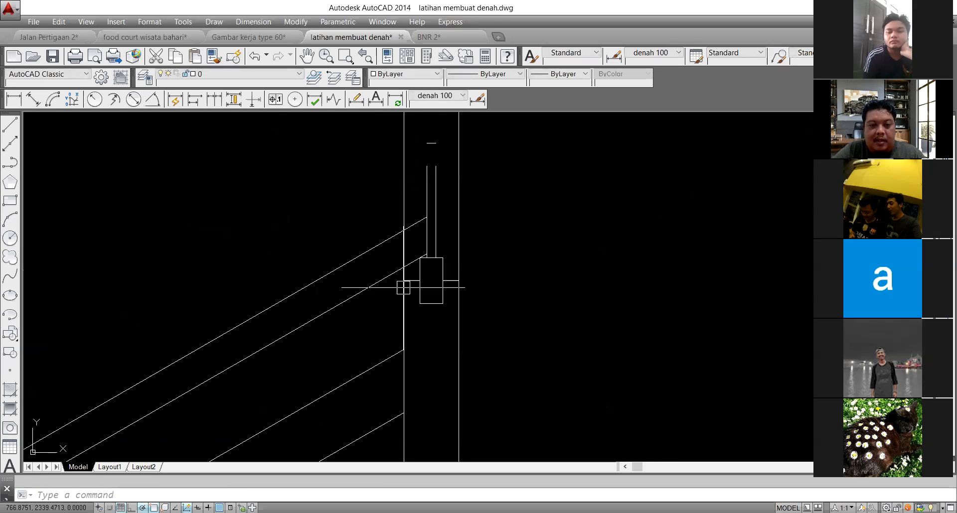
text(tr)
key(Return)
scroll(404, 287, up, 3)
key(Return)
click(400, 255)
scroll(402, 289, down, 5)
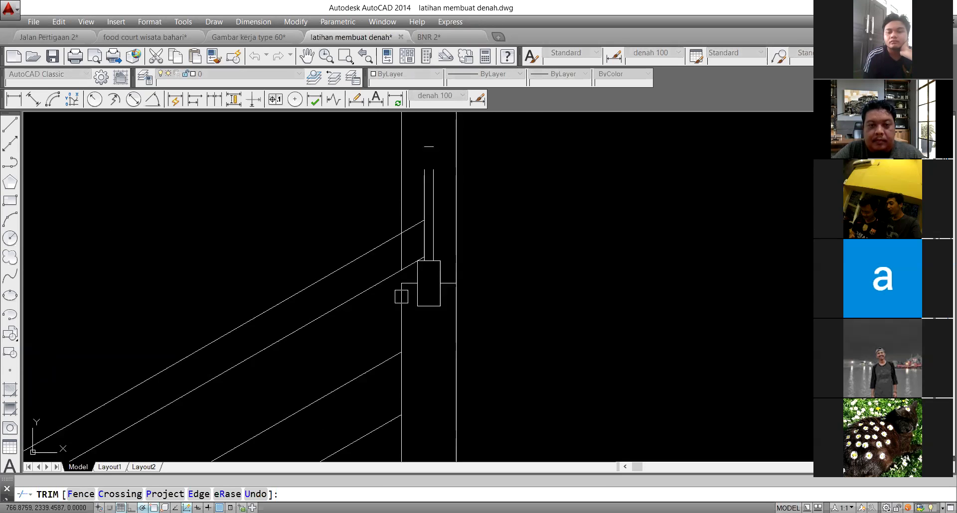
key(Escape)
click(416, 180)
click(399, 182)
key(Delete)
Step: Trim off the post's right edge where it rises above the top line
text(tr)
key(Return)
key(Return)
scroll(421, 249, up, 3)
key(Escape)
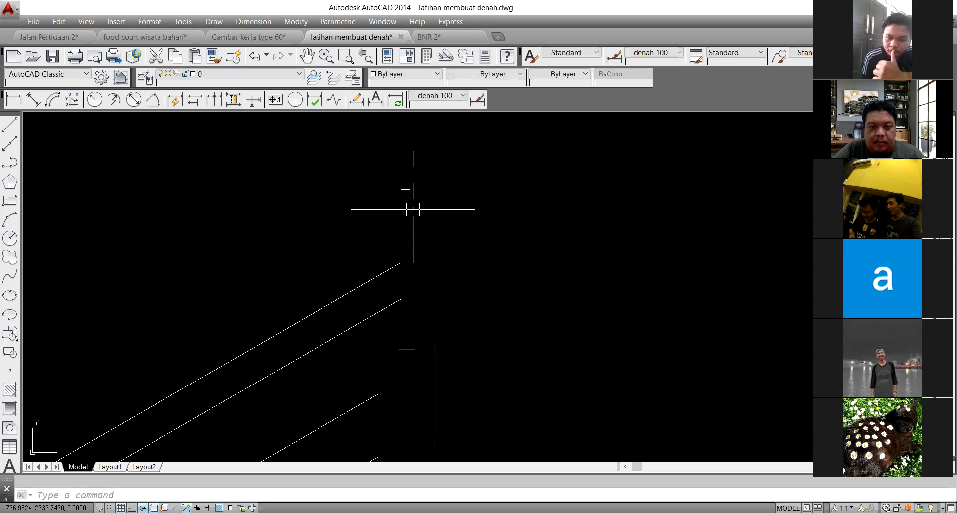
text(m)
key(Return)
scroll(407, 183, up, 4)
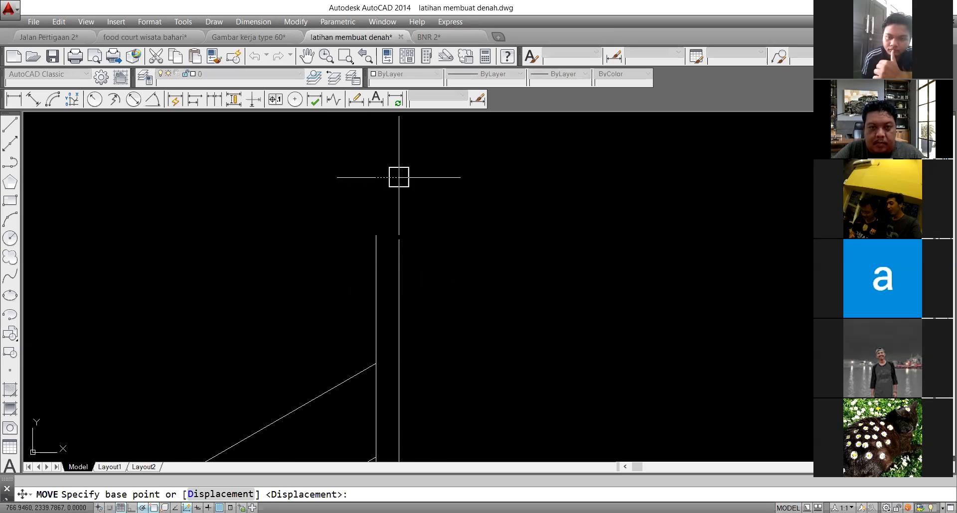
key(Escape)
Step: Move the detached short horizontal line down so it closes the upper end of the ridge board's two vertical lines
click(399, 183)
click(363, 158)
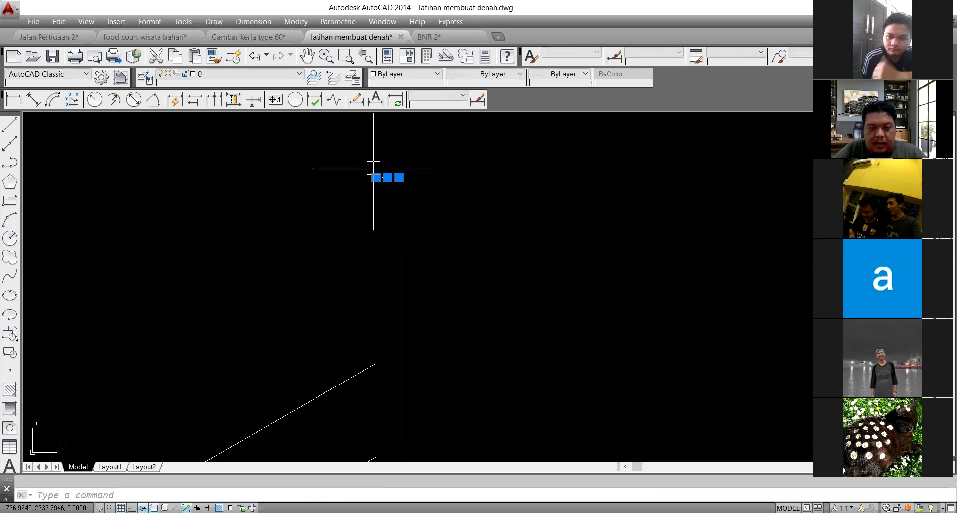
text(m)
key(Return)
click(390, 174)
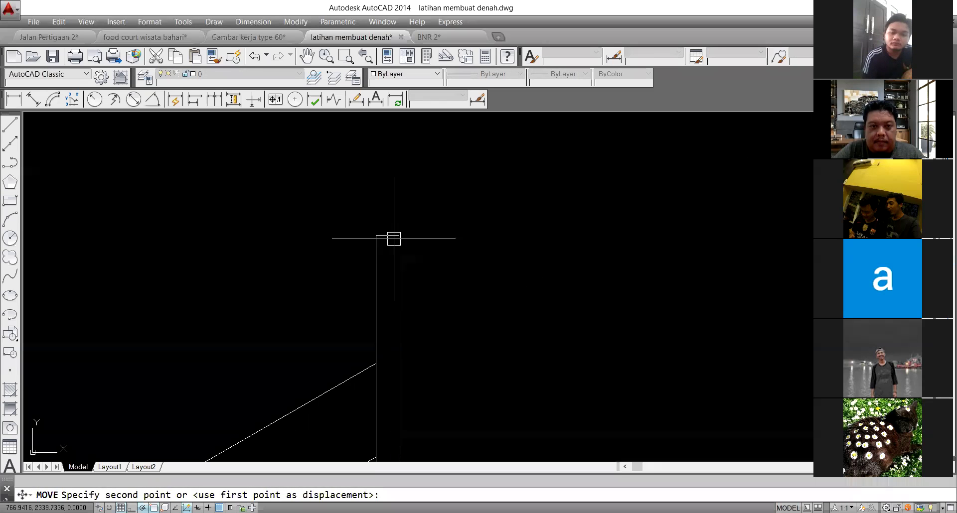
click(387, 235)
scroll(393, 235, down, 2)
scroll(491, 242, down, 4)
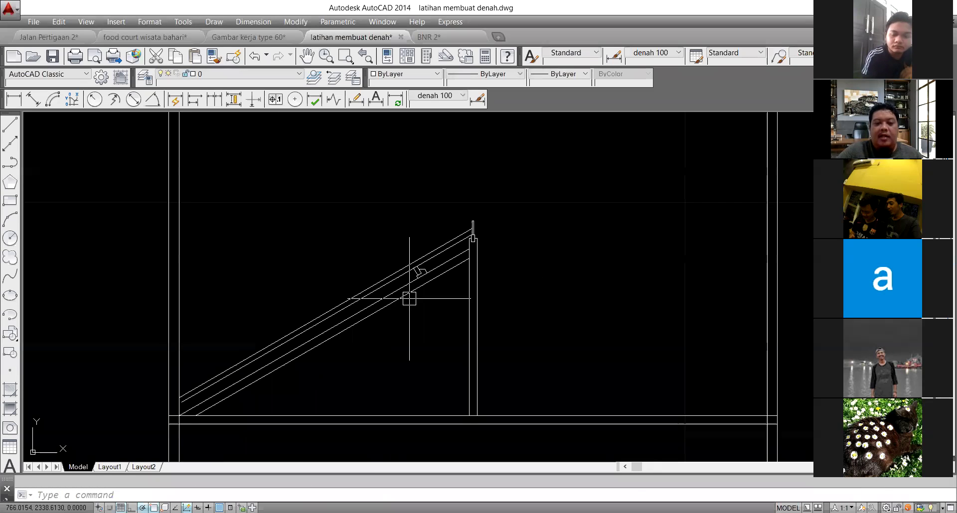
Step: Add an aligned dimension along the rafter's upper edge, from its foot on the tie beam to the post
scroll(415, 291, up, 4)
scroll(423, 257, down, 4)
click(33, 100)
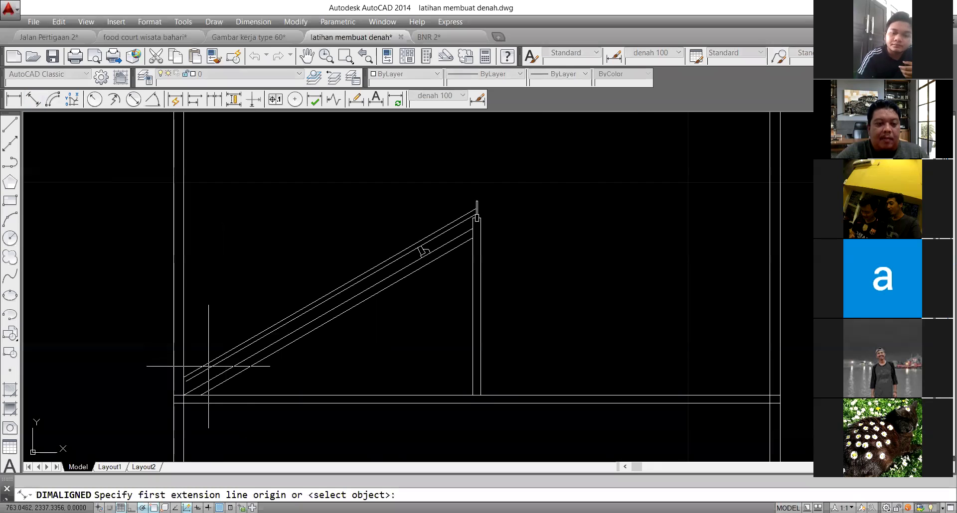
scroll(185, 394, up, 4)
click(183, 387)
scroll(184, 388, down, 4)
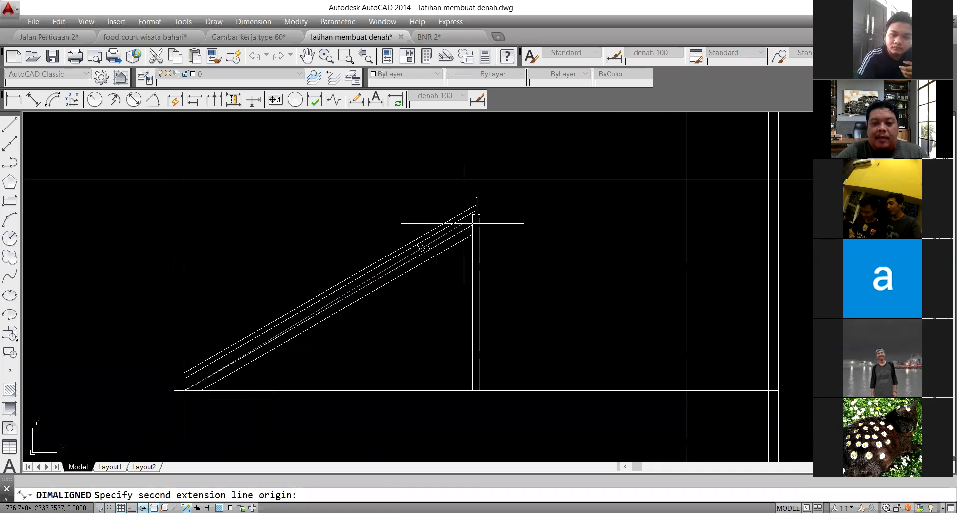
scroll(474, 214, up, 3)
click(477, 211)
click(381, 185)
Step: Change the rafter dimension's style to Standard
scroll(382, 186, down, 10)
click(465, 160)
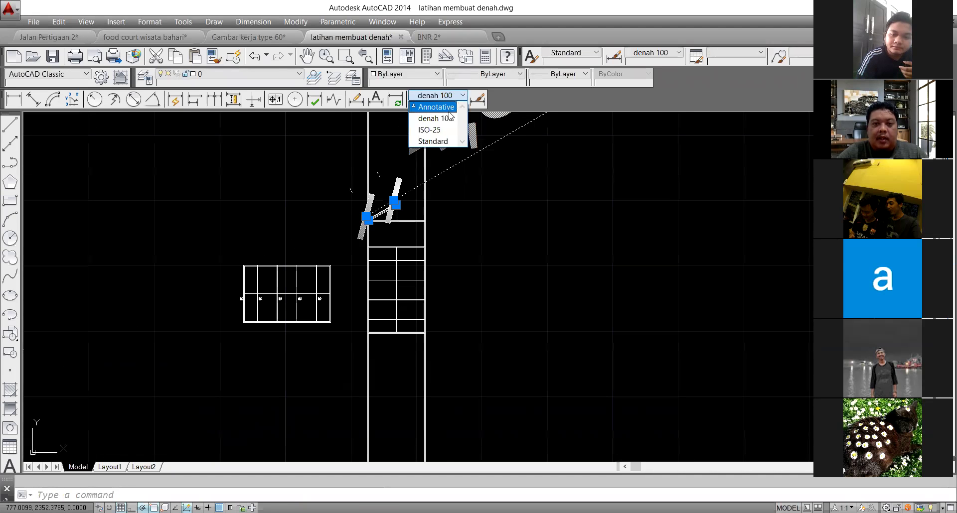
click(441, 142)
key(Escape)
scroll(389, 210, up, 8)
scroll(363, 203, up, 2)
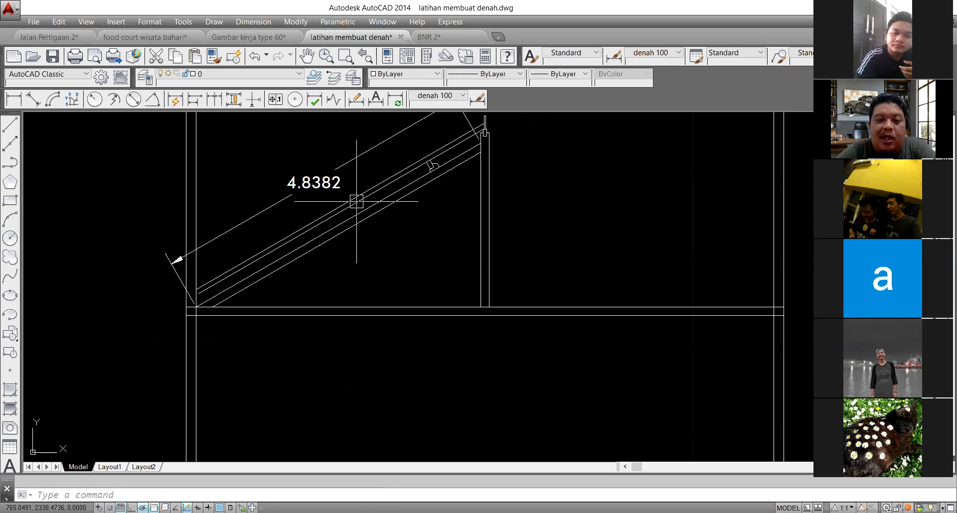
key(Return)
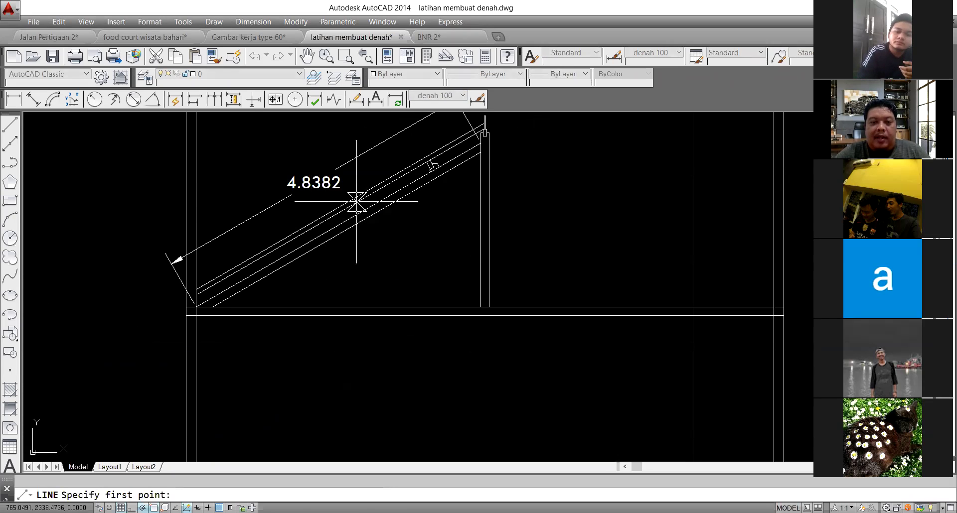
key(Escape)
scroll(356, 202, up, 2)
click(345, 228)
scroll(364, 268, down, 4)
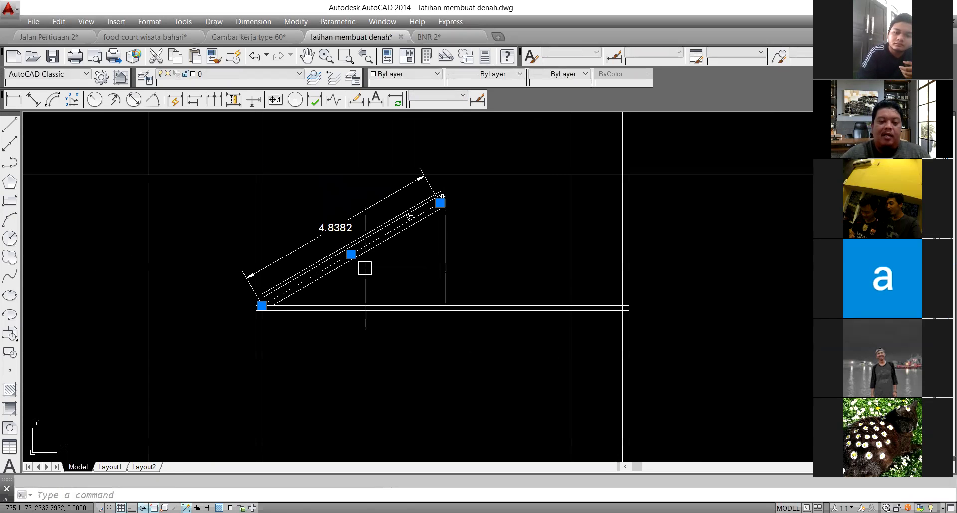
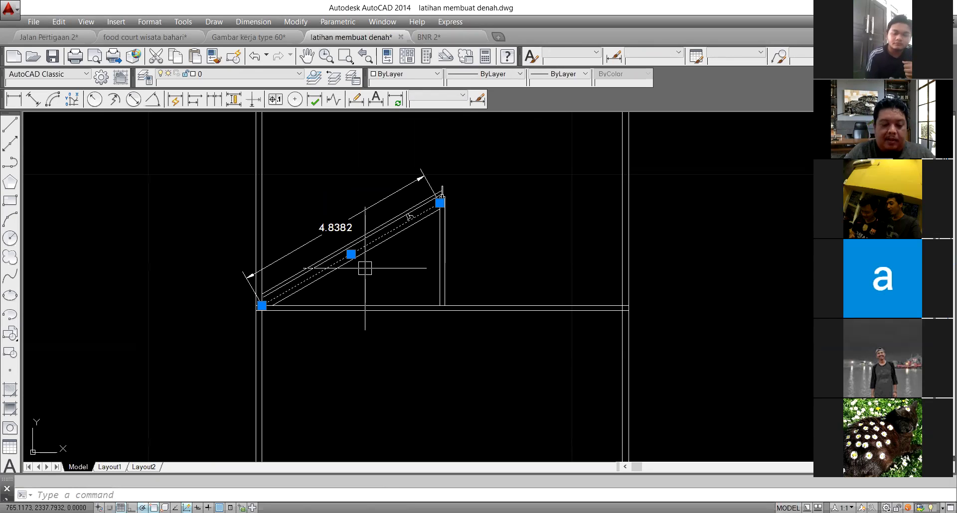
text(DEVIDe)
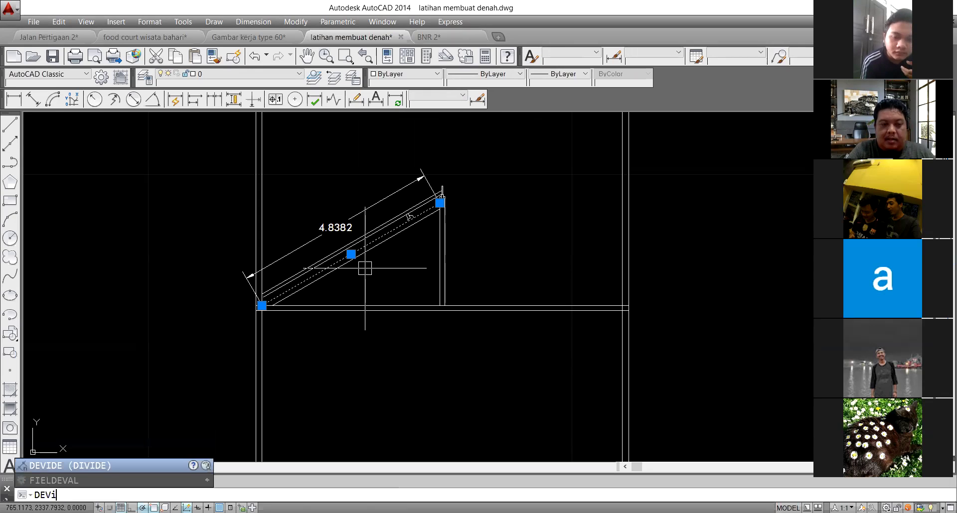
key(Return)
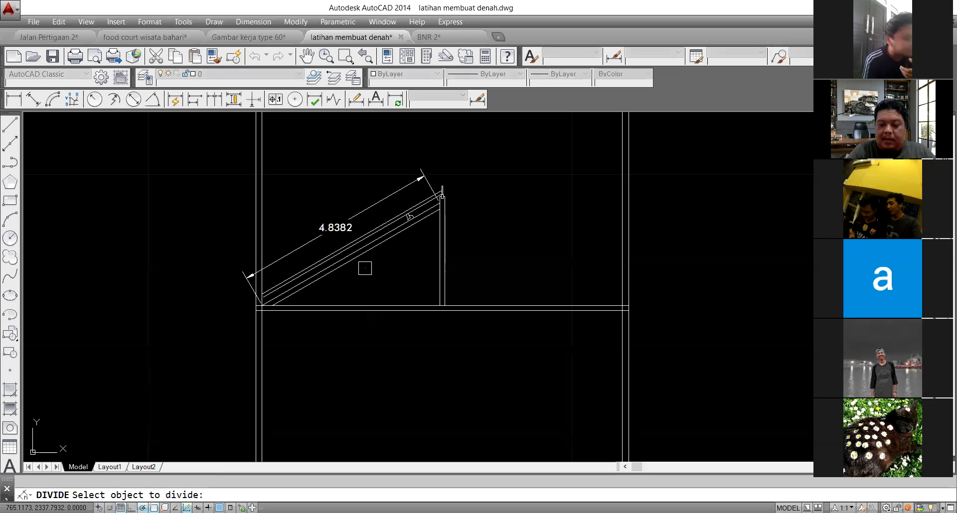
text(4)
key(Escape)
scroll(365, 268, up, 3)
click(369, 240)
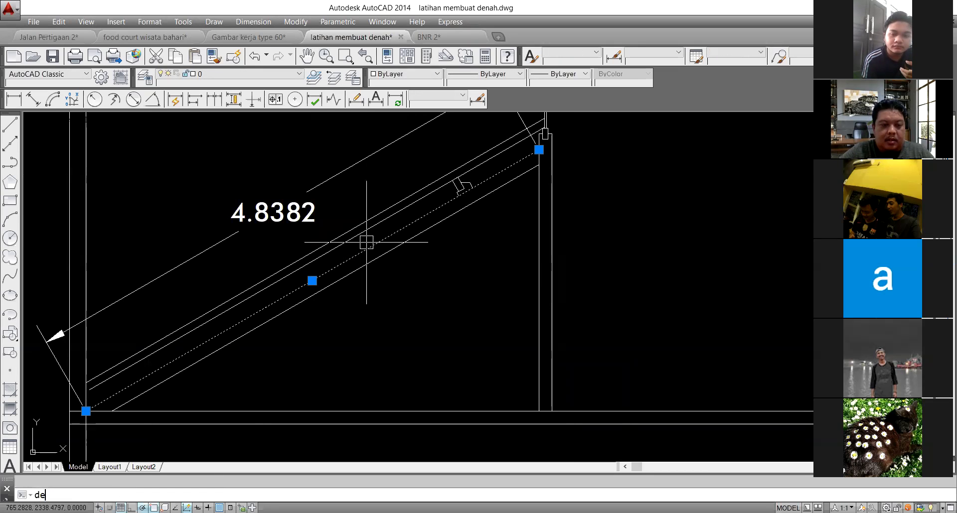
key(Return)
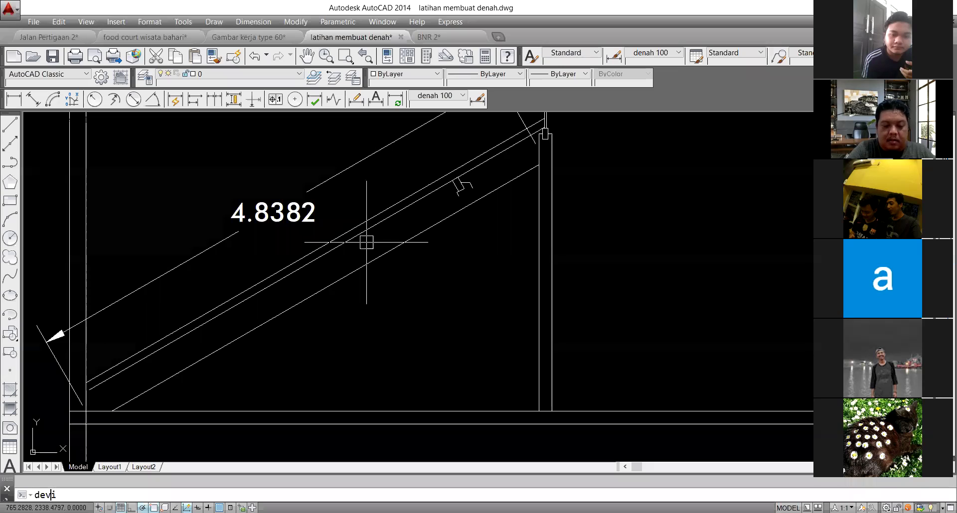
text(devide)
key(Return)
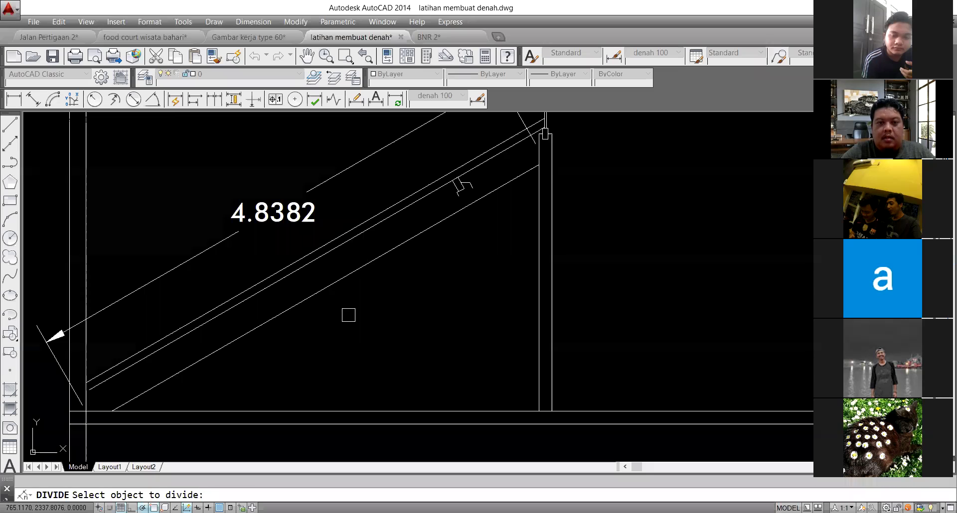
scroll(349, 315, down, 2)
key(Escape)
Step: Start the Divide command on the rafter's upper edge
scroll(348, 304, up, 2)
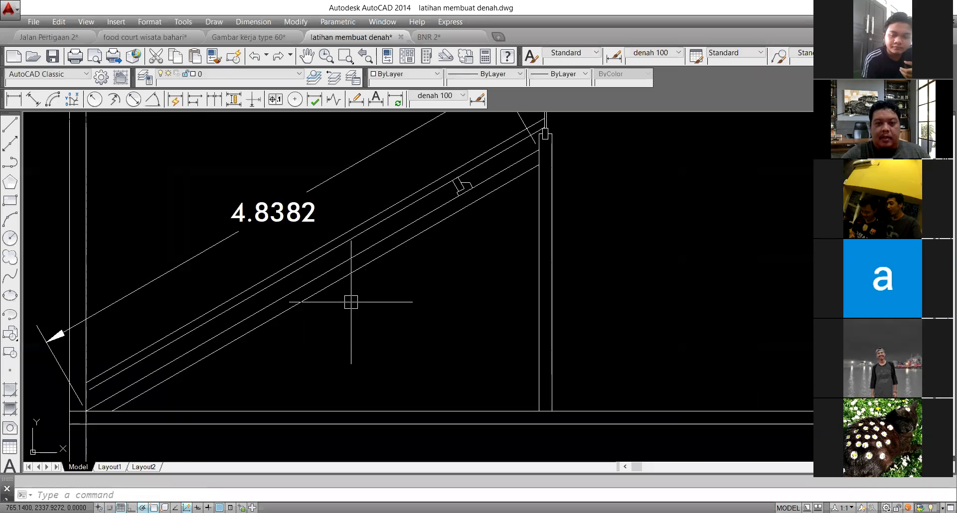
text(dec)
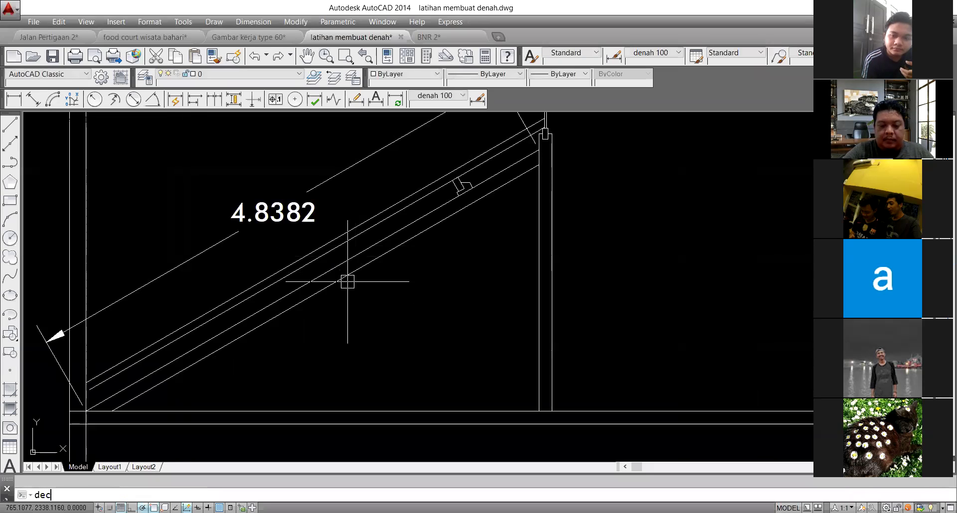
key(BackSpace)
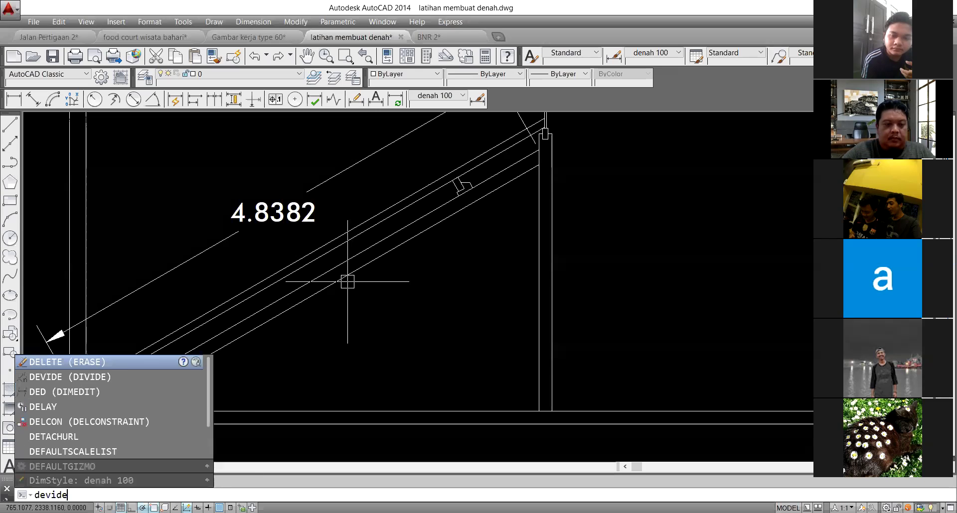
text(vide)
key(Return)
click(359, 254)
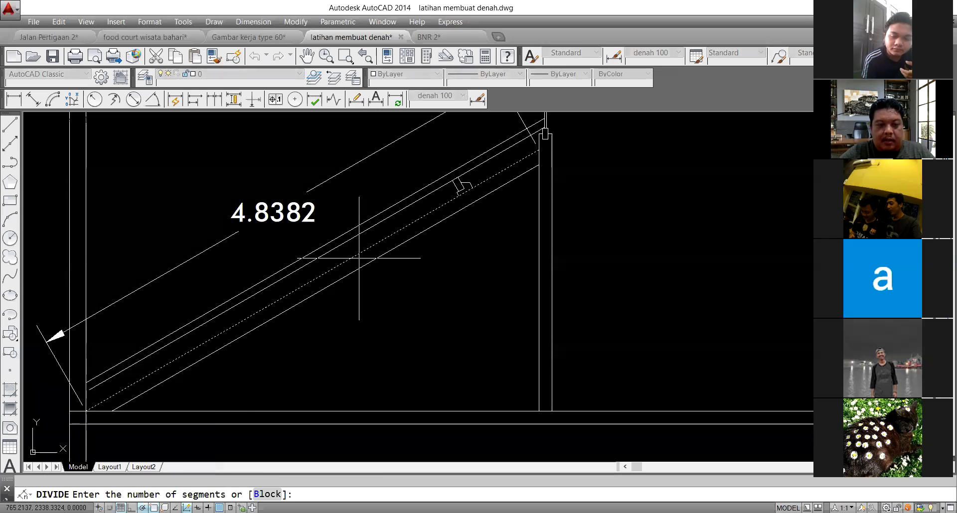
Step: Divide the inclined line below the purlin detail into 4 equal segments and select its division points
text(5)
key(Return)
click(358, 258)
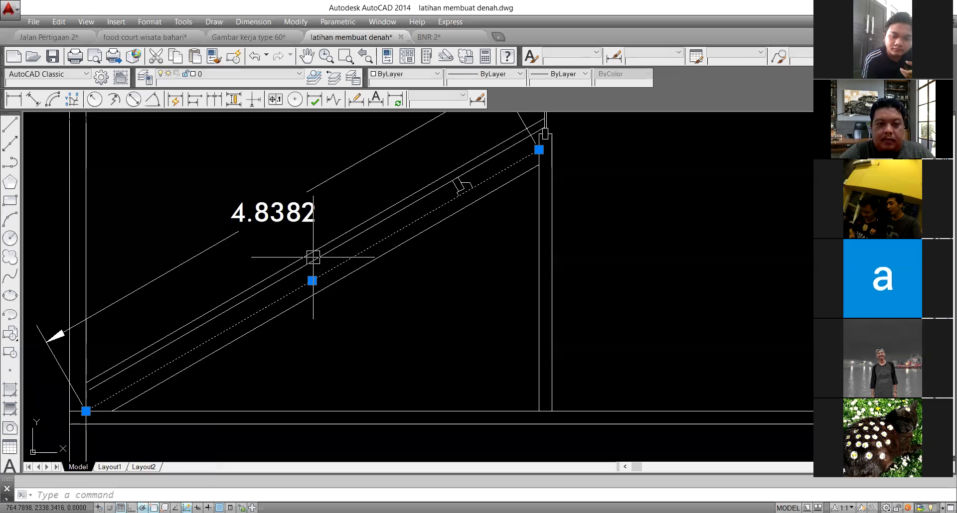
click(119, 198)
click(410, 377)
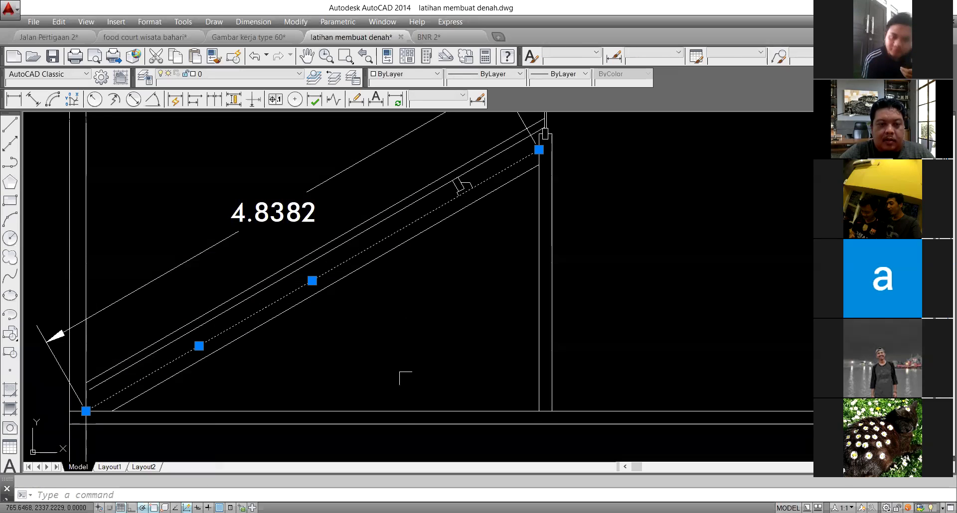
click(354, 199)
click(436, 278)
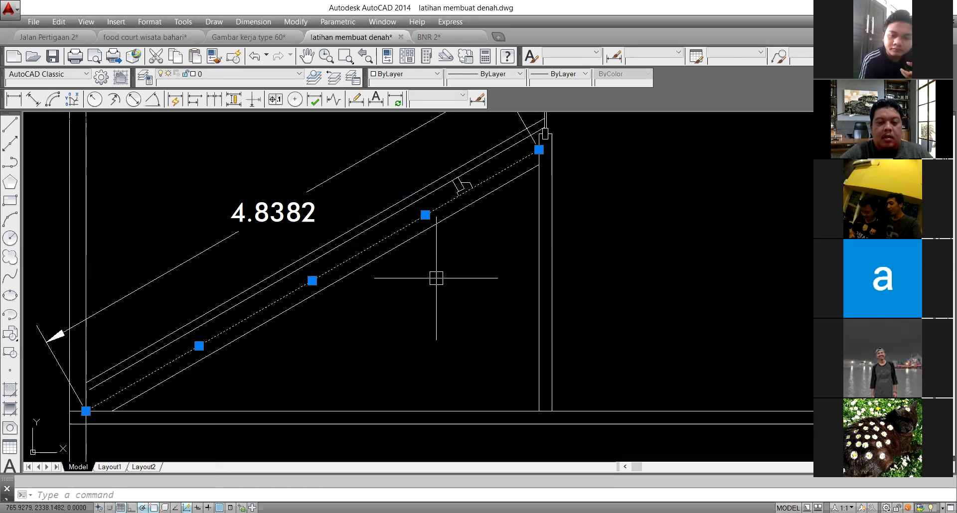
click(13, 100)
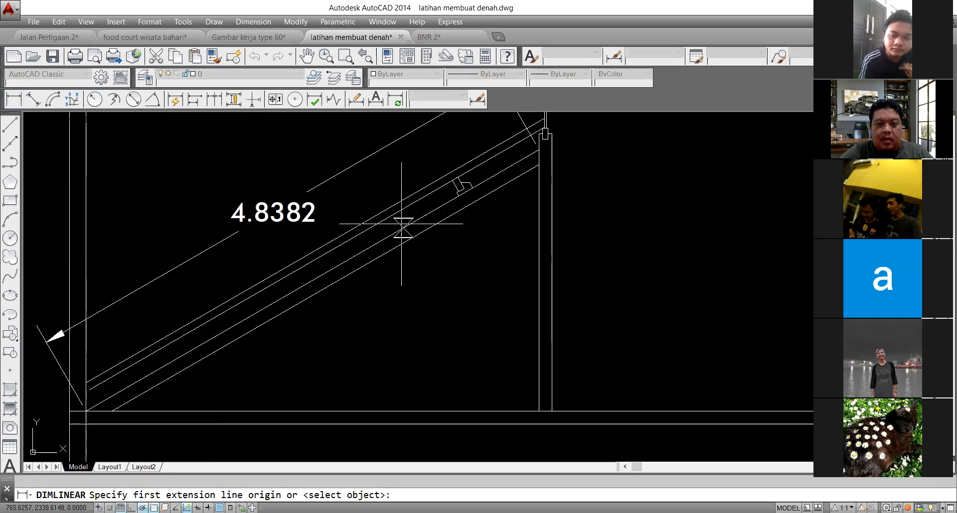
click(425, 215)
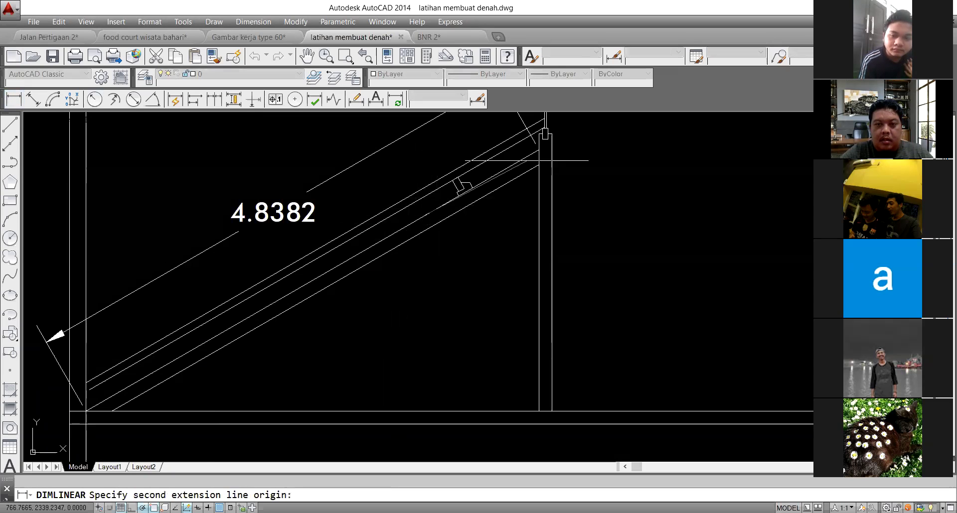
click(542, 143)
scroll(451, 274, down, 3)
scroll(449, 273, down, 1)
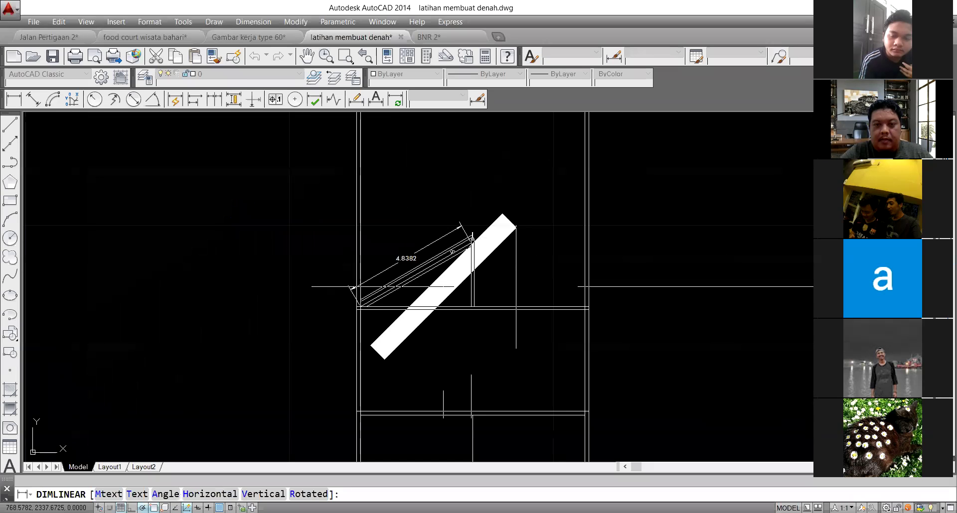
key(Escape)
click(482, 98)
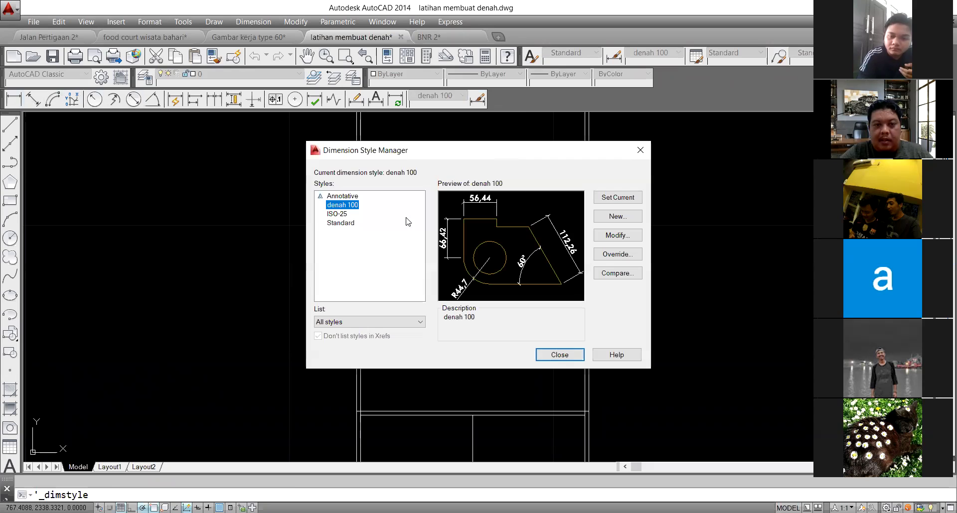
click(618, 236)
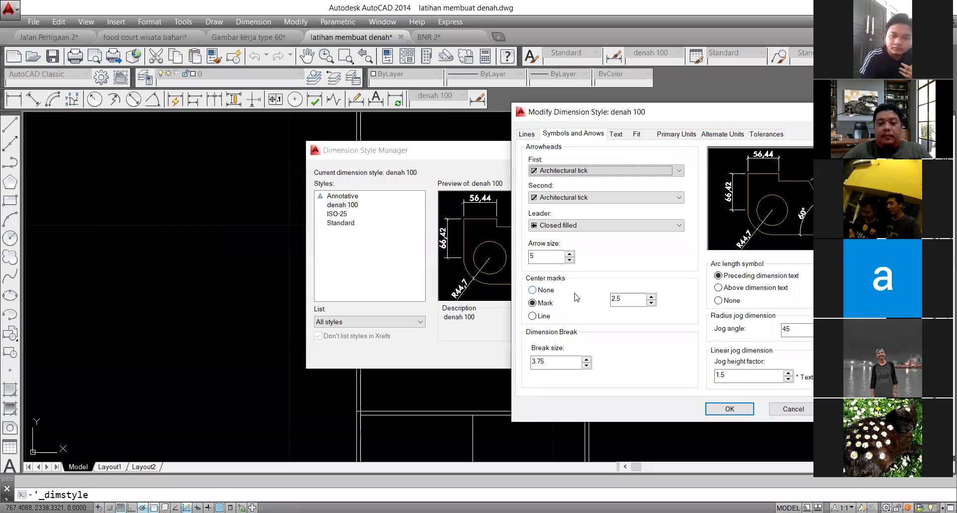
key(Return)
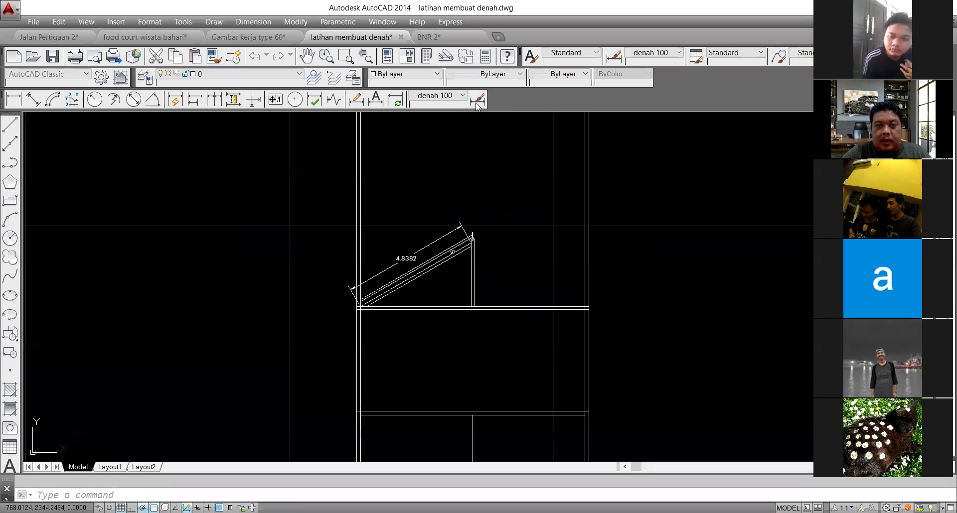
Step: Create a dimension style named skala 10 based on denah 100 and set its text height to 0.5
click(611, 216)
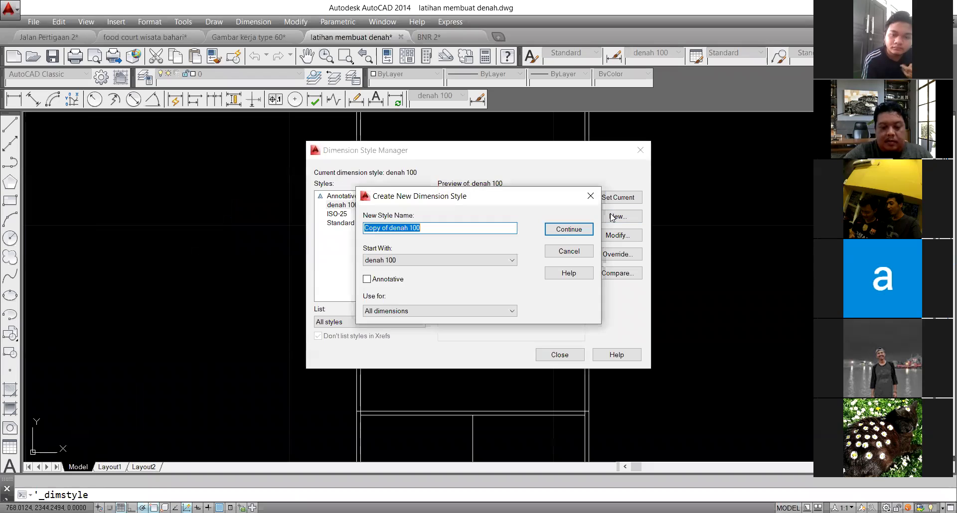
text(10)
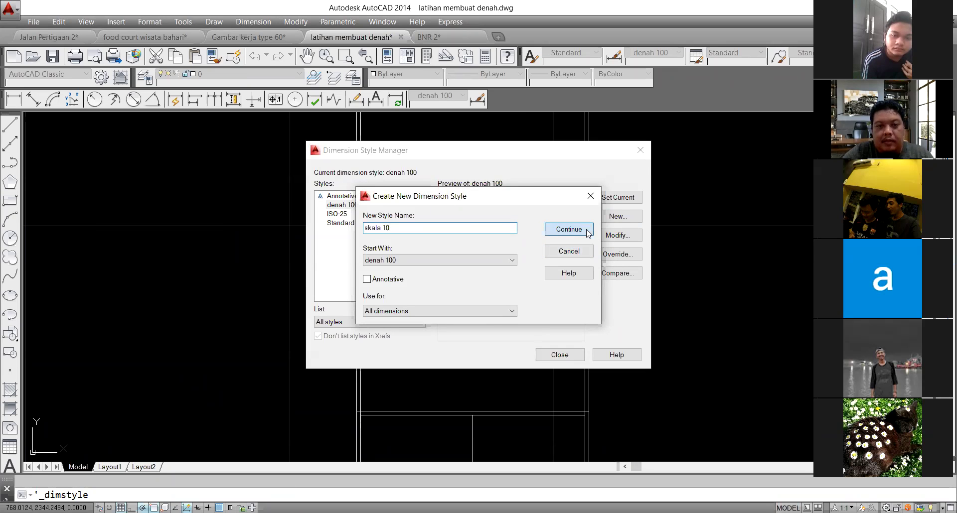
click(569, 229)
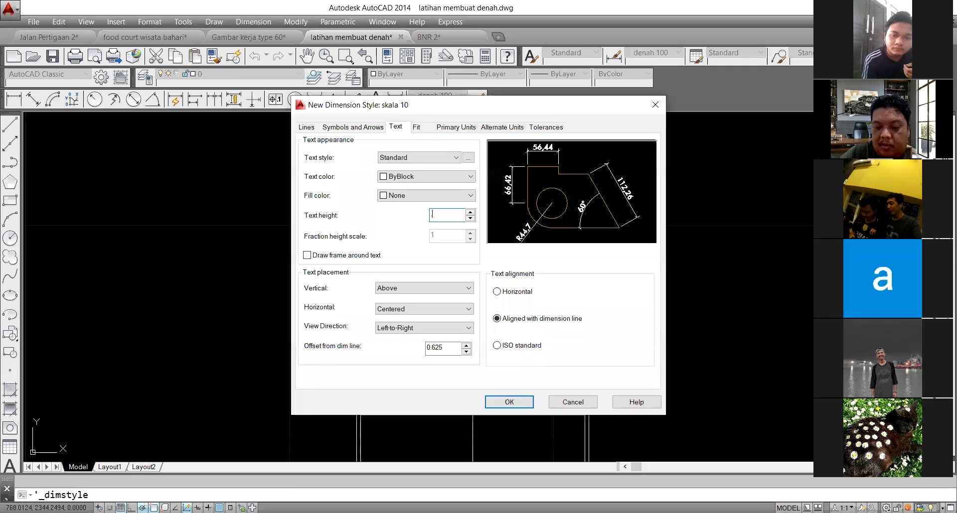
click(454, 127)
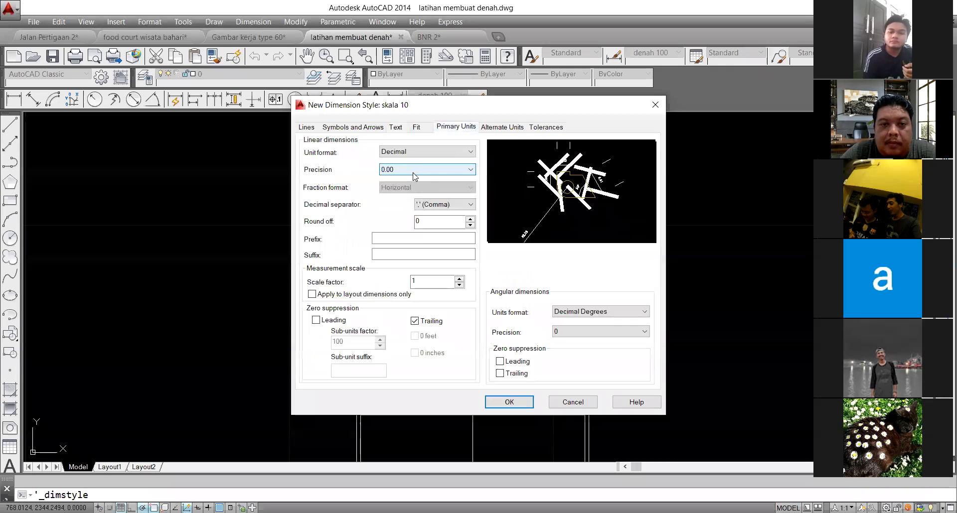
Step: Set the arrow size of the skala 10 dimension style to 0.1
click(345, 128)
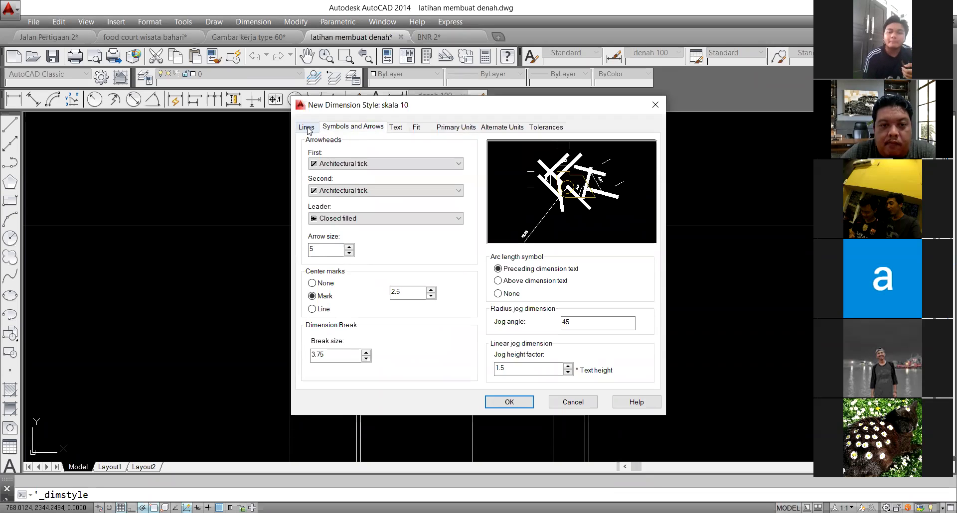
double_click(318, 251)
text(.1)
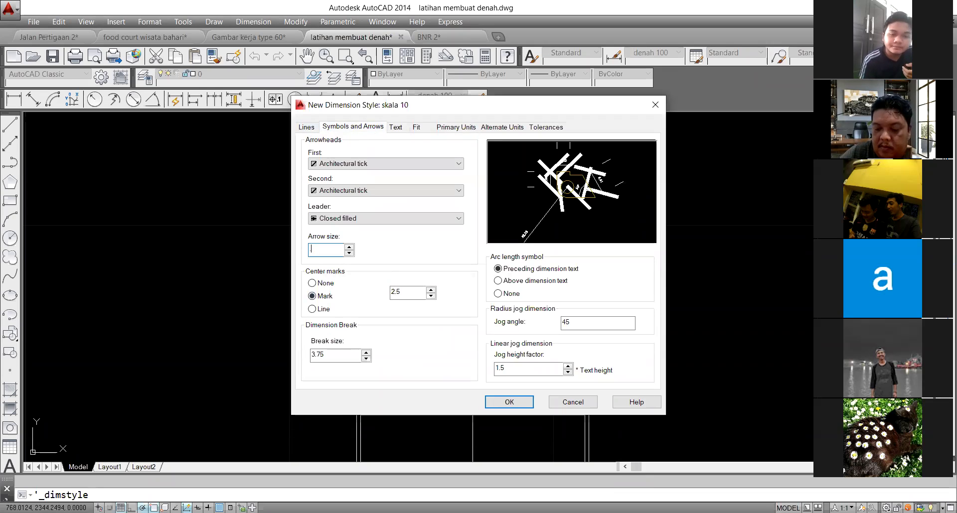
Step: Set the extension beyond dimension lines, offset from origin and baseline spacing of skala 10 to 0.1
click(305, 127)
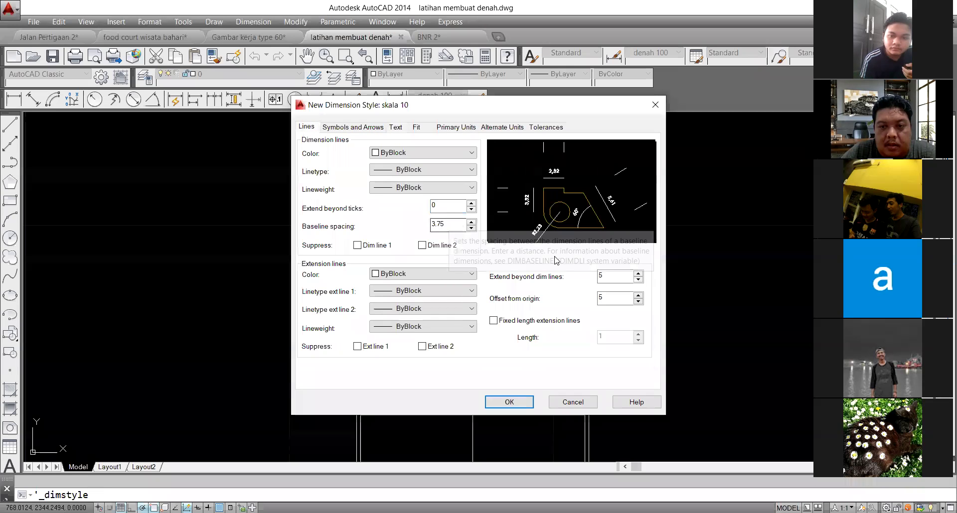
click(600, 276)
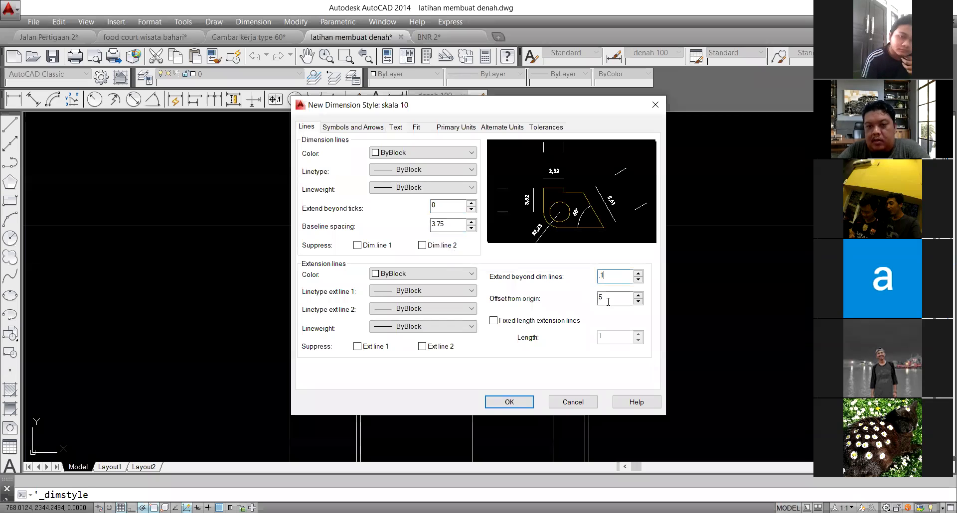
key(Tab)
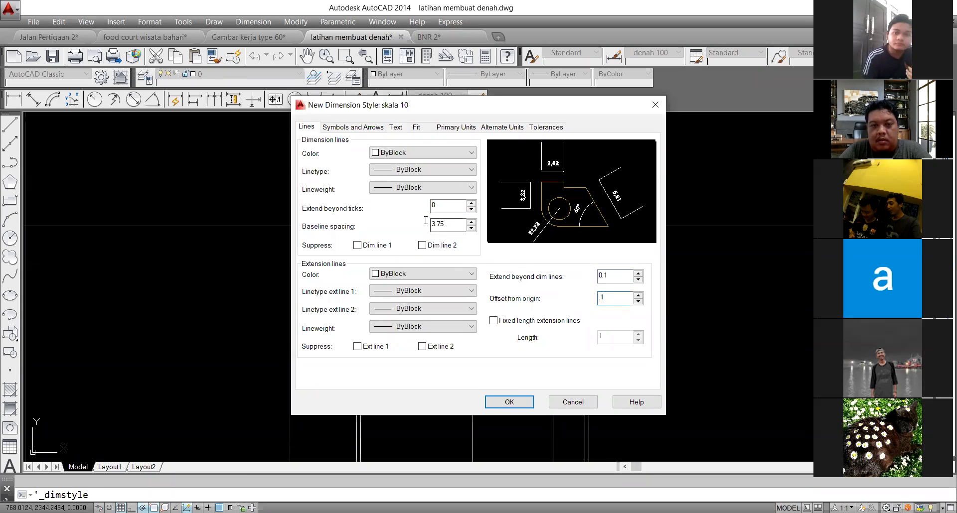
drag(426, 221, 409, 223)
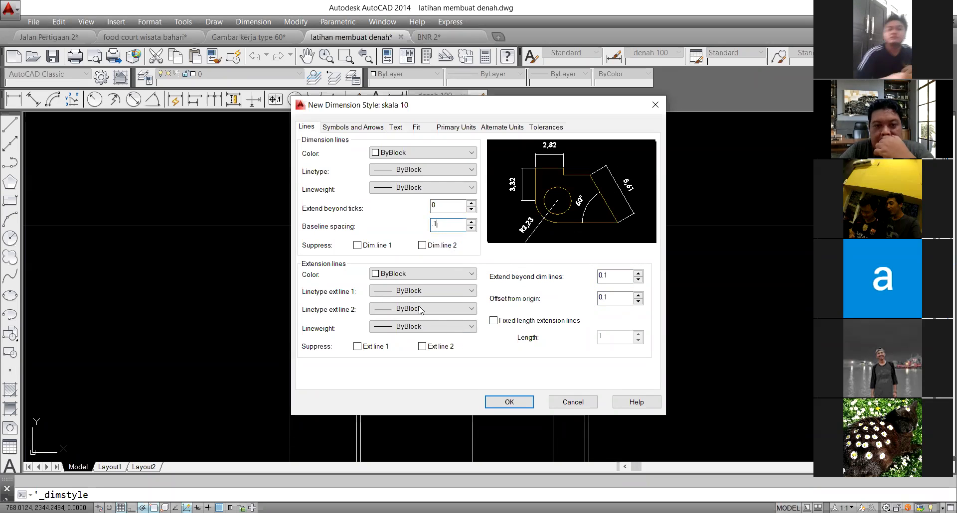
Step: Review the arrow and text settings, save the skala 10 style and close the Dimension Style Manager
click(340, 127)
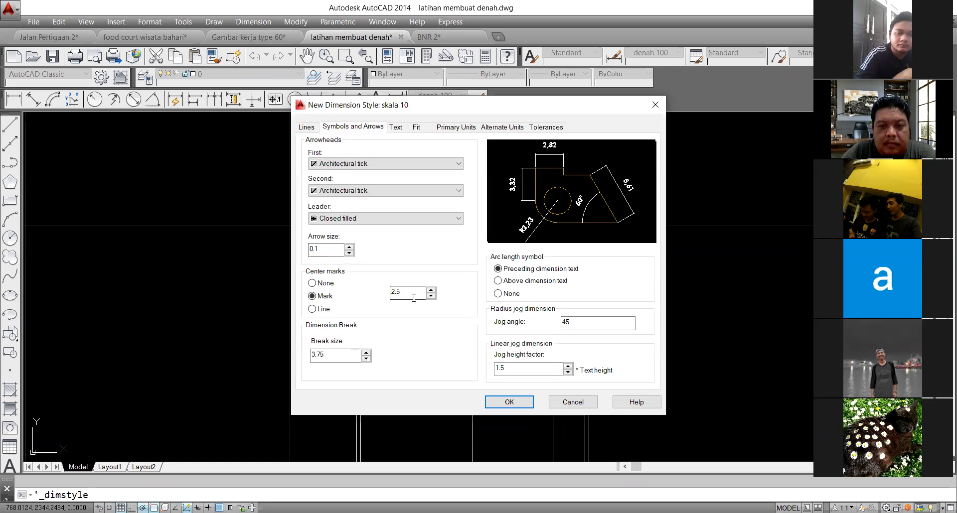
click(396, 128)
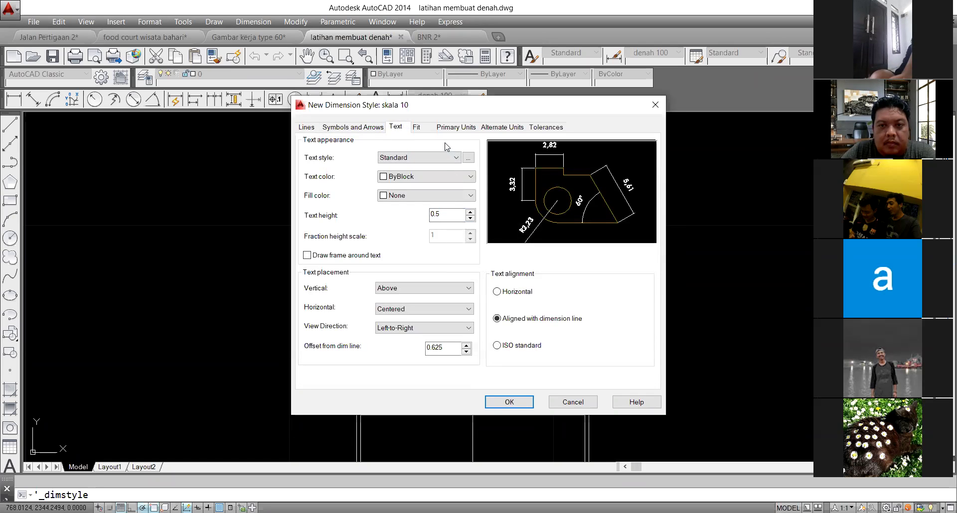
click(509, 402)
click(557, 356)
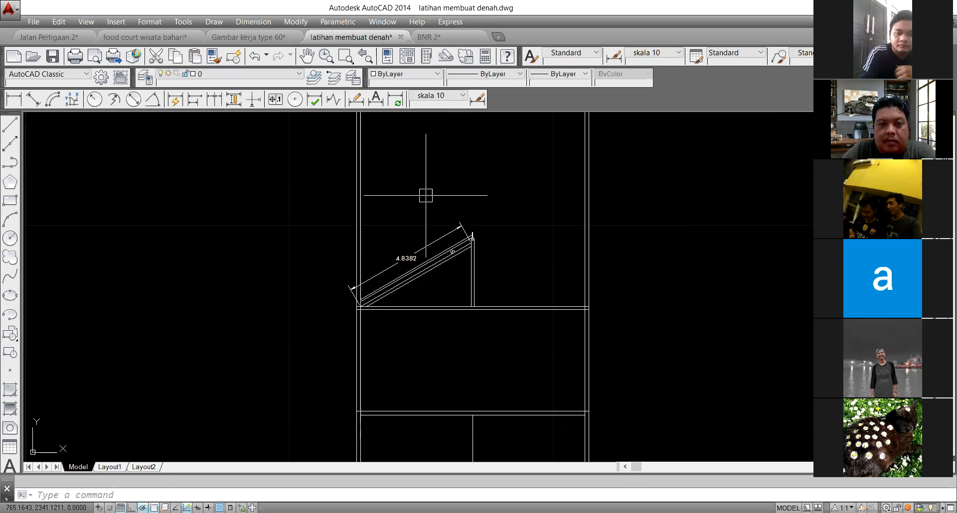
Step: Add an aligned dimension below the rafter, from the divided line's upper end to its nearest division point
click(33, 99)
scroll(479, 255, up, 3)
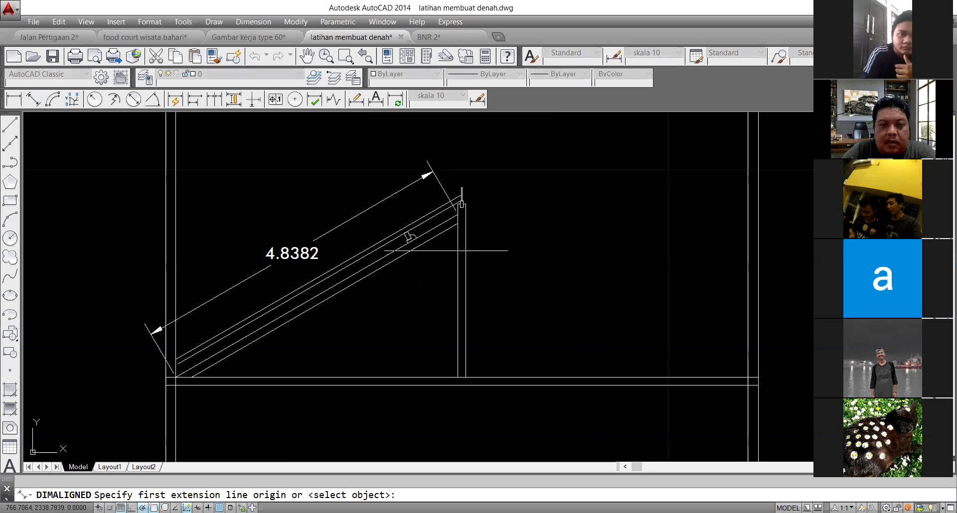
scroll(188, 389, up, 2)
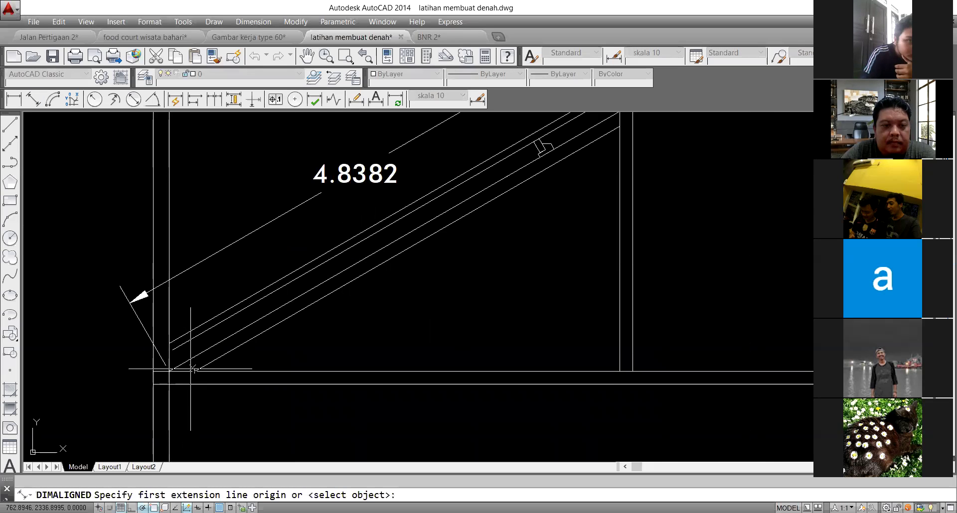
scroll(190, 370, down, 3)
scroll(392, 246, up, 3)
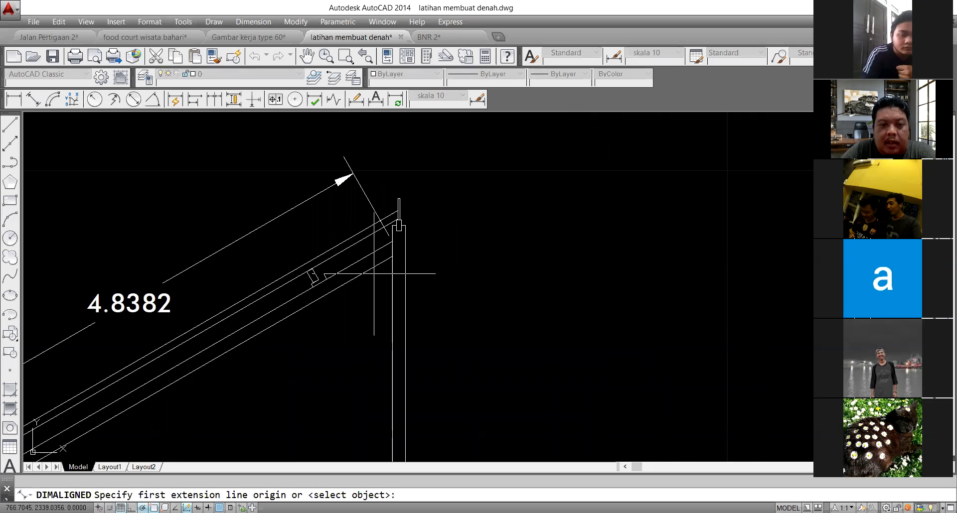
click(392, 241)
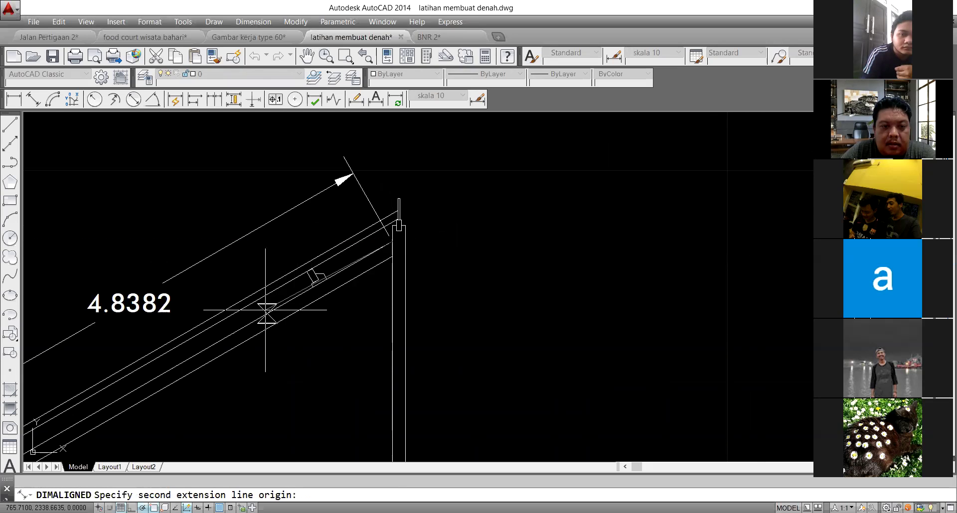
click(289, 315)
scroll(313, 339, down, 3)
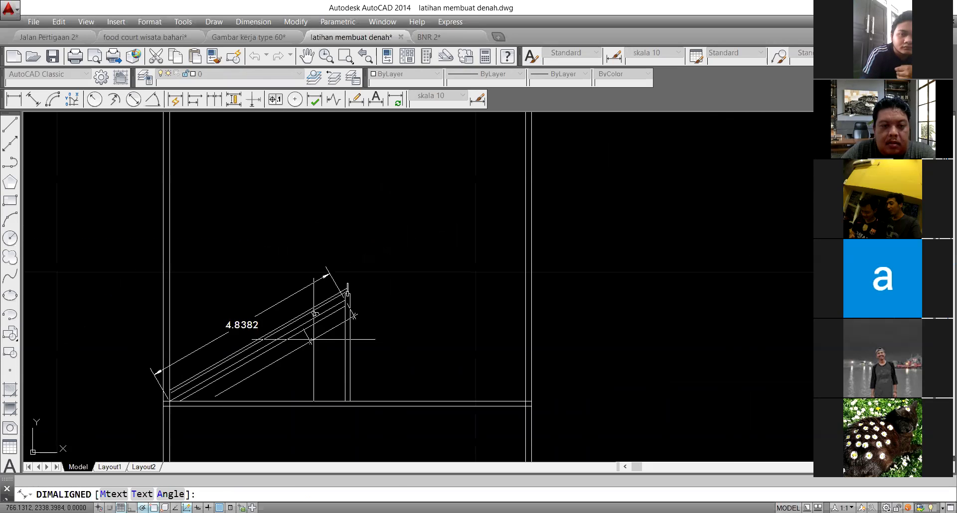
click(314, 339)
Step: Delete the aligned dimension just placed below the rafter
scroll(281, 364, up, 3)
click(376, 371)
click(342, 325)
key(Delete)
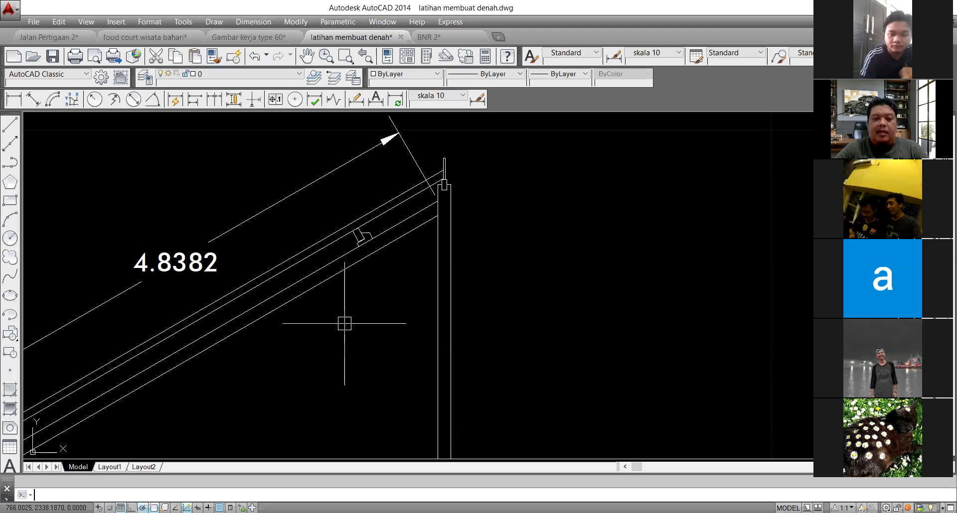
Step: Draw a line from the midpoint of the purlin rectangle's upper edge perpendicular to the divided line below
click(332, 204)
click(382, 266)
scroll(371, 258, up, 6)
key(Escape)
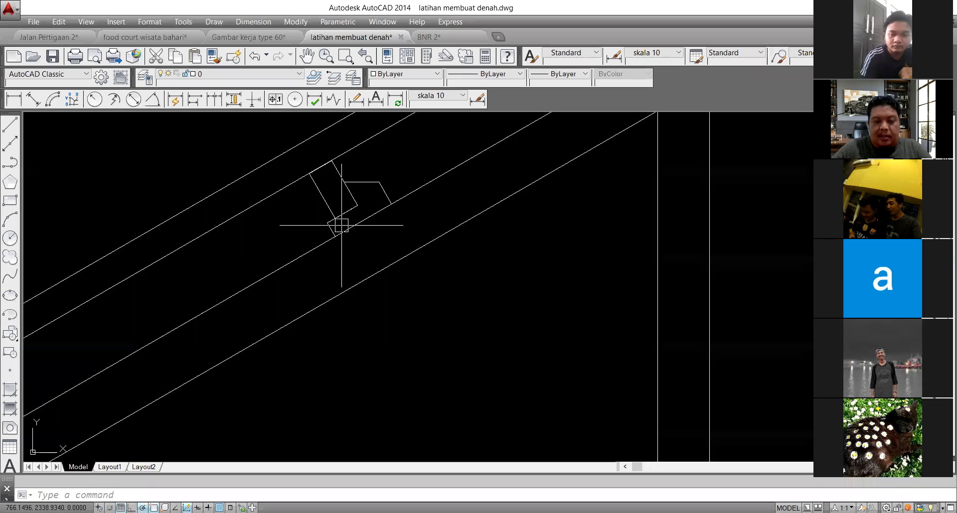
text(l)
key(Return)
scroll(320, 166, up, 2)
click(323, 172)
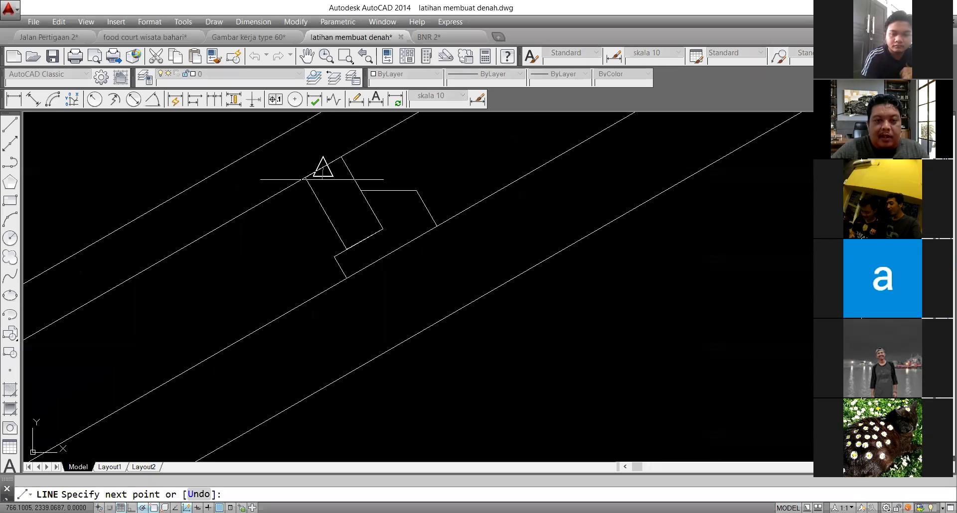
click(374, 255)
key(Return)
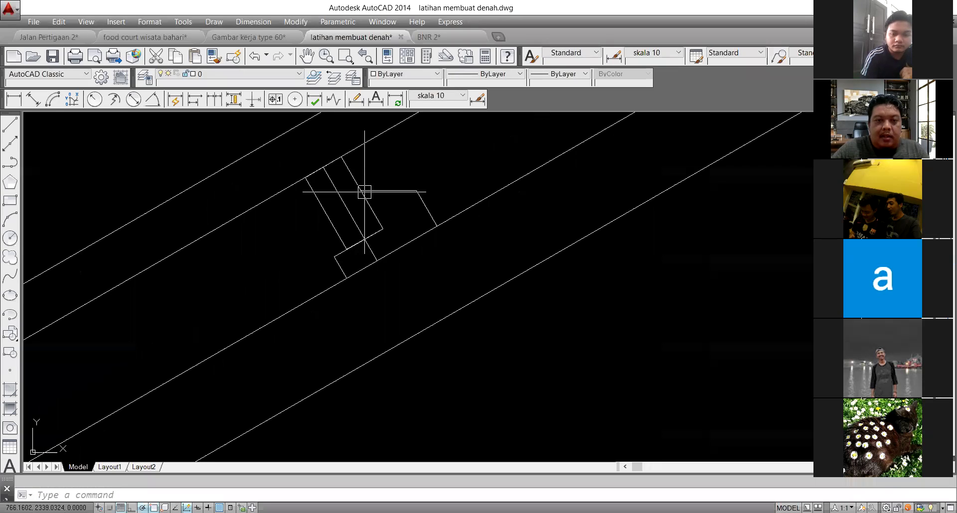
scroll(364, 191, up, 2)
click(387, 171)
click(309, 269)
click(347, 300)
click(347, 314)
scroll(389, 193, down, 2)
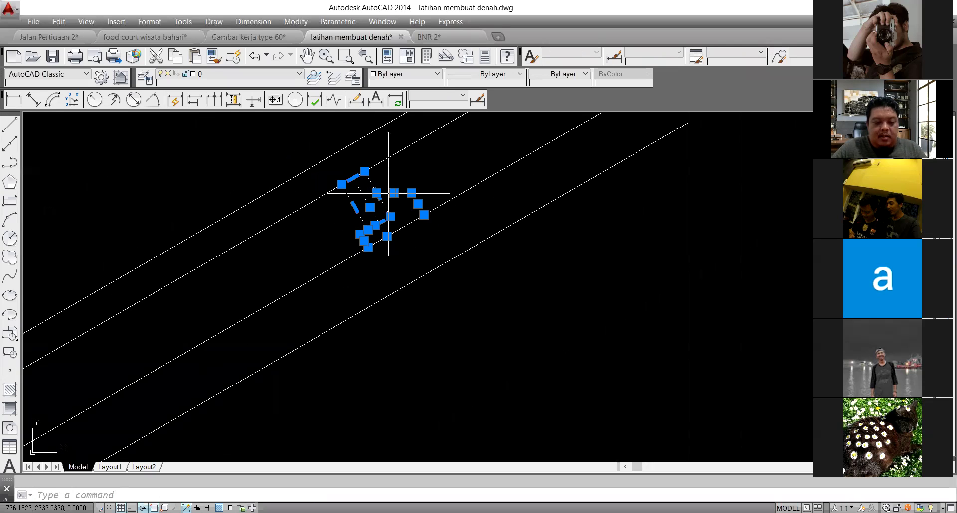
scroll(398, 209, up, 2)
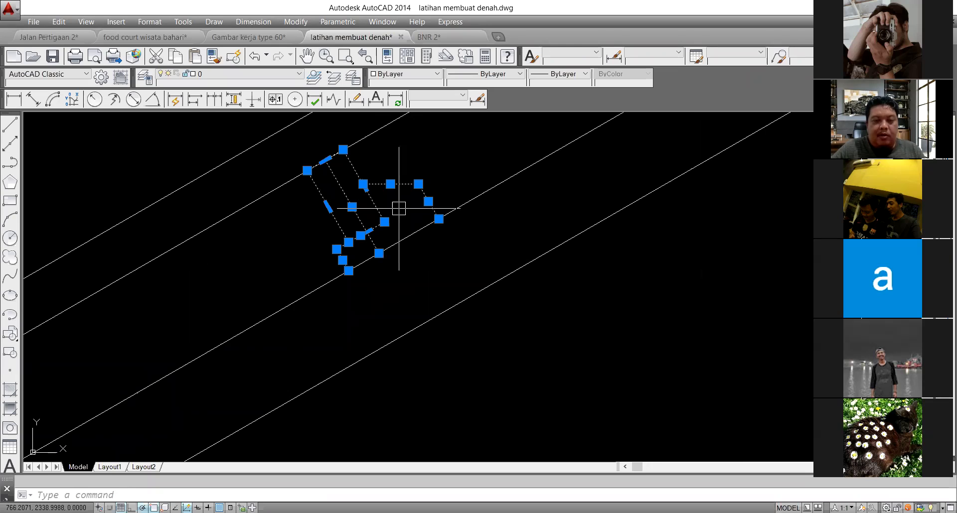
key(Escape)
Step: Copy the purlin detail with its perpendicular guide line from the guide line's lower end to the three division points along the rafter
scroll(379, 197, up, 2)
click(423, 160)
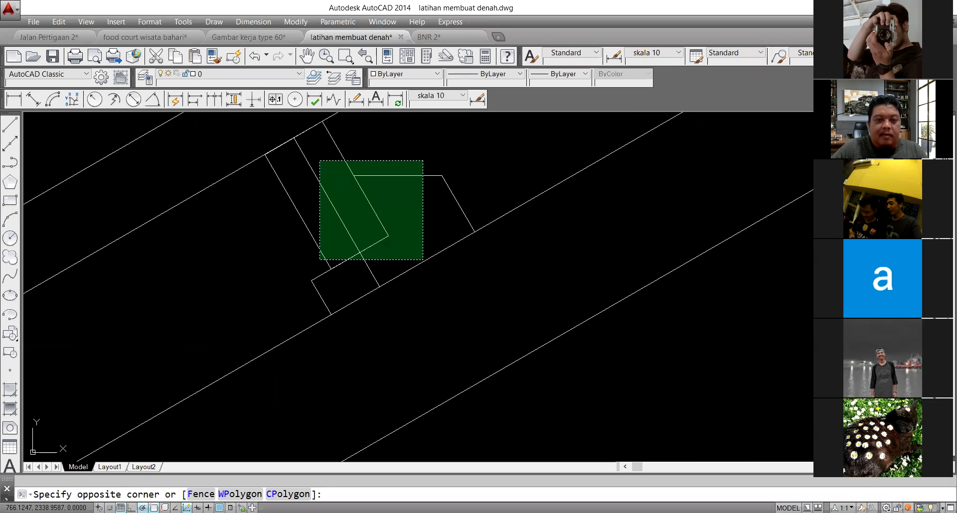
click(308, 244)
click(334, 243)
click(303, 302)
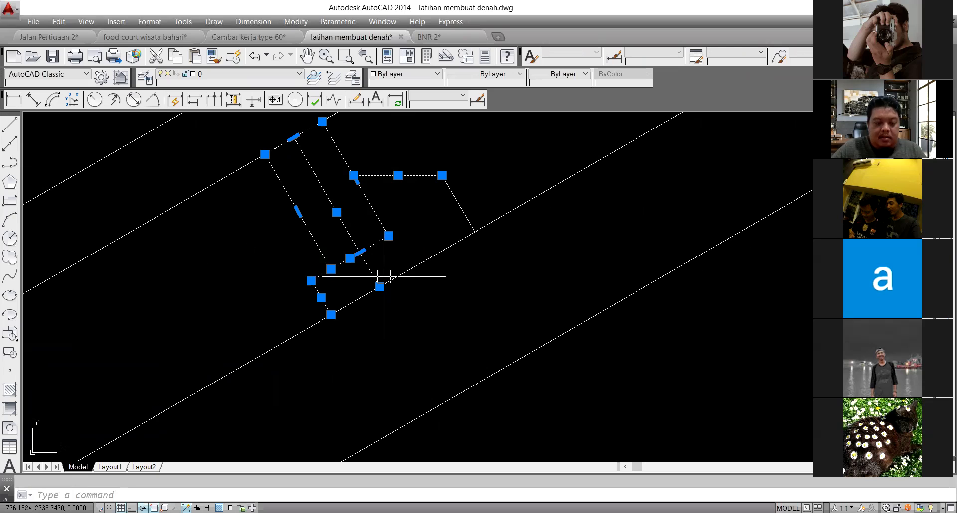
click(466, 189)
click(436, 208)
text(cp)
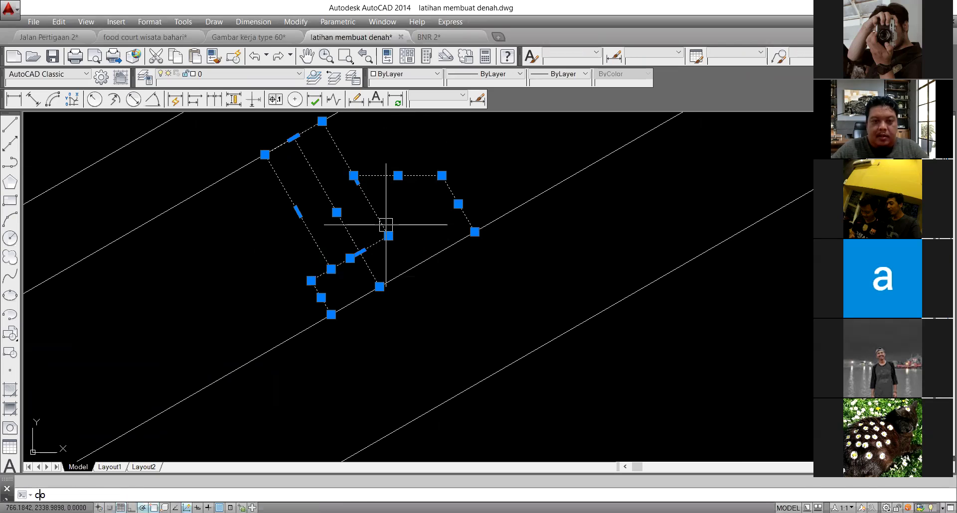
key(space)
click(379, 285)
scroll(388, 279, down, 4)
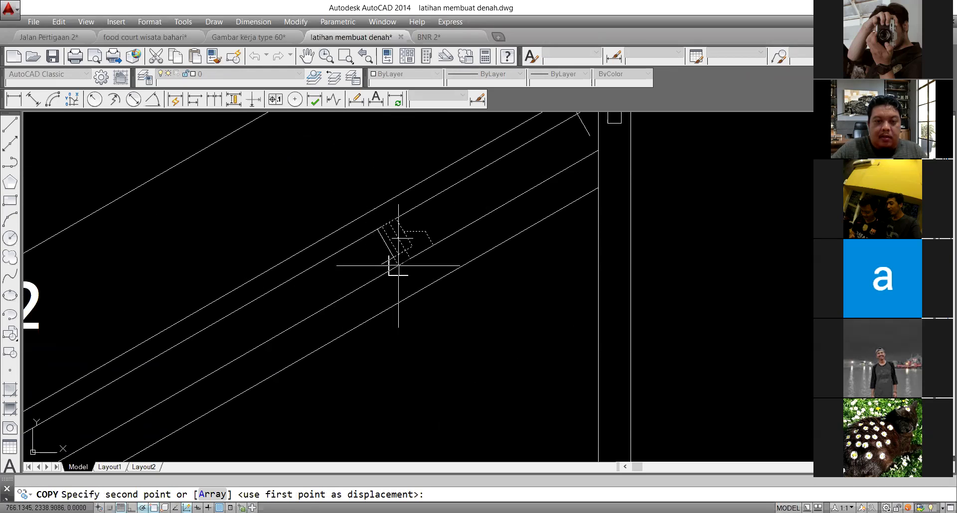
scroll(454, 231, down, 3)
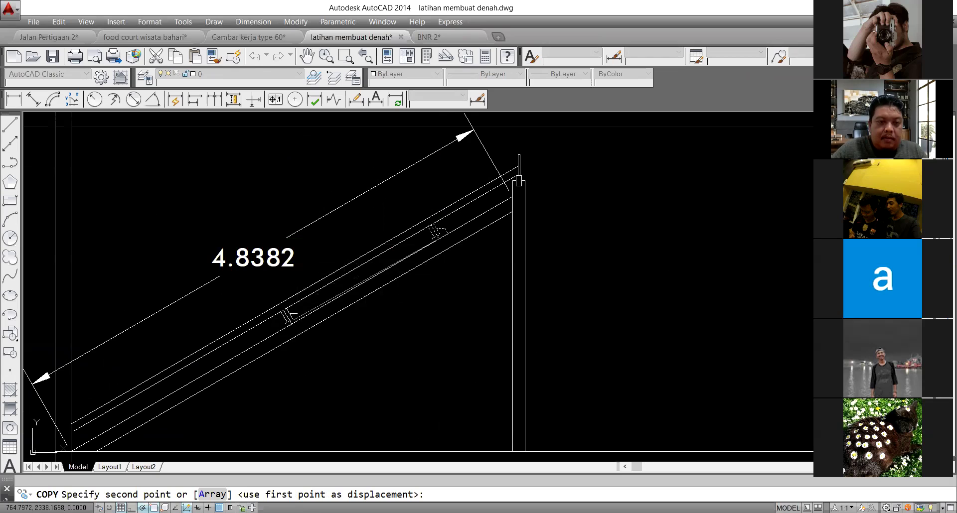
click(291, 324)
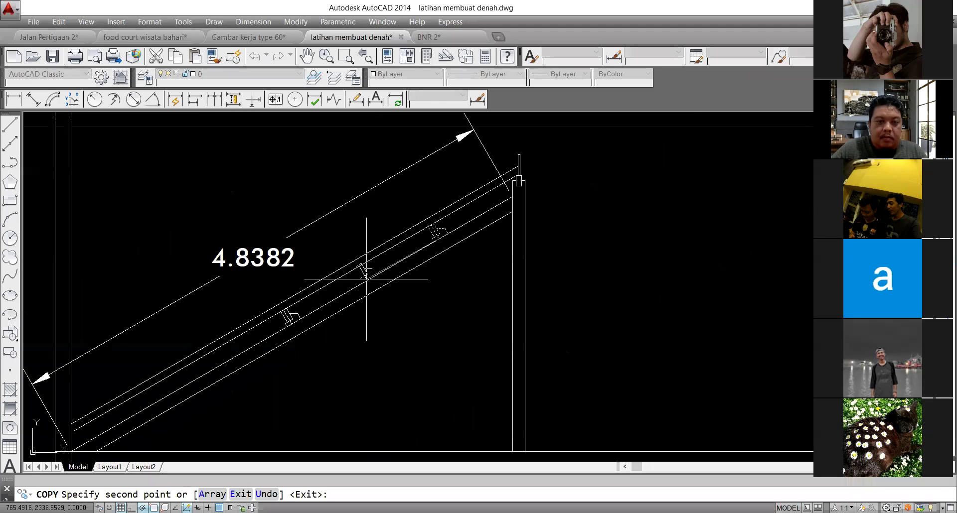
click(402, 260)
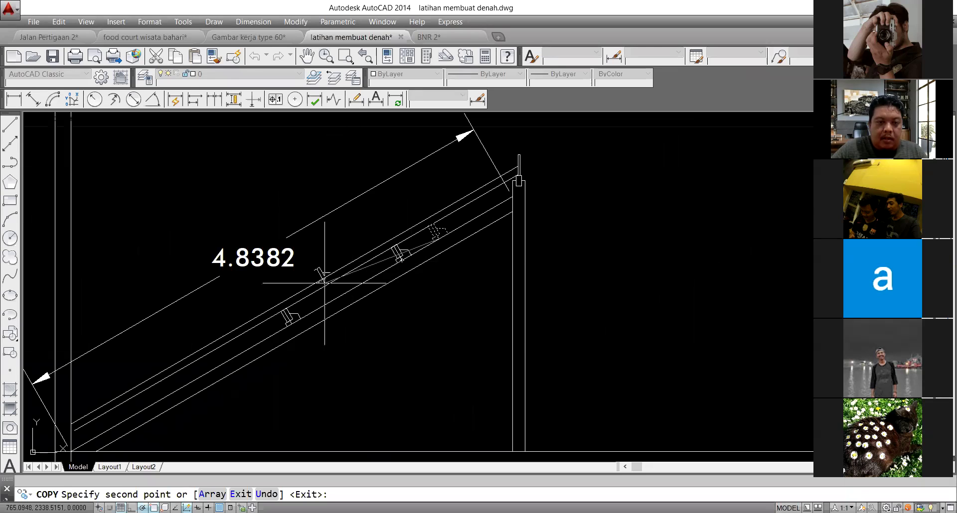
click(181, 387)
key(Escape)
Step: Delete the original purlin detail near the rafter's upper end
scroll(402, 249, up, 2)
click(428, 188)
click(490, 260)
text(e)
key(space)
Step: Delete the perpendicular guide lines from the purlin copies along the rafter
scroll(387, 267, up, 6)
click(401, 249)
text(e)
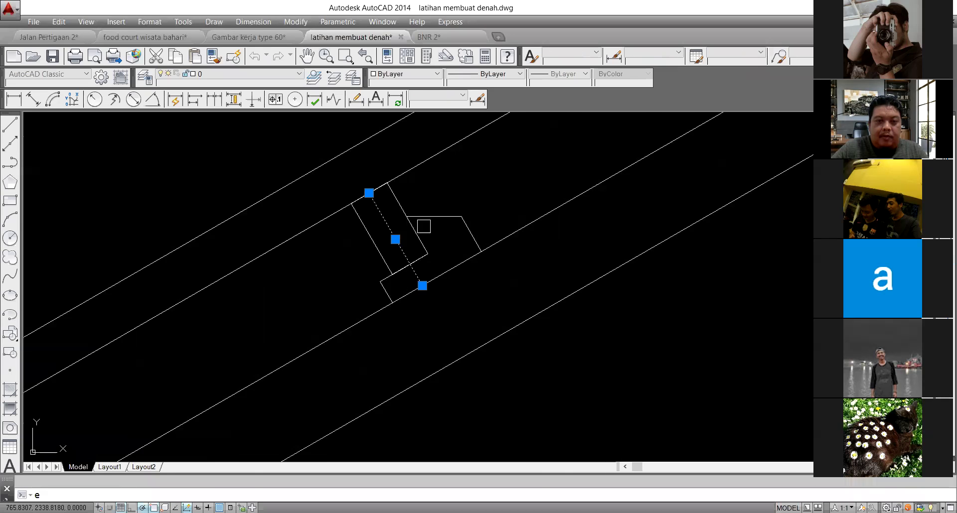
key(space)
scroll(451, 206, down, 8)
scroll(392, 253, up, 4)
scroll(368, 235, down, 6)
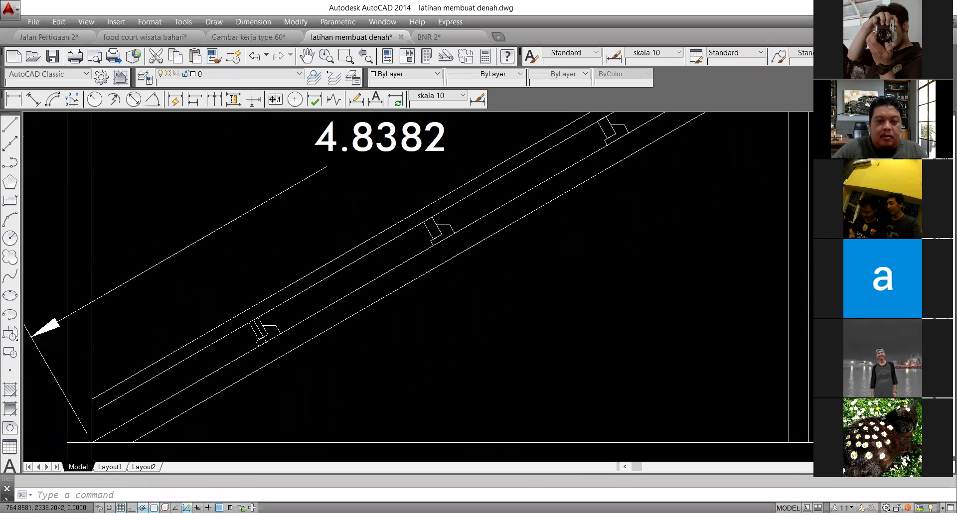
scroll(305, 311, up, 4)
scroll(312, 300, down, 8)
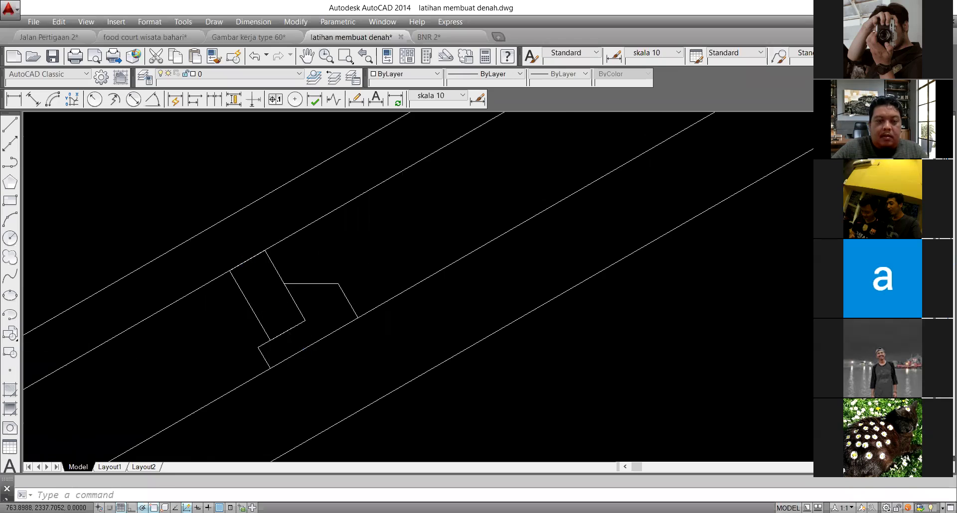
scroll(261, 305, up, 3)
scroll(321, 292, down, 3)
Step: Offset the outer wall's outside edge line outward by 0.8
scroll(323, 316, up, 2)
text(o)
key(Return)
text(.8)
key(Return)
click(336, 328)
click(276, 342)
key(Return)
key(Return)
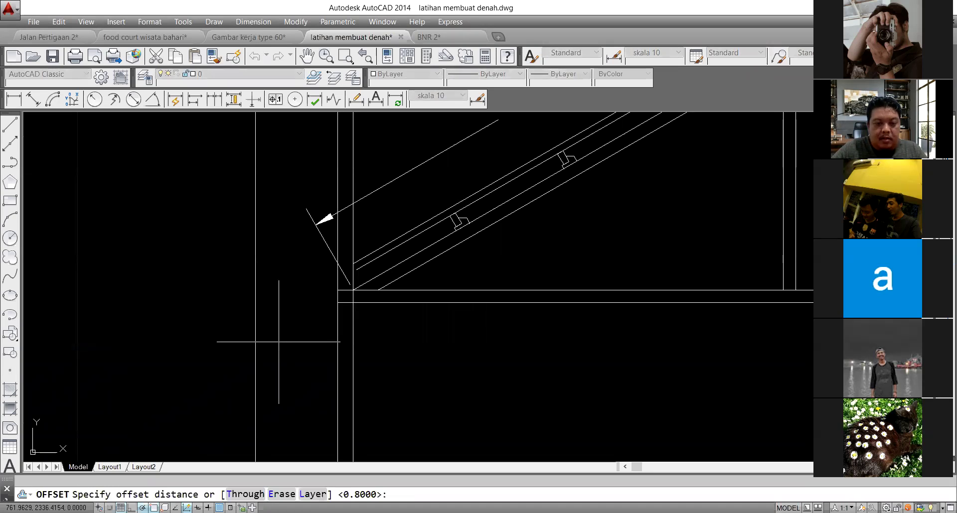
key(Escape)
Step: Extend the two upper roof lines past the wall to the offset line
text(ex)
key(Return)
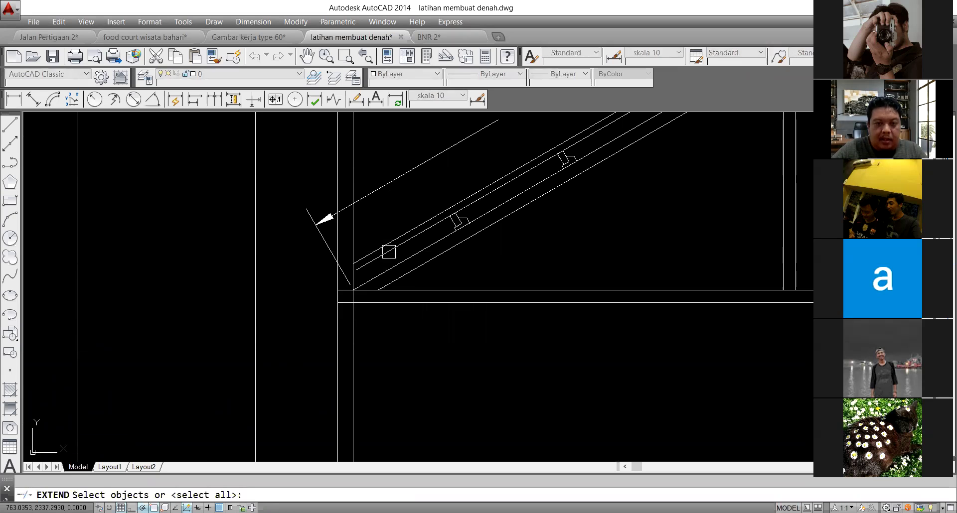
key(Return)
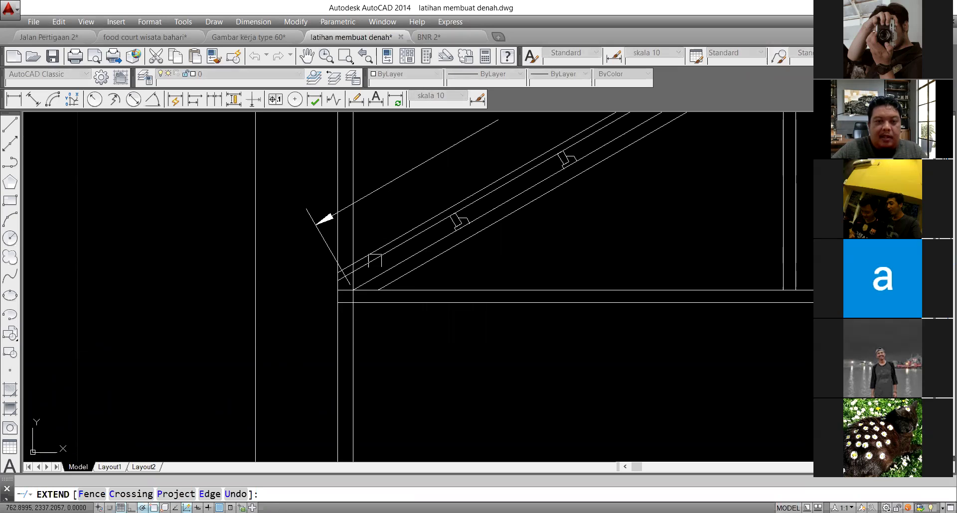
key(Escape)
Step: Copy the lowest purlin's rectangle into the open space between the rafter and the horizontal beam
scroll(342, 290, up, 4)
scroll(334, 286, down, 6)
scroll(380, 274, up, 5)
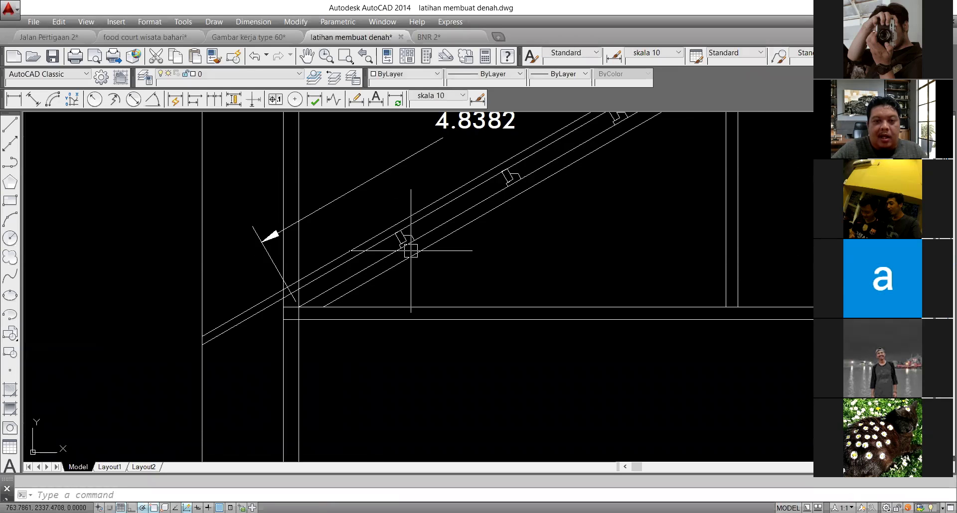
click(383, 213)
text(co)
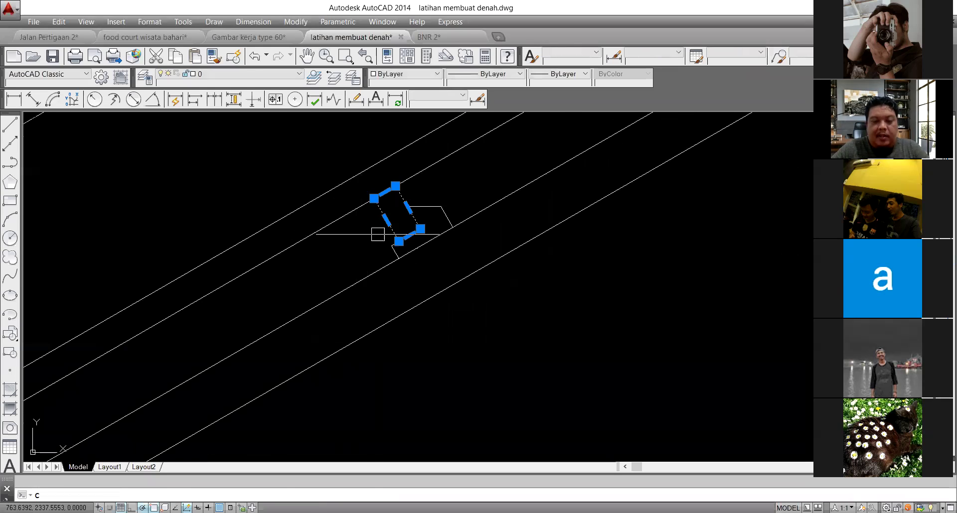
key(Return)
click(377, 233)
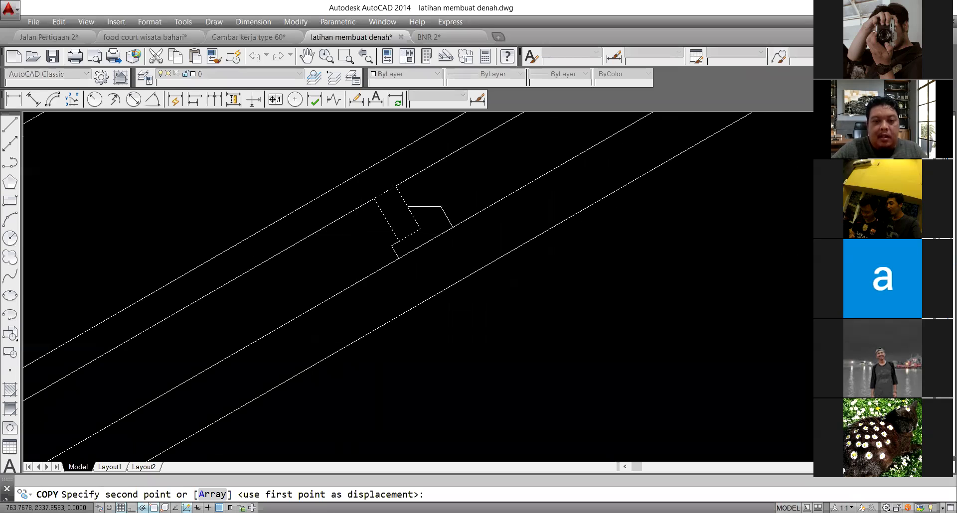
scroll(416, 239, down, 5)
click(414, 282)
scroll(414, 282, up, 3)
key(Escape)
Step: Move the copied rectangle by its lowest corner straight down onto the beam's upper line
scroll(440, 276, up, 4)
click(463, 252)
click(421, 265)
key(Return)
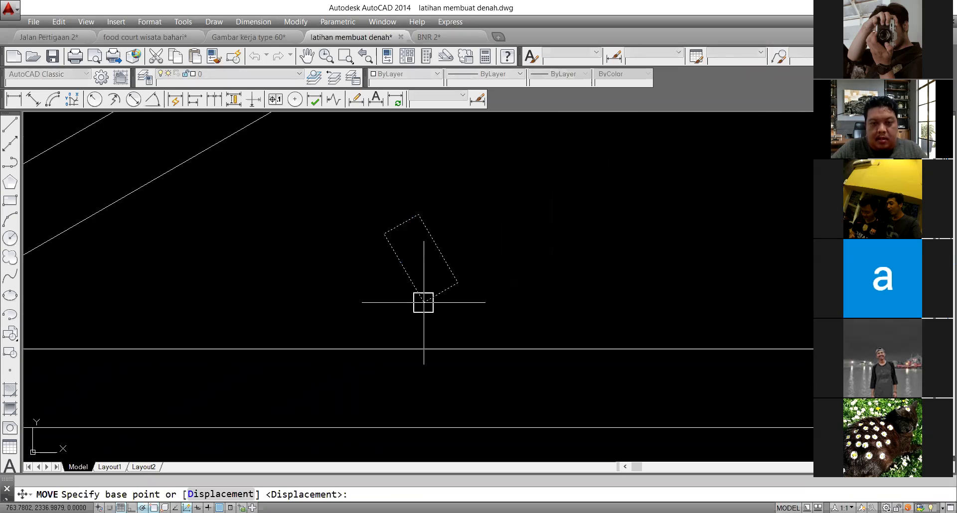
click(423, 303)
click(423, 349)
Step: Rotate the copied rectangle about its lowest corner, using its long side as reference, so it lies flat on the beam
click(388, 303)
text(ro)
key(Return)
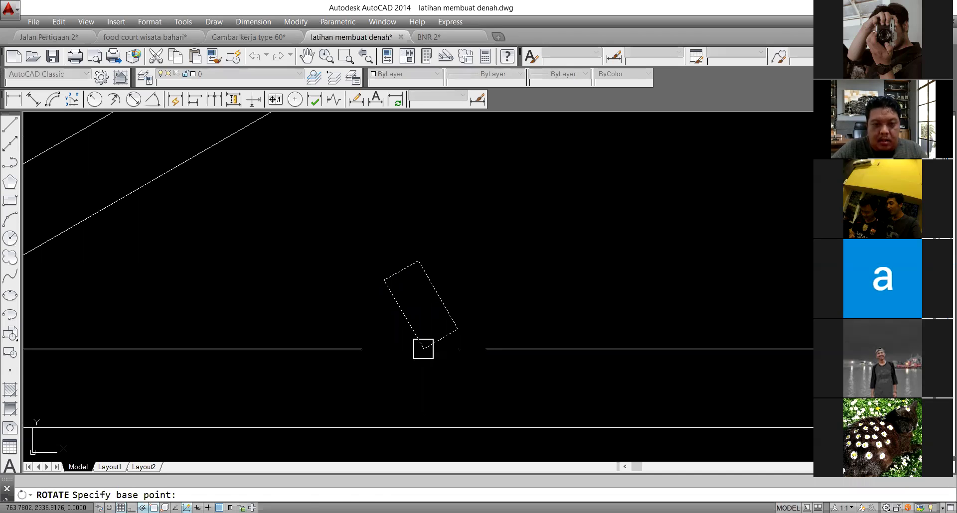
click(423, 349)
text(r)
key(Return)
click(423, 348)
click(384, 280)
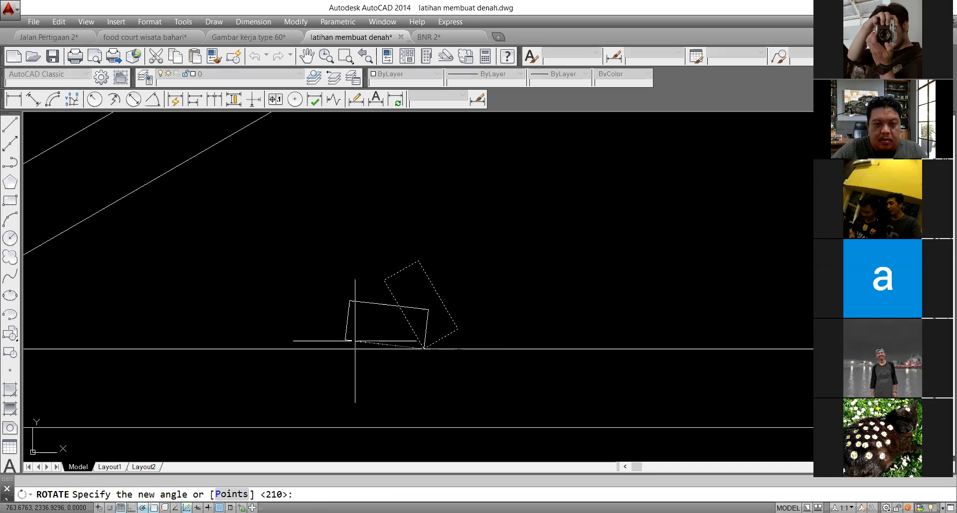
click(342, 342)
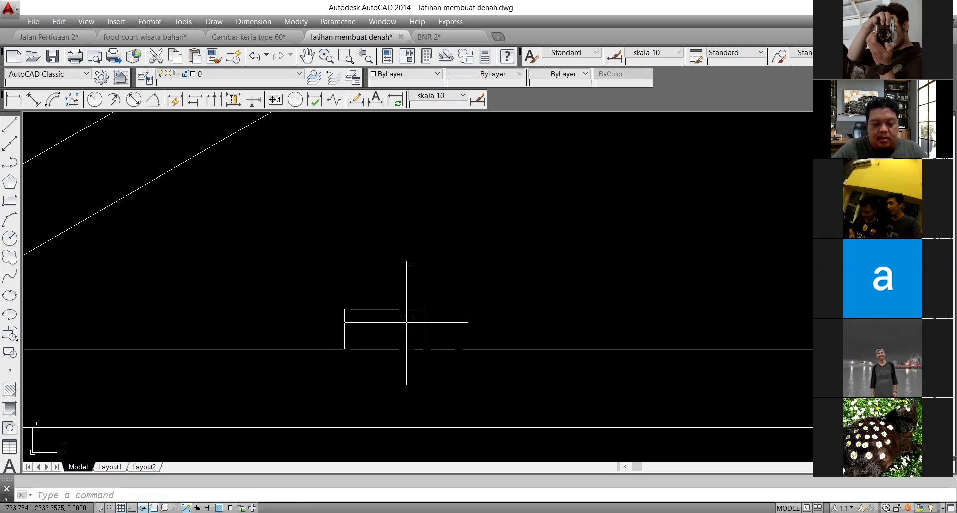
Step: Move the flat rectangle along the beam so its lower outer corner meets the beam's corner at the wall's outside edge
click(393, 309)
scroll(373, 288, down, 2)
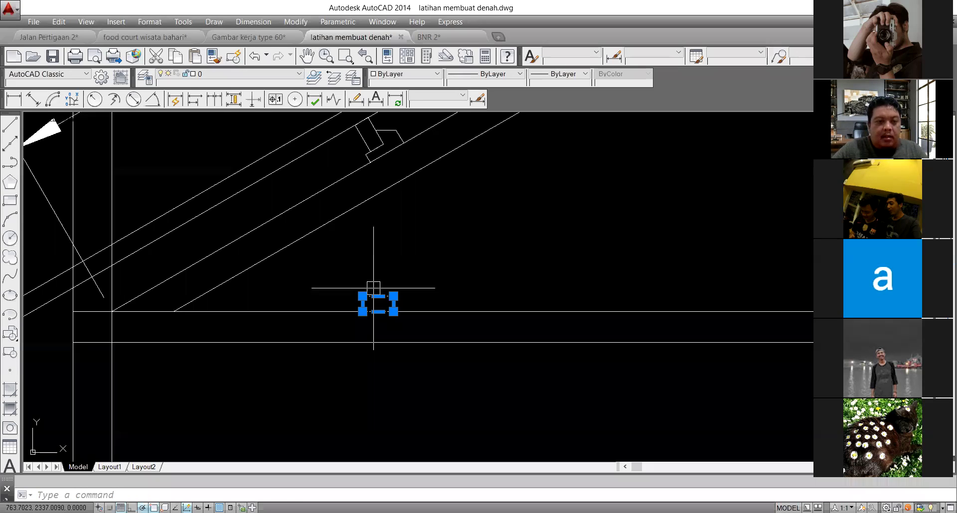
text(m)
key(Return)
click(363, 312)
scroll(88, 301, up, 3)
click(50, 327)
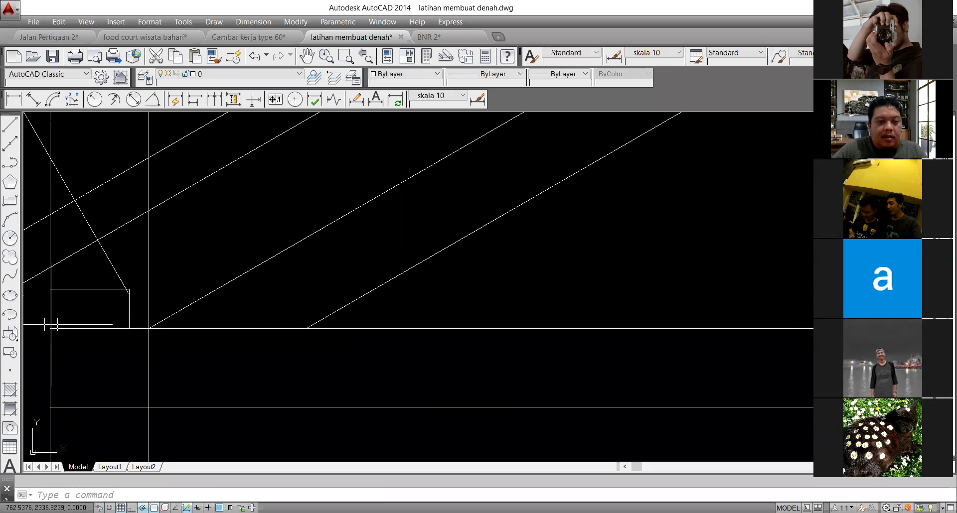
Step: Examine how the flat rectangle at the wall corner sits beneath the two extended roof lines
scroll(267, 264, down, 3)
scroll(231, 285, down, 3)
scroll(229, 288, up, 3)
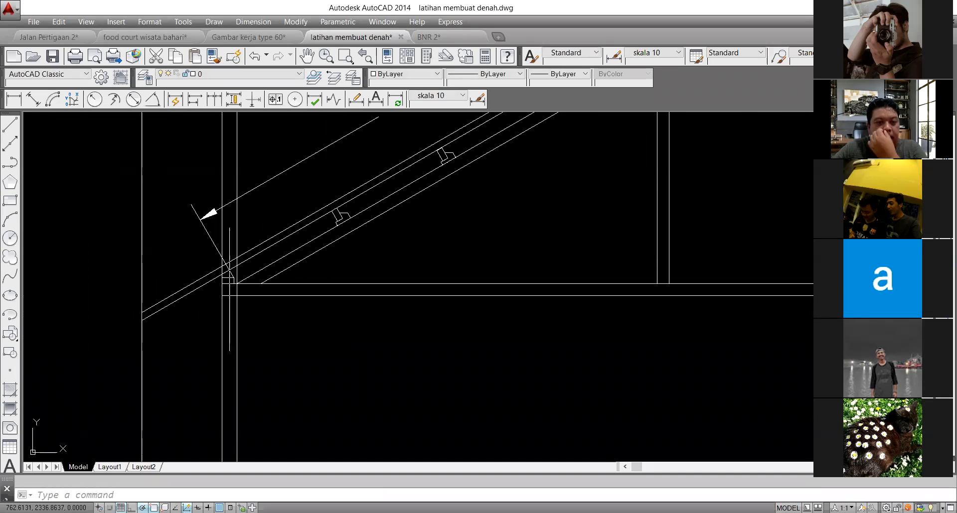
scroll(216, 261, up, 2)
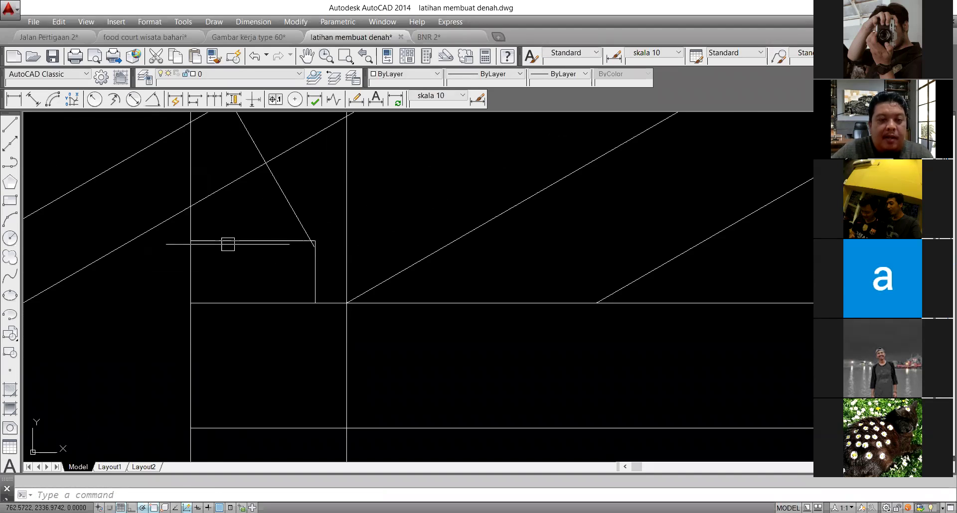
scroll(232, 249, down, 2)
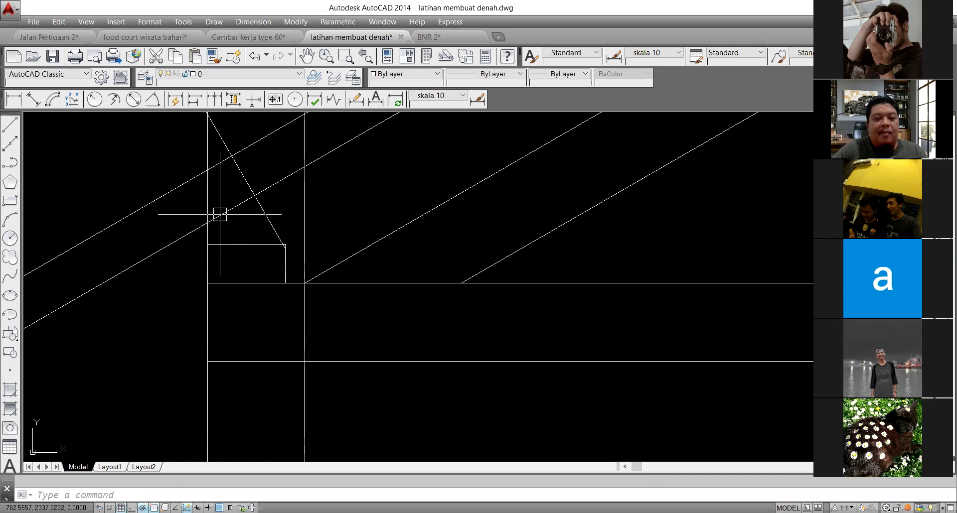
scroll(236, 230, down, 4)
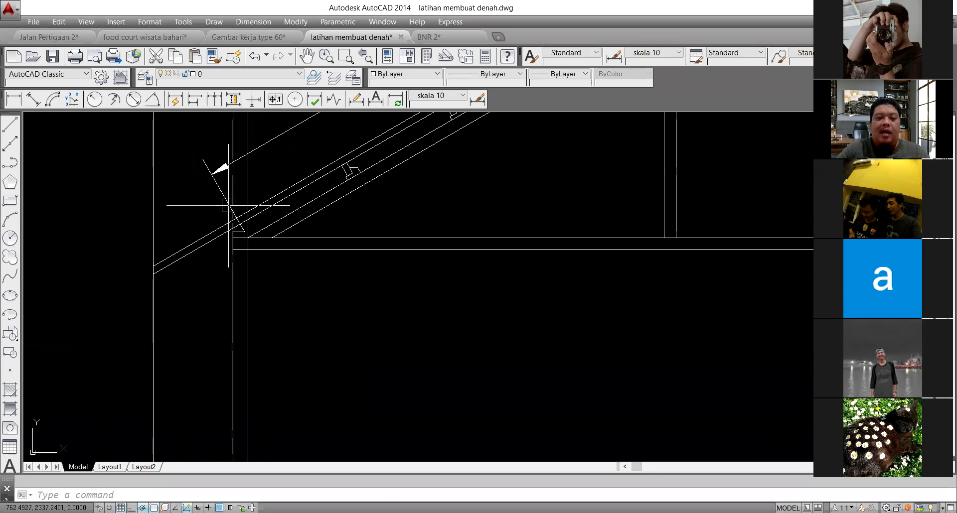
scroll(227, 205, up, 2)
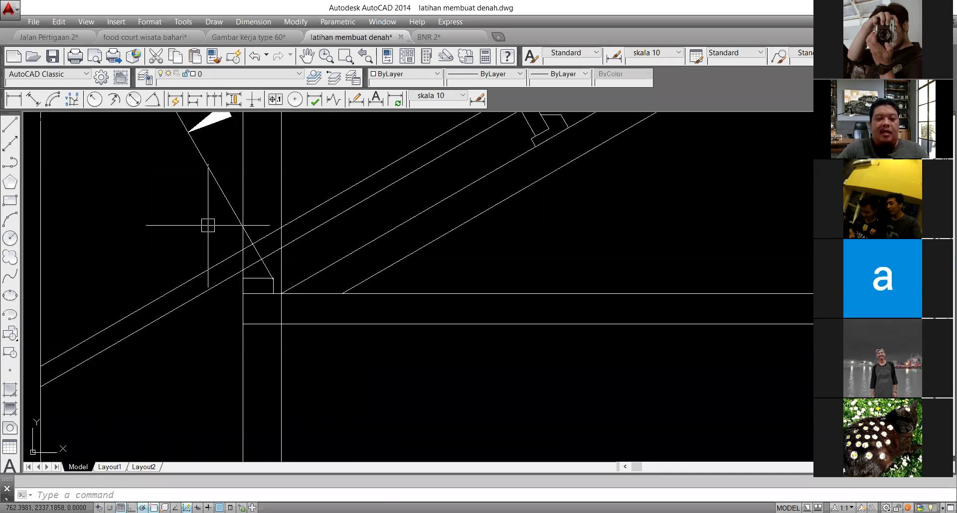
scroll(236, 269, up, 2)
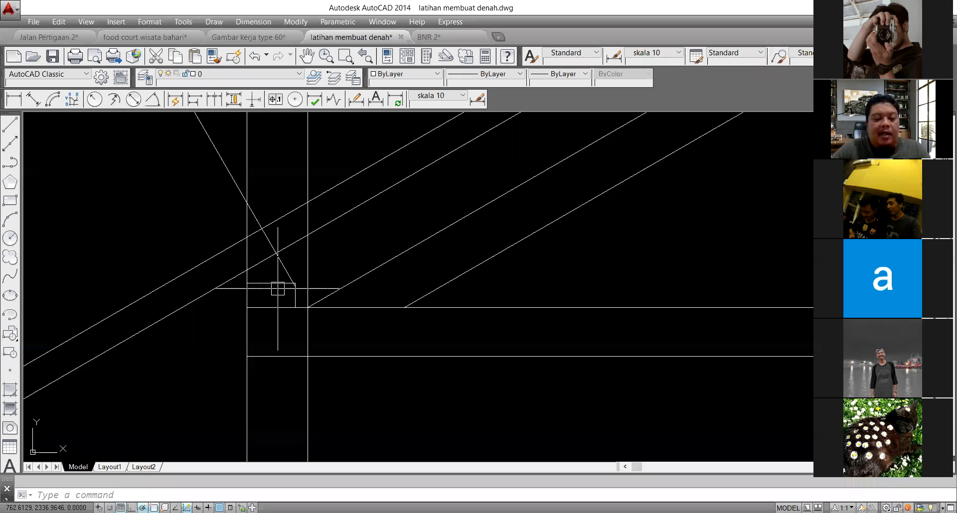
scroll(291, 272, down, 3)
click(259, 294)
click(248, 270)
scroll(382, 196, up, 1)
scroll(384, 183, up, 2)
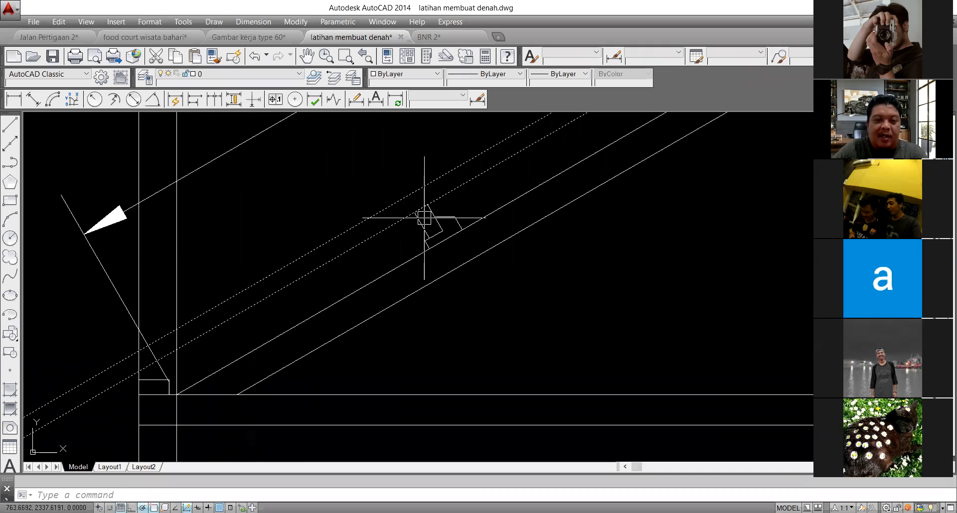
scroll(425, 218, up, 4)
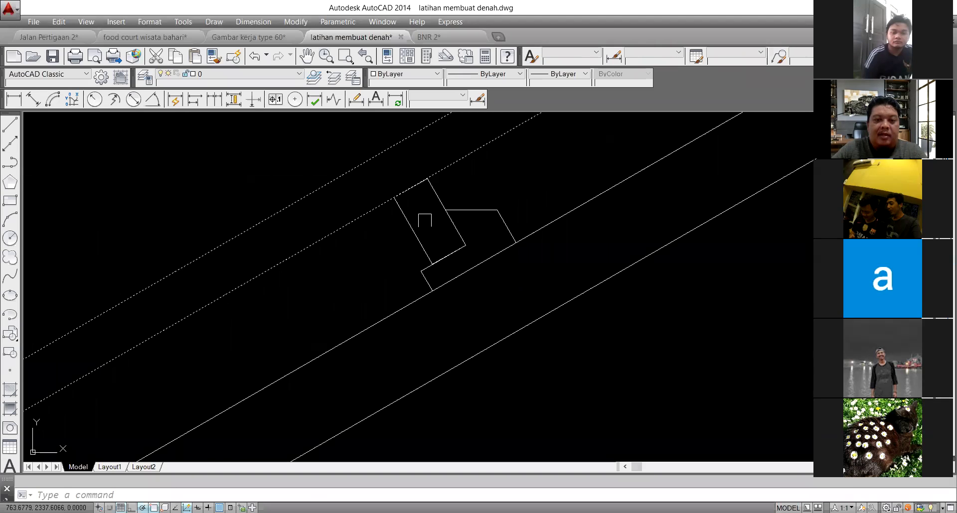
click(425, 218)
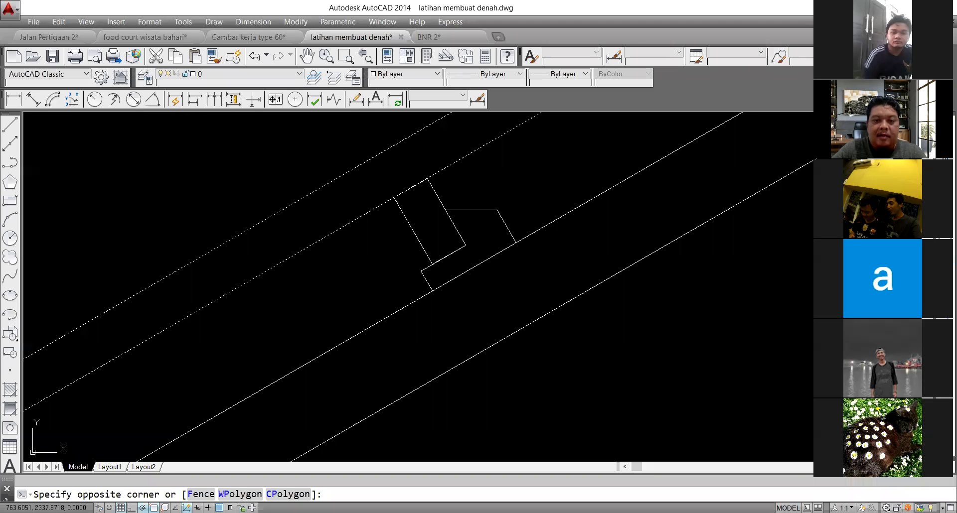
click(379, 239)
scroll(319, 223, down, 5)
click(319, 223)
click(403, 301)
click(506, 143)
click(576, 219)
scroll(407, 308, down, 4)
scroll(512, 217, up, 4)
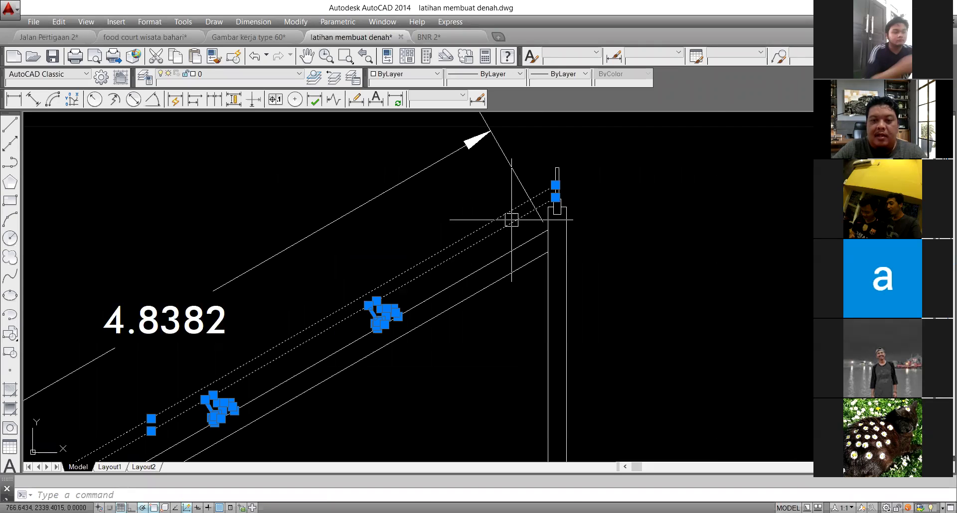
scroll(574, 187, down, 2)
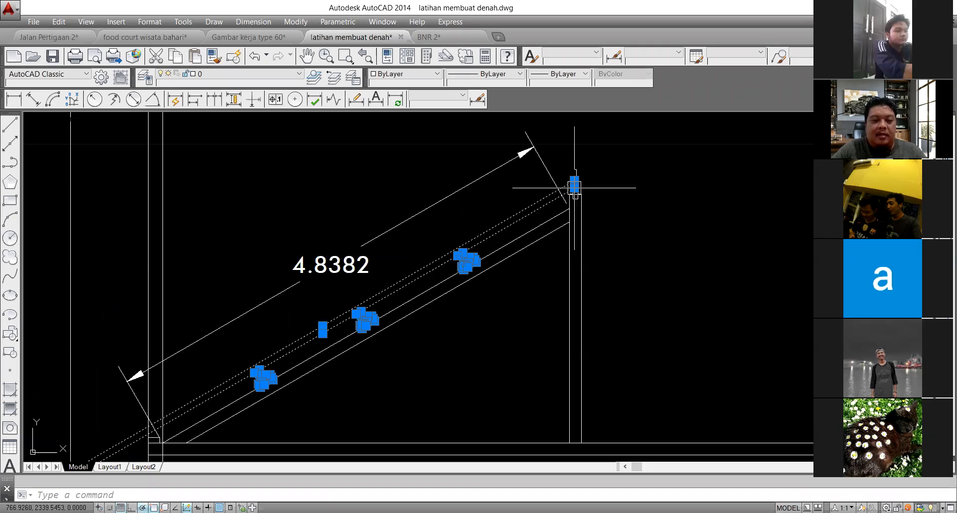
scroll(144, 440, up, 6)
scroll(154, 427, up, 2)
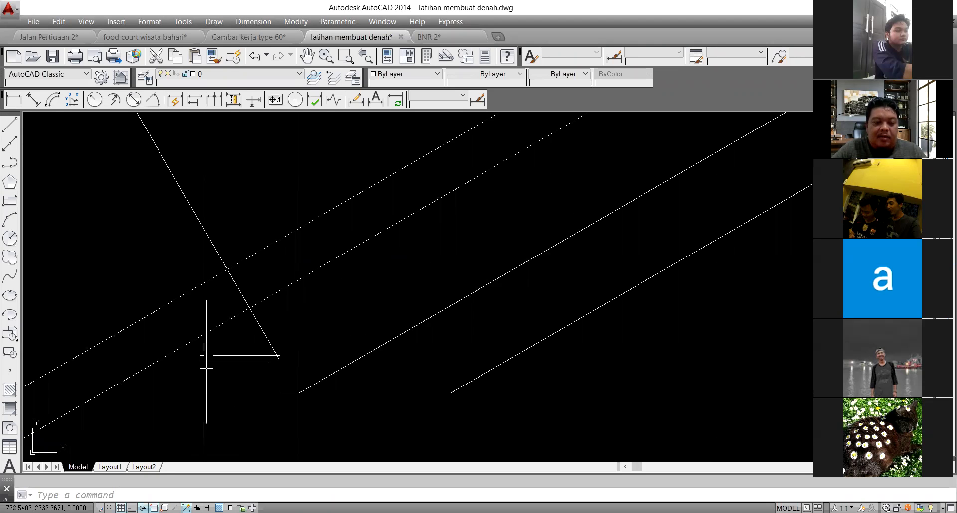
scroll(207, 362, down, 4)
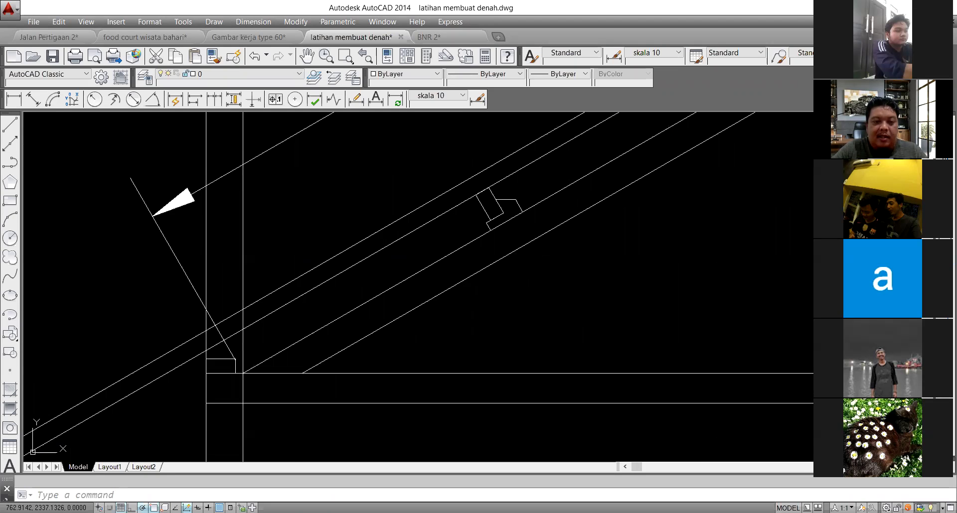
Step: Move the two extended roof lines straight down so the lower one meets the wall plate's upper outer corner
click(299, 321)
click(275, 264)
text(m)
key(Return)
scroll(187, 372, up, 4)
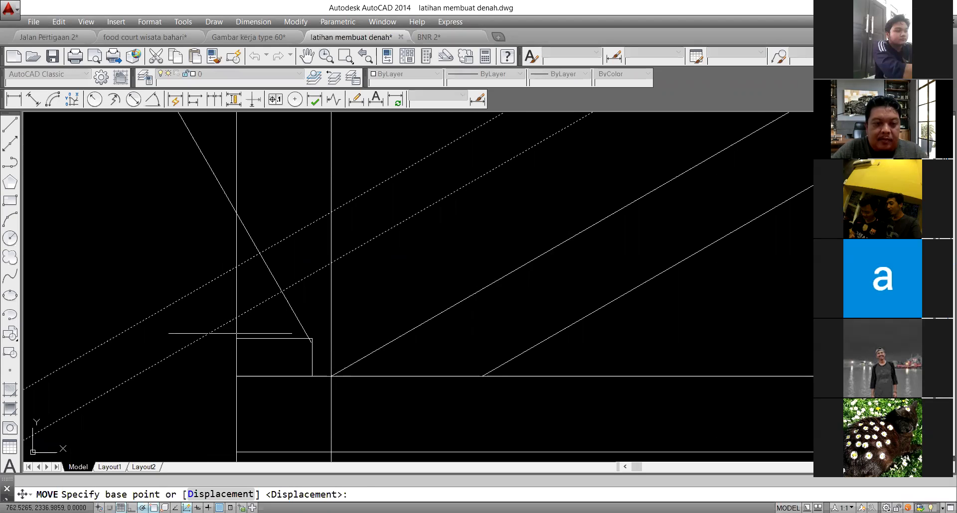
click(231, 321)
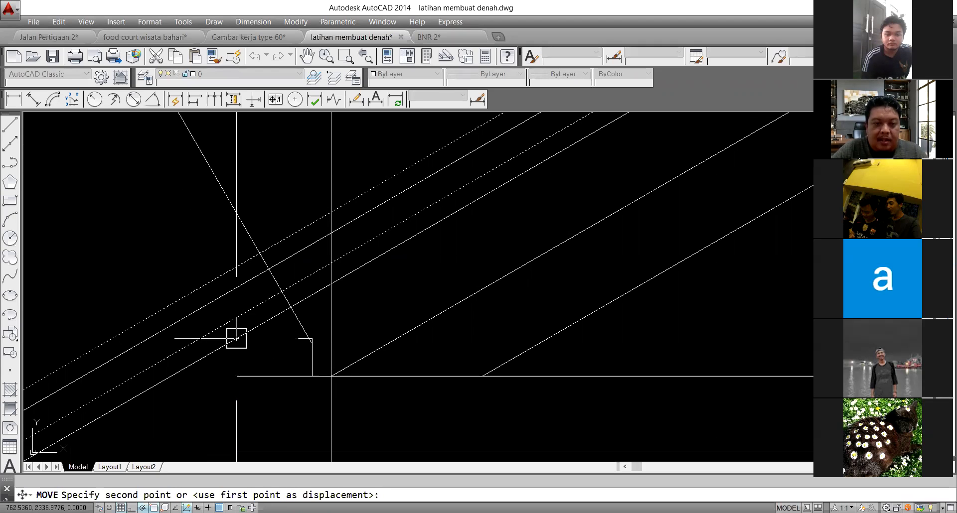
click(235, 338)
scroll(209, 368, down, 4)
scroll(498, 200, up, 4)
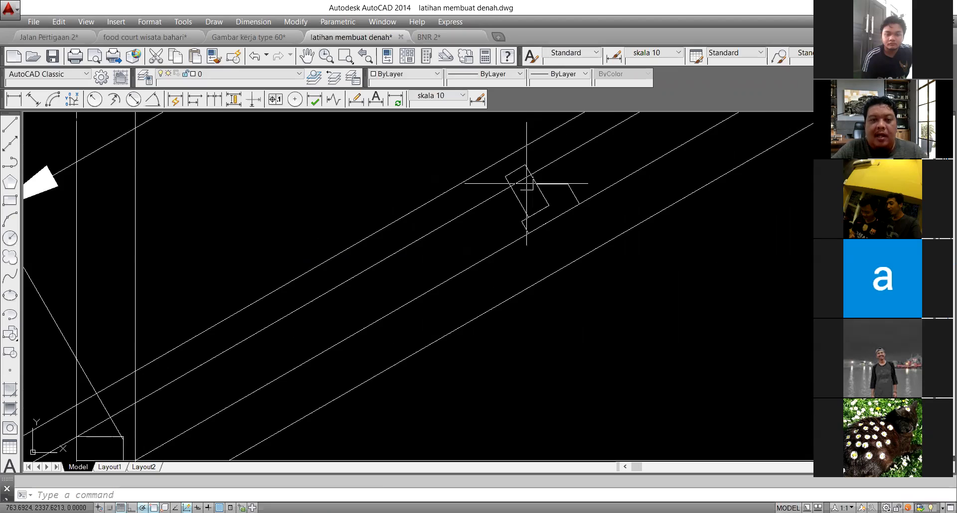
click(13, 99)
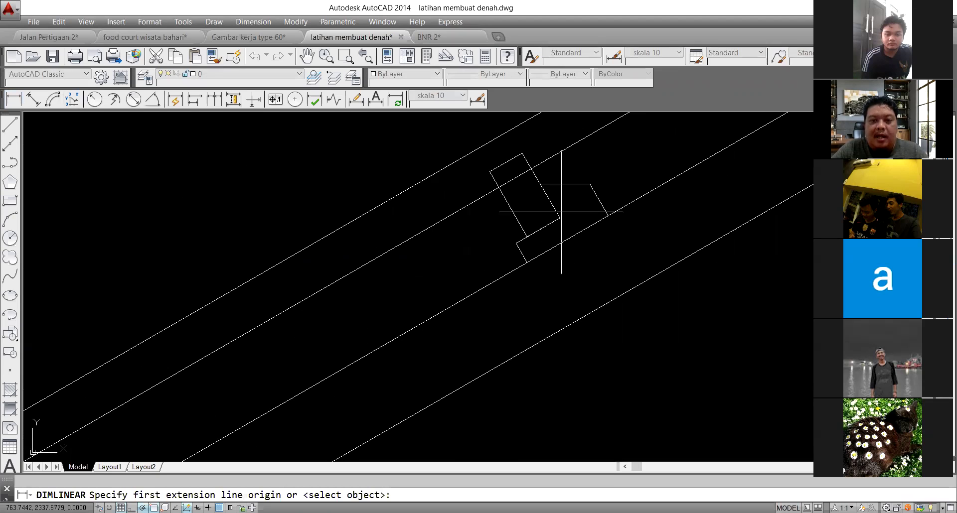
scroll(540, 186, up, 2)
click(474, 189)
click(520, 267)
scroll(489, 274, down, 3)
key(Escape)
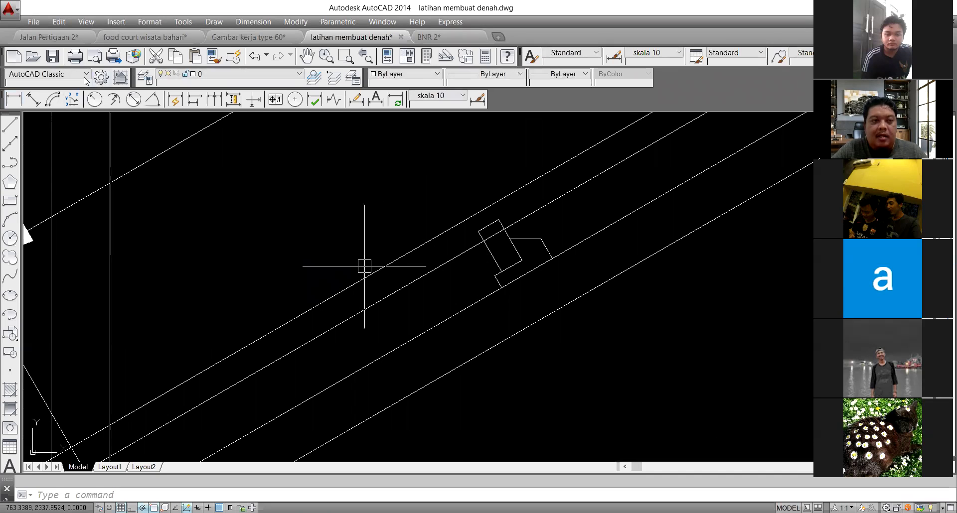
Step: Measure along the lowest purlin rectangle's side from the lower roof line to the rectangle's lower corner with a temporary aligned dimension
click(33, 99)
scroll(480, 251, up, 2)
scroll(480, 251, up, 2)
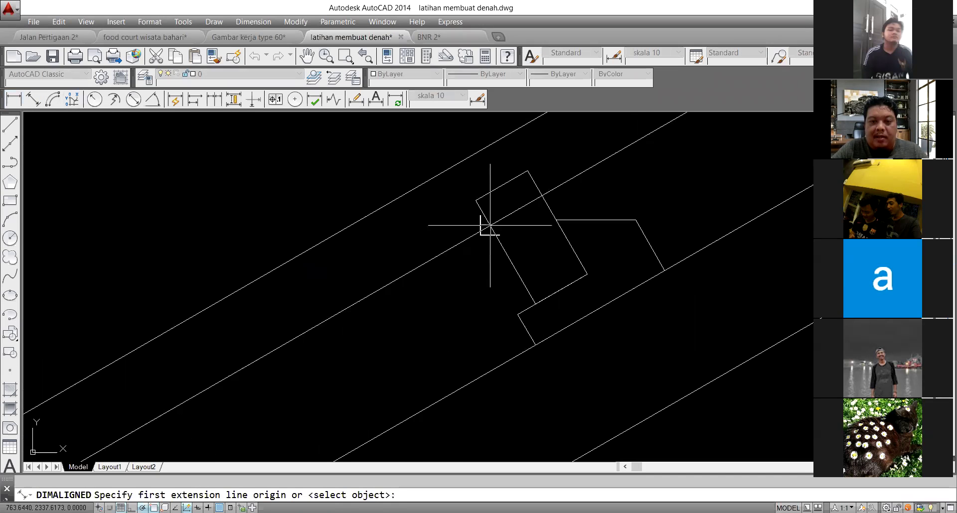
click(486, 221)
click(526, 305)
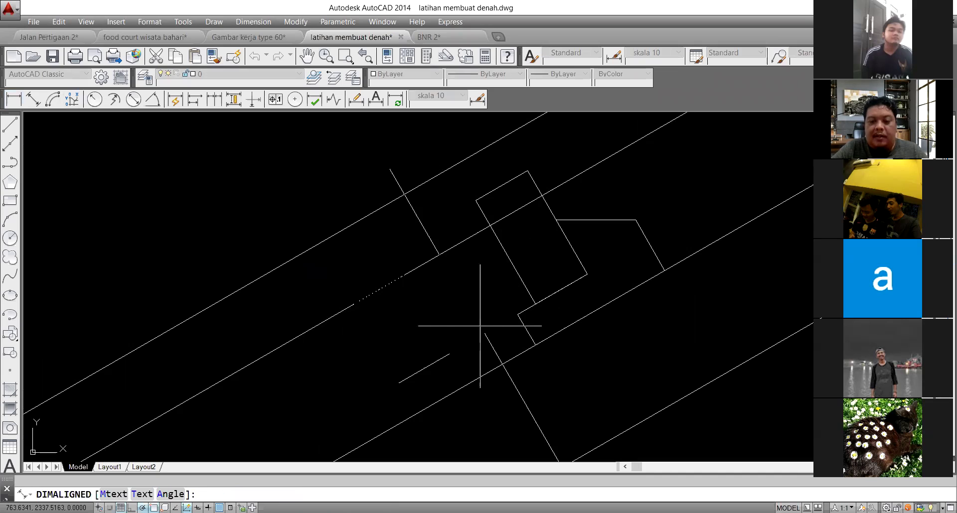
scroll(480, 325, down, 5)
scroll(475, 323, down, 2)
key(Escape)
Step: Move the lowest purlin's rectangle along its own side so its upper corner meets the lower roof line
scroll(483, 320, up, 4)
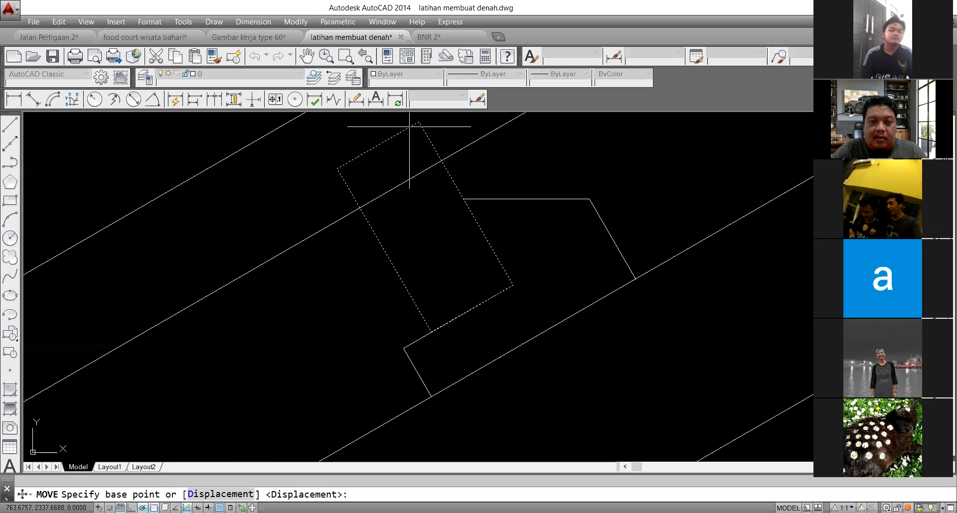
click(419, 122)
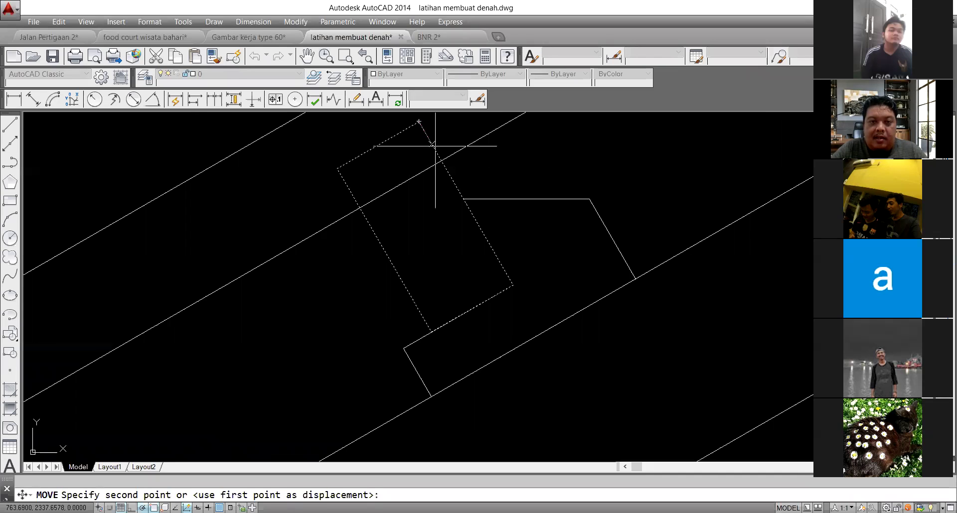
click(441, 161)
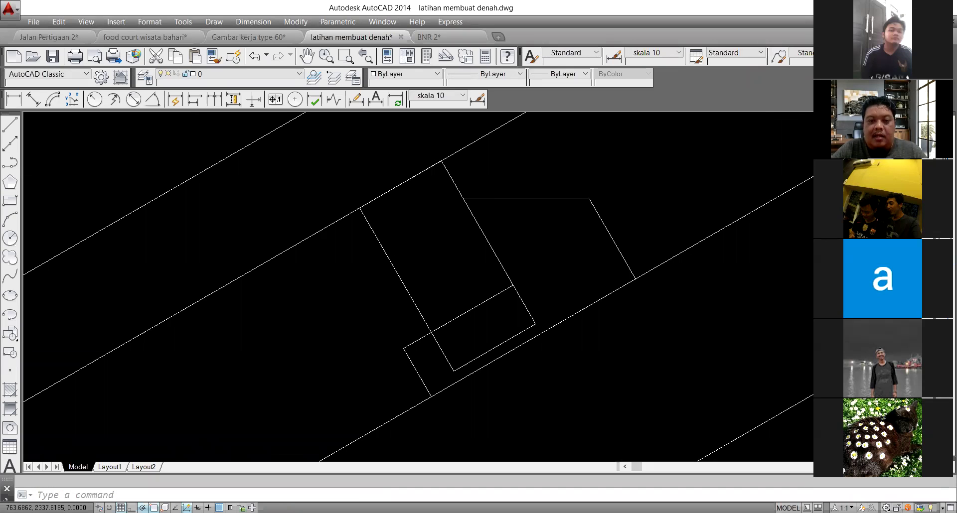
scroll(454, 275, down, 2)
text(tr)
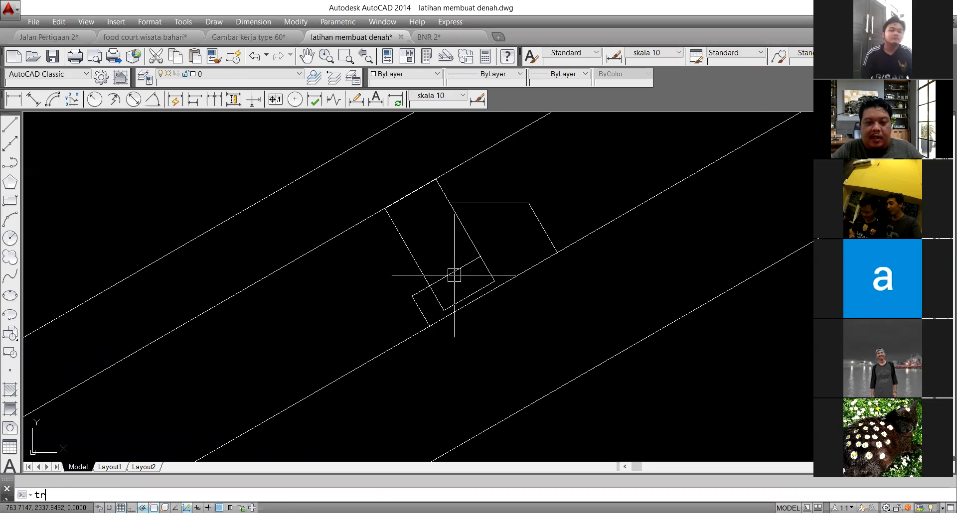
key(space)
key(space)
key(Escape)
Step: Stretch the lower edge of the lowest purlin's rectangle upward by 0.02 along its sides
scroll(430, 254, down, 5)
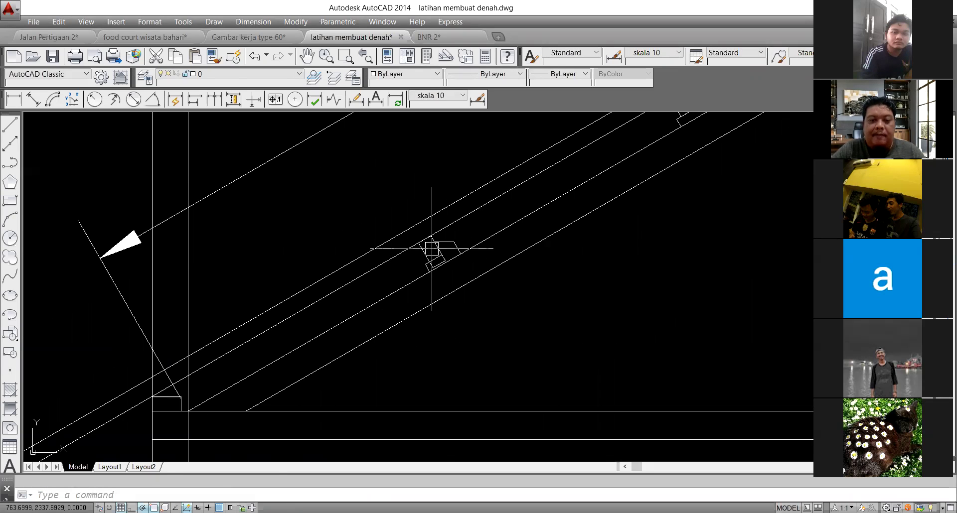
scroll(432, 249, up, 5)
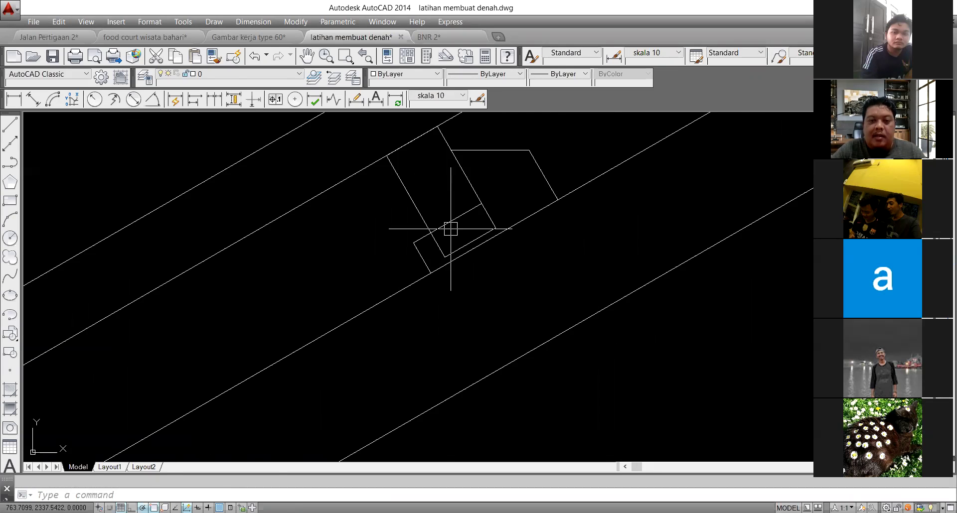
click(416, 138)
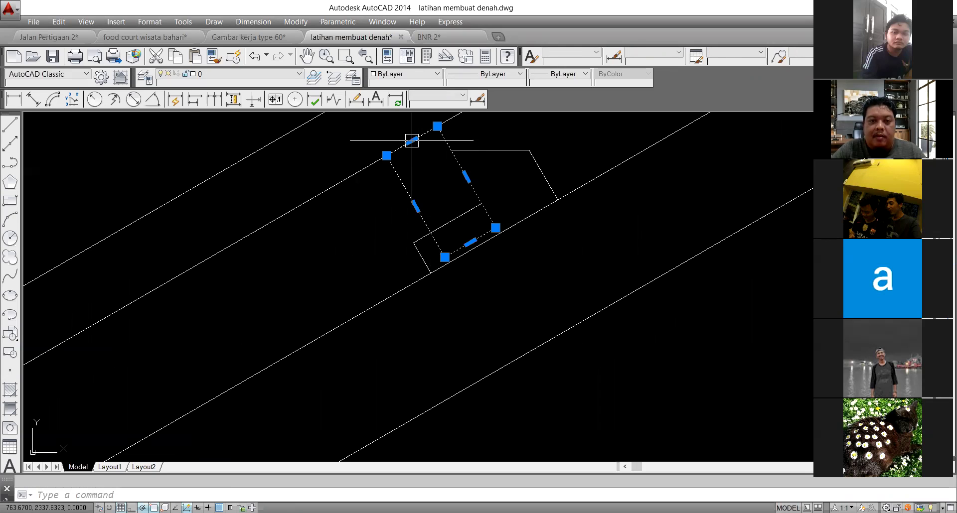
mouse_move(496, 227)
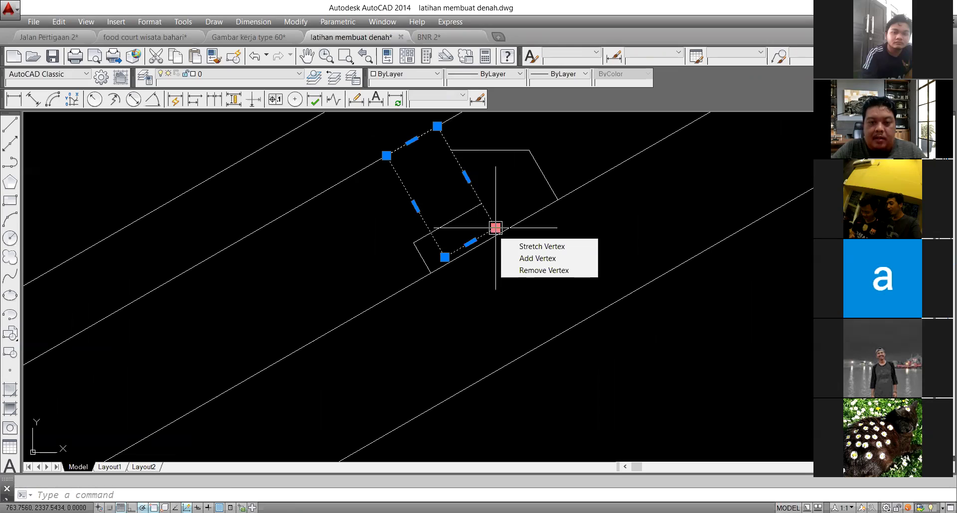
click(496, 228)
scroll(494, 222, up, 2)
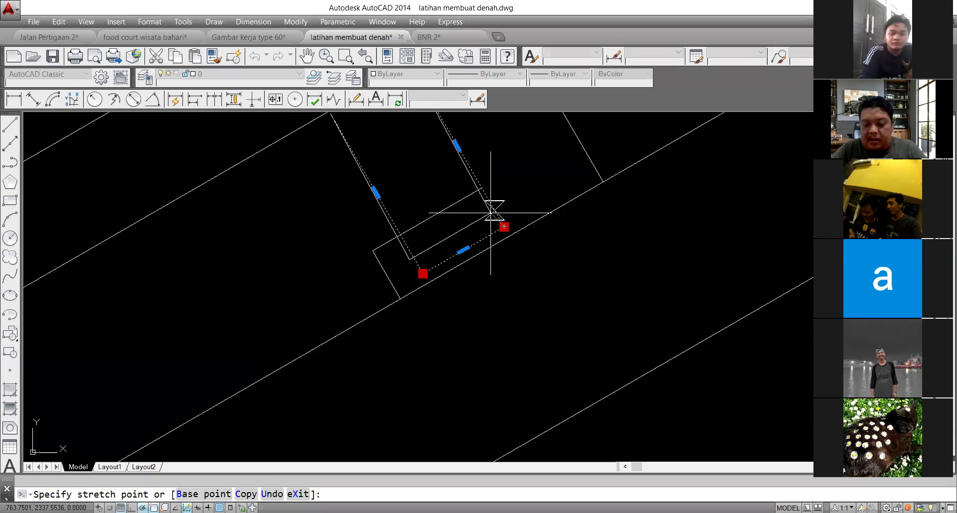
text(.02)
key(Return)
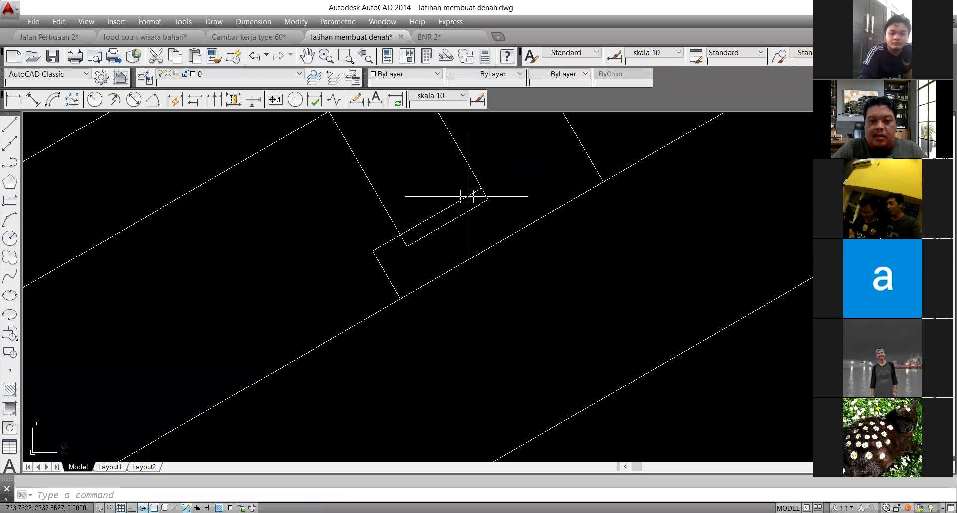
Step: Move the foot line under the lowest purlin to the rectangle's lower corner and trim the excess of the foot's short side
text(m)
key(Return)
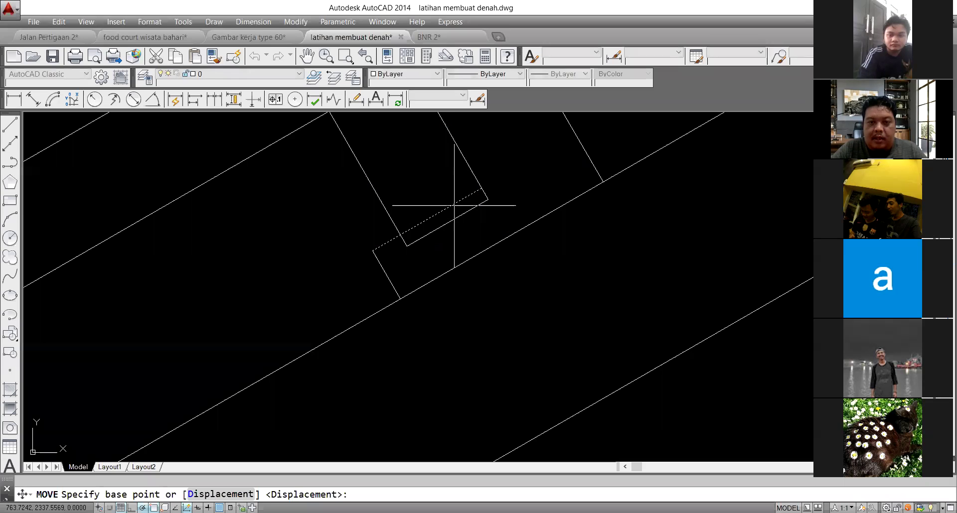
click(487, 188)
click(490, 193)
text(tr)
key(Return)
key(Return)
scroll(370, 256, down, 3)
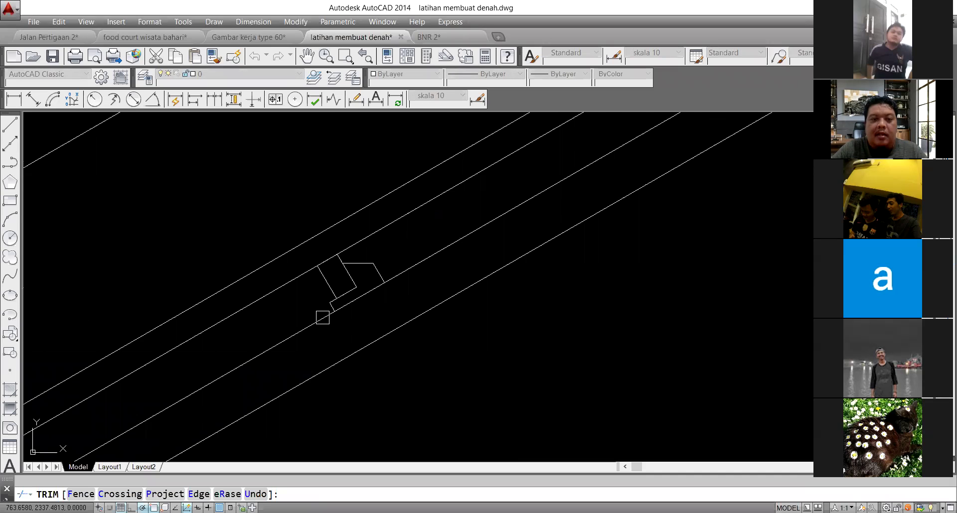
scroll(322, 317, down, 4)
key(Escape)
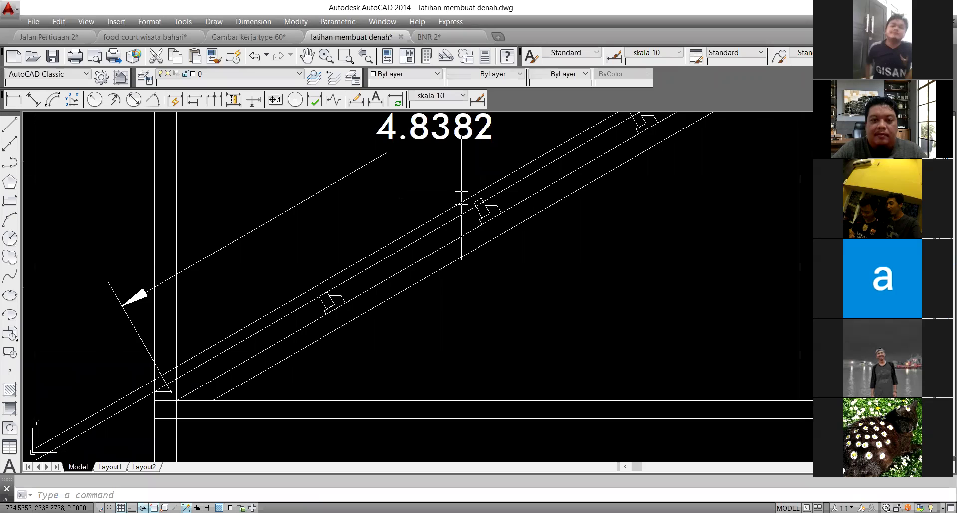
Step: Erase the two purlin details farther up the rafter, keeping only the corrected lowest one
scroll(461, 198, up, 2)
click(479, 213)
text(e)
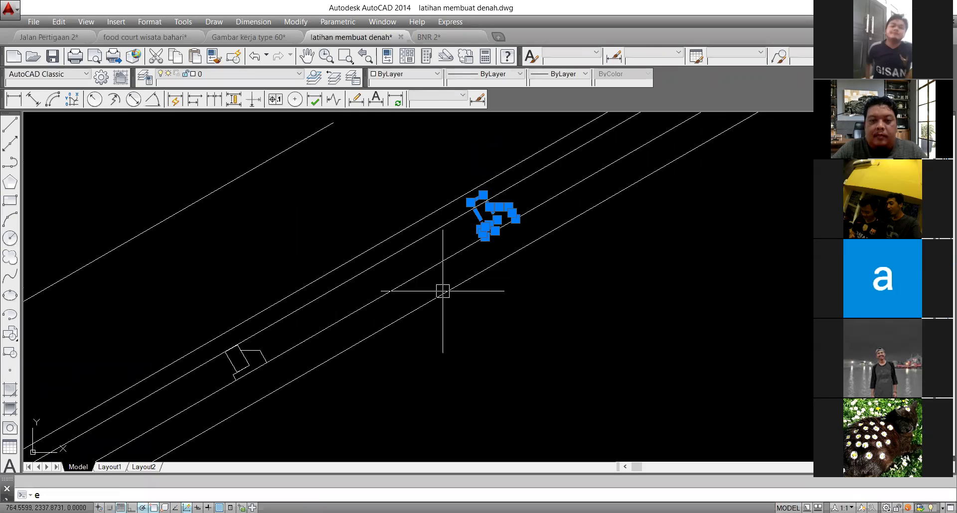
key(Return)
scroll(428, 300, down, 5)
scroll(480, 239, up, 4)
scroll(445, 299, down, 3)
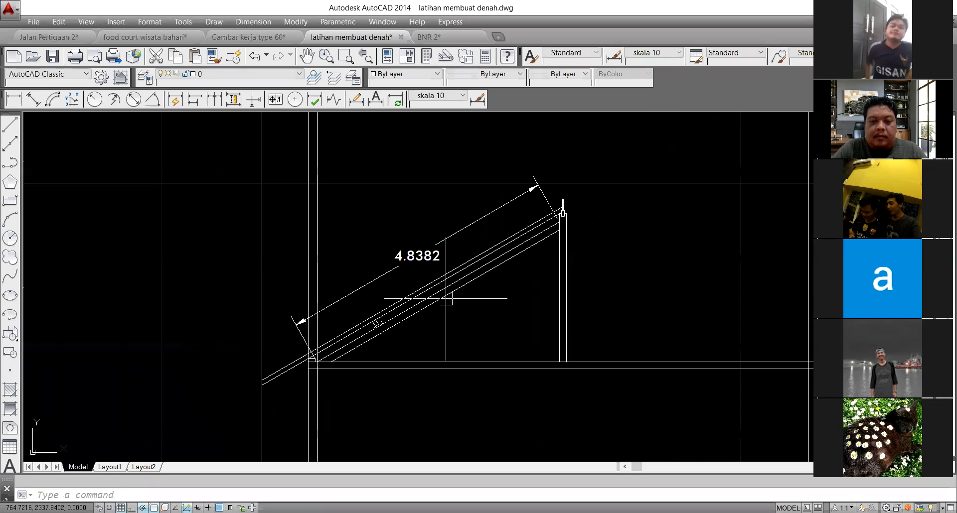
Step: Copy the corrected lowest purlin detail up along the rafter to the rafter line's midpoint
scroll(379, 313, up, 3)
click(334, 283)
click(383, 372)
scroll(383, 372, up, 2)
text(co)
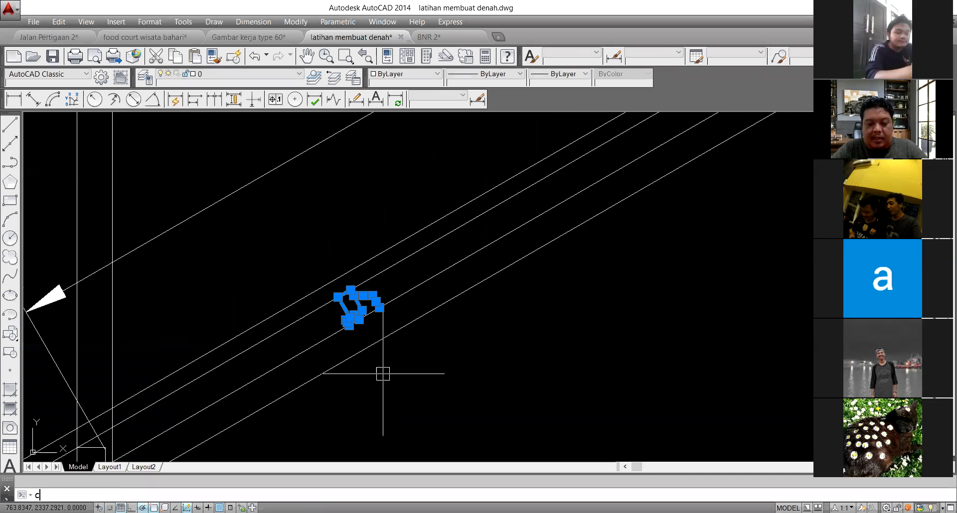
key(Return)
scroll(369, 333, up, 2)
click(350, 309)
scroll(350, 309, down, 3)
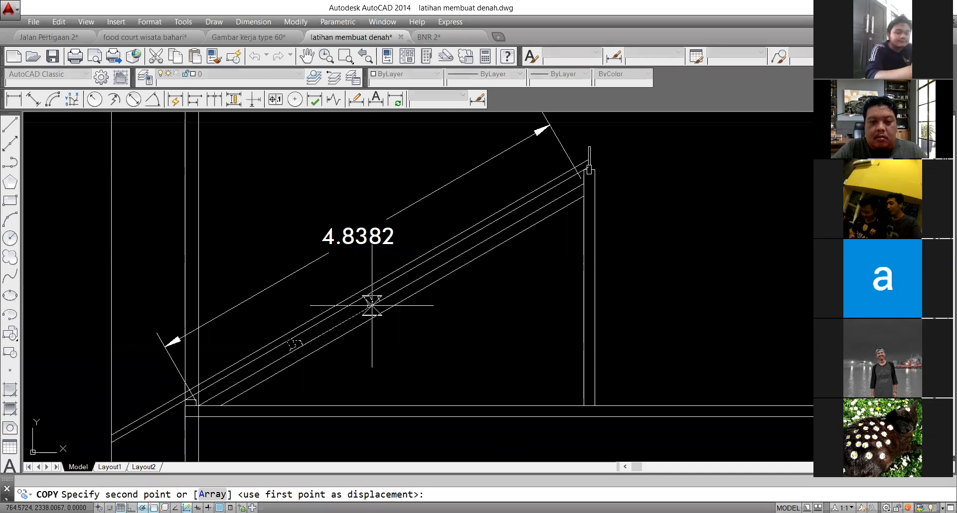
scroll(374, 303, up, 1)
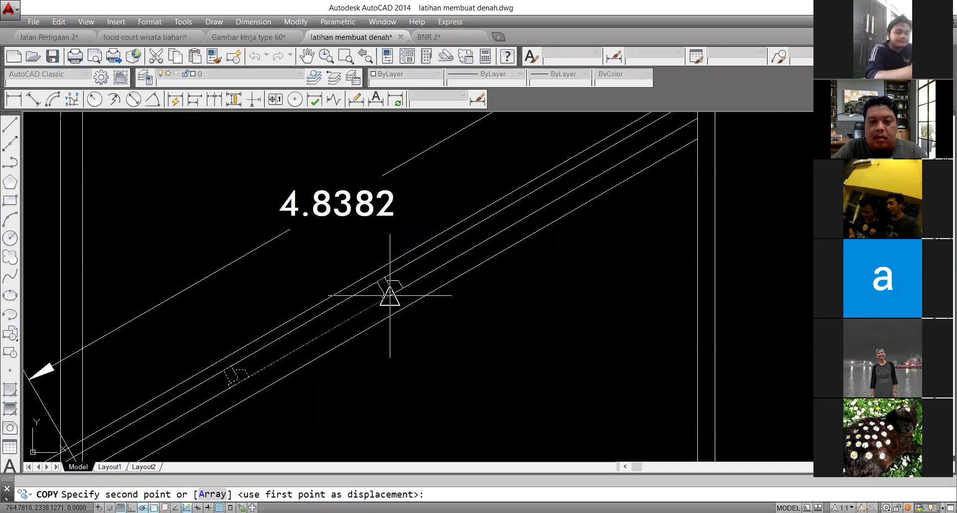
click(389, 295)
scroll(389, 295, down, 4)
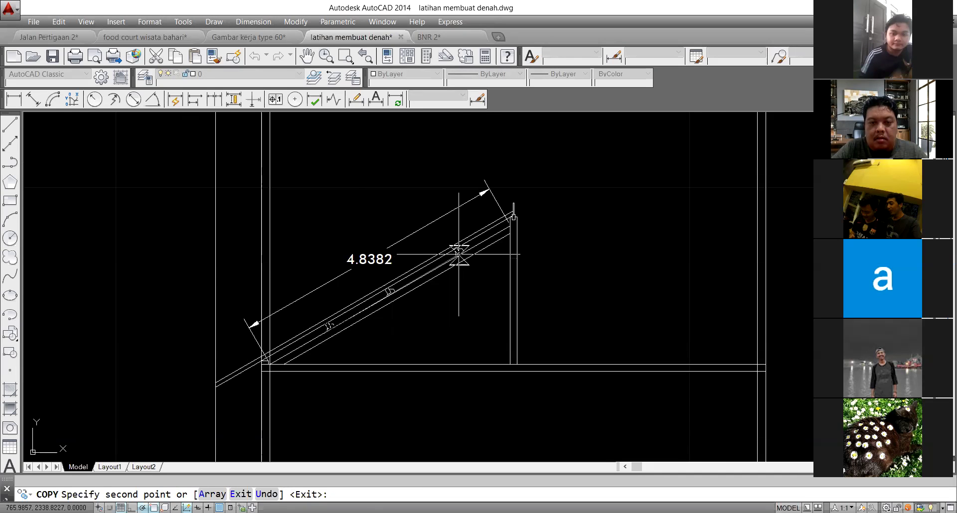
scroll(458, 254, up, 4)
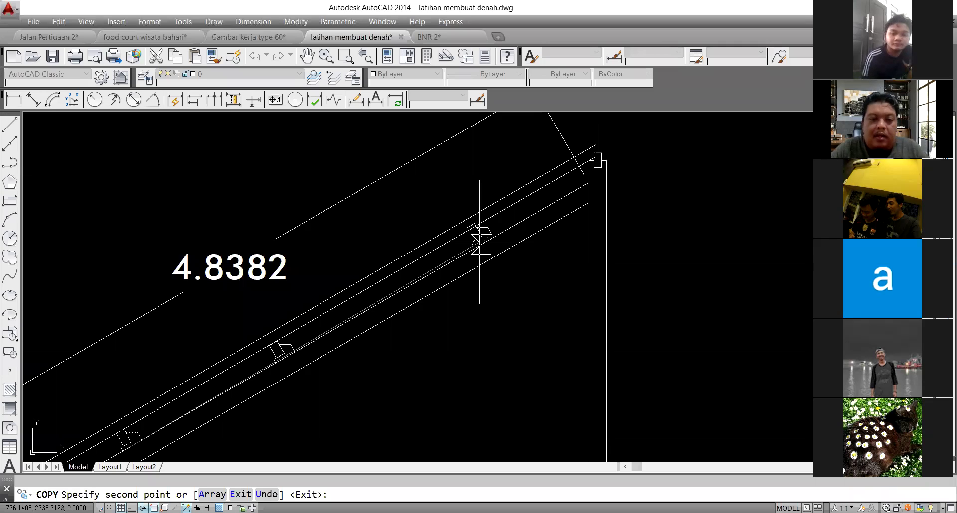
scroll(451, 259, down, 5)
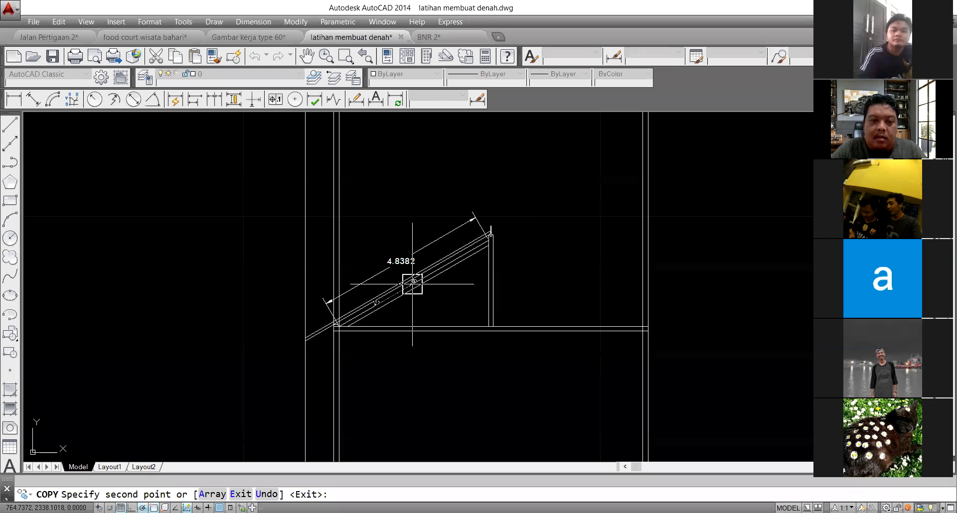
key(Escape)
Step: Undo the purlin copy and the erasing of the two upper purlin details
scroll(438, 286, up, 2)
click(301, 181)
click(482, 322)
key(Escape)
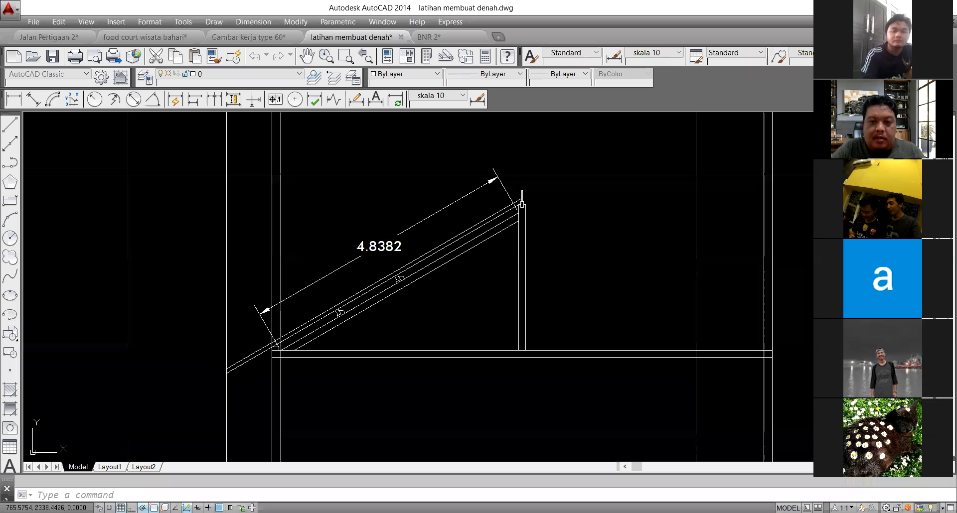
scroll(386, 301, up, 1)
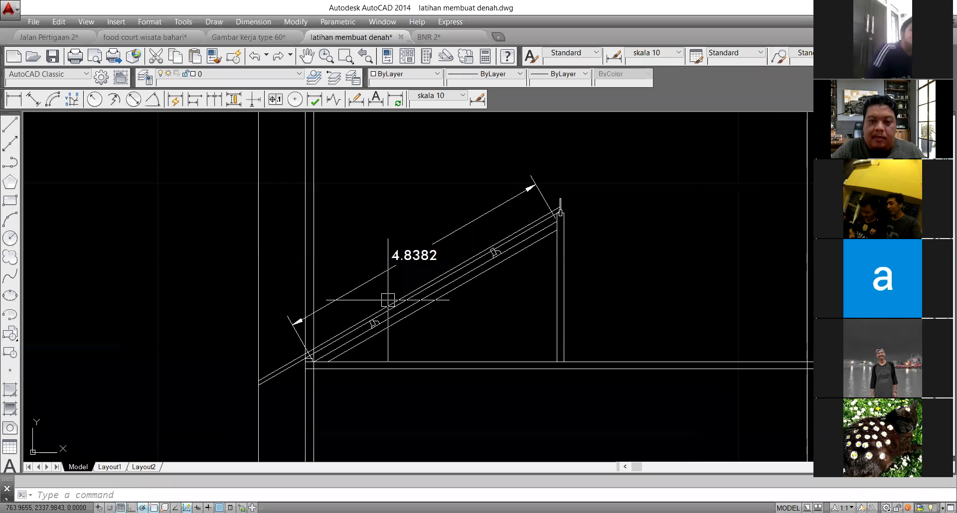
scroll(381, 315, up, 1)
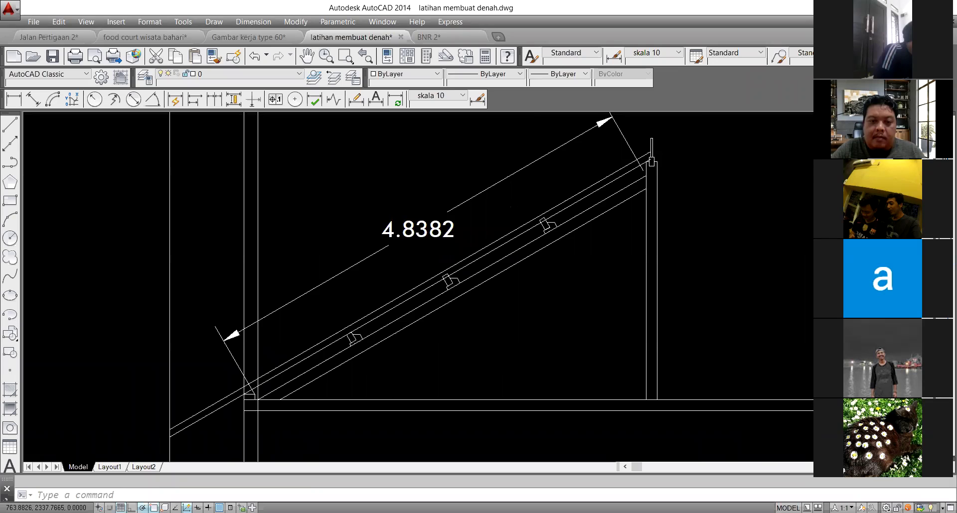
Step: Delete the protruding rectangle from the uppermost purlin detail on the rafter
scroll(357, 329, up, 1)
click(310, 303)
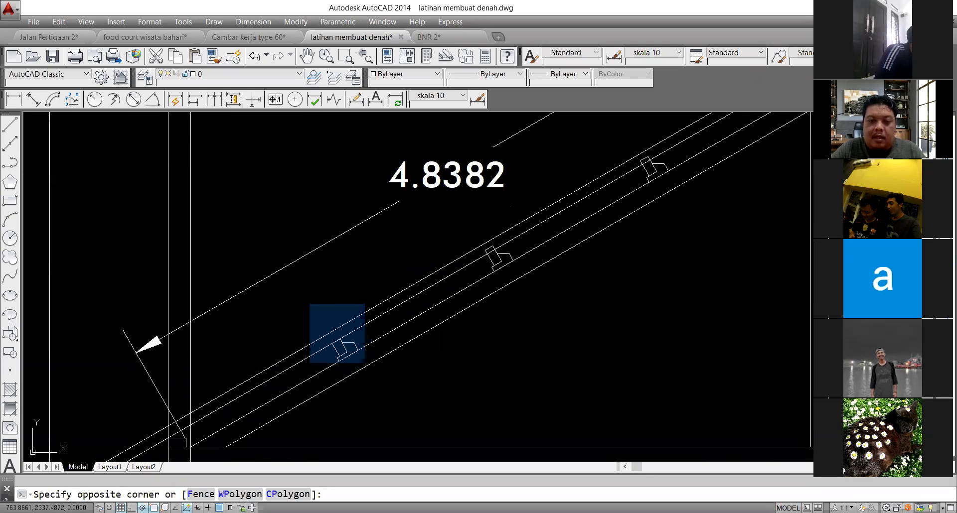
key(Escape)
scroll(365, 363, down, 4)
scroll(463, 285, up, 2)
scroll(463, 285, up, 5)
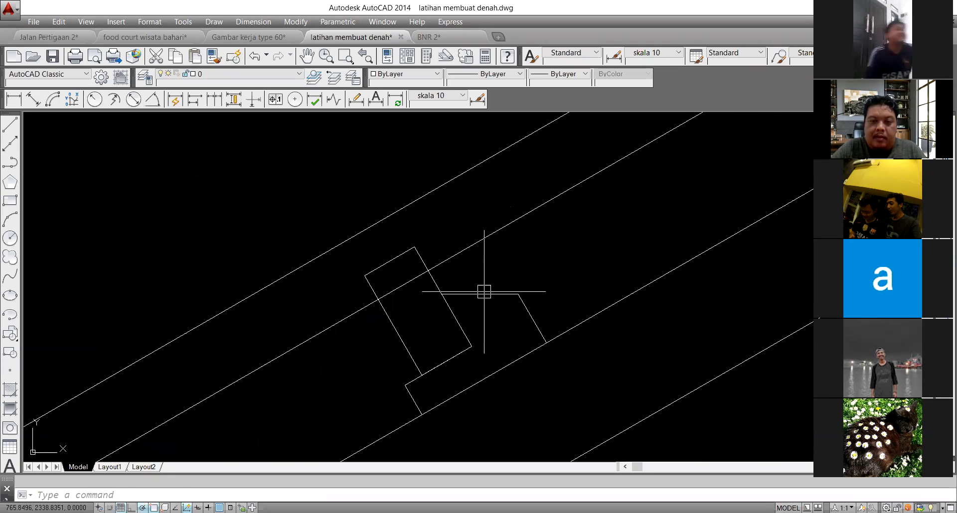
click(484, 293)
key(Escape)
click(394, 324)
key(Delete)
Step: Copy the lowest purlin's shortened rectangle and seat lines onto the uppermost and middle purlin details along the rafter
scroll(456, 344, down, 5)
scroll(278, 359, up, 4)
click(259, 391)
click(228, 417)
scroll(260, 414, up, 5)
click(260, 414)
scroll(275, 314, down, 5)
text(co)
key(Return)
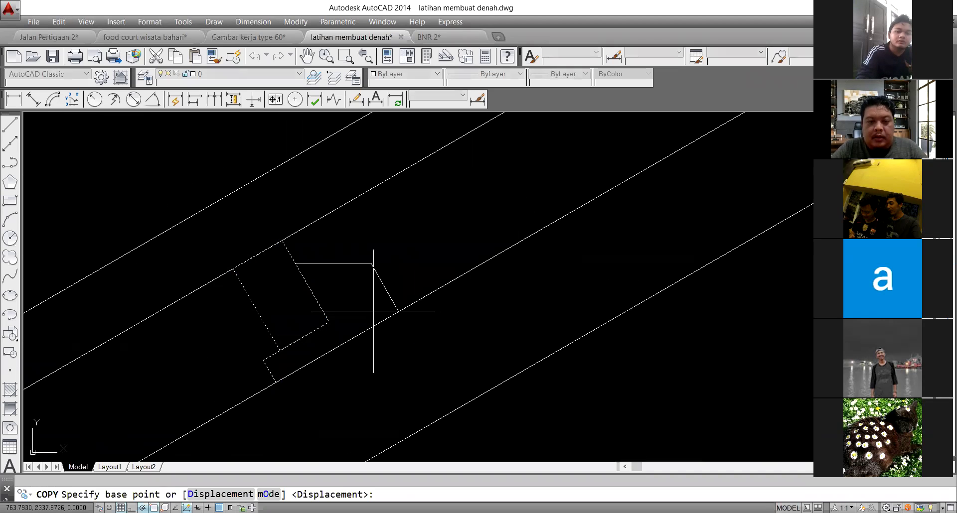
click(399, 309)
scroll(316, 352, down, 4)
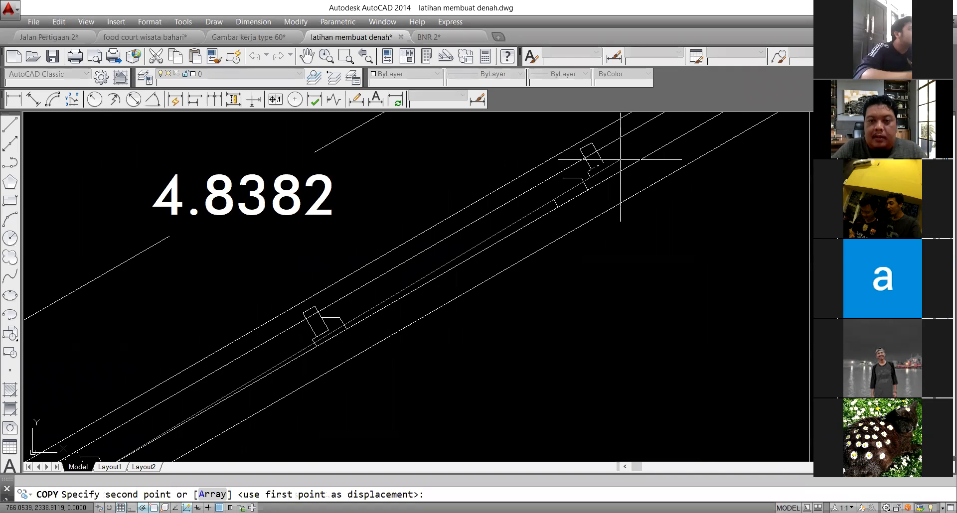
click(588, 189)
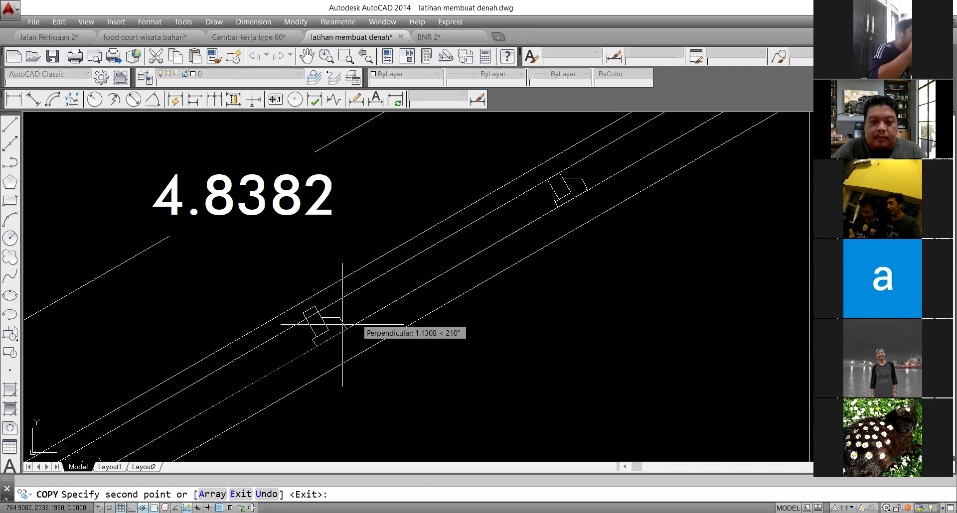
key(Return)
Step: Delete the protruding rectangle and the old seat lines from the middle purlin detail
scroll(314, 329, up, 4)
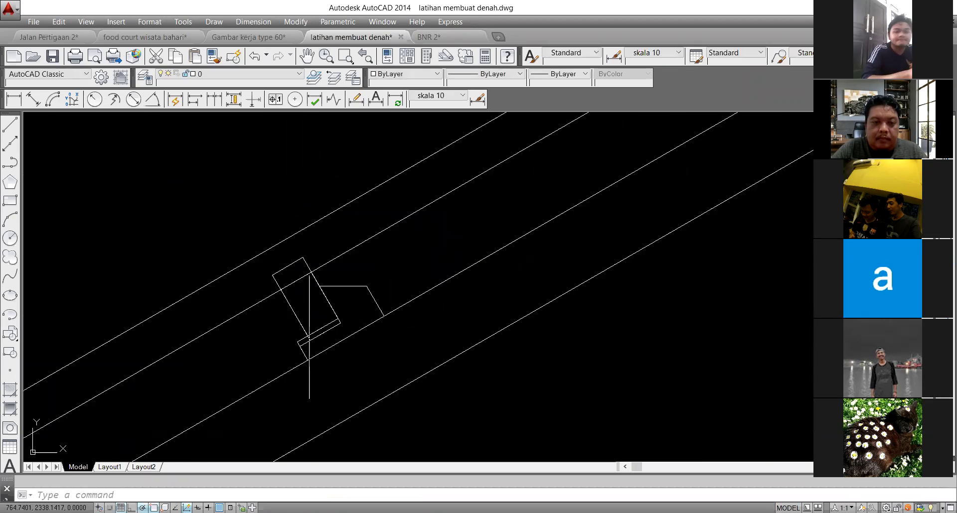
scroll(316, 333, up, 2)
click(316, 332)
key(Delete)
click(304, 333)
key(Delete)
click(264, 354)
click(274, 356)
click(275, 358)
key(Delete)
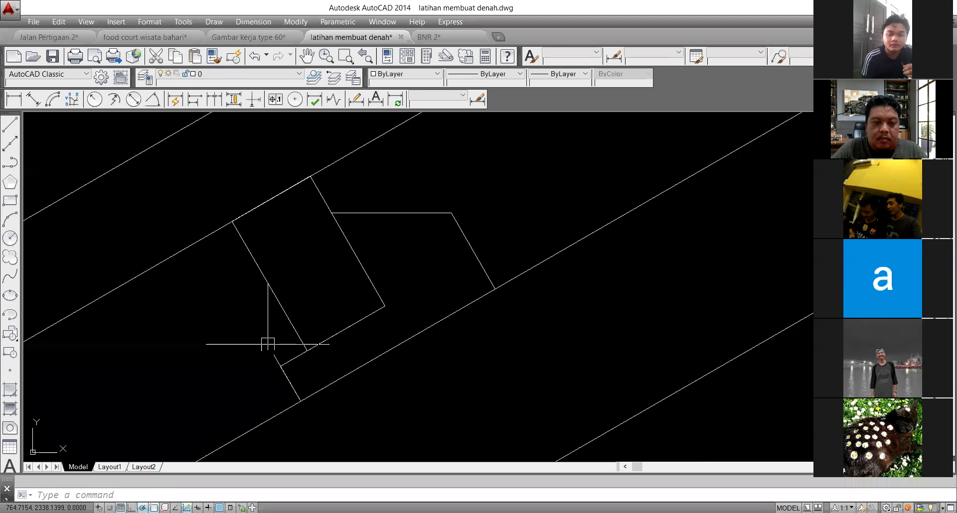
Step: Delete the aligned dimension along the rafter
scroll(345, 311, down, 3)
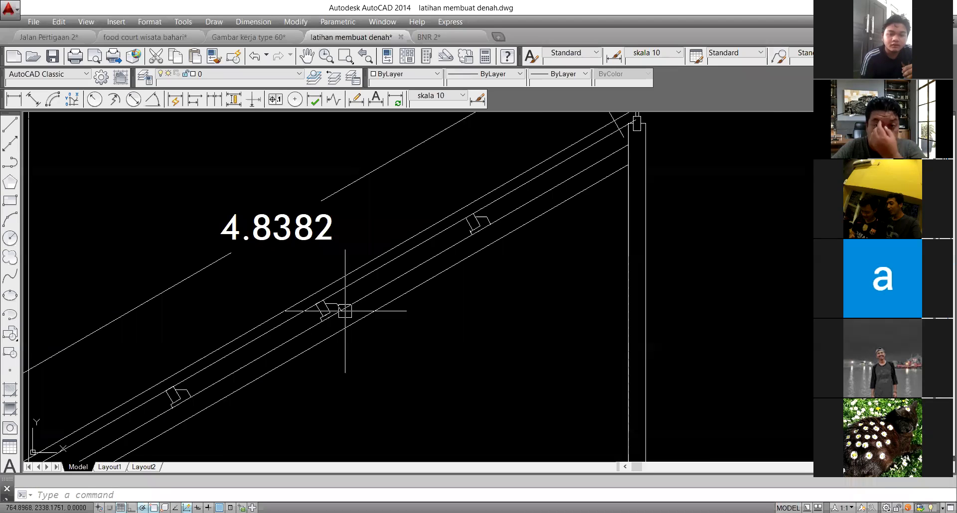
scroll(345, 311, down, 3)
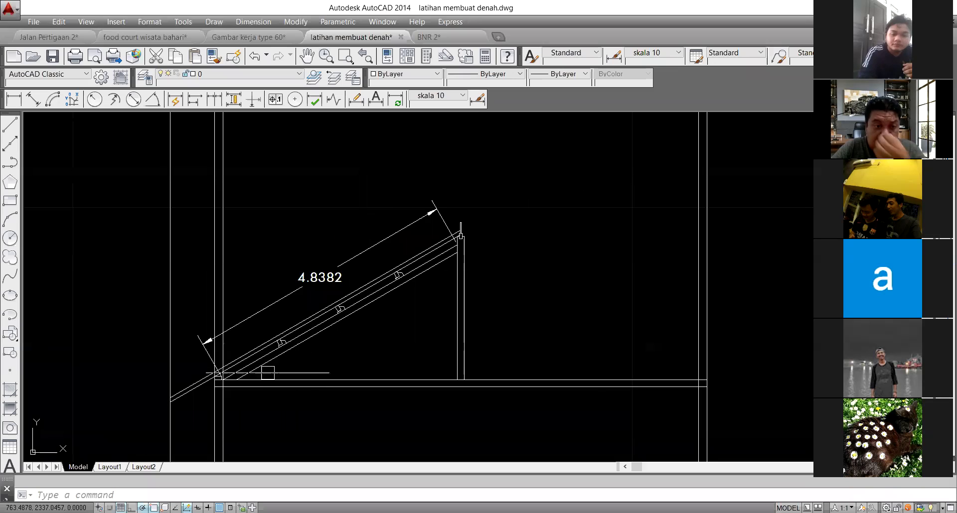
scroll(267, 370, up, 2)
click(364, 213)
key(Delete)
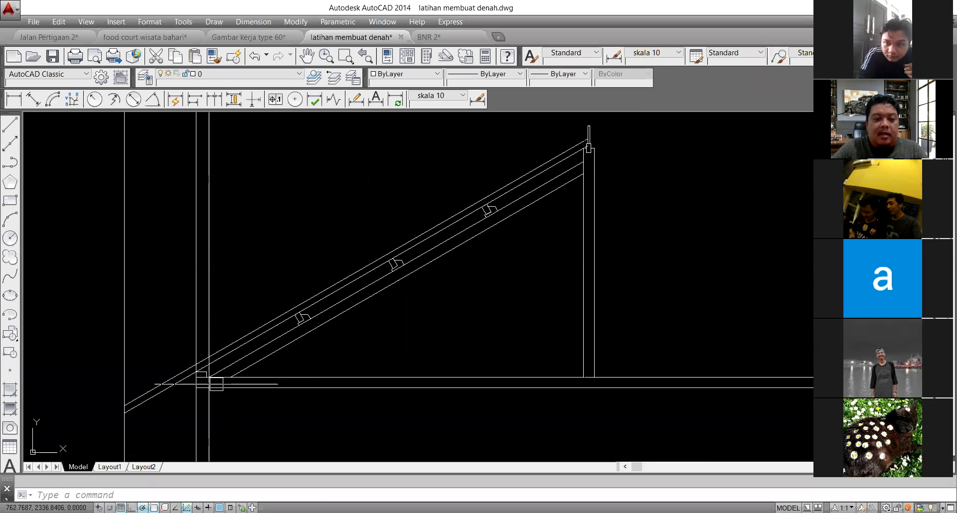
Step: Draw a line across the eave end of the two roof lines, perpendicular to the slope from the upper line's end
scroll(207, 395, up, 4)
scroll(297, 367, down, 4)
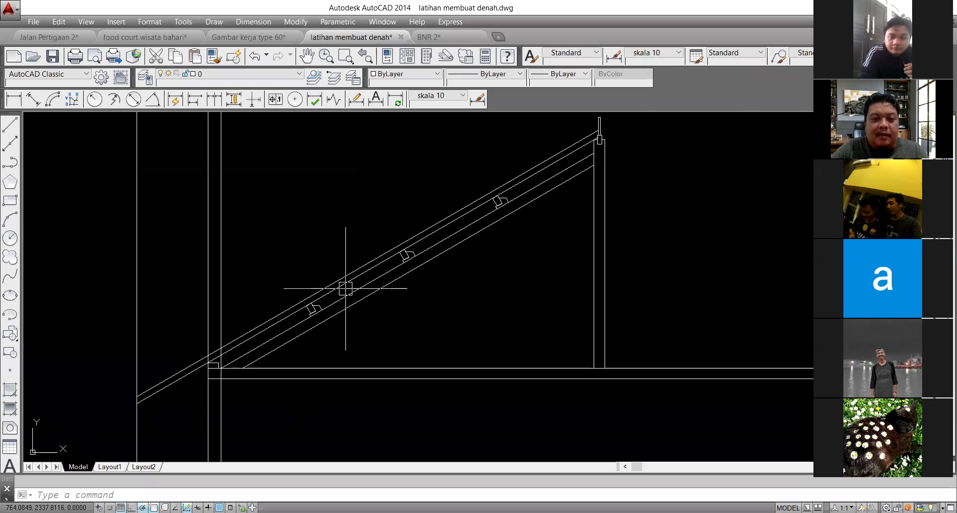
scroll(342, 294, down, 2)
scroll(214, 360, up, 3)
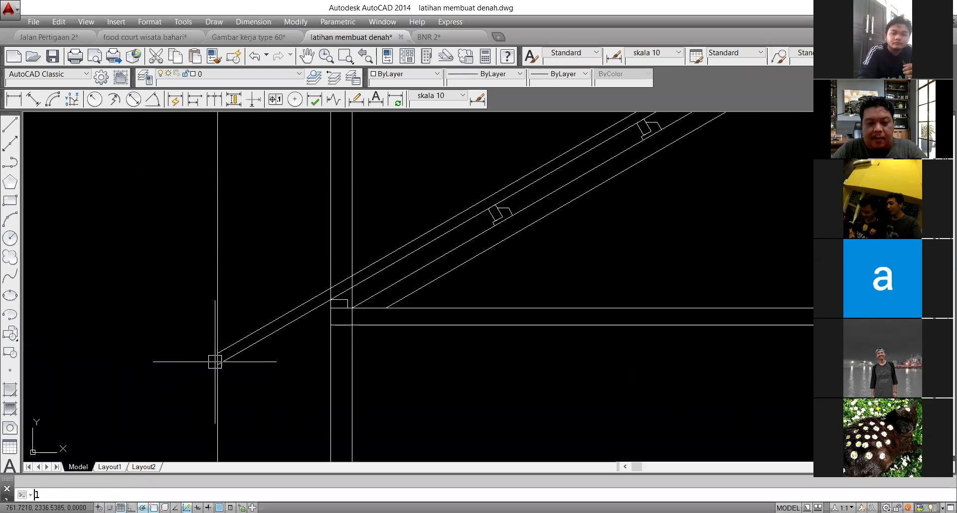
key(Return)
scroll(215, 362, up, 3)
click(203, 330)
click(215, 353)
key(Return)
Step: Trim the lower roof line's stub beyond the perpendicular end line at the eave
scroll(207, 357, up, 2)
text(tr)
key(space)
click(208, 358)
key(space)
Step: Draw a fascia line from the upper roof line's eave end down along the perpendicular end line's direction at 300°
text(l)
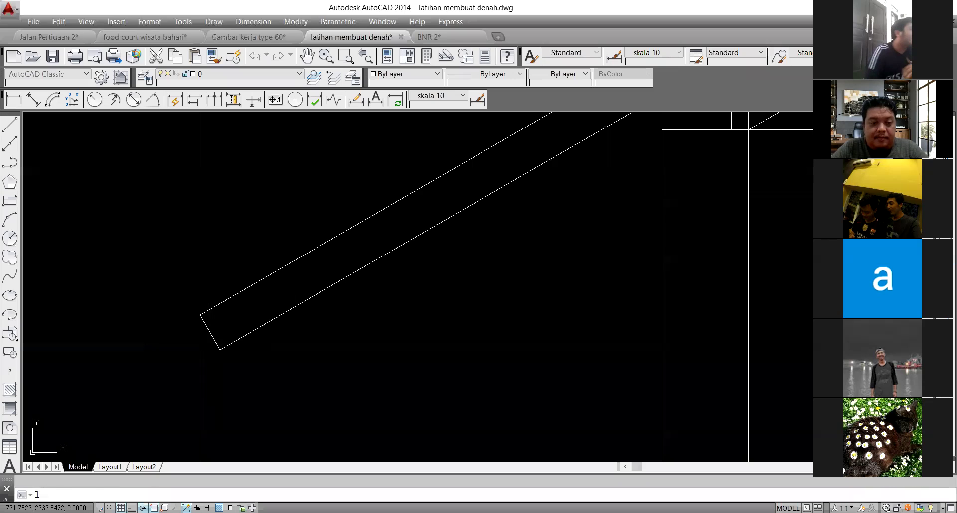
key(Return)
click(200, 314)
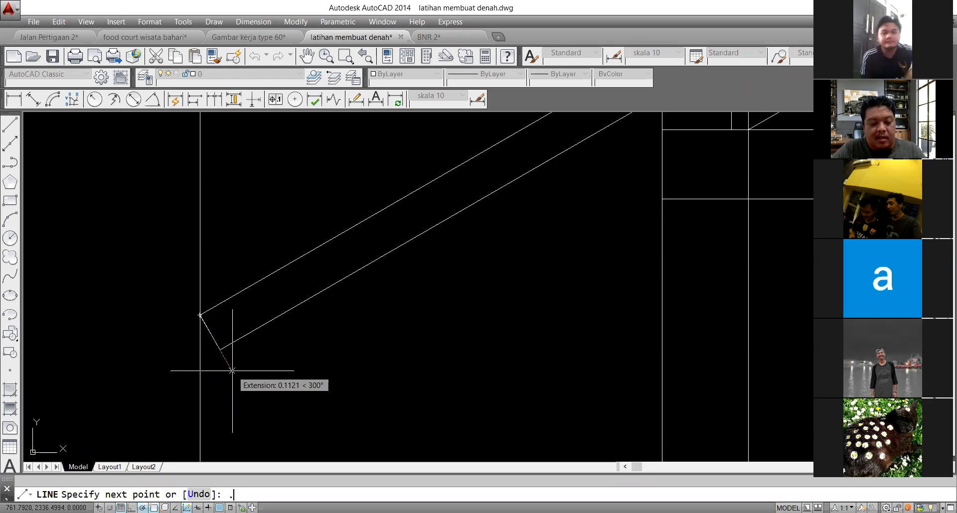
key(Return)
key(Return)
Step: Offset the fascia line outward to form the board's thickness
text(o)
key(Return)
text(.0)
key(Return)
click(240, 382)
click(218, 368)
scroll(227, 299, down, 2)
key(Return)
Step: Close the lower and upper ends of the fascia board with short lines
text(l)
key(Return)
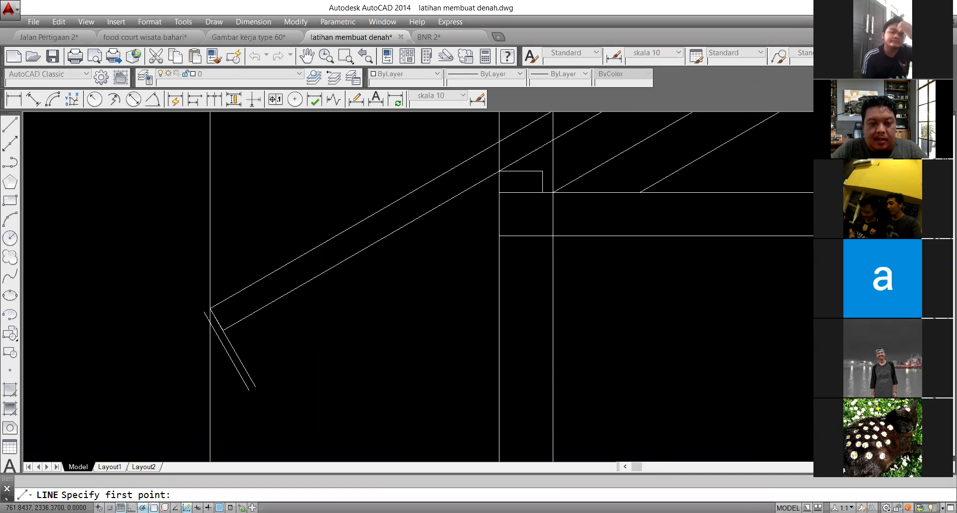
scroll(244, 396, up, 4)
click(257, 382)
click(273, 374)
key(Return)
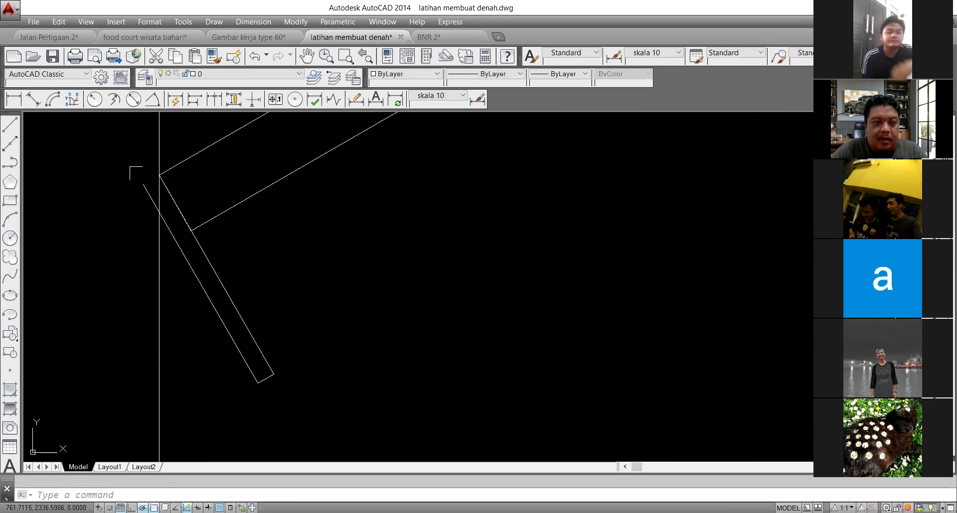
key(Return)
click(144, 185)
click(159, 175)
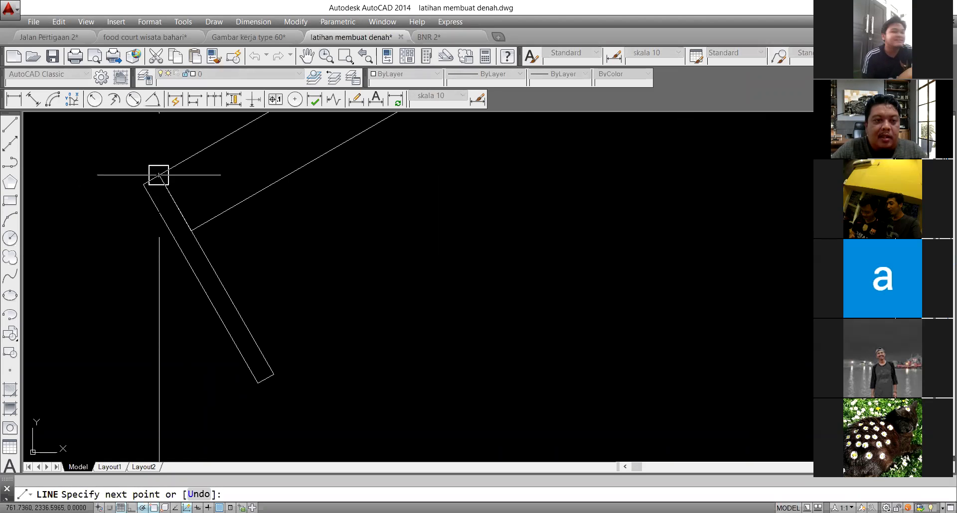
key(Return)
scroll(201, 247, down, 2)
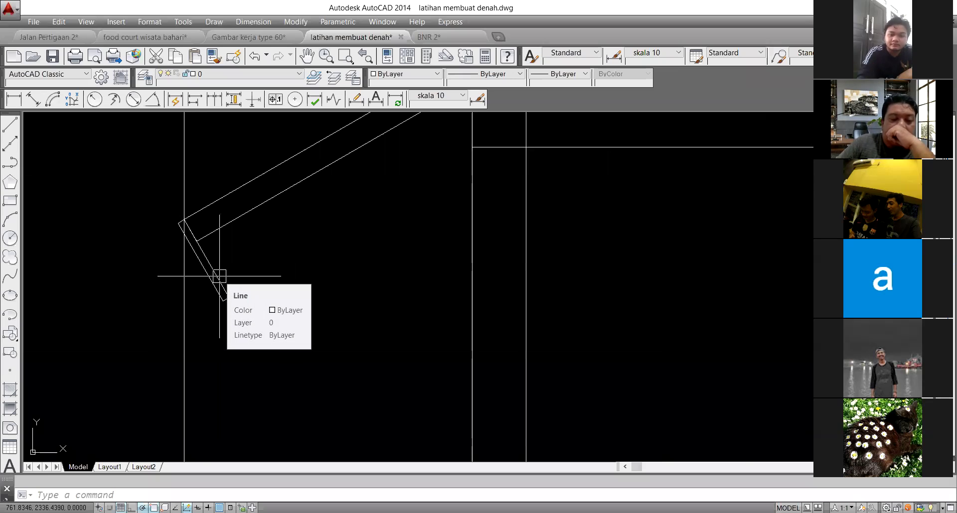
scroll(219, 276, down, 4)
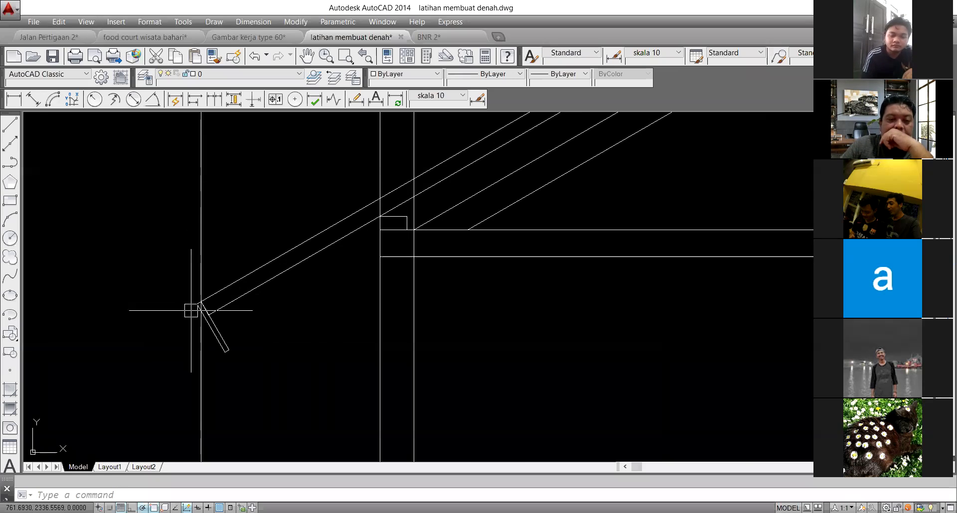
scroll(195, 306, down, 5)
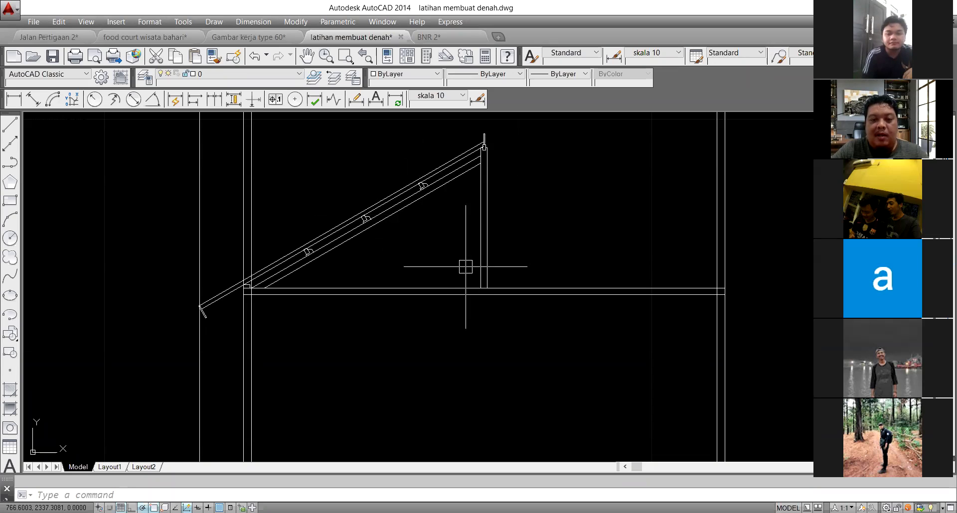
scroll(462, 260, up, 2)
key(Return)
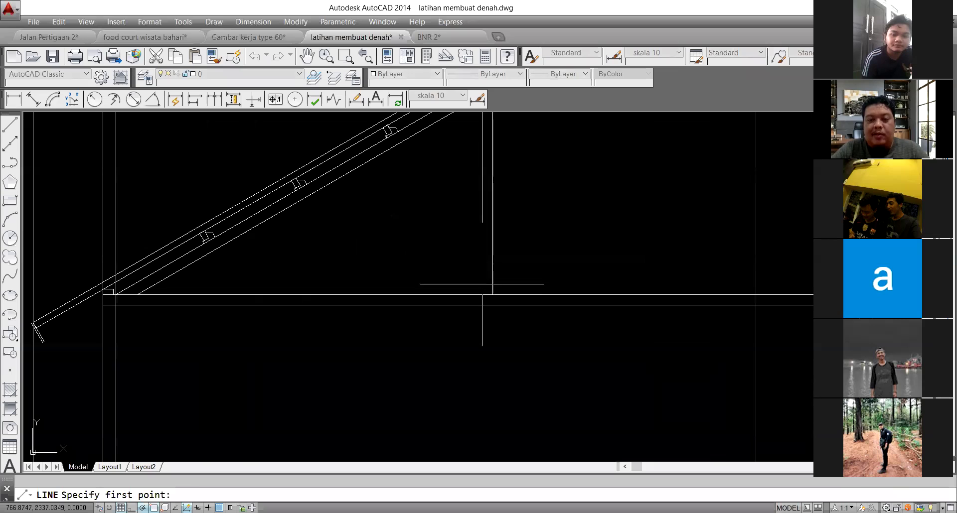
click(481, 295)
scroll(480, 291, up, 4)
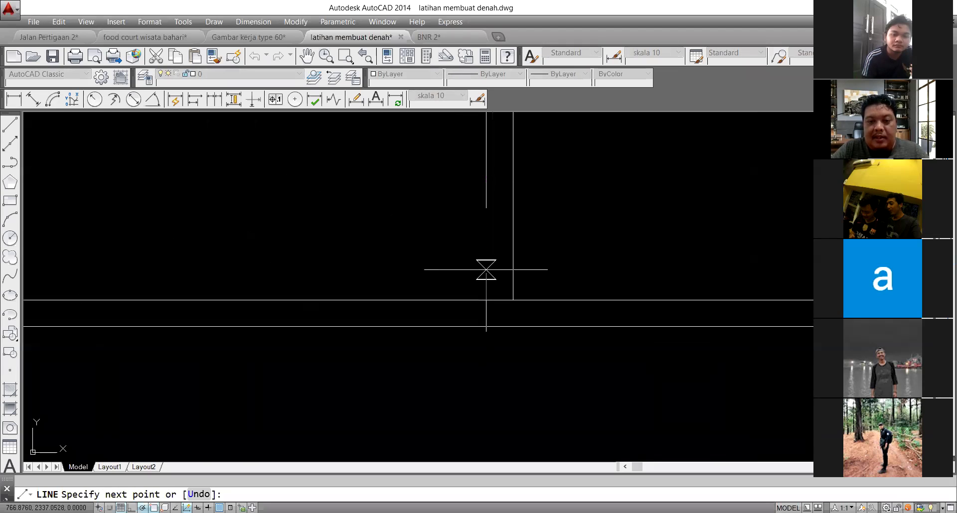
key(BackSpace)
key(BackSpace)
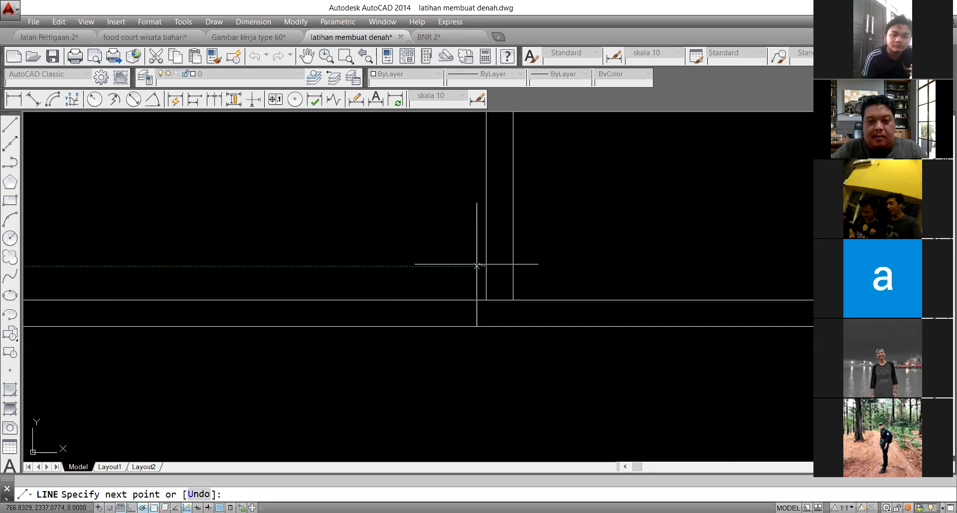
scroll(448, 247, down, 4)
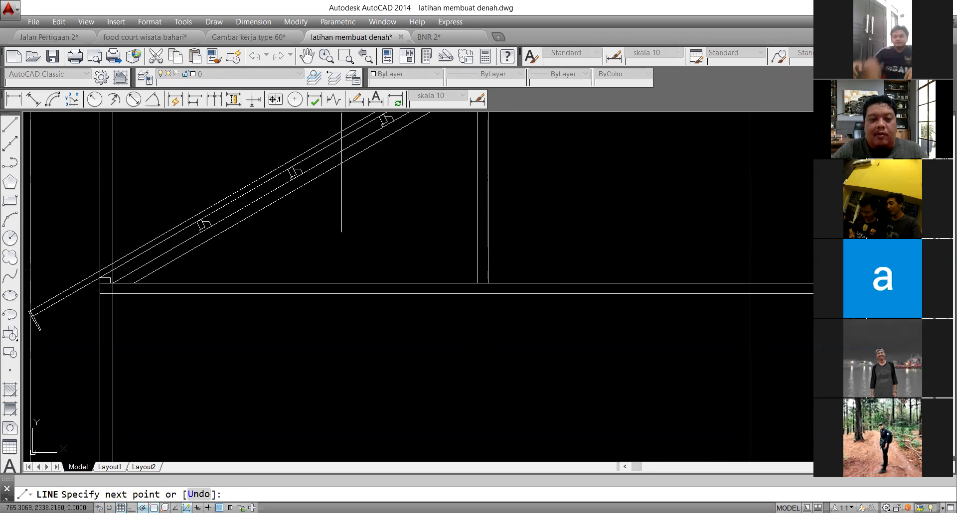
key(Escape)
Step: Mirror the rafter's lower edge line about a vertical axis to get a line with the opposite slope
click(338, 167)
text(mi)
key(Return)
click(346, 201)
click(346, 213)
key(Return)
Step: Move the mirrored line by its lower end onto the king post's near edge, just above the tie beam
click(422, 196)
click(396, 226)
click(423, 237)
text(m)
key(Return)
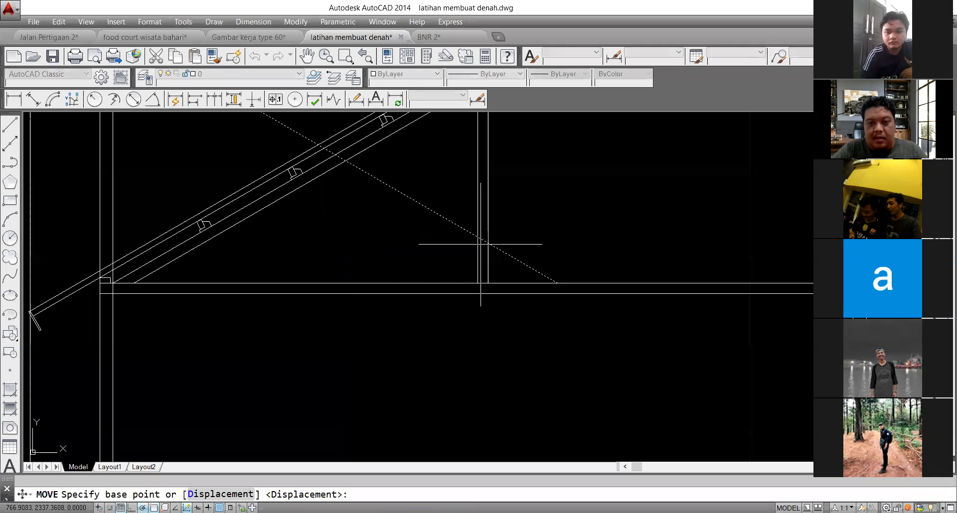
click(554, 278)
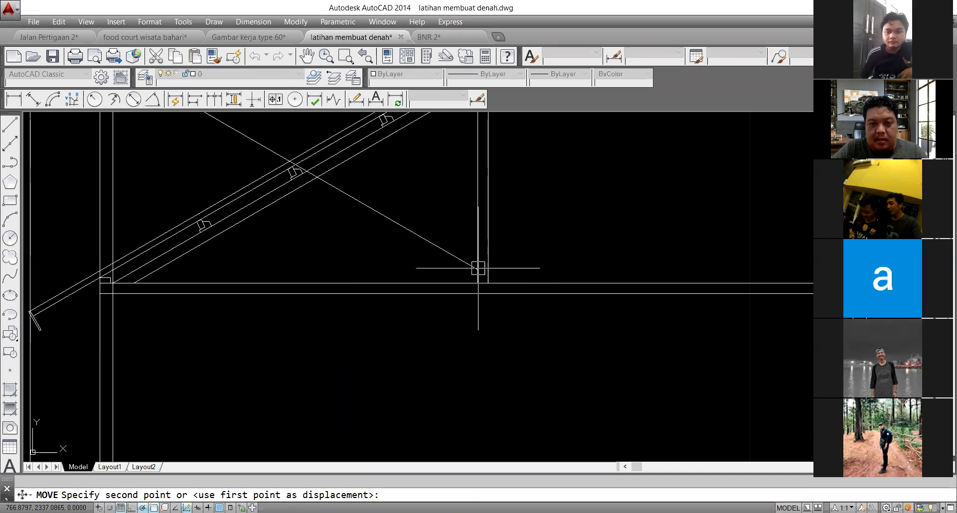
click(478, 268)
Step: Offset the moved diagonal line upward to give the strut its thickness
text(o)
key(Return)
text(2)
key(Return)
click(432, 243)
click(435, 209)
key(Return)
Step: Trim the strut lines at the rafter's lower edge and the king post, and delete the leftover pieces above the rafter
text(tr)
key(Return)
key(Return)
scroll(479, 262, up, 4)
scroll(489, 260, down, 4)
scroll(326, 171, up, 3)
scroll(332, 178, up, 3)
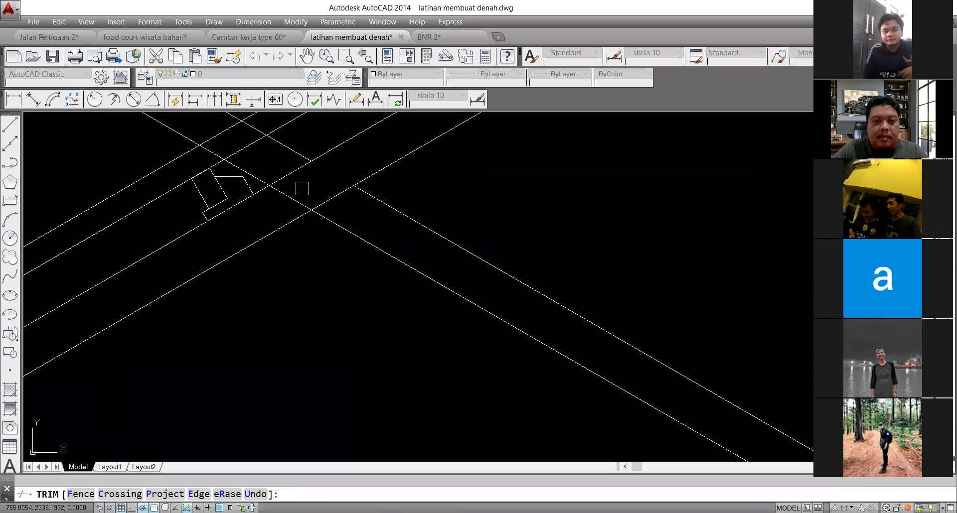
scroll(294, 195, down, 4)
key(Escape)
click(248, 128)
click(171, 165)
key(Delete)
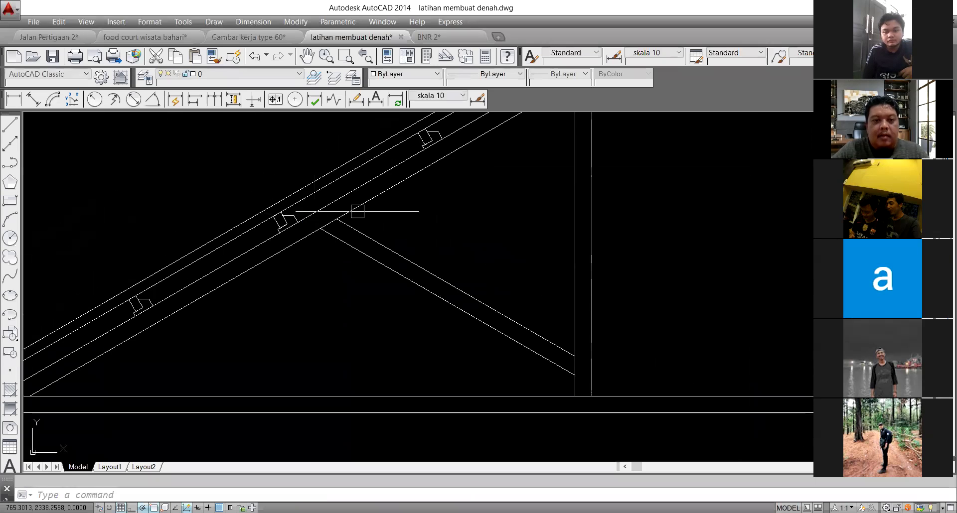
Step: Mirror the two strut lines to the other side about the king post's vertical centerline, keeping the originals
scroll(367, 213, down, 4)
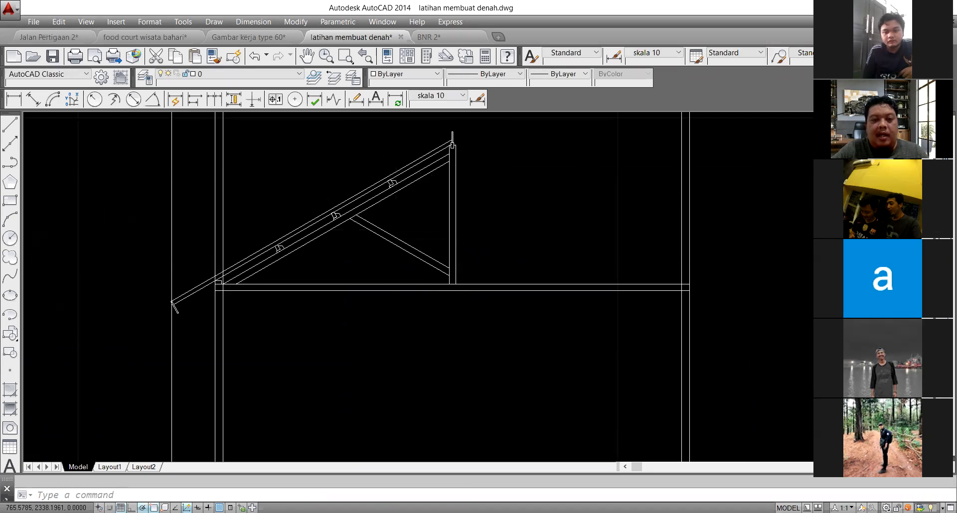
scroll(378, 215, up, 2)
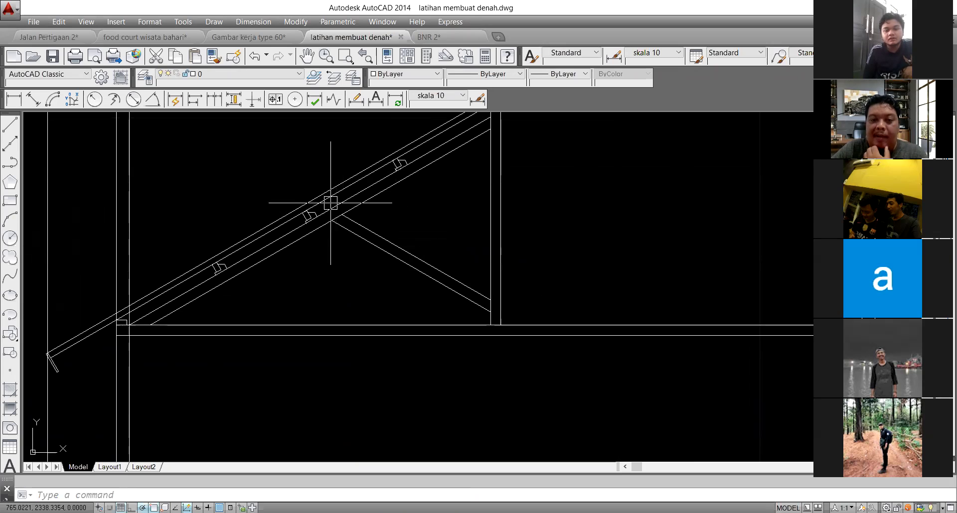
scroll(331, 203, down, 6)
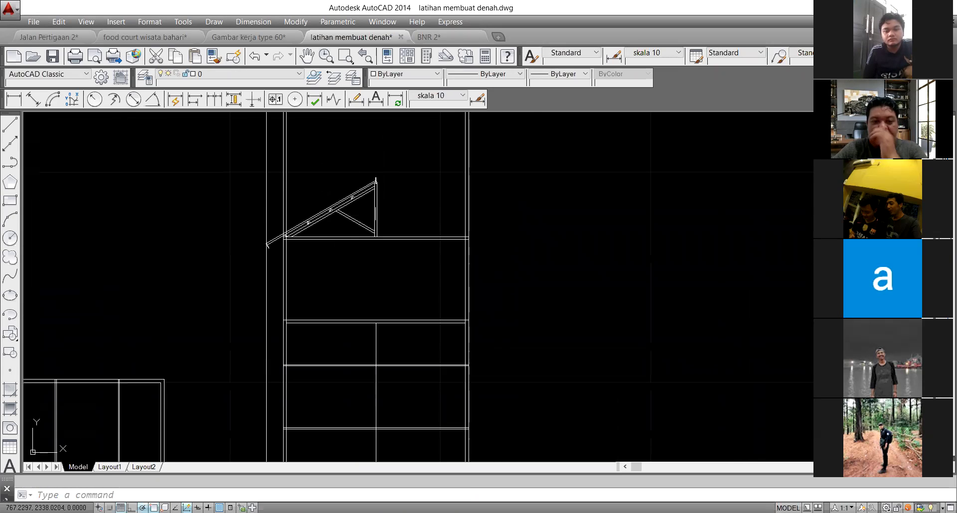
scroll(349, 211, up, 4)
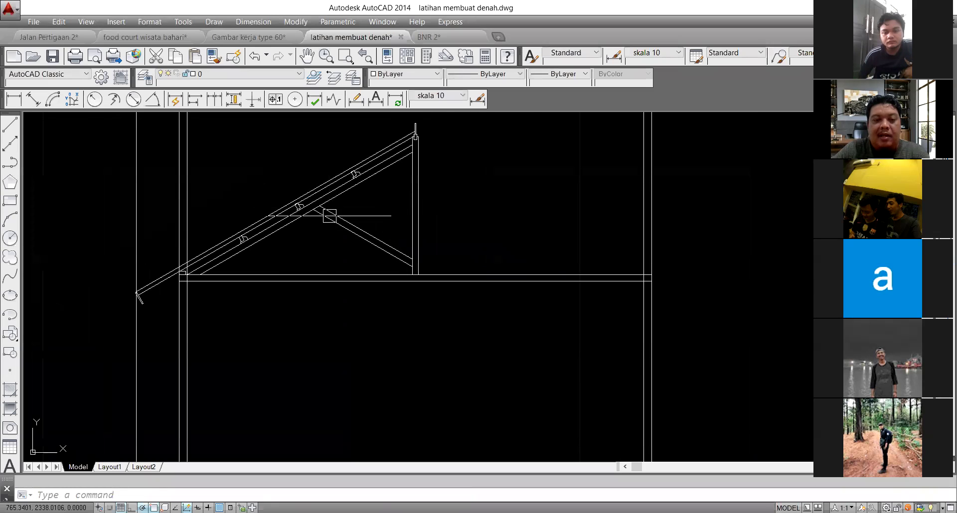
scroll(330, 215, up, 2)
click(382, 212)
click(349, 249)
scroll(366, 265, down, 2)
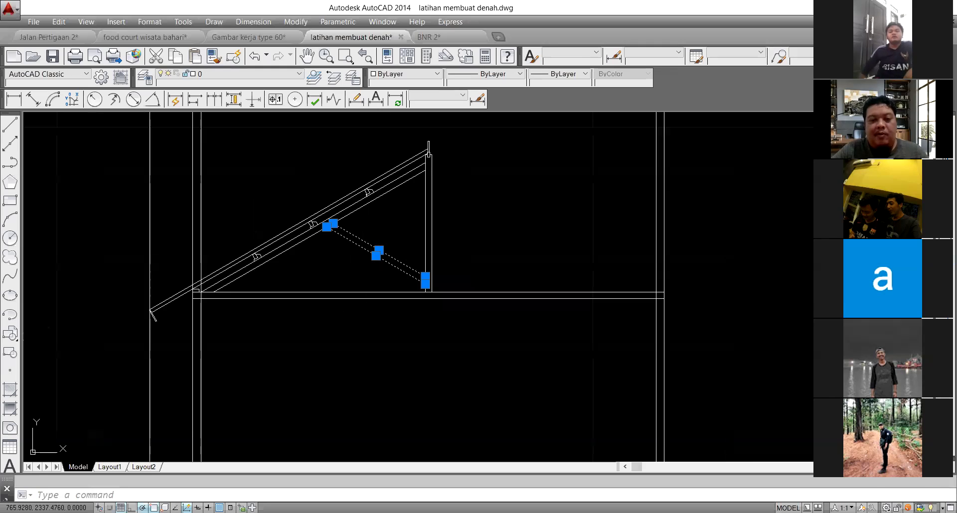
key(Return)
scroll(423, 165, up, 4)
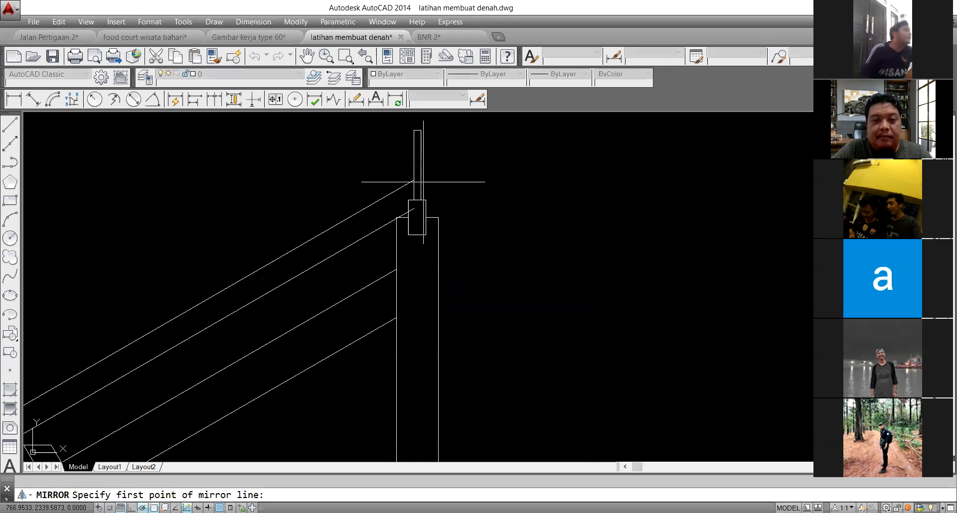
click(414, 241)
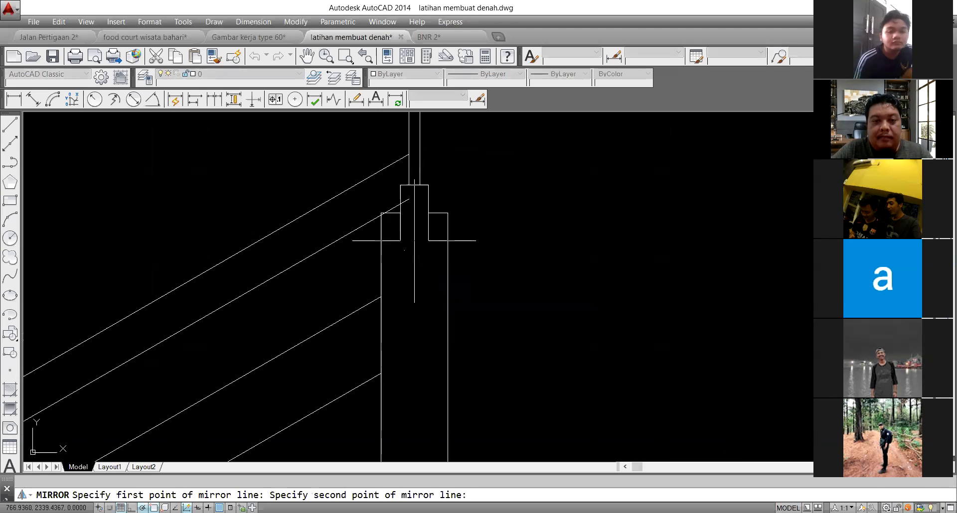
click(414, 274)
key(Return)
Step: Trim the end of the lower roof line that runs into the ridge purlin rectangle
scroll(407, 200, up, 2)
text(tr)
key(Return)
key(Return)
click(410, 193)
key(Return)
scroll(463, 167, down, 5)
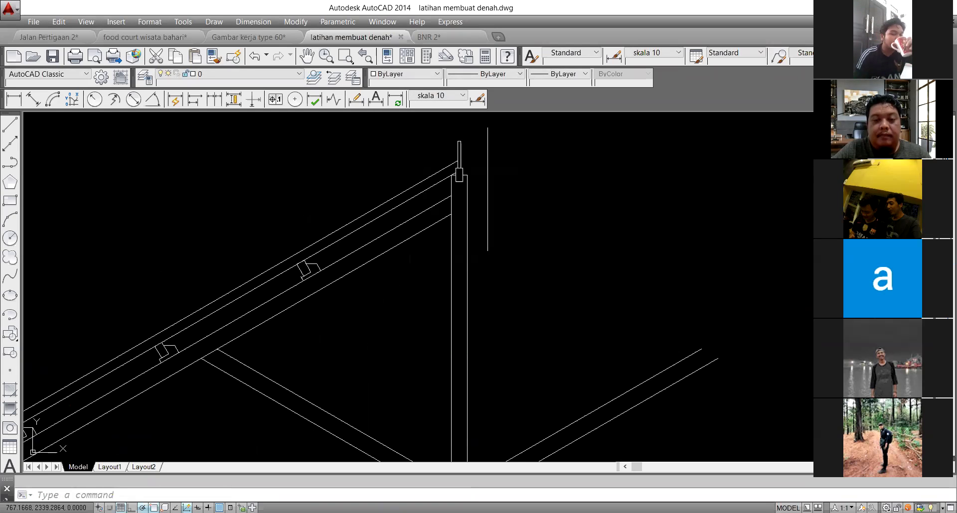
scroll(491, 211, down, 2)
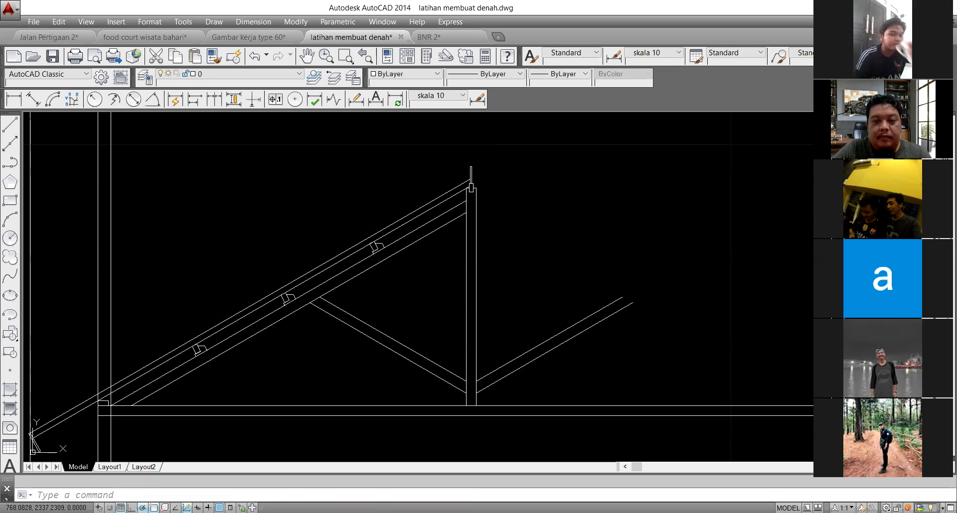
Step: Draw a small upright batten rectangle 0.02 wide in the empty space above the rafter
scroll(439, 252, down, 2)
scroll(336, 285, up, 2)
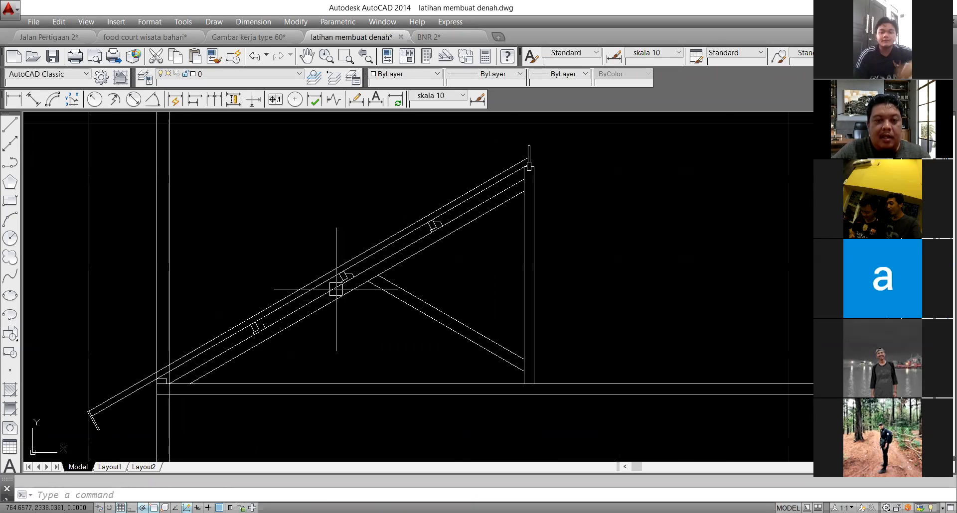
text(rec)
key(Return)
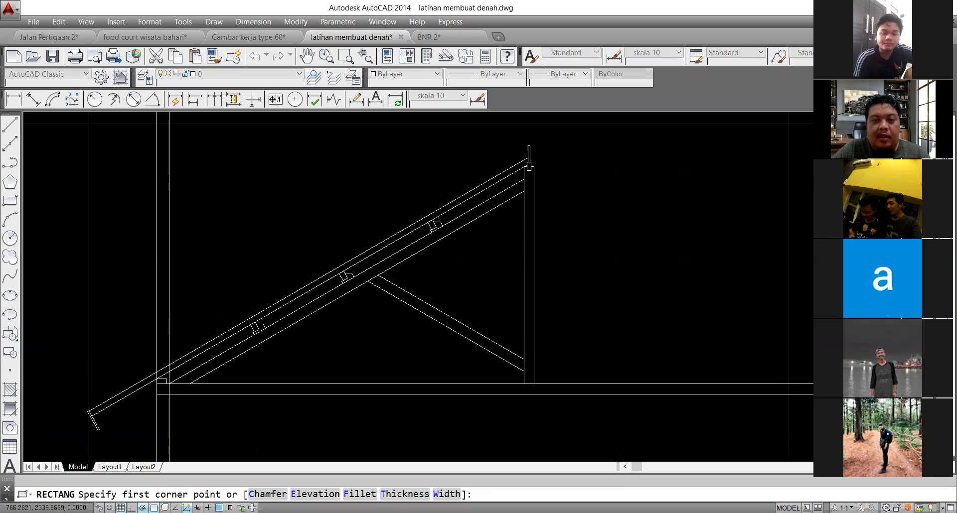
scroll(470, 152, up, 2)
click(430, 146)
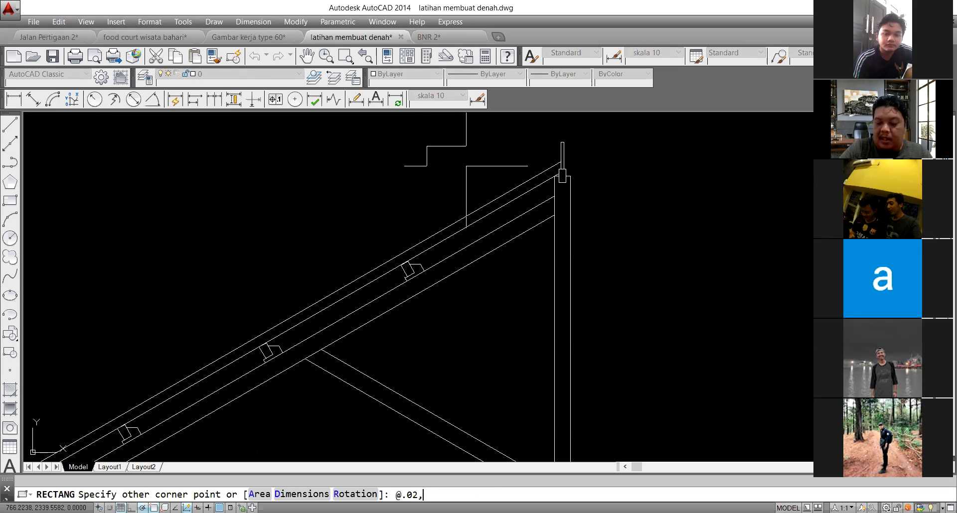
text(@.02,0.02)
key(Return)
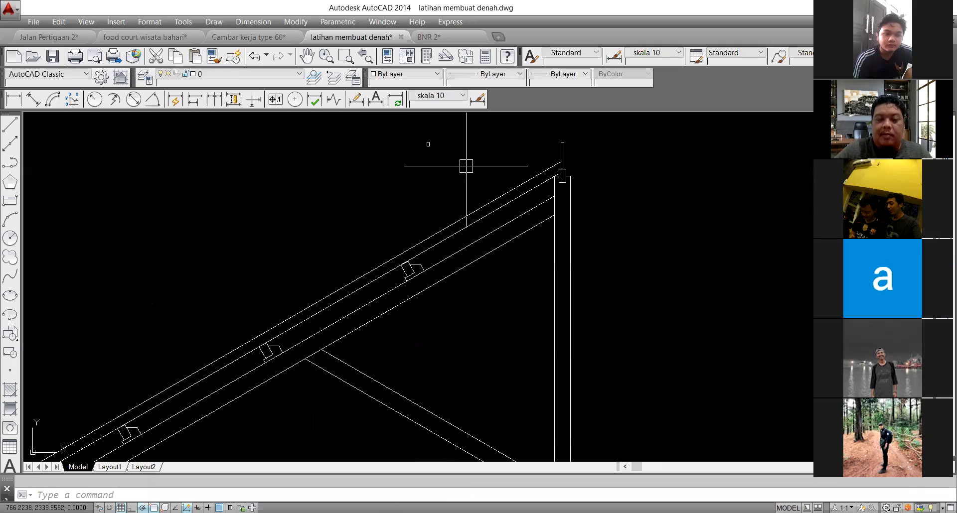
Step: Move the small rectangle so its lower inner corner meets the upper roof line's end at the ridge board
scroll(438, 129, up, 4)
click(418, 169)
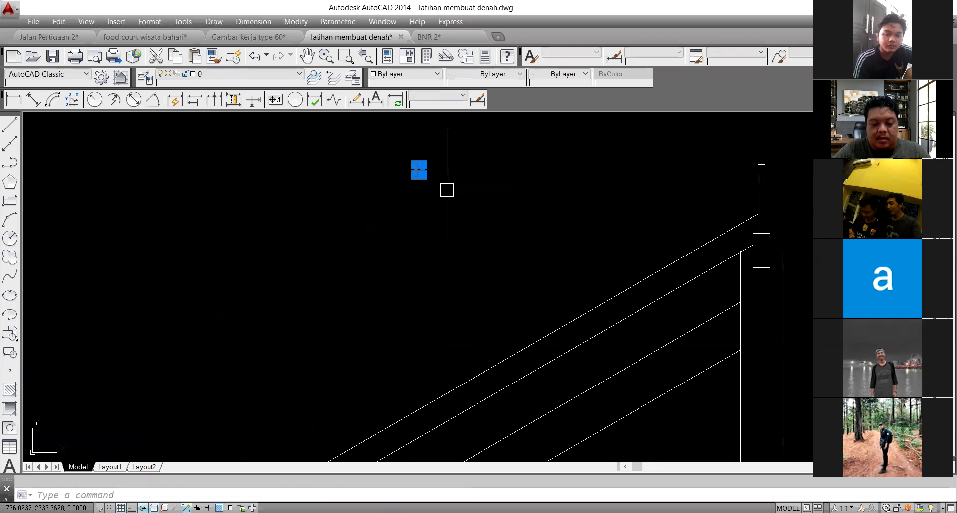
text(m)
key(Return)
scroll(415, 170, up, 2)
click(414, 173)
scroll(278, 229, down, 8)
scroll(389, 245, up, 5)
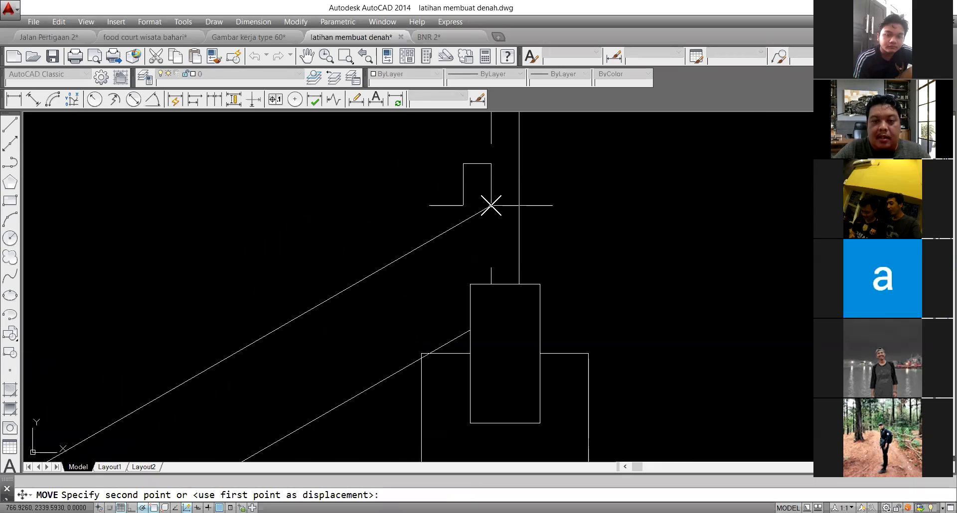
click(490, 204)
Step: Rotate the batten rectangle about that corner by reference so its long side aligns with the upper roof line
click(462, 172)
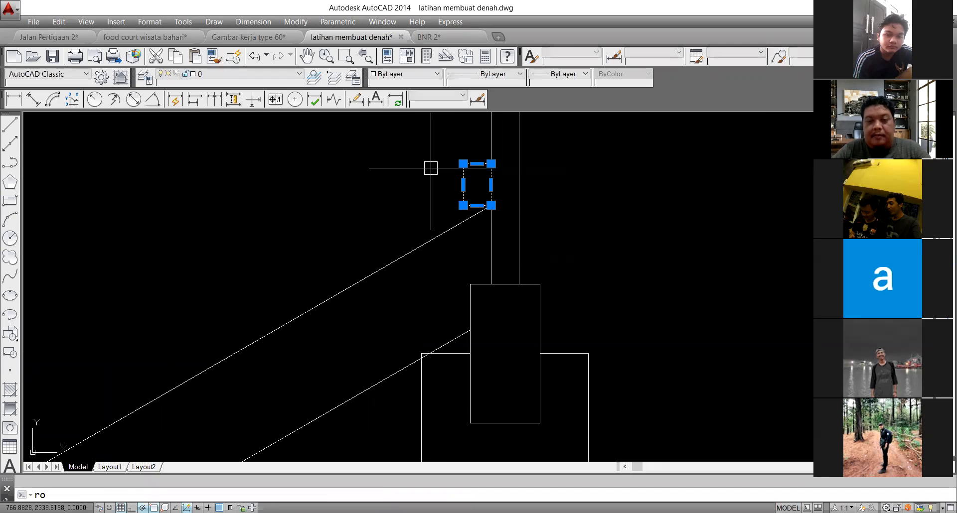
text(ro)
key(Return)
scroll(476, 203, up, 2)
click(499, 205)
text(r)
key(Return)
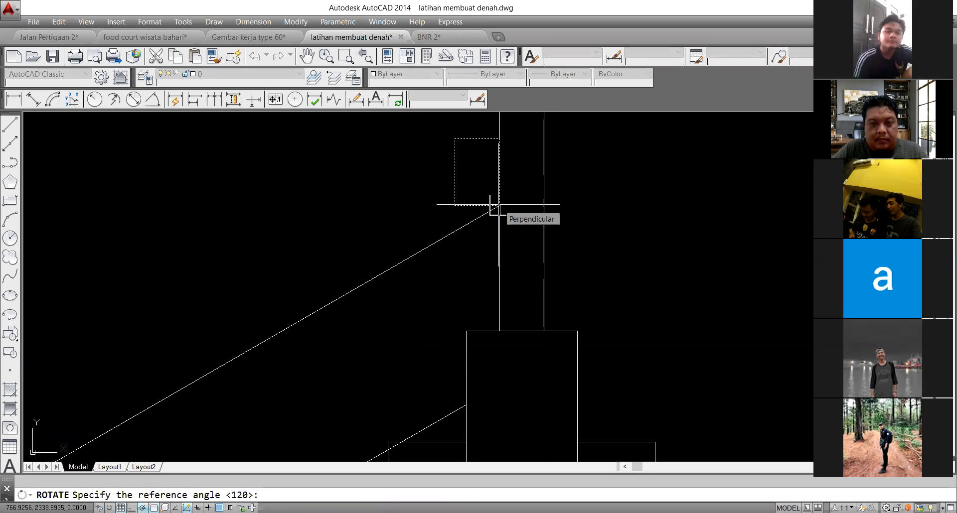
click(499, 204)
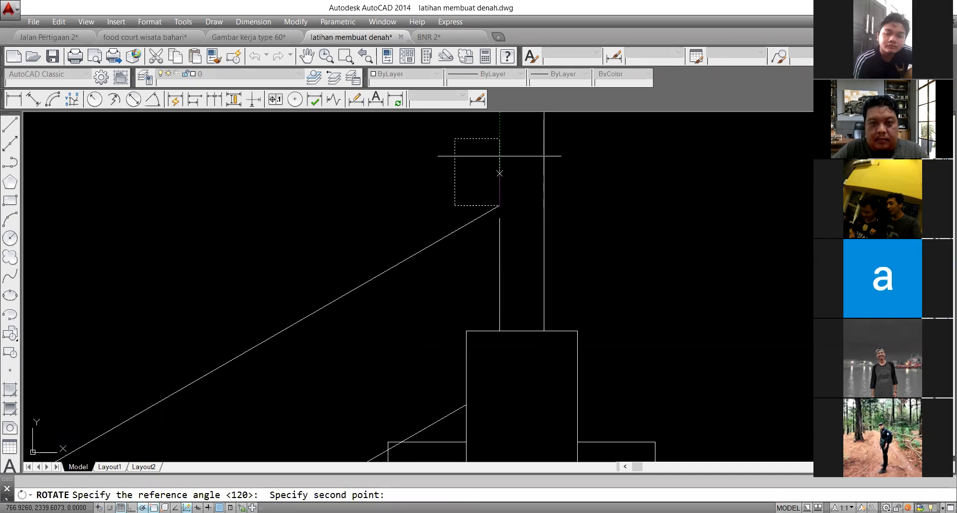
click(499, 139)
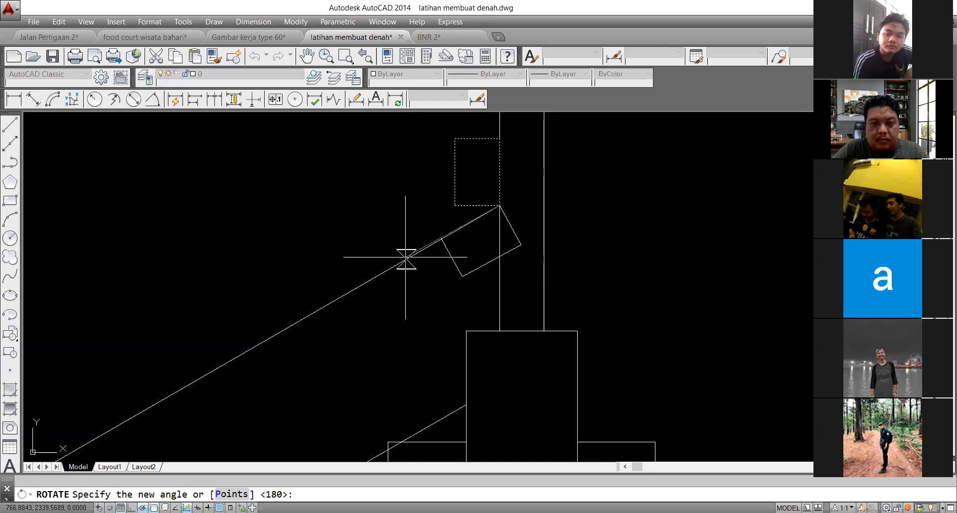
click(405, 257)
Step: Move the rotated batten so it sits on top of the upper roof line against the ridge board
click(508, 253)
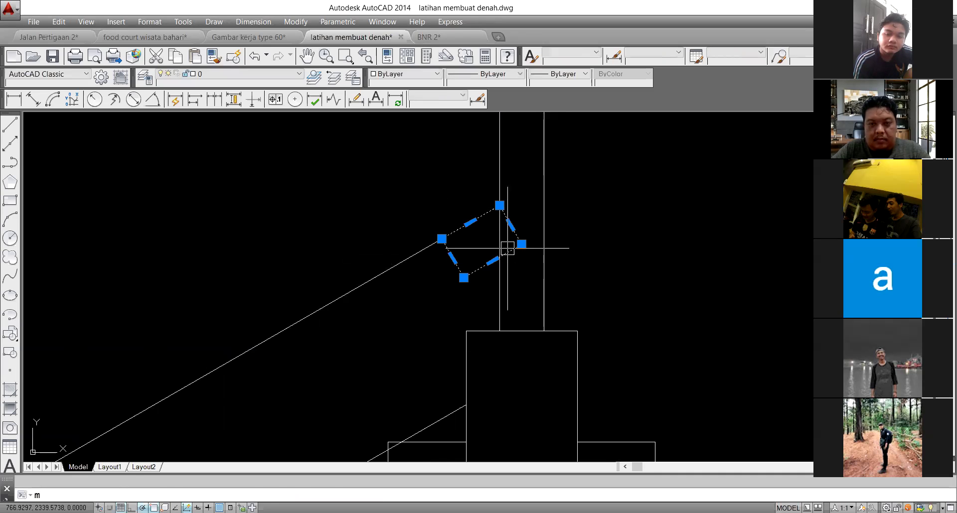
key(Return)
click(521, 244)
click(499, 204)
Step: Copy the ridge batten down along the slope of the upper roof line
click(470, 192)
click(441, 175)
text(c)
key(Return)
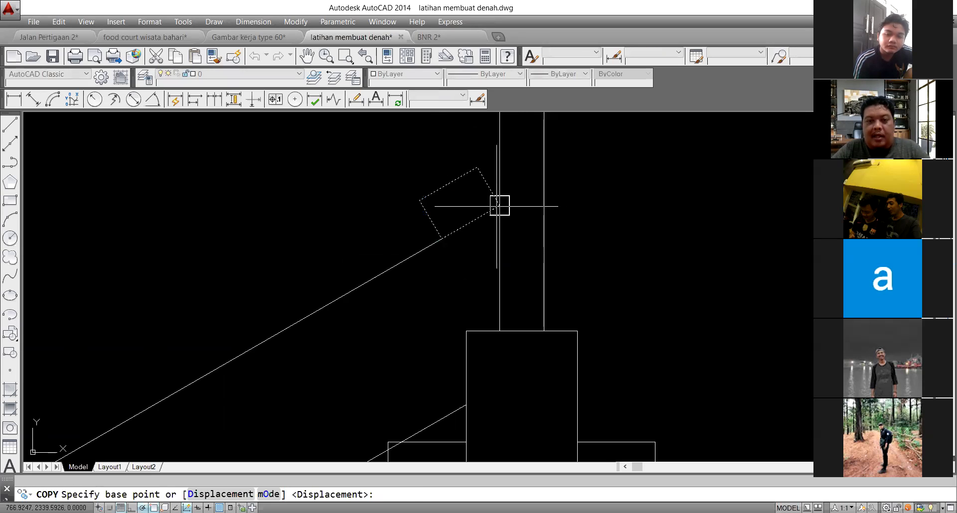
click(499, 205)
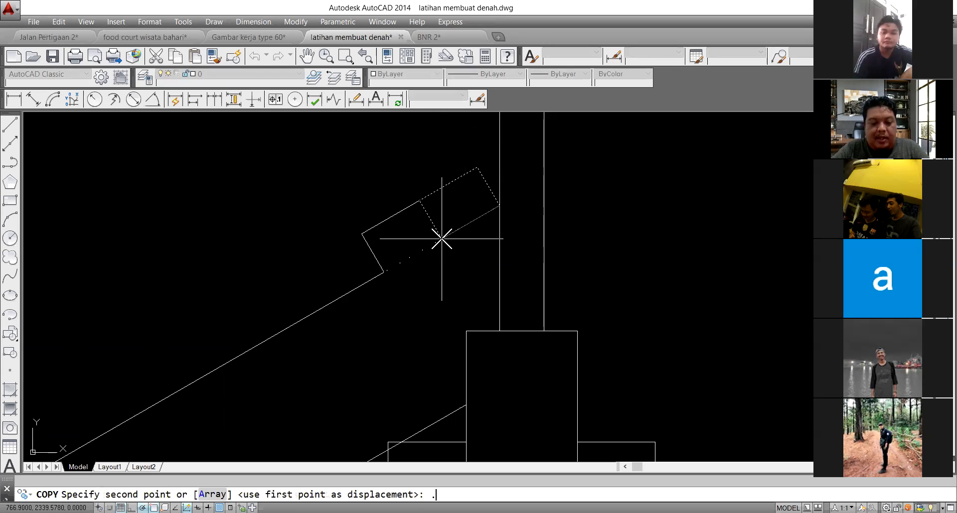
key(Return)
key(Escape)
scroll(438, 235, down, 5)
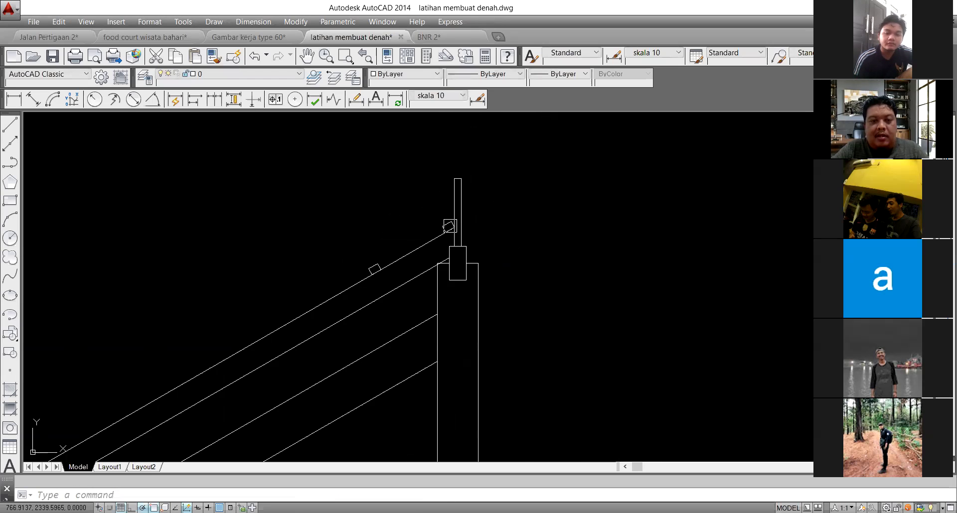
Step: Copy the second batten further down the upper roof line, using the spacing between the first two battens
click(380, 225)
click(412, 270)
text(c)
key(Return)
scroll(358, 235, up, 6)
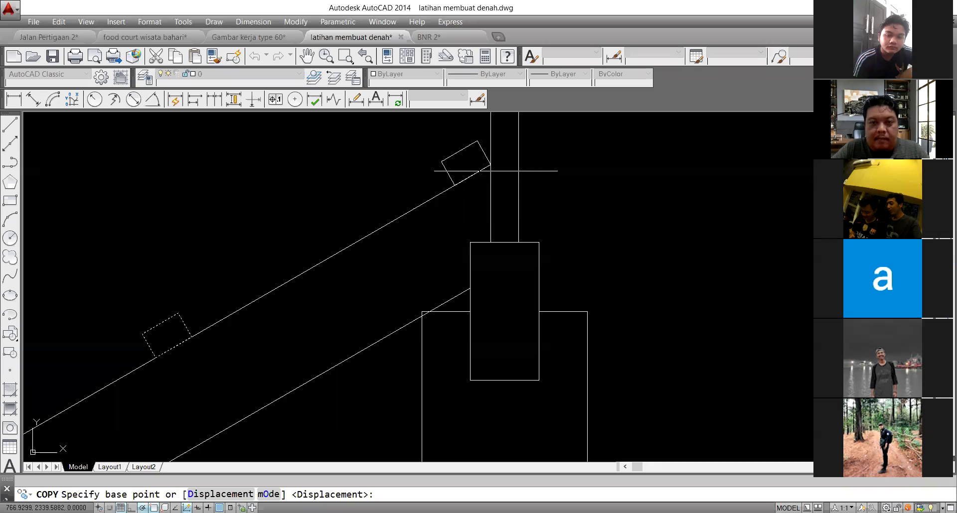
click(490, 165)
scroll(550, 179, down, 3)
scroll(376, 259, up, 1)
click(397, 259)
key(Escape)
Step: Delete the tall vertical lines on both sides of the roof truss
scroll(401, 242, down, 4)
scroll(460, 211, up, 1)
scroll(464, 207, down, 2)
scroll(466, 220, down, 2)
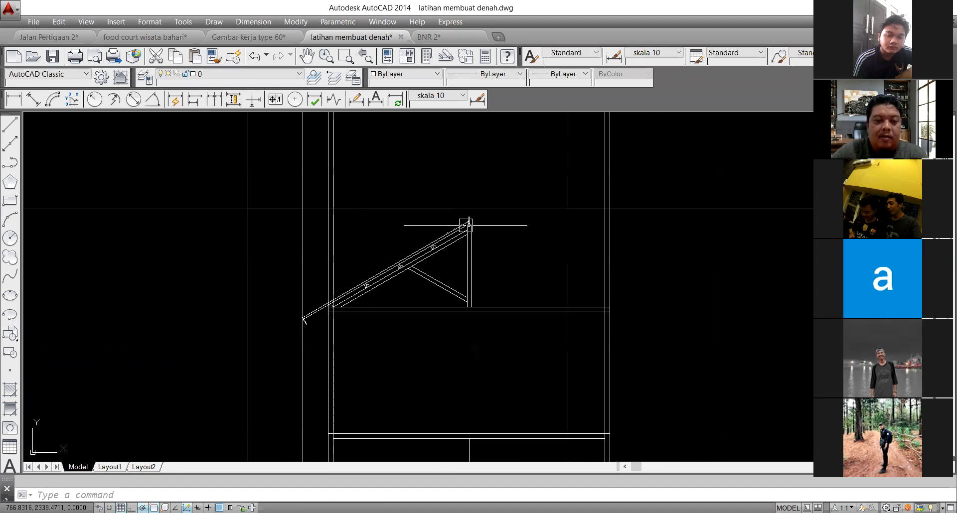
scroll(310, 331, up, 3)
scroll(316, 342, down, 3)
click(360, 249)
click(289, 209)
text(e)
key(Return)
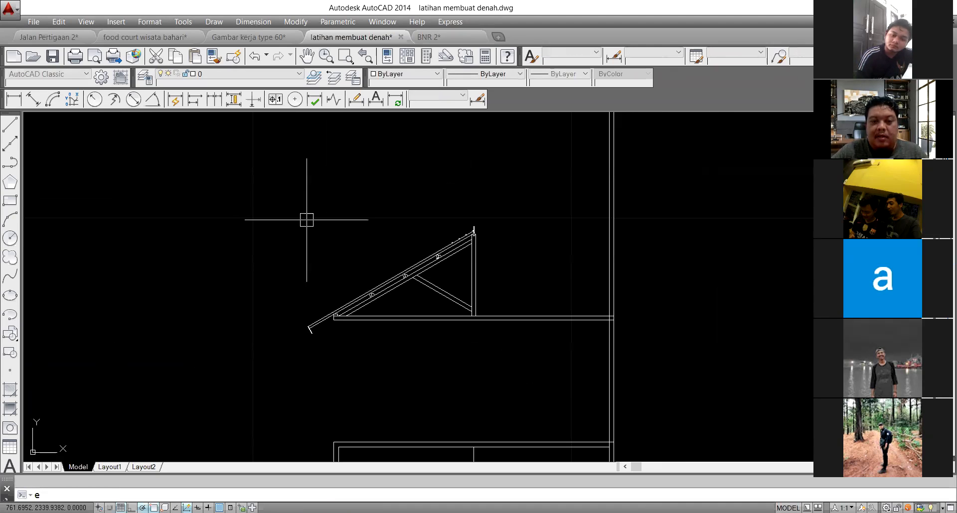
click(613, 188)
key(Delete)
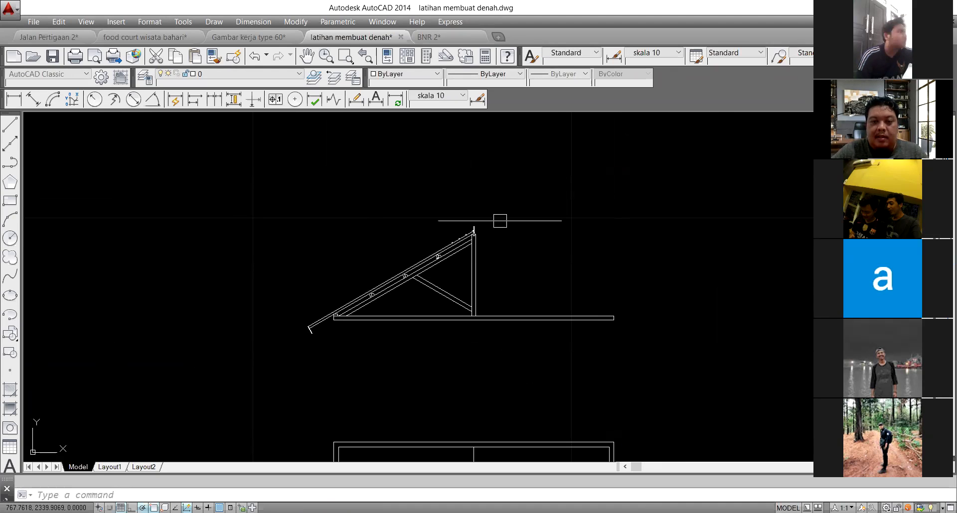
Step: Mirror the finished half truss with its battens about the ridge board's vertical centerline, keeping the originals
scroll(499, 219, up, 3)
scroll(444, 280, down, 3)
click(147, 157)
click(446, 326)
text(mi)
key(Return)
scroll(397, 207, up, 6)
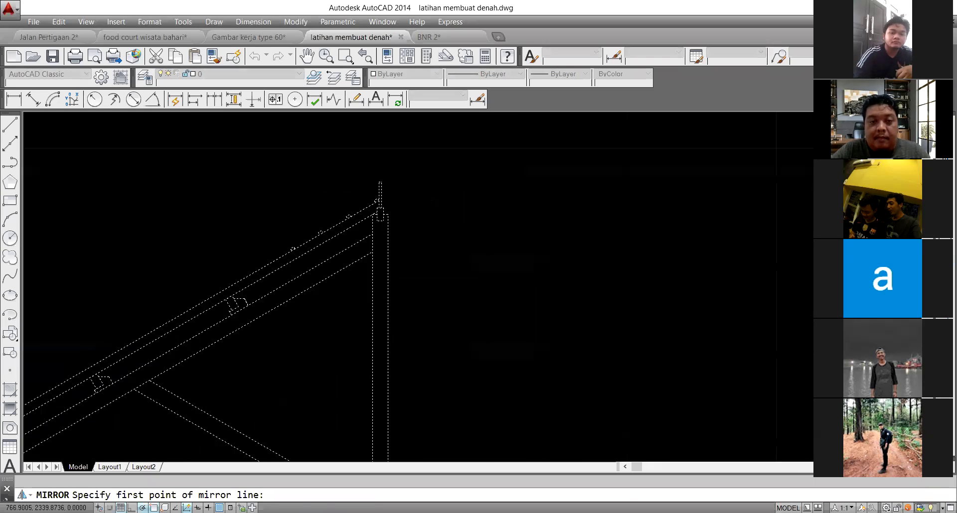
click(356, 241)
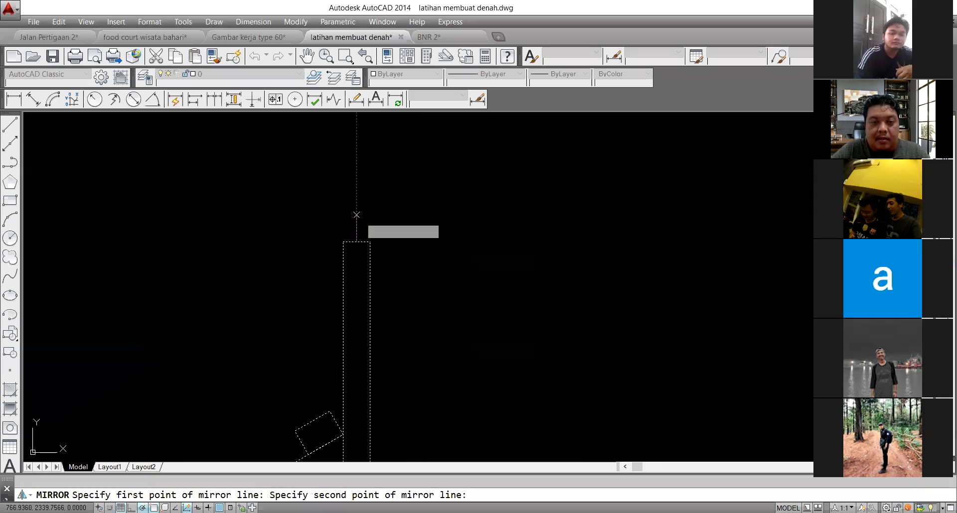
click(359, 212)
key(Return)
scroll(367, 235, down, 3)
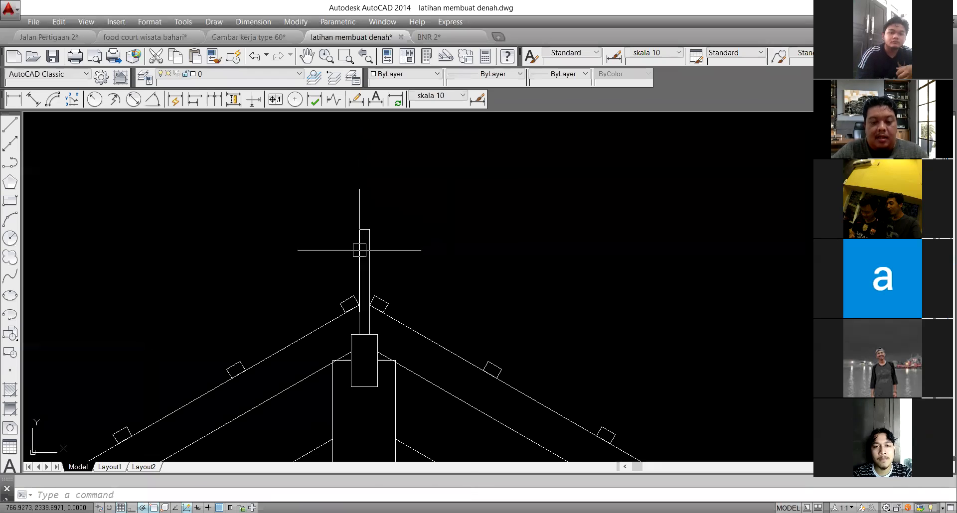
Step: Draw a 0.15 by 0.15 square above the ridge for the ridge cap
text(rec)
key(Return)
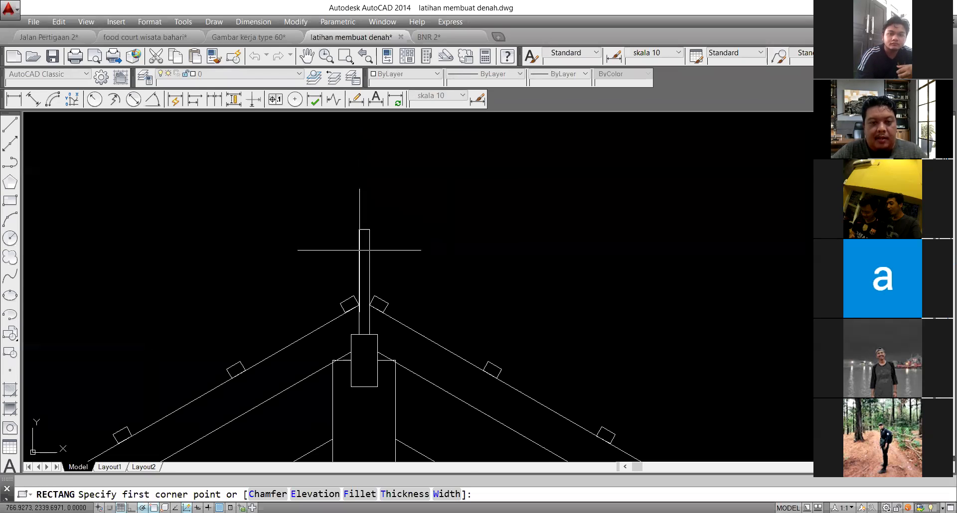
click(338, 190)
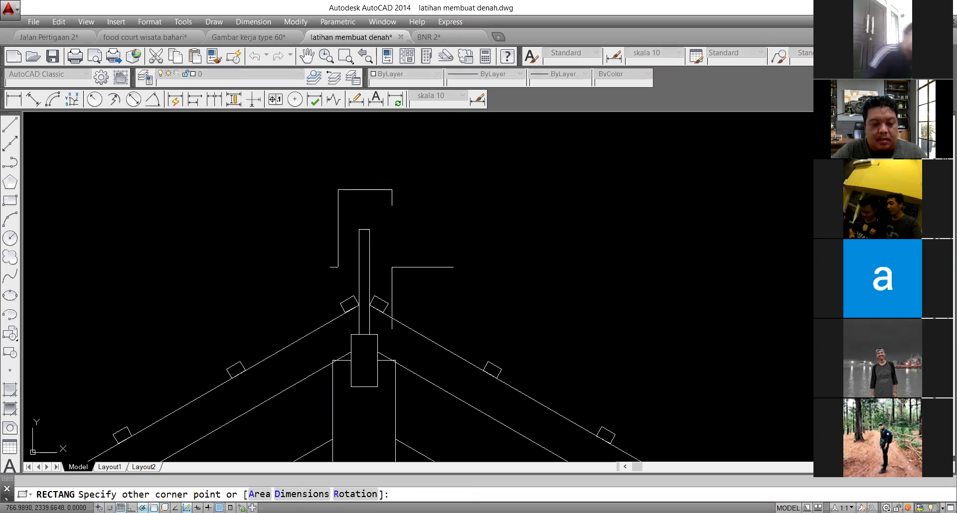
text(@.15,.)
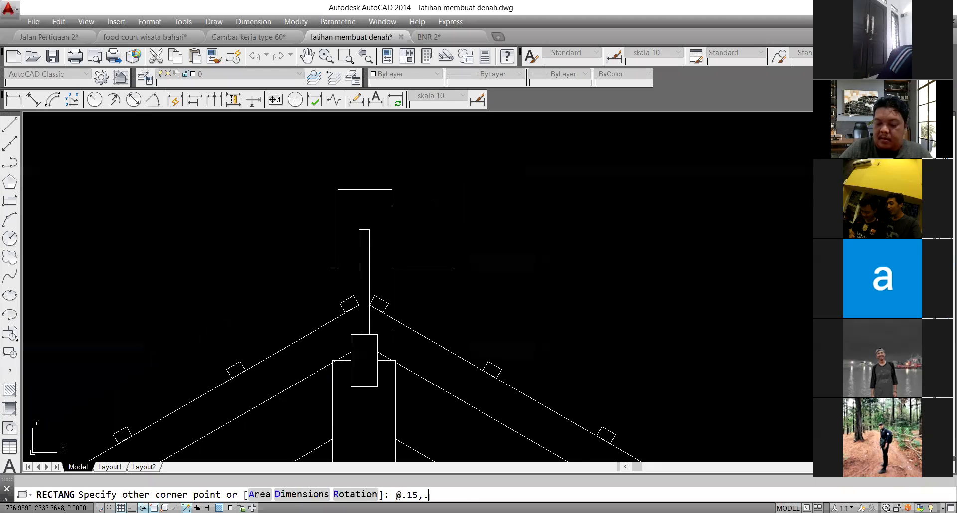
text(15)
key(Return)
Step: Move the square by its bottom midpoint onto the midpoint of the ridge board's top edge
scroll(388, 267, down, 2)
click(367, 202)
text(m)
key(Return)
click(375, 221)
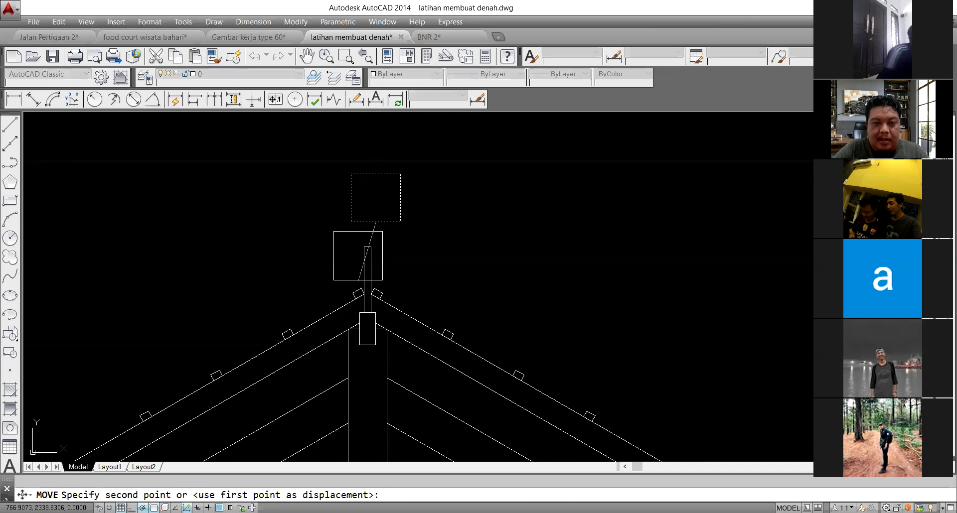
scroll(358, 280, up, 4)
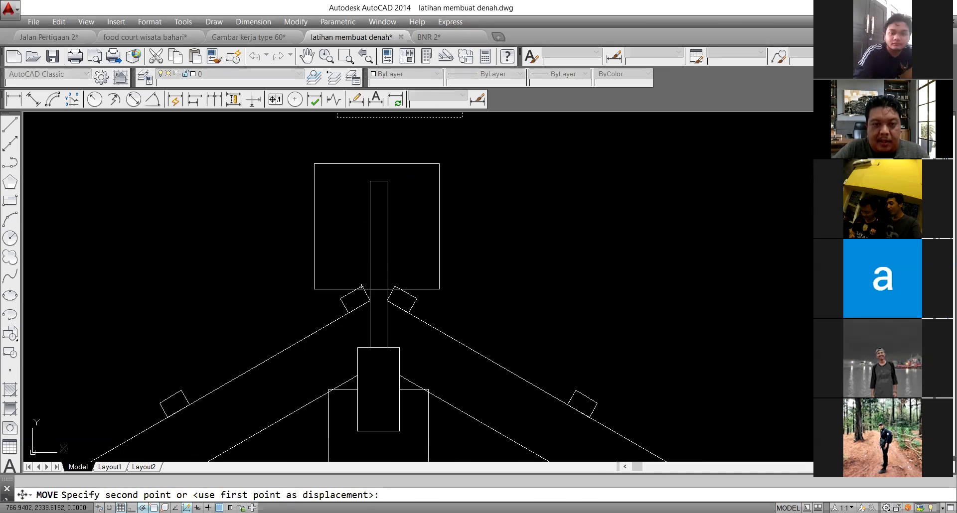
click(378, 182)
Step: Move the square straight down so its bottom edge is level with the ends of the upper roof lines
click(440, 181)
text(m)
key(Return)
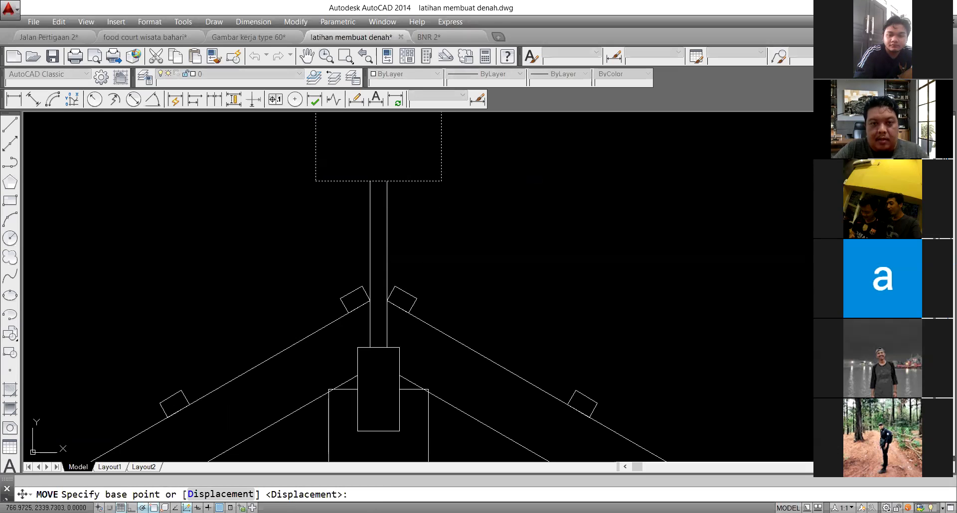
click(387, 180)
scroll(386, 277, up, 2)
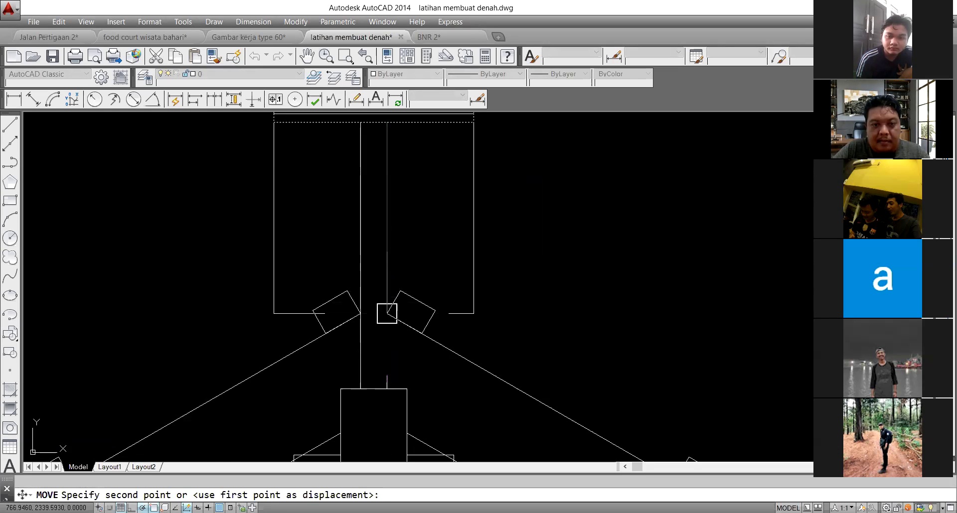
click(387, 310)
scroll(393, 299, down, 2)
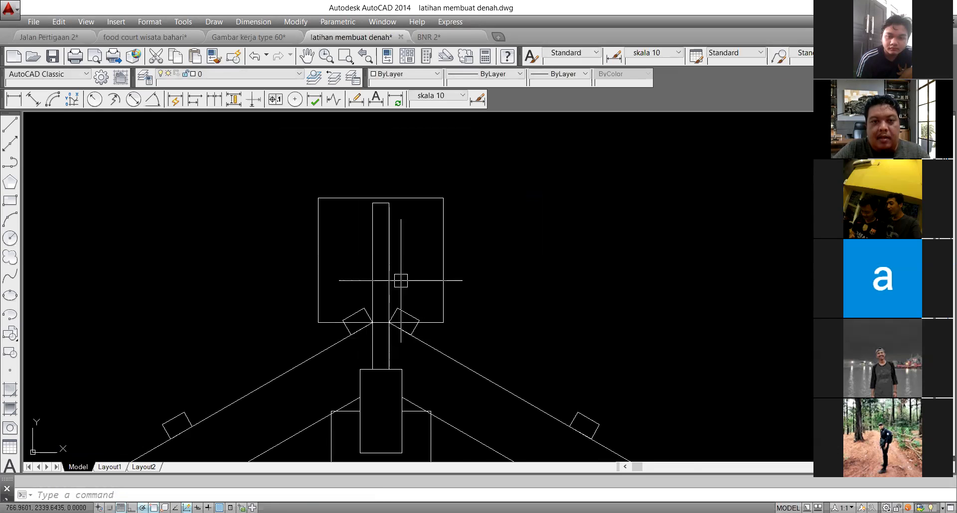
Step: Draw a circle centered on the midpoint of the square's top edge, with its radius reaching the square's corner
text(c)
key(Return)
scroll(376, 194, up, 2)
click(384, 200)
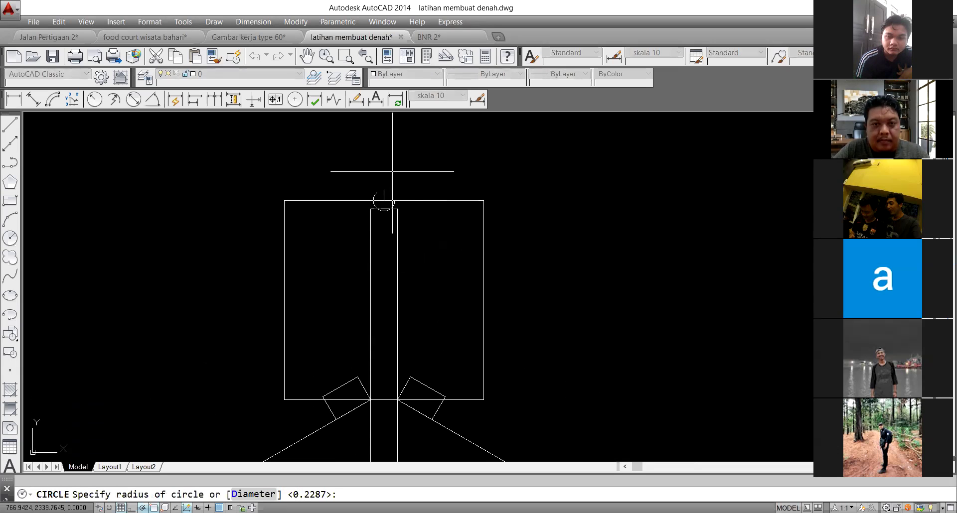
click(484, 200)
Step: Trim away the circle's lower half and the square's top edge, and delete the leftover arc inside the ridge board
text(tr)
key(Return)
key(Return)
click(459, 271)
key(Escape)
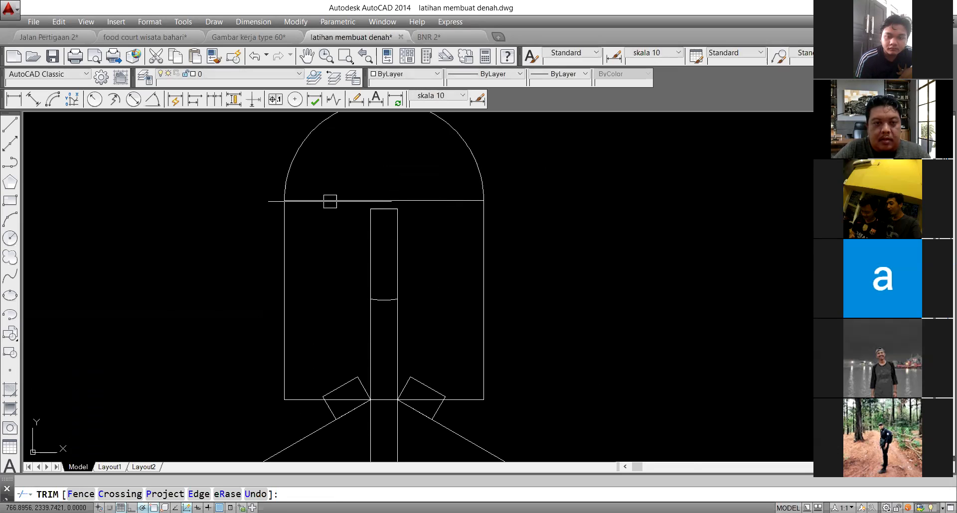
click(329, 198)
key(Escape)
text(tr)
key(Return)
key(Return)
click(343, 223)
click(330, 198)
key(Escape)
drag(359, 278, 424, 329)
key(Delete)
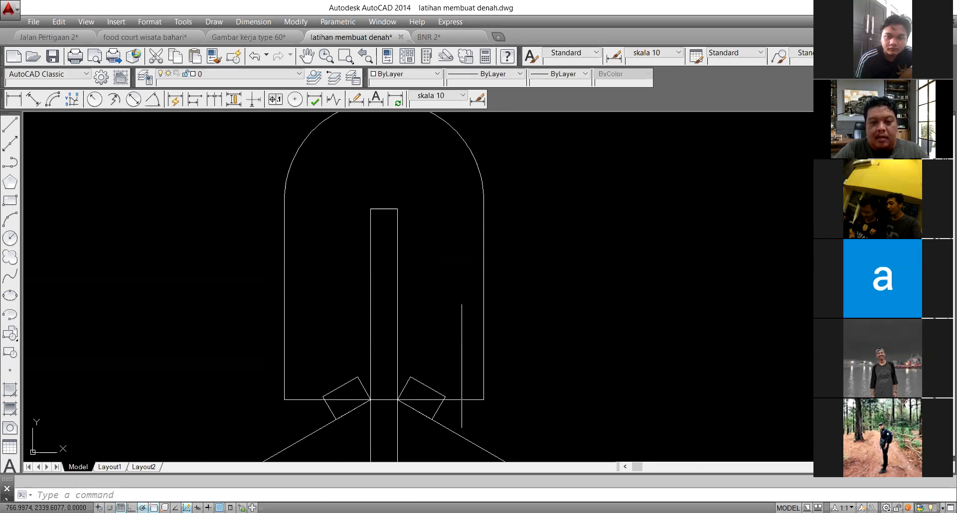
Step: Remove the square's bottom edge by trimming its outer end and deleting the remaining piece
text(tr)
key(Return)
key(Return)
click(467, 399)
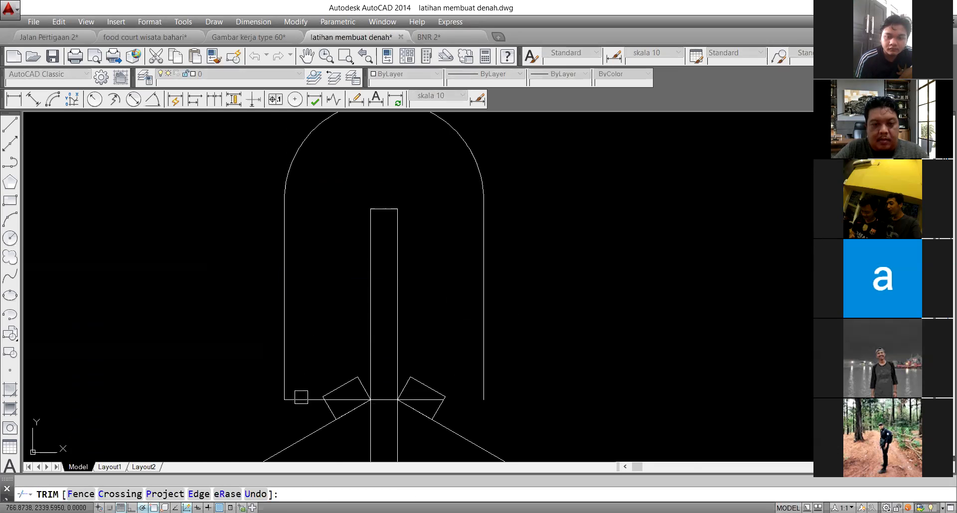
key(Escape)
click(340, 397)
key(Delete)
Step: Offset the ridge cap's two sides and arc inward by 0.01 to give the cap its thickness
text(o)
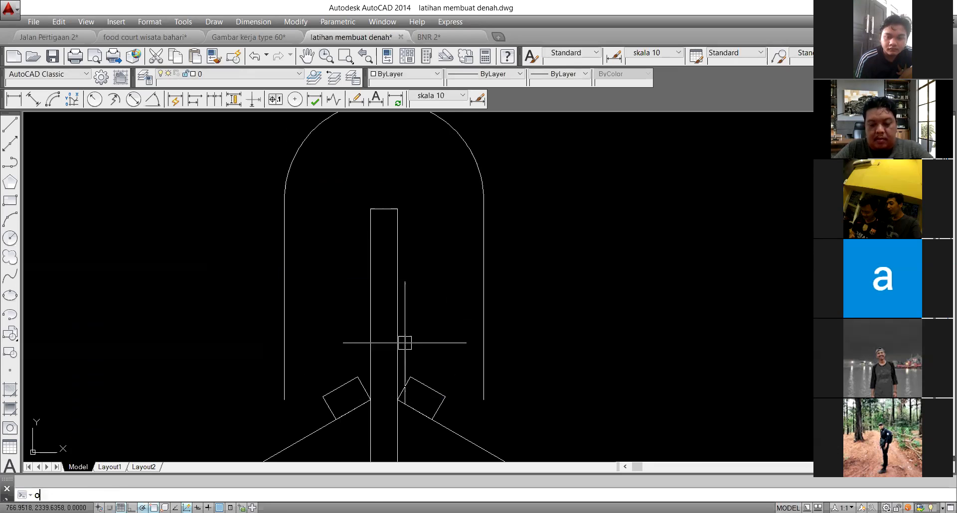
key(Return)
text(.01)
key(Return)
click(483, 298)
click(441, 278)
click(474, 159)
click(384, 199)
click(284, 269)
click(330, 328)
key(Return)
scroll(354, 345, down, 4)
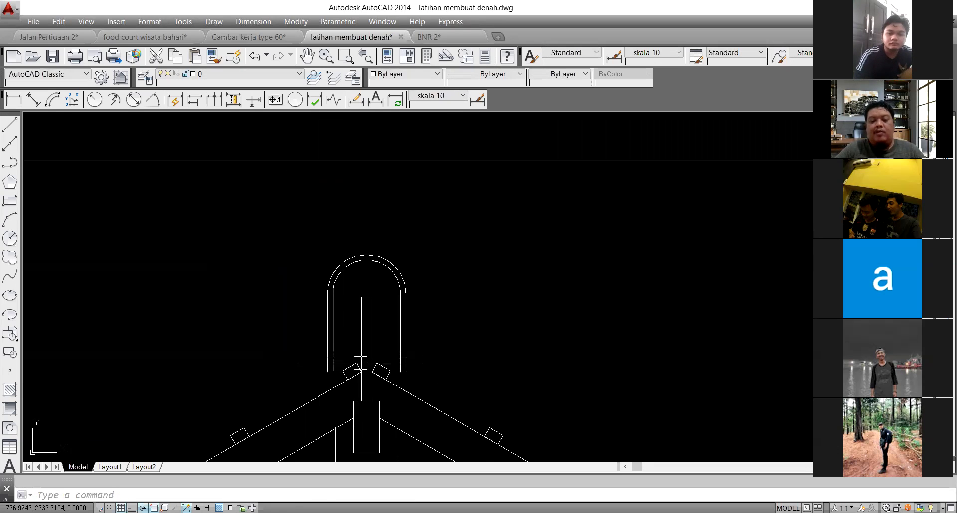
Step: Draw an upright rectangle 0.15 wide starting at the lower-left corner of the truss's tie beam
scroll(360, 363, down, 6)
scroll(406, 320, down, 5)
scroll(340, 391, up, 5)
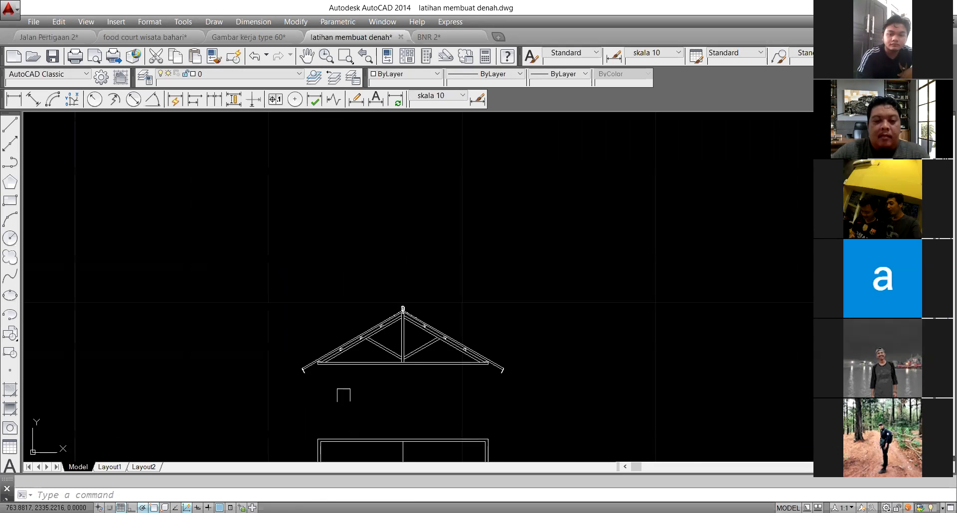
text(rec)
key(Return)
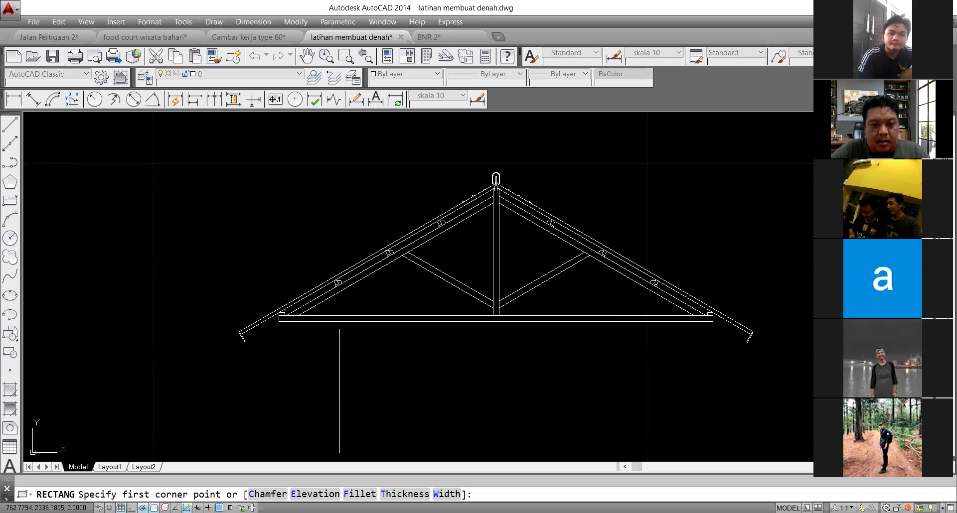
scroll(294, 329, up, 4)
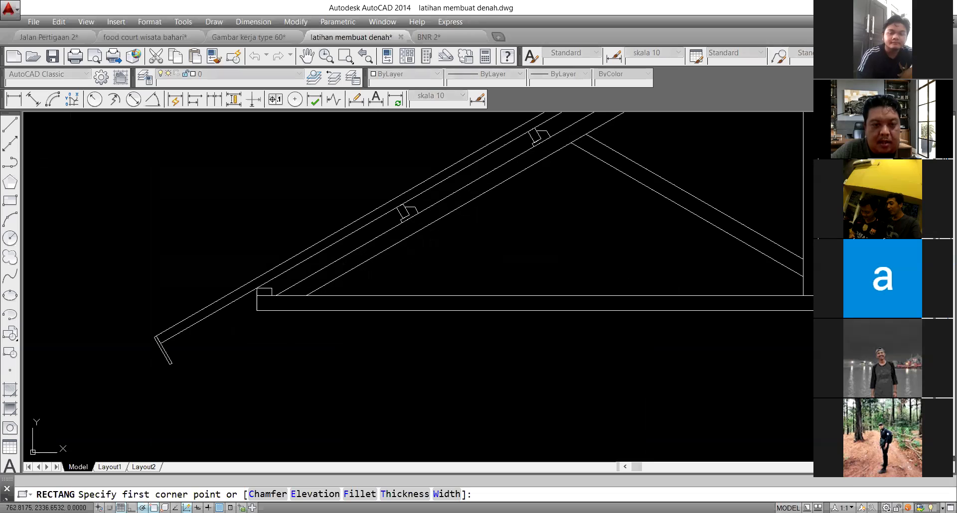
click(256, 310)
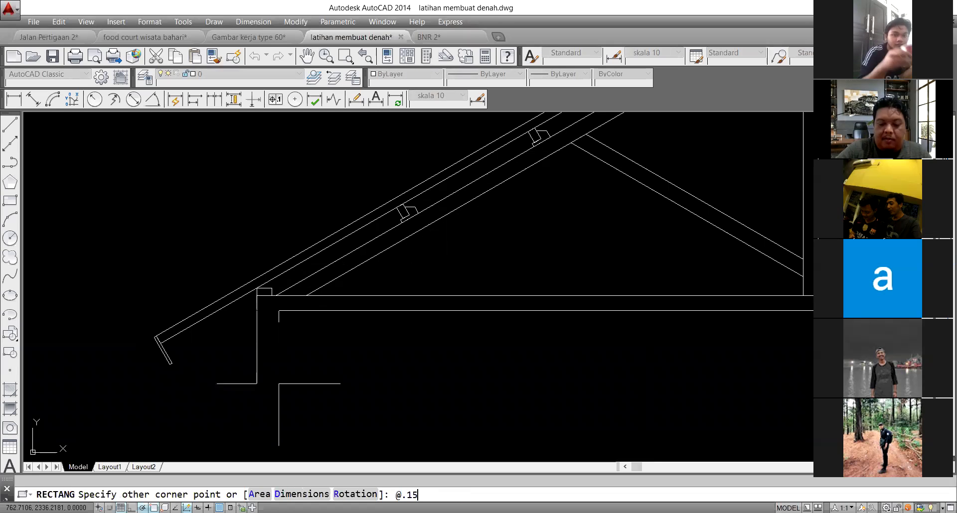
text(@.15,.15)
key(Return)
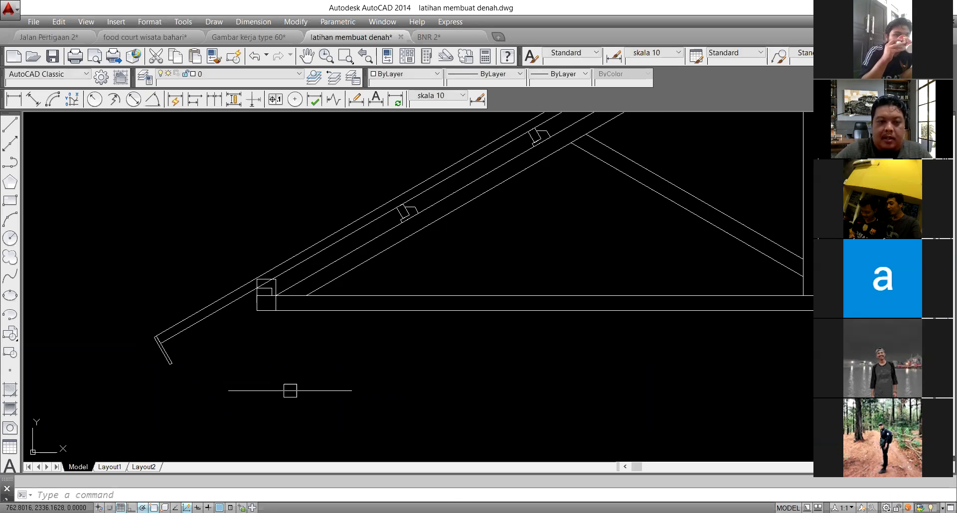
Step: Move the new rectangle down from its top-edge midpoint to its bottom-edge midpoint, so it sits beneath the tie beam
scroll(280, 278, up, 3)
click(274, 240)
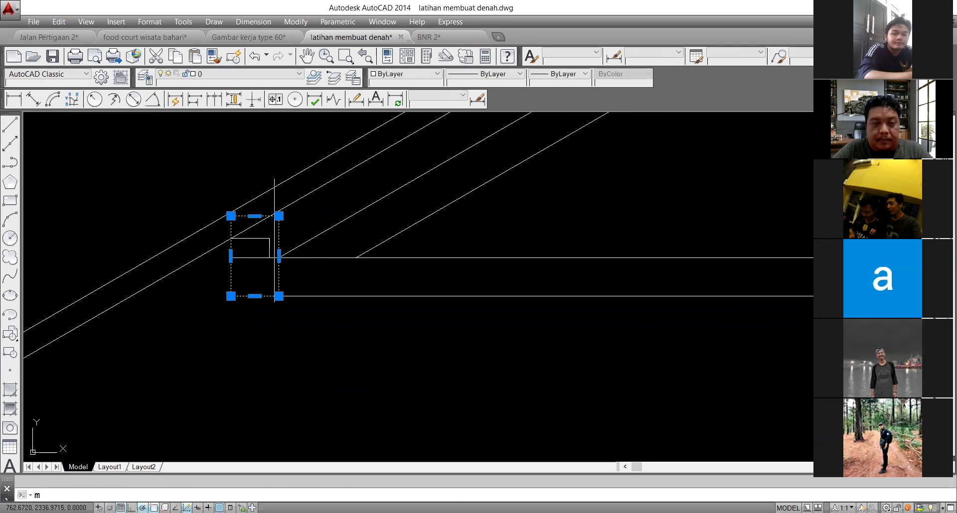
text(m)
key(Return)
click(254, 215)
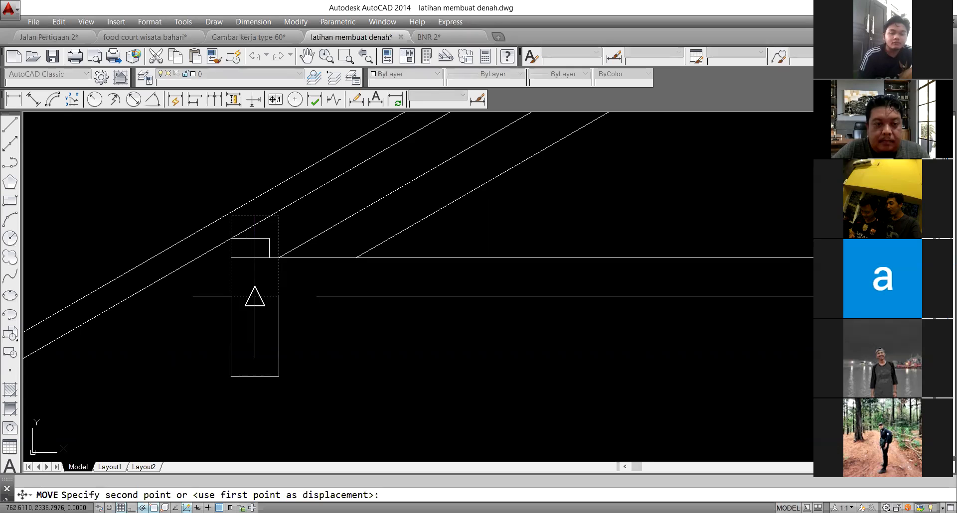
click(254, 296)
Step: Mirror the rectangle under the tie beam's left end about the king post's vertical centre line, keeping the original
scroll(255, 296, down, 5)
click(274, 352)
click(226, 325)
scroll(218, 327, down, 7)
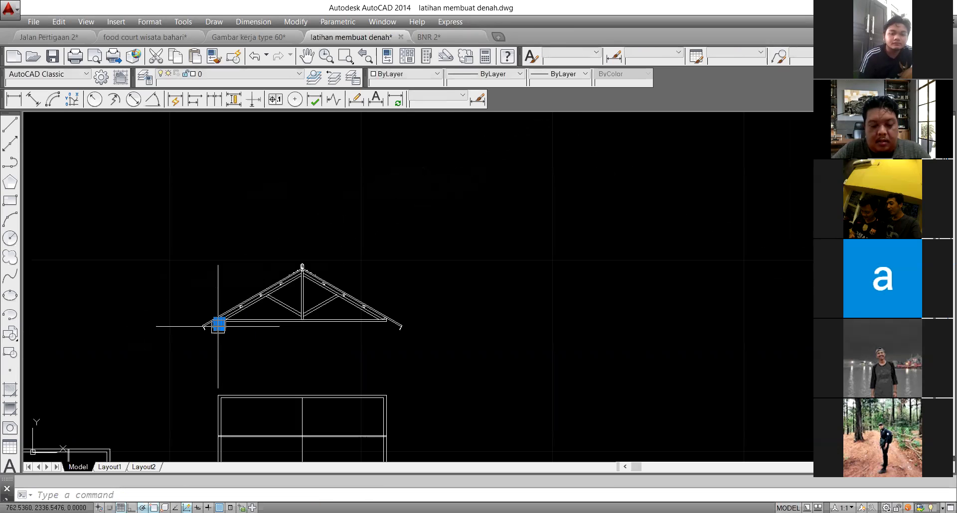
text(mi)
key(Return)
scroll(299, 321, up, 8)
click(355, 268)
click(352, 288)
key(Return)
scroll(352, 289, down, 7)
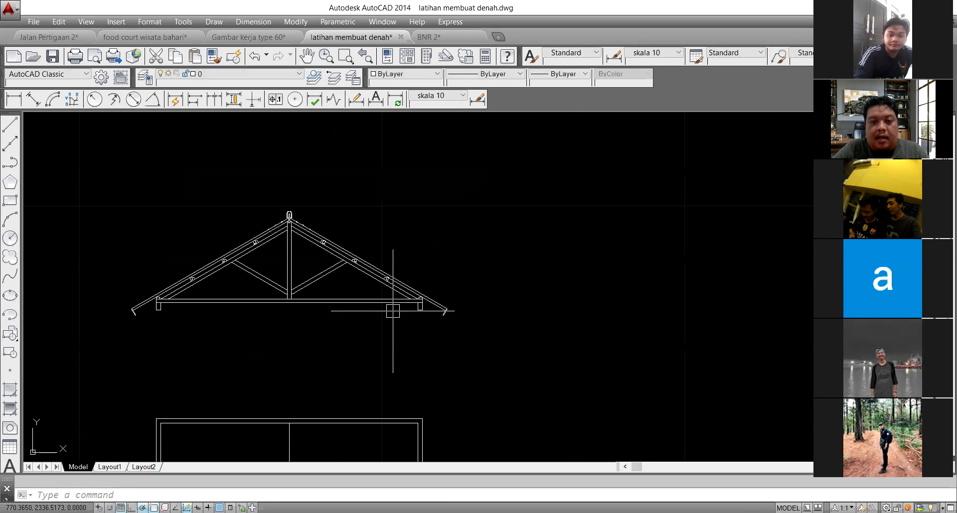
Step: Add a horizontal linear dimension below the truss between the bottom-edge midpoints of the two support rectangles
click(20, 100)
scroll(150, 313, up, 8)
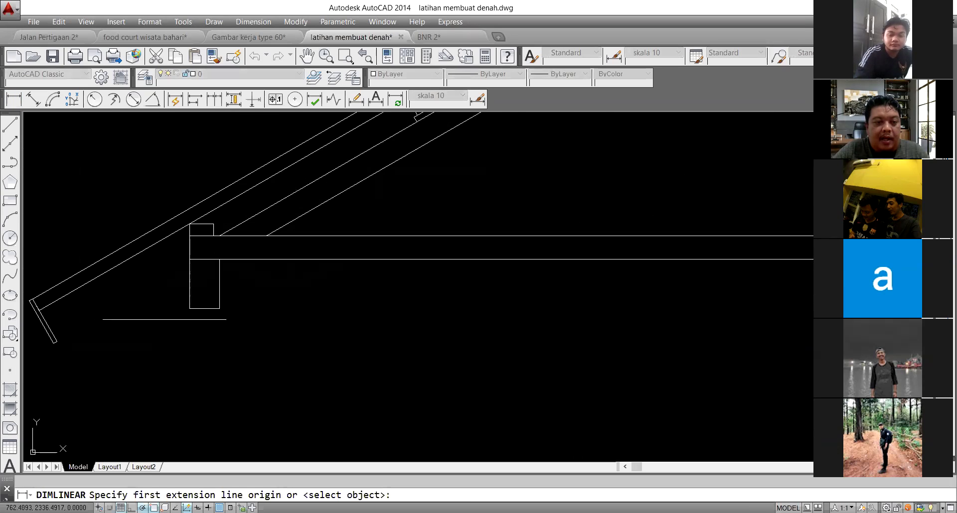
click(204, 308)
scroll(92, 308, down, 6)
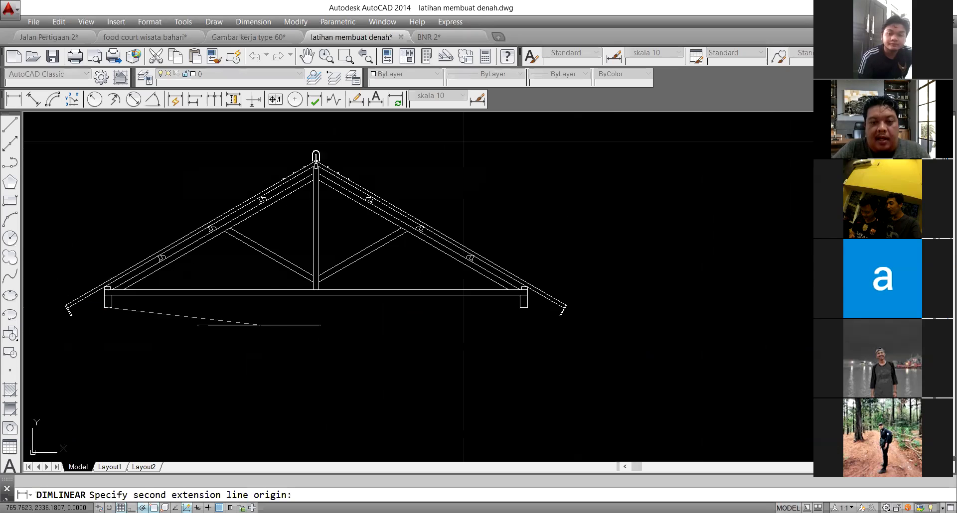
scroll(513, 306, up, 5)
scroll(513, 306, up, 2)
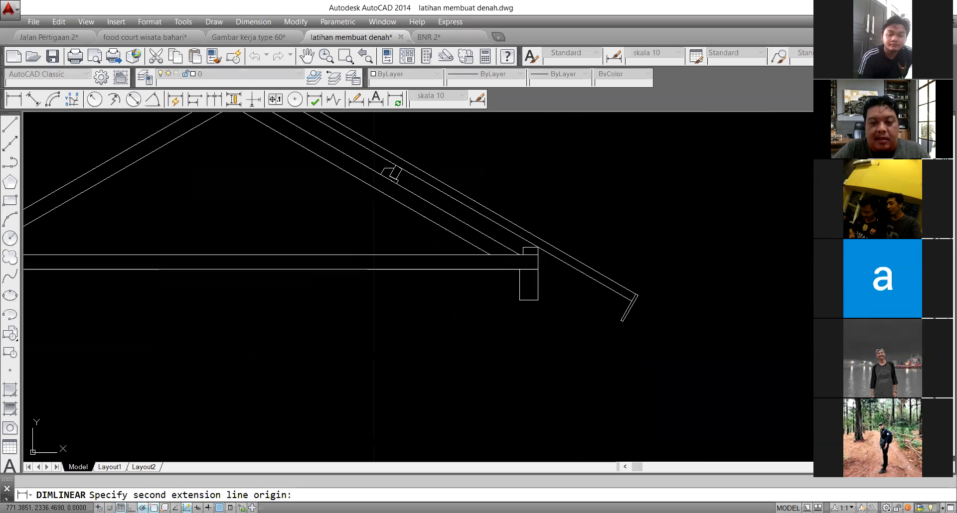
click(528, 298)
scroll(523, 299, down, 6)
click(475, 326)
Step: Open the skala 10 dimension style for modification and set the text offset from the dimension line to 0.1
click(420, 325)
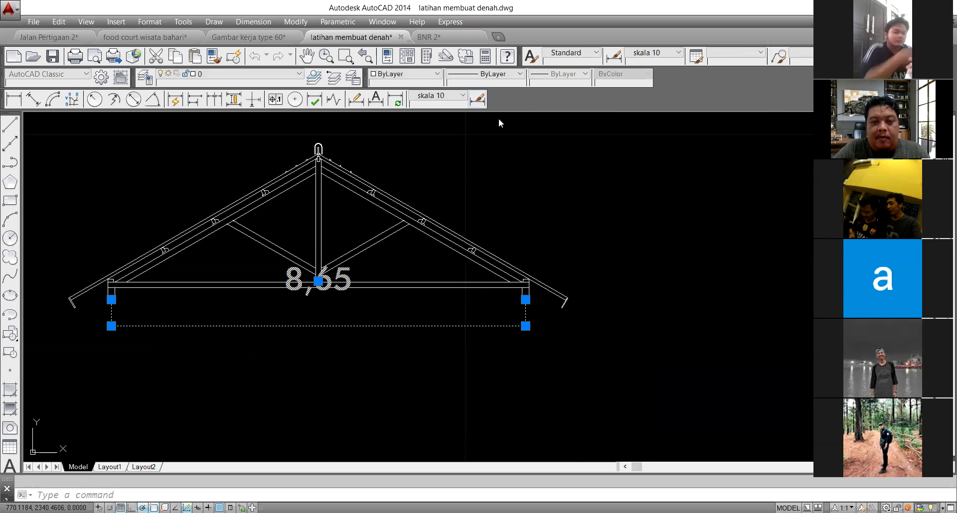
click(477, 99)
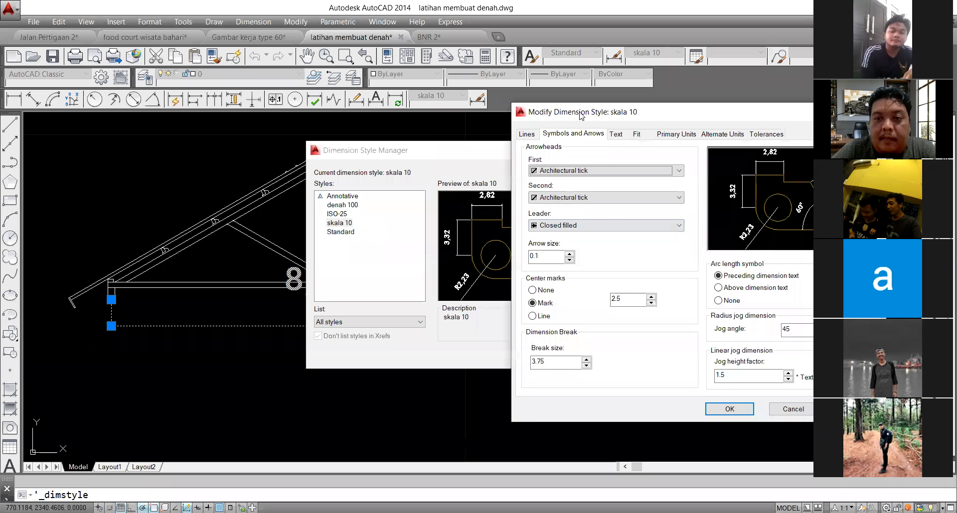
drag(575, 113, 249, 71)
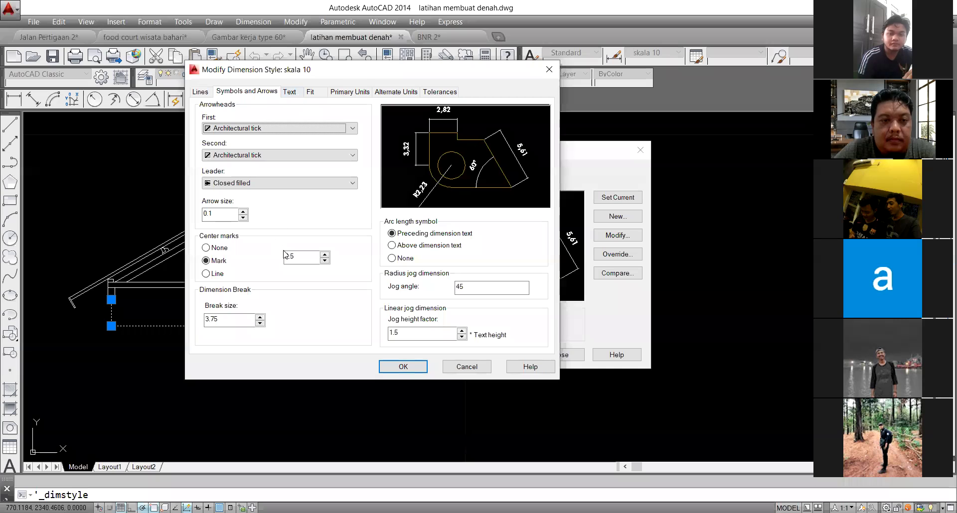
click(201, 92)
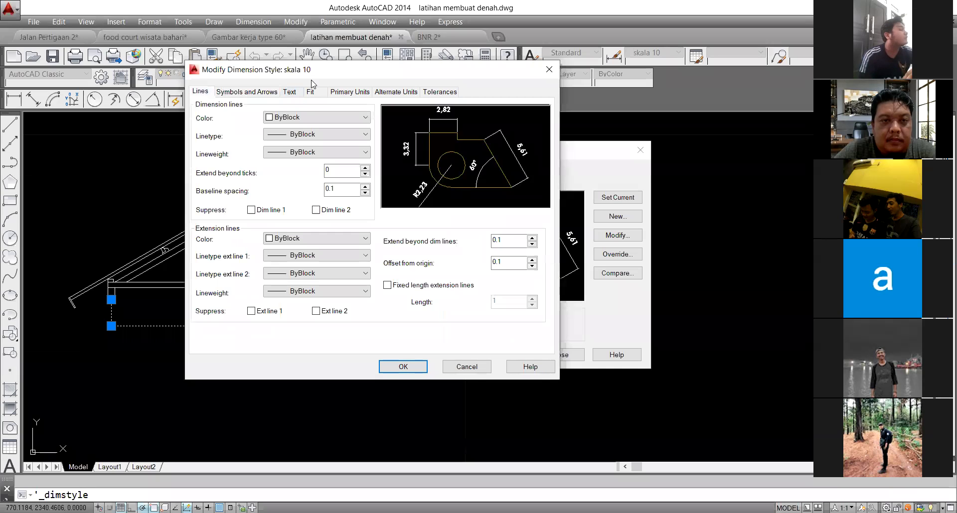
click(290, 93)
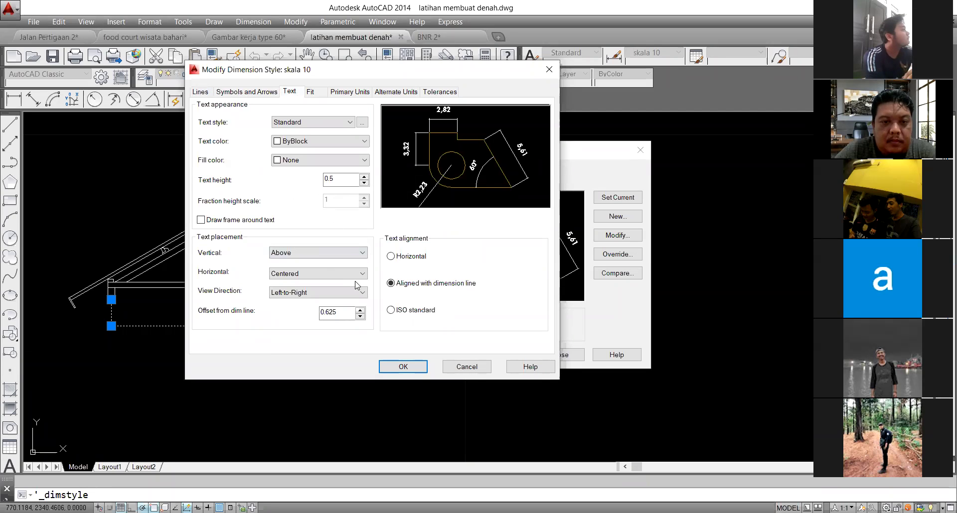
drag(341, 314, 294, 311)
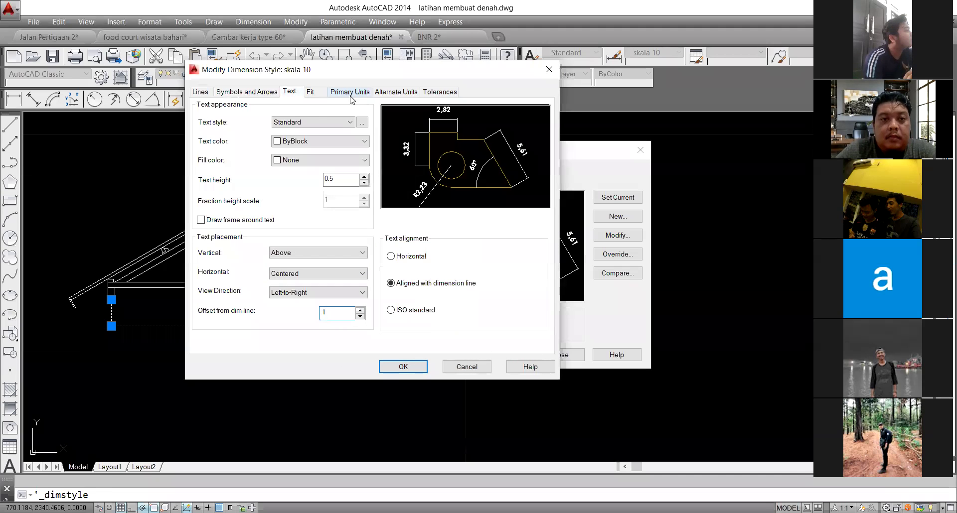
Step: Set the skala 10 style's text height to 0.3 and its text alignment to ISO standard
drag(345, 184, 332, 182)
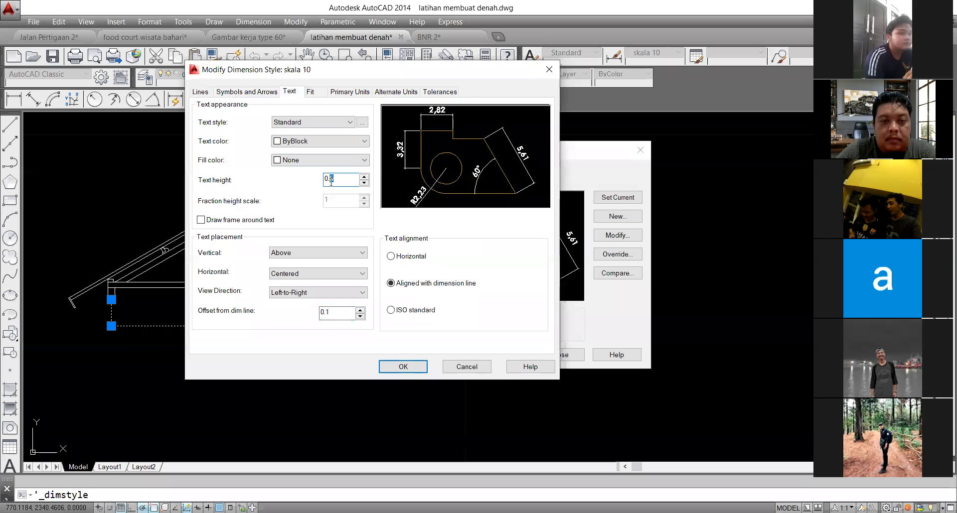
text(3)
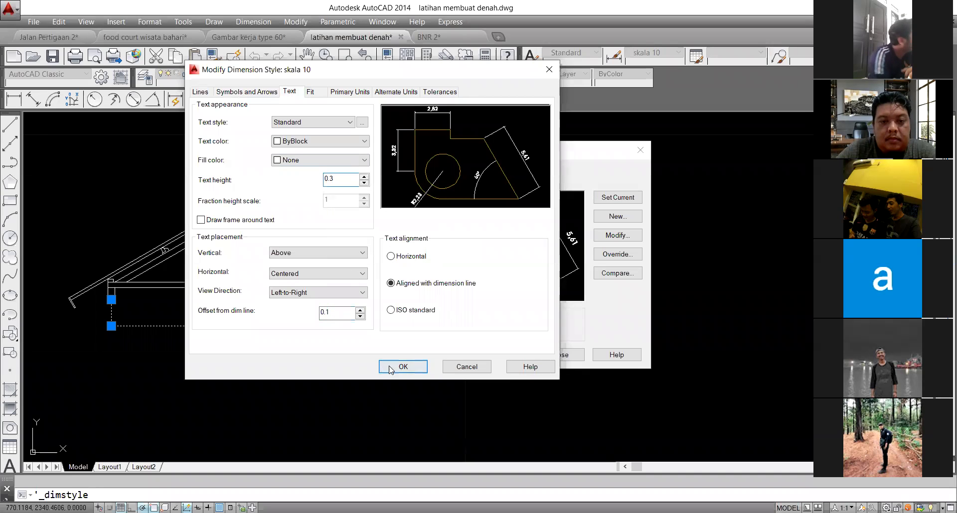
click(391, 310)
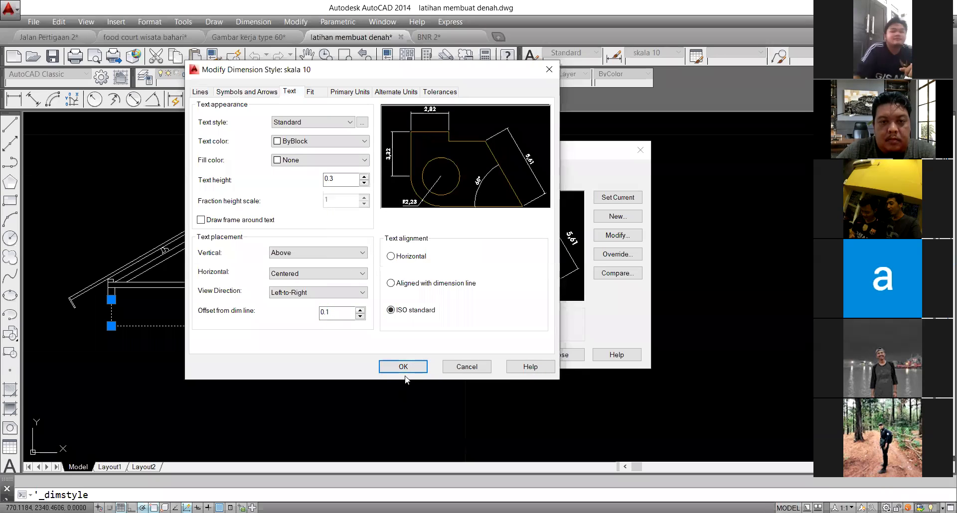
key(Return)
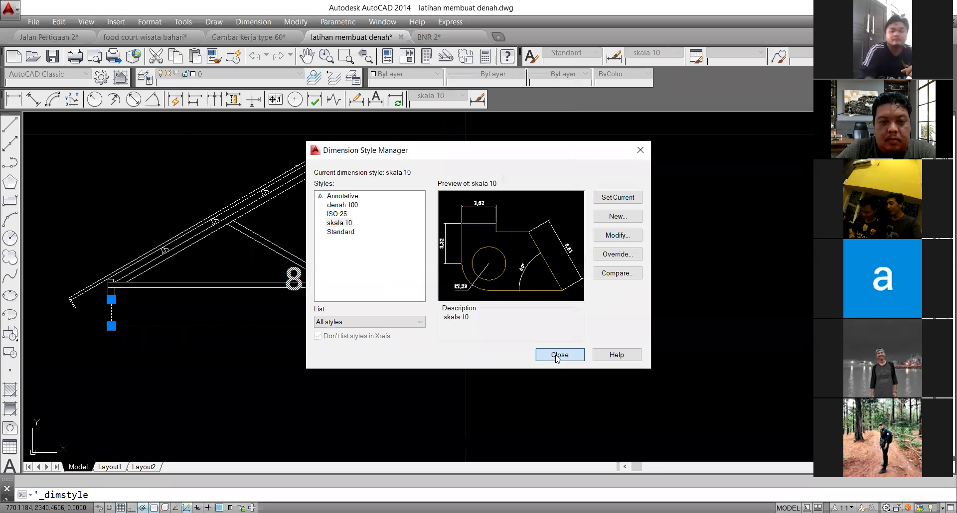
click(558, 355)
Step: Relocate the span dimension's left extension origin to the inner bottom corner of the left support rectangle
scroll(296, 300, down, 2)
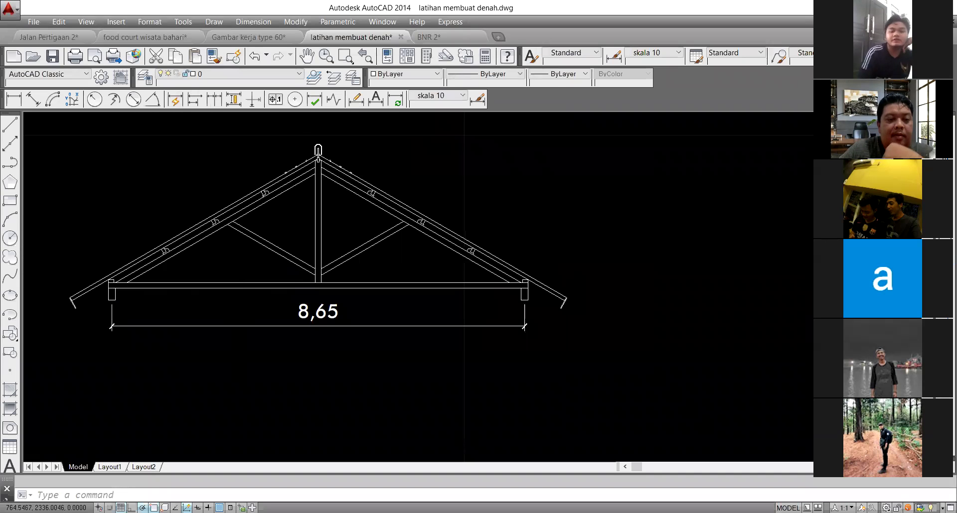
scroll(184, 326, up, 4)
click(181, 326)
scroll(246, 306, down, 4)
key(Escape)
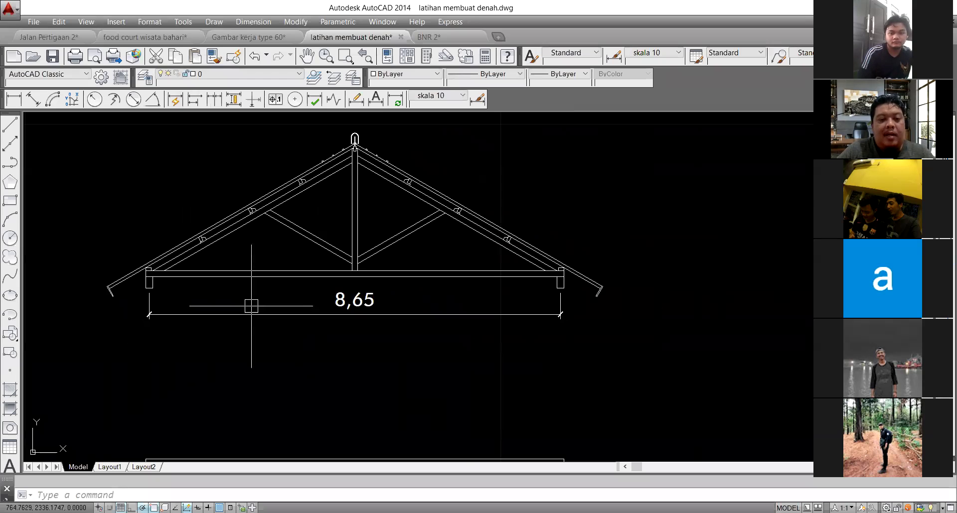
scroll(150, 291, up, 2)
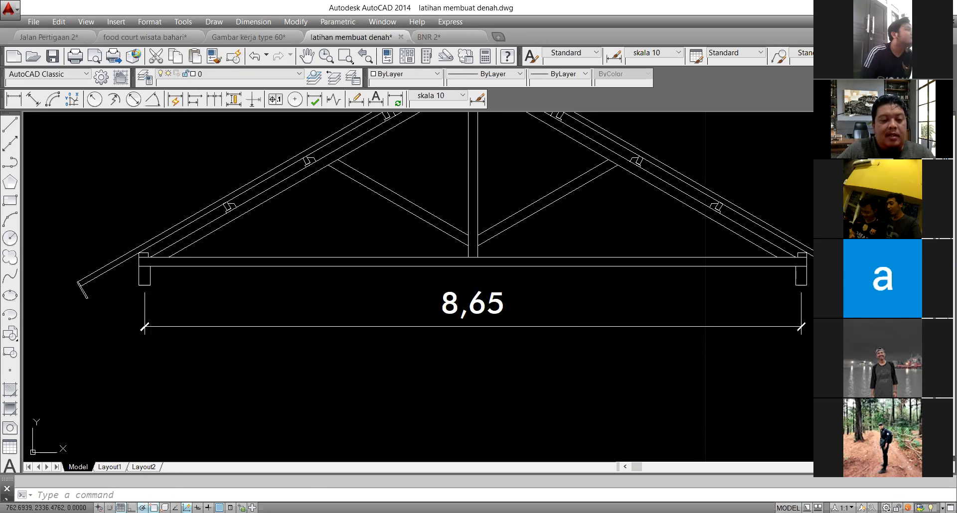
click(175, 303)
click(145, 327)
scroll(145, 326, up, 4)
click(140, 270)
click(154, 269)
scroll(154, 269, down, 4)
key(Escape)
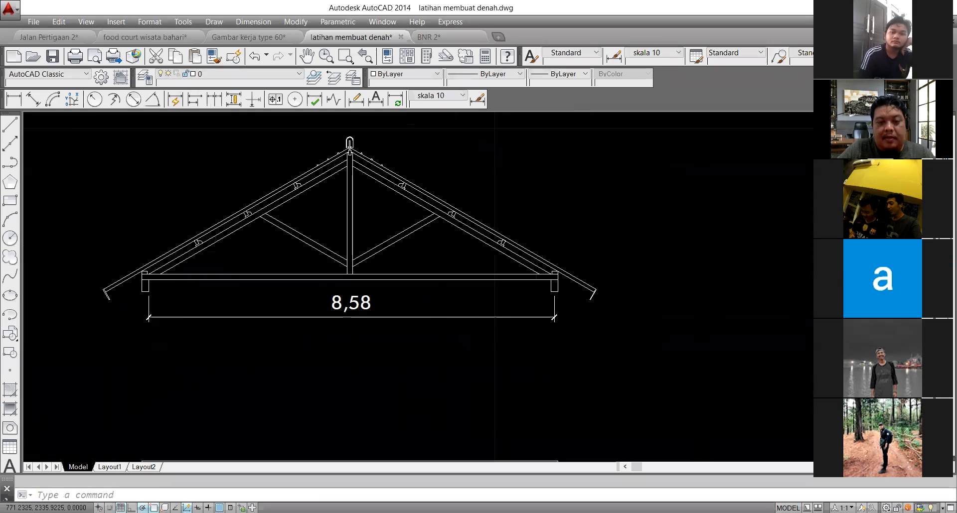
Step: Relocate the span dimension's right extension origin to the inner bottom corner of the right support rectangle
scroll(559, 321, up, 2)
click(568, 325)
click(513, 309)
scroll(547, 276, up, 3)
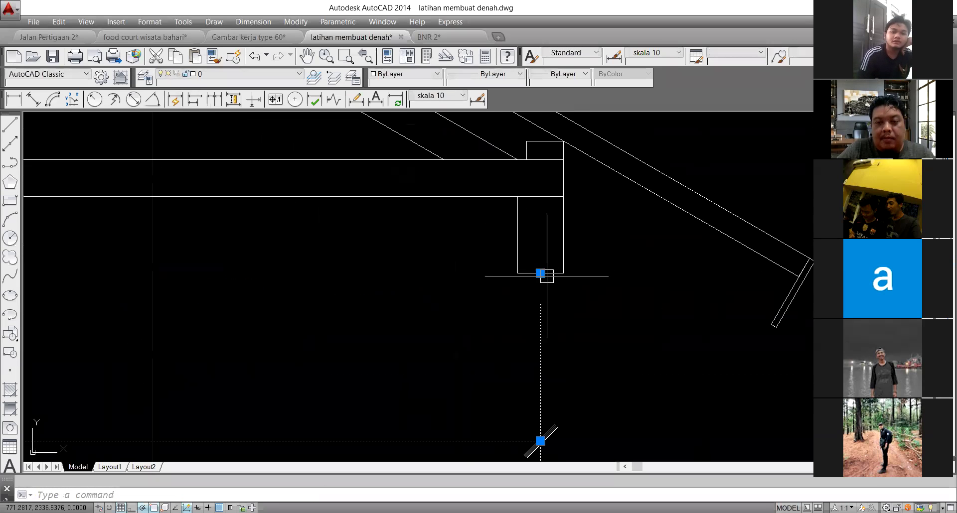
click(540, 273)
click(518, 273)
scroll(518, 273, down, 5)
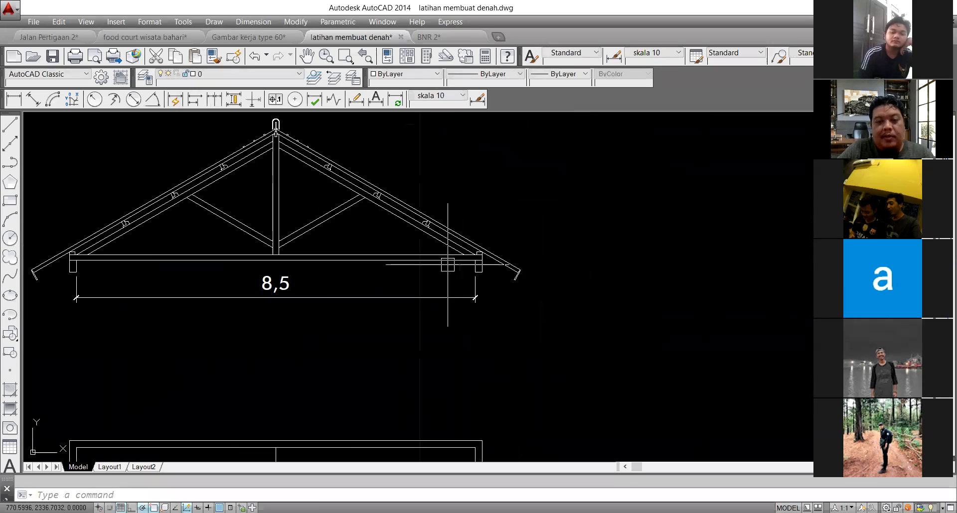
key(Escape)
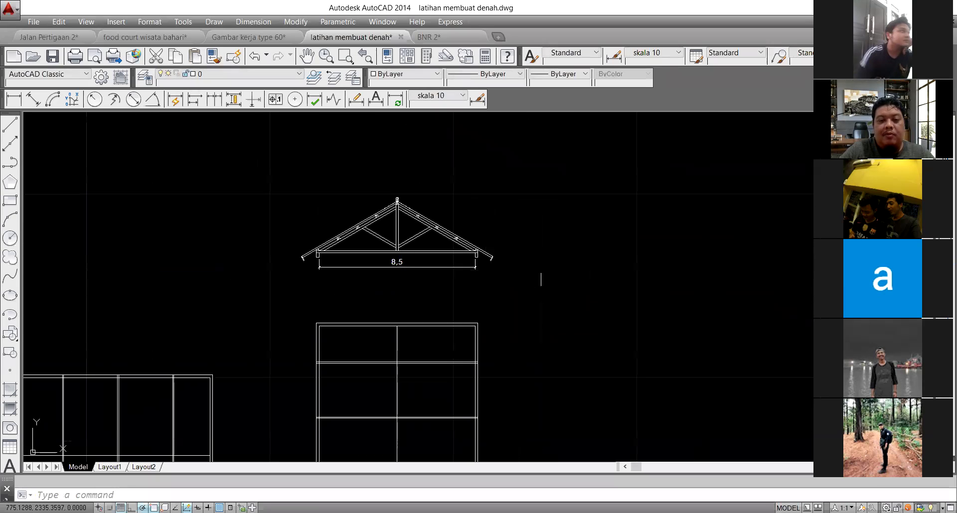
Step: Examine the dimensioned roof truss section, its relation to the plans below, and its left eave support
click(212, 149)
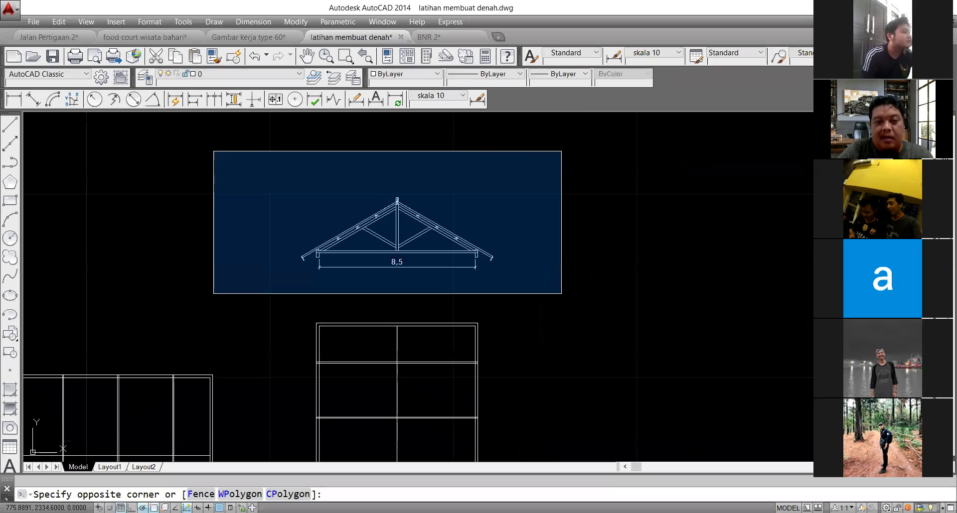
click(562, 294)
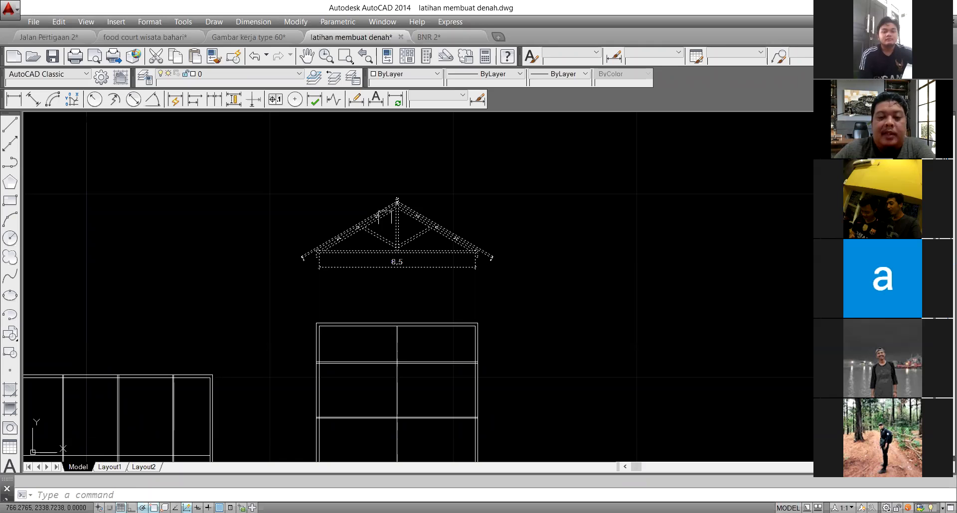
scroll(388, 224, up, 4)
key(Escape)
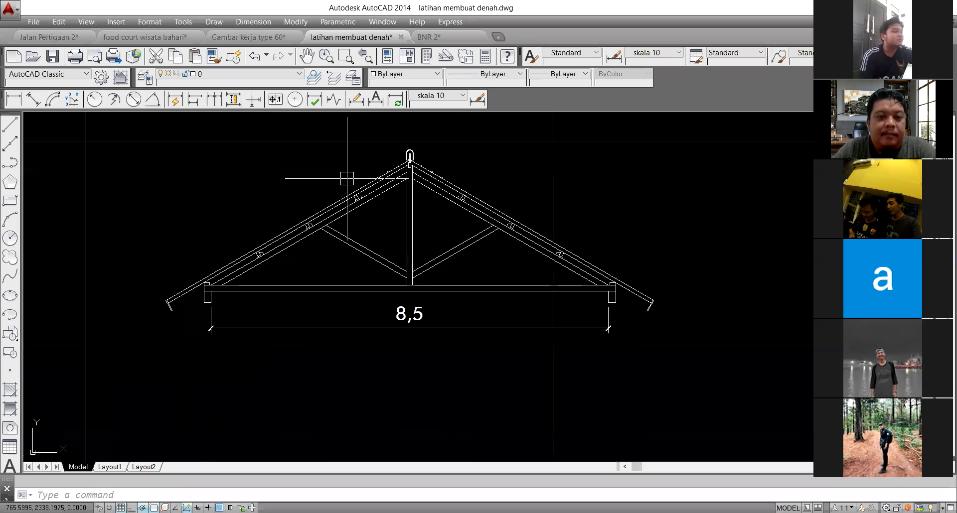
scroll(388, 199, down, 6)
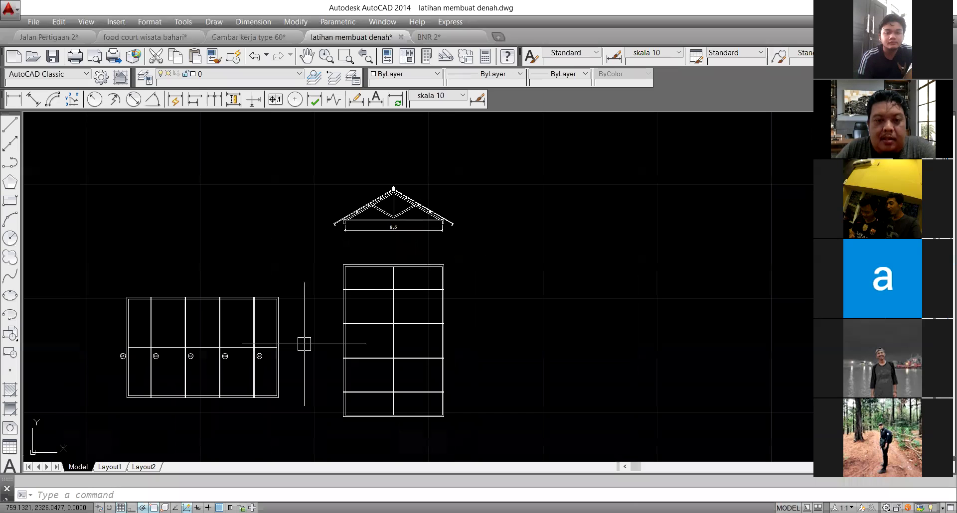
scroll(369, 210, up, 4)
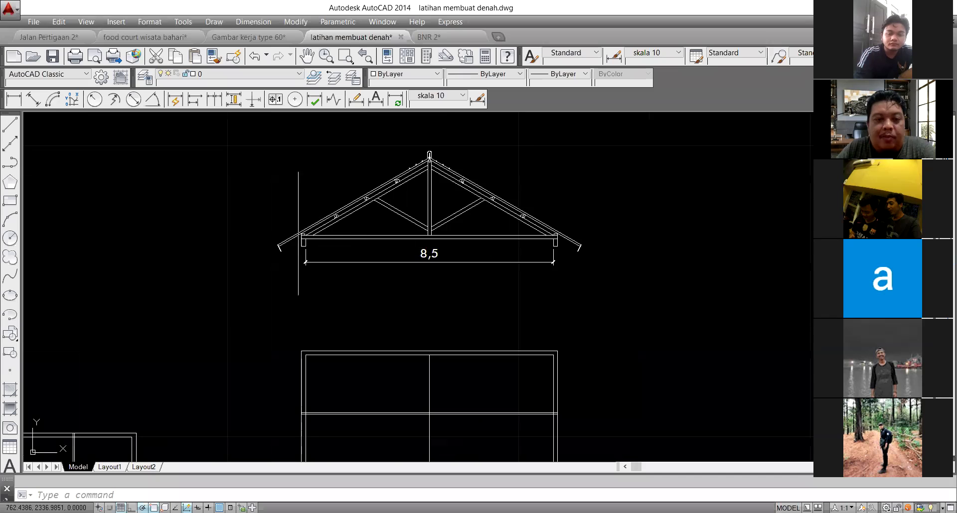
scroll(298, 235, up, 2)
scroll(299, 235, down, 4)
scroll(306, 239, up, 4)
scroll(309, 214, up, 2)
scroll(306, 234, down, 4)
scroll(305, 245, up, 4)
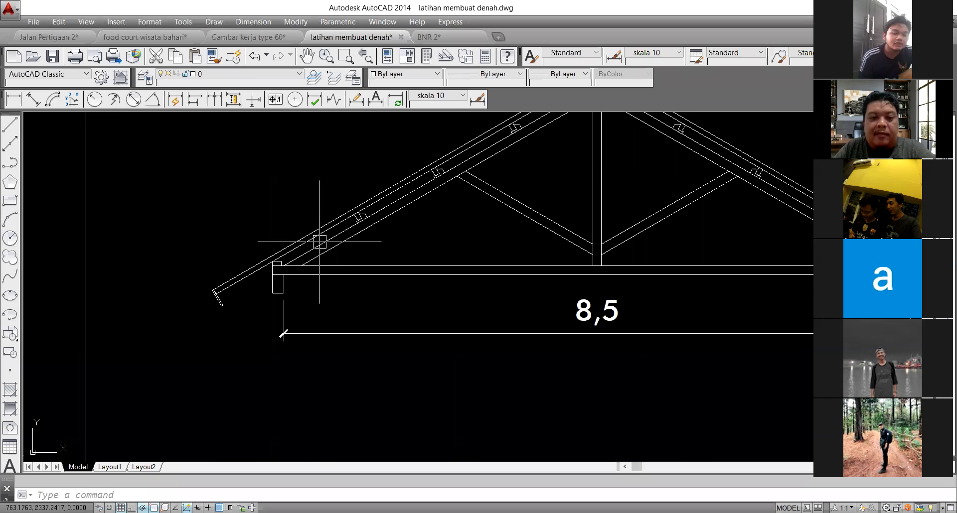
Step: Copy the whole roof truss section with its span dimension straight up above the original
scroll(290, 258, down, 4)
click(246, 193)
click(503, 319)
text(co)
key(space)
click(518, 287)
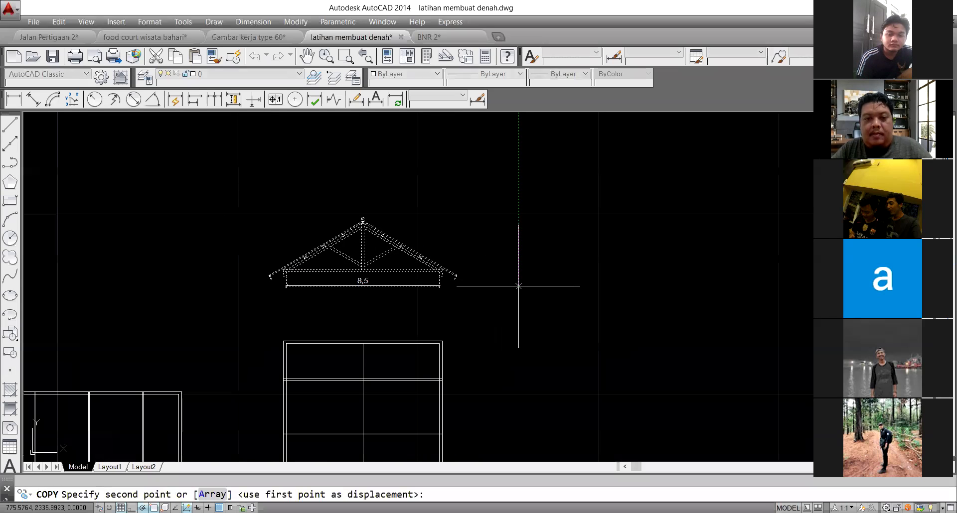
click(517, 190)
key(space)
Step: Delete the king post and diagonal braces inside the original lower truss section
scroll(305, 123, up, 4)
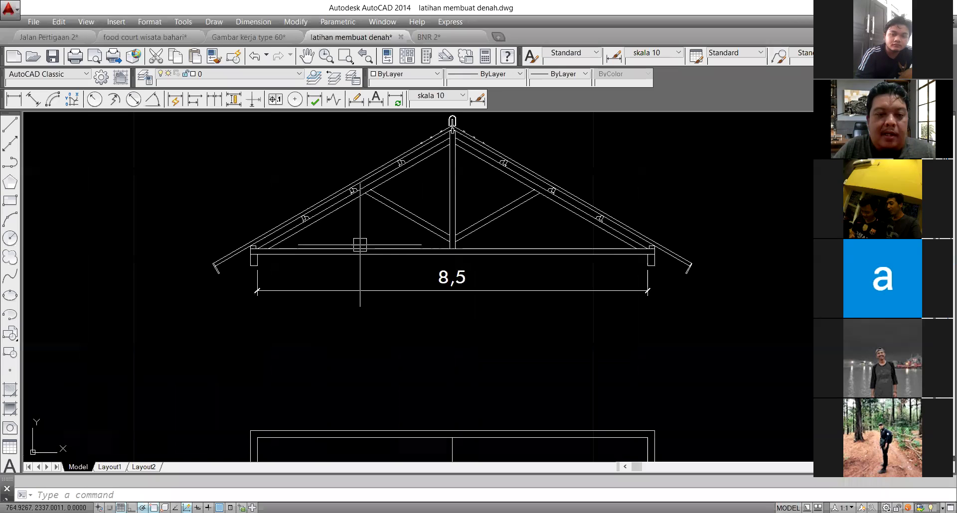
click(508, 235)
click(407, 177)
key(Delete)
scroll(421, 137, up, 2)
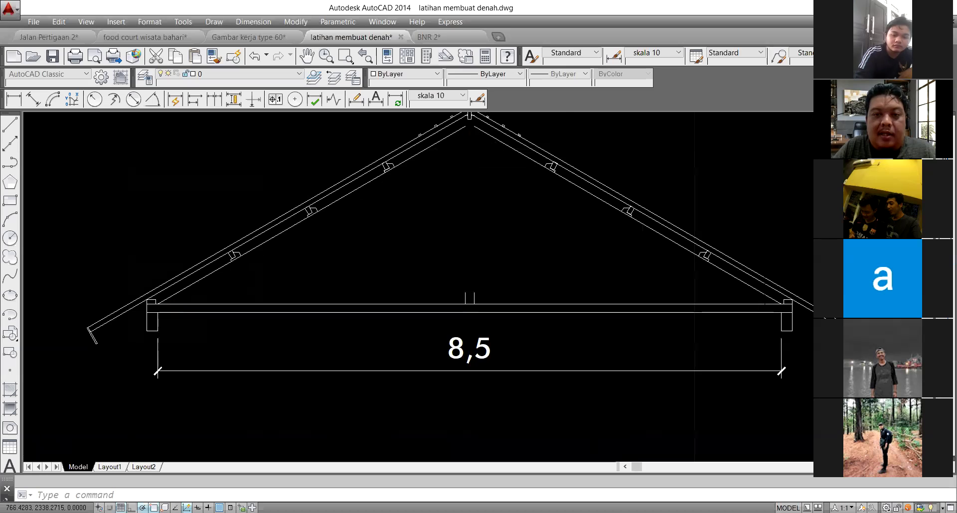
Step: Try erasing the lines around the ridge with one crossing selection, and undo the erasure
scroll(445, 164, down, 4)
scroll(445, 157, up, 6)
scroll(433, 158, down, 3)
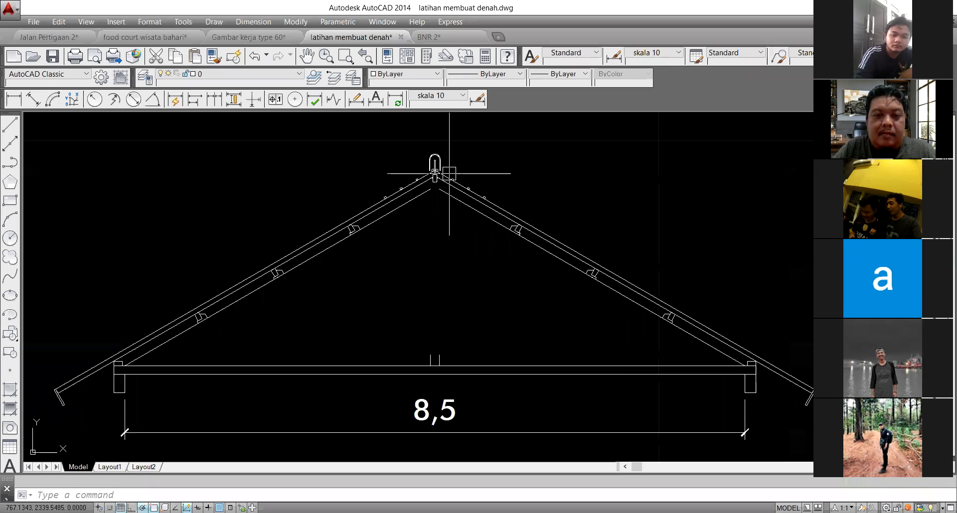
scroll(434, 159, up, 3)
click(468, 126)
click(380, 182)
text(e)
key(Return)
scroll(371, 180, down, 3)
scroll(344, 160, up, 3)
click(325, 145)
key(Escape)
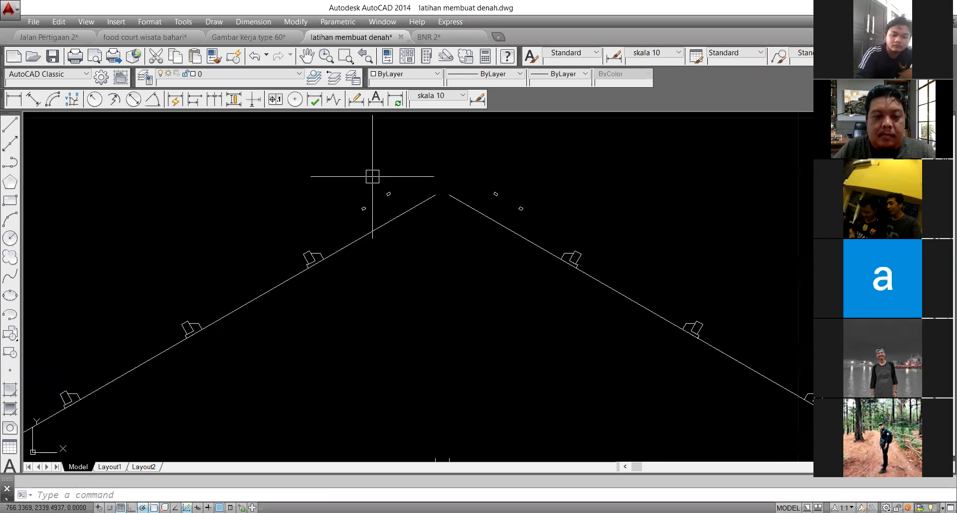
key(ctrl+z)
key(ctrl+z)
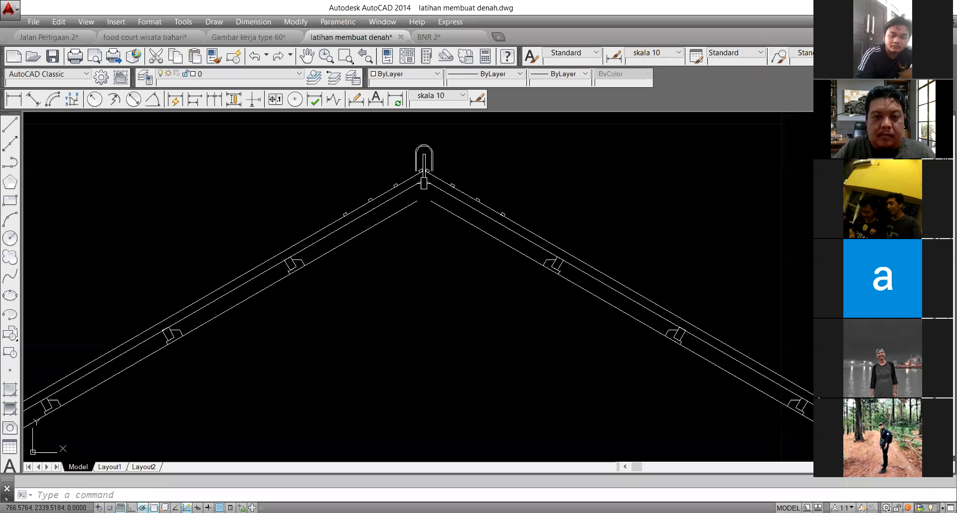
Step: Extend the lower edges of both rafters so they cross beneath the ridge
text(ex)
key(Return)
key(Return)
click(437, 208)
click(405, 208)
key(Escape)
Step: Trim the overshooting ends of the rafters' lower edges so they meet at one point below the ridge
scroll(417, 199, up, 2)
scroll(421, 198, down, 3)
text(tr)
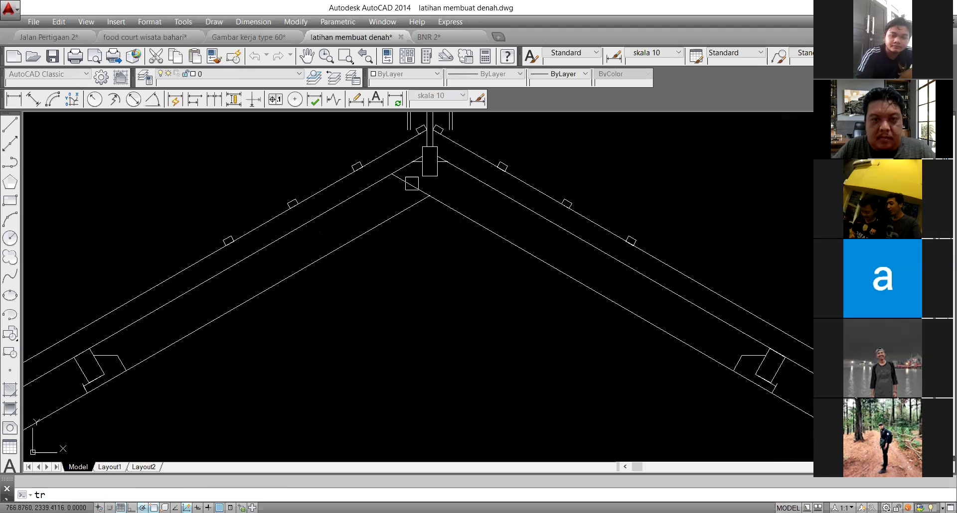
key(Return)
key(Return)
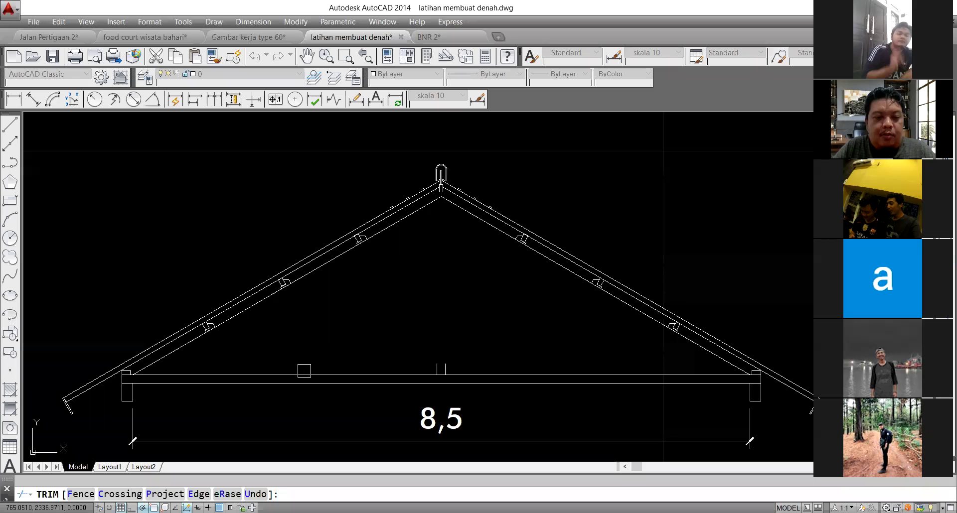
key(Escape)
Step: Try deleting the tie beam outline, and undo the deletion
click(307, 372)
key(Delete)
key(ctrl+z)
scroll(149, 385, up, 2)
click(150, 382)
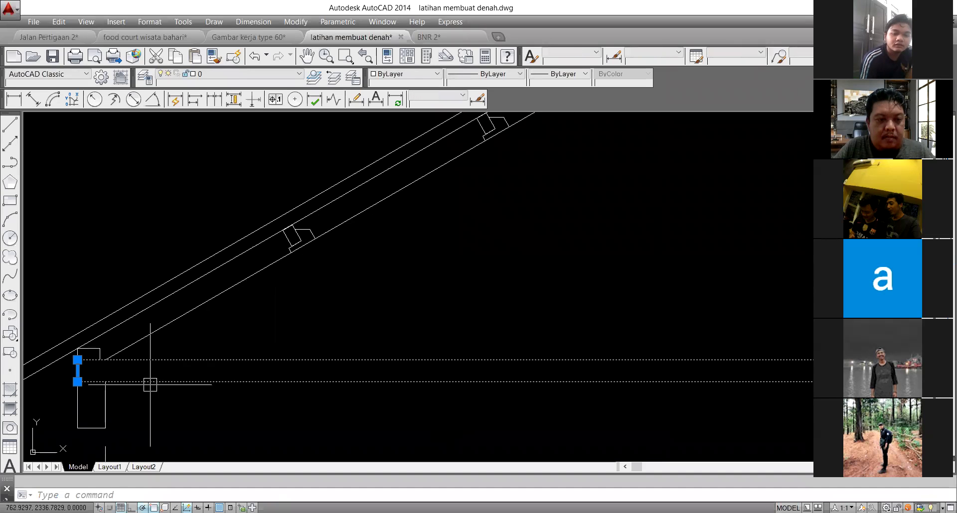
scroll(147, 345, down, 2)
key(Escape)
Step: Trim away the tie beam's lower edge between the two supports
text(tr)
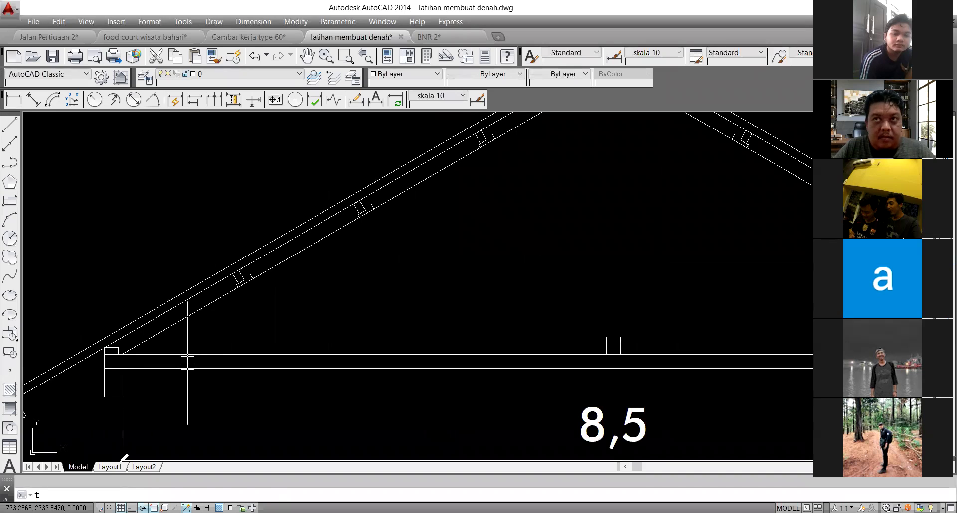
key(Return)
key(Return)
scroll(439, 378, down, 3)
scroll(545, 382, up, 4)
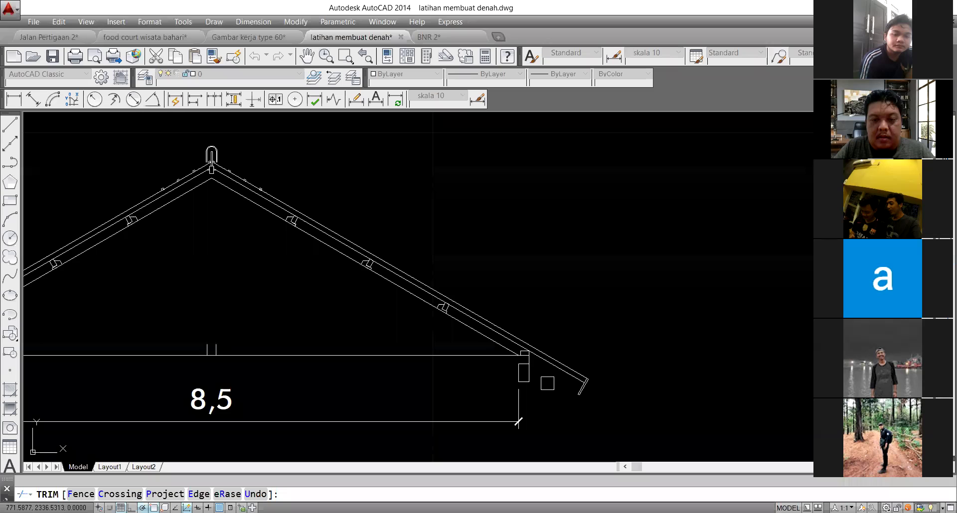
key(Escape)
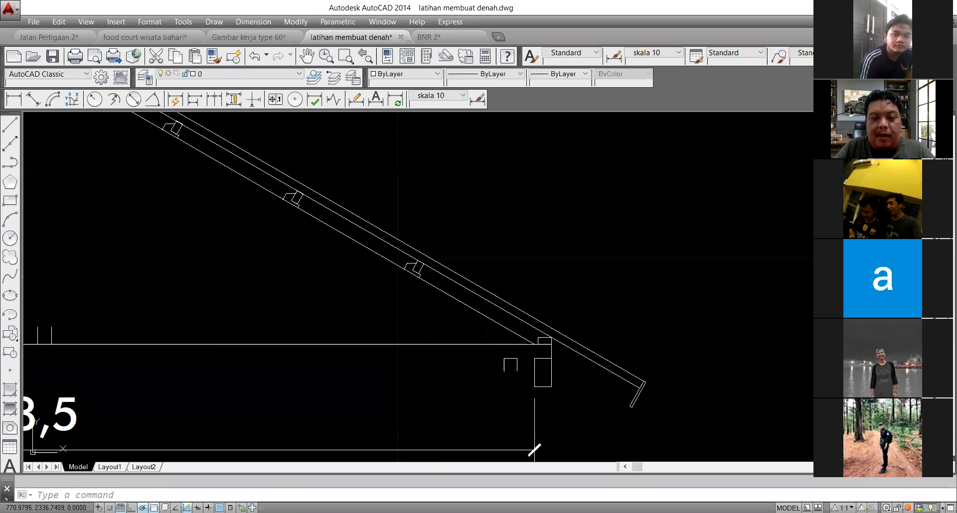
Step: Move the right support rectangle up so its top meets the tie beam's upper edge
scroll(531, 355, up, 2)
click(536, 363)
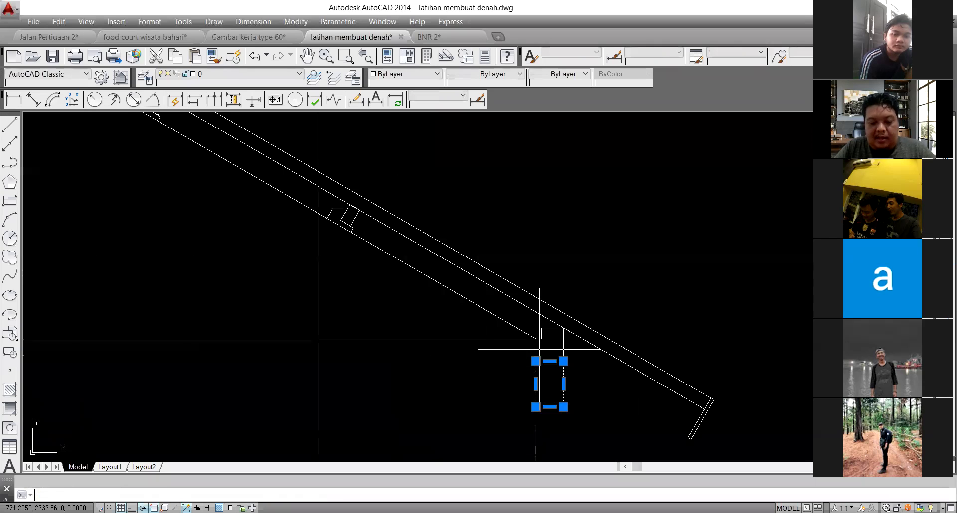
text(m)
key(Return)
scroll(548, 350, up, 2)
click(571, 367)
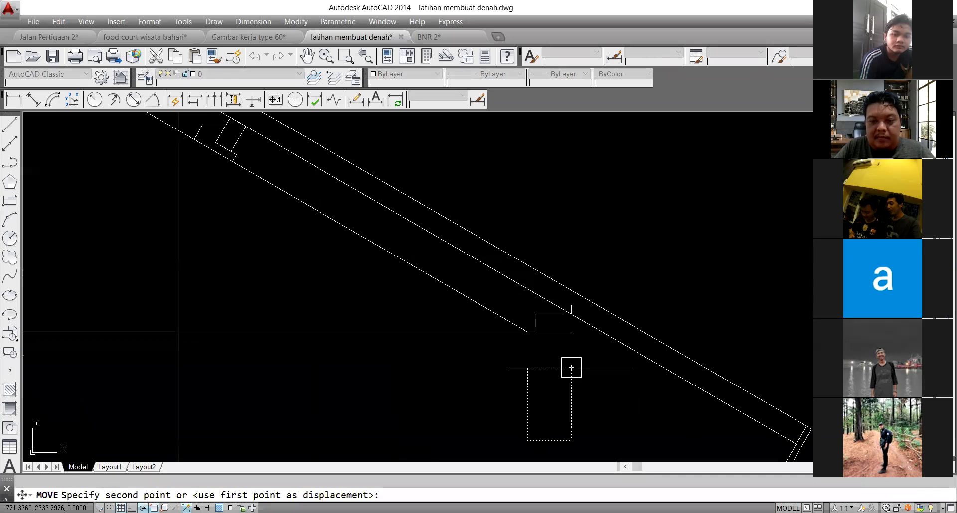
click(571, 339)
scroll(571, 339, down, 2)
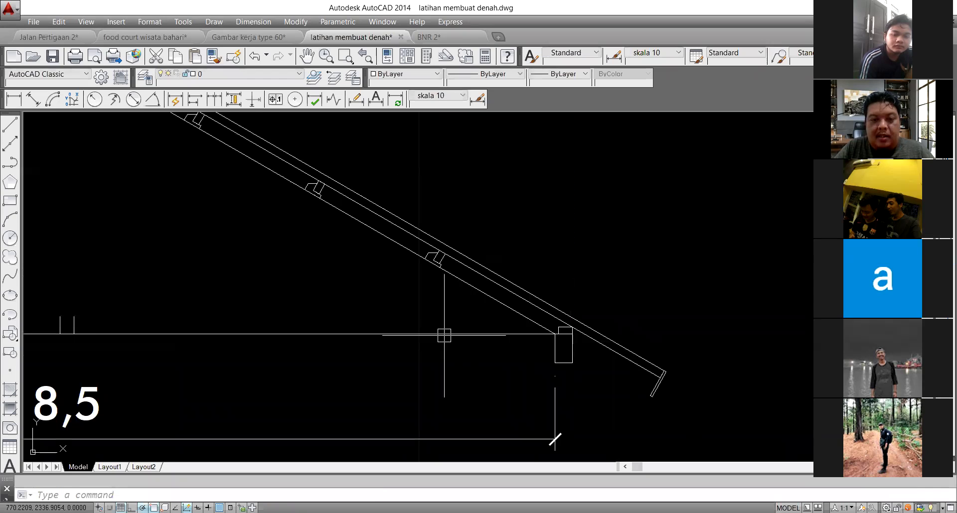
Step: Draw a line from the right support's inner bottom corner to the inner face of the left support
text(l)
key(Return)
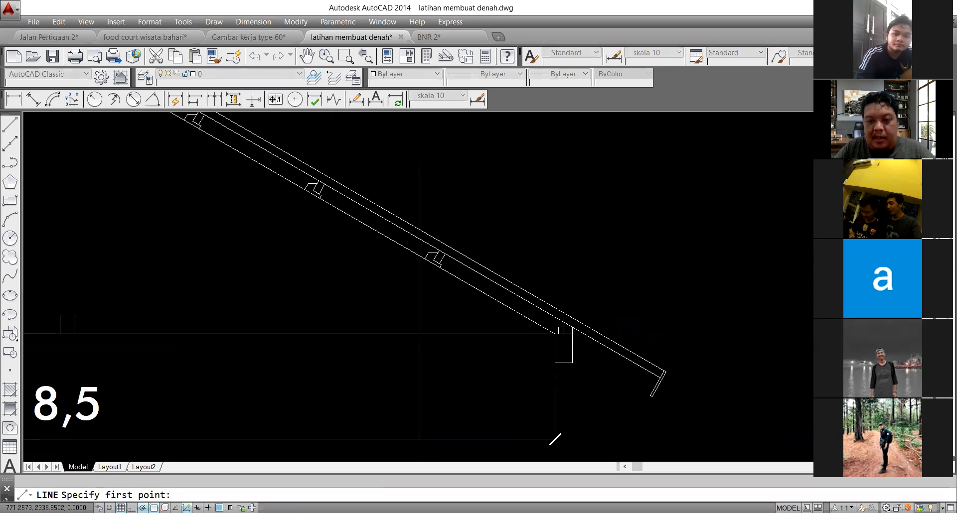
scroll(564, 376, up, 2)
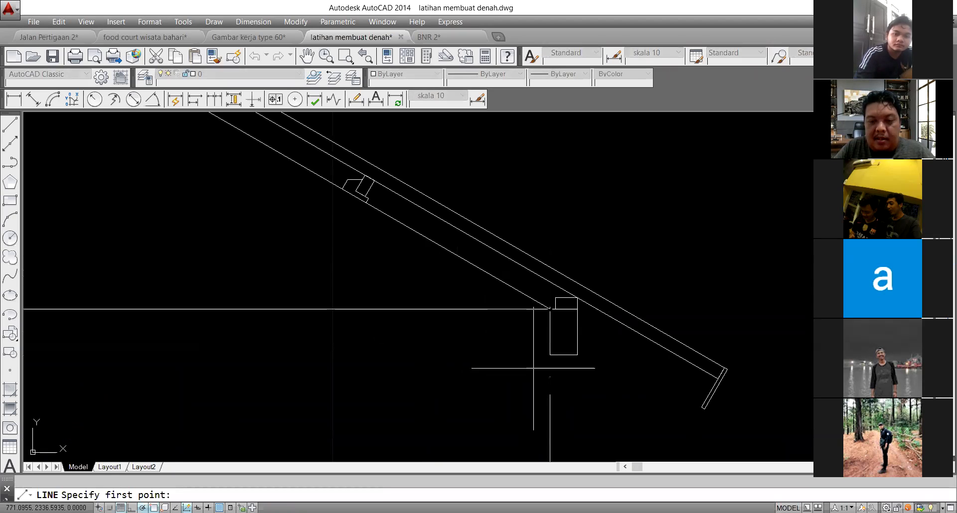
click(550, 354)
scroll(623, 359, down, 4)
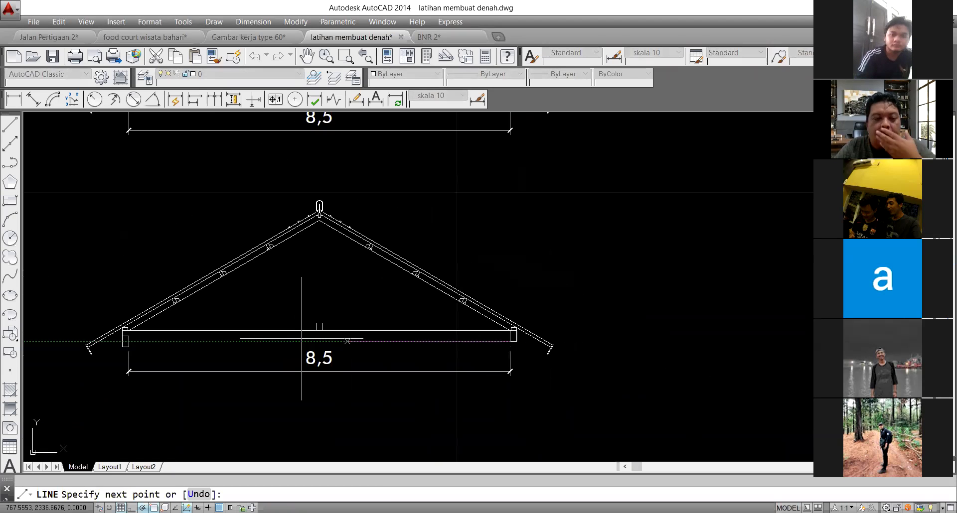
scroll(127, 327, up, 4)
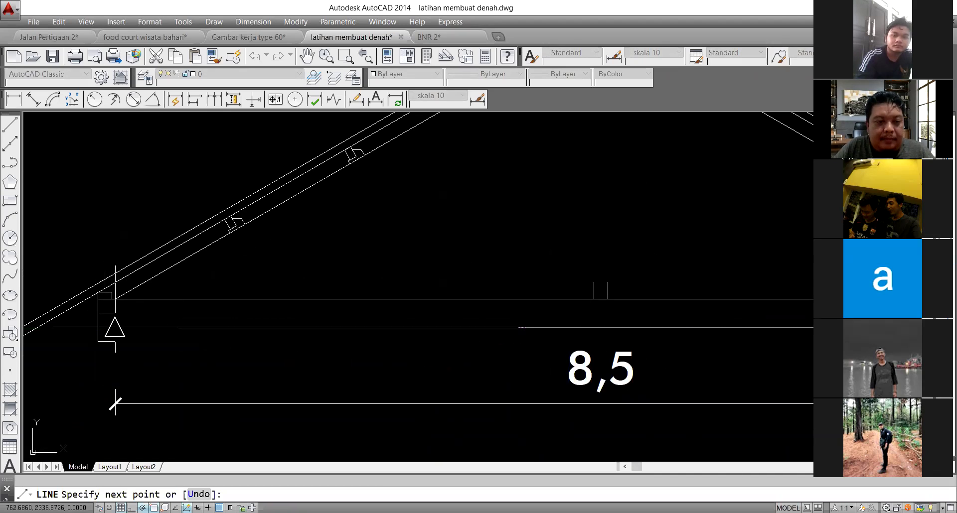
click(115, 327)
key(Escape)
Step: Move the left support rectangle up so its inner bottom corner sits on the new line's end
scroll(107, 335, up, 4)
click(142, 339)
click(118, 335)
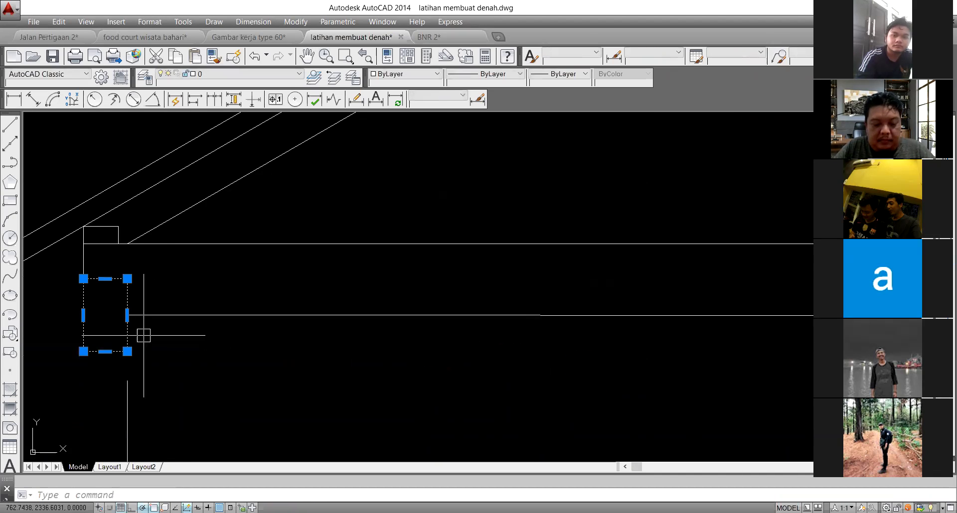
text(m)
key(Return)
click(127, 351)
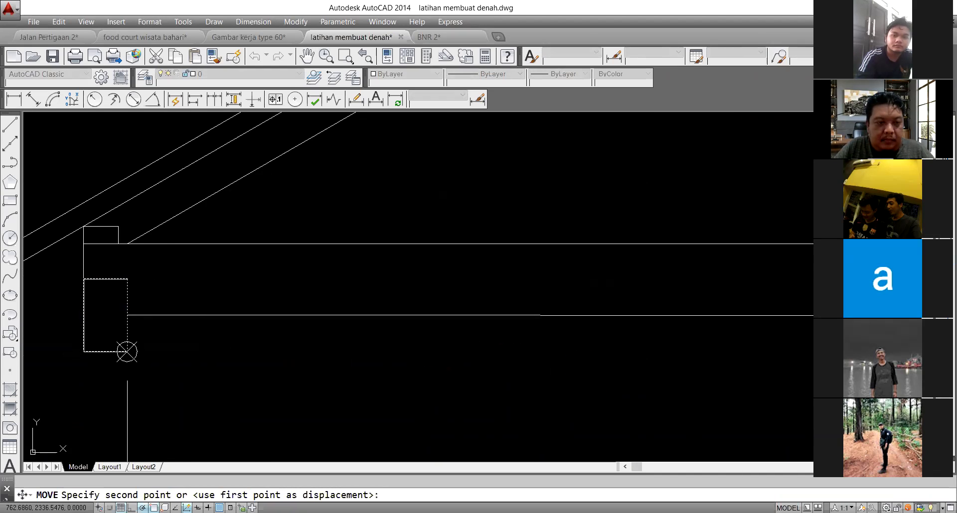
click(127, 315)
Step: Remove the old tie beam outline that runs across the tops of the two supports
click(108, 277)
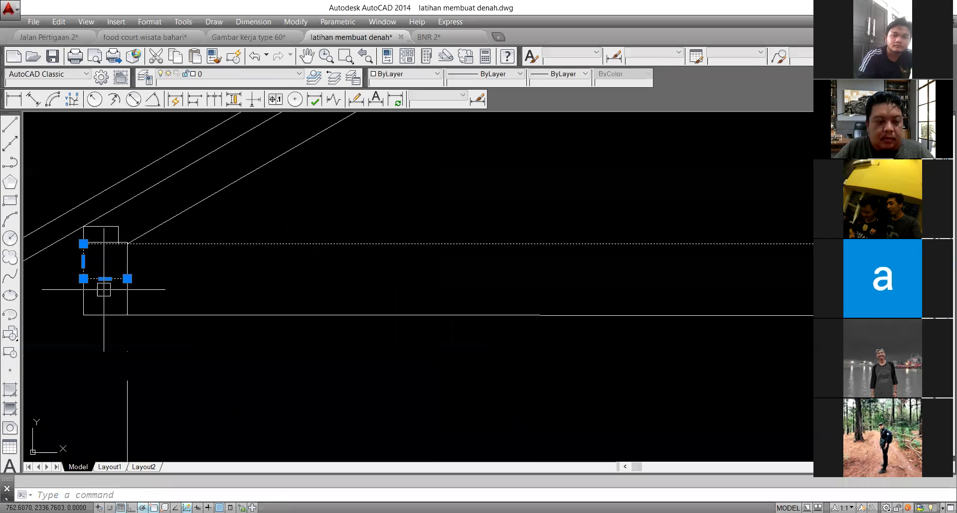
scroll(100, 264, up, 2)
key(Escape)
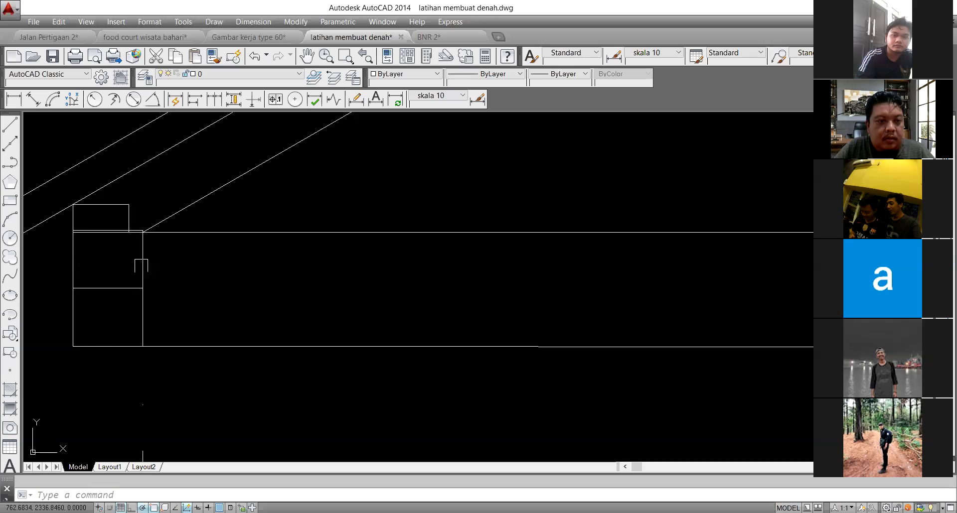
click(142, 265)
scroll(94, 317, down, 4)
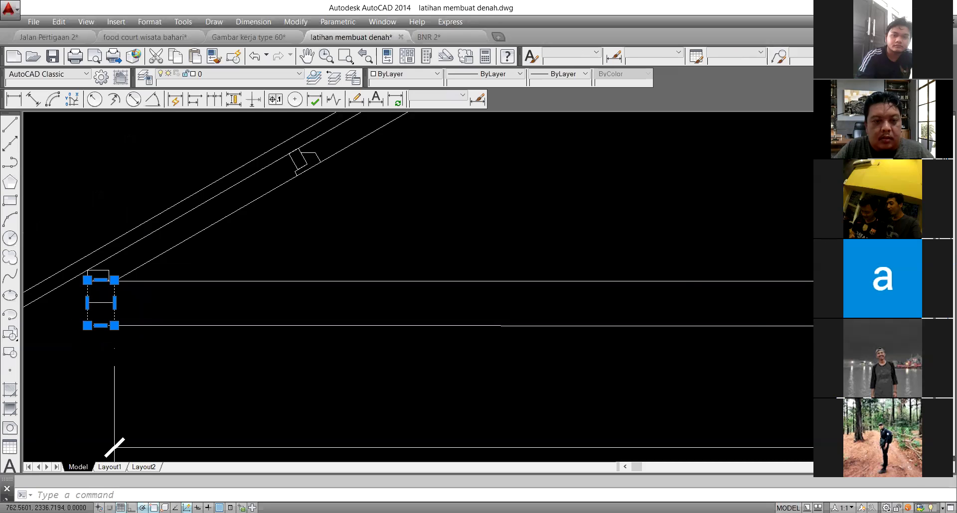
key(Escape)
scroll(195, 331, up, 5)
click(83, 333)
scroll(82, 322, down, 3)
scroll(363, 339, down, 2)
scroll(509, 337, up, 2)
scroll(504, 331, up, 5)
scroll(538, 282, up, 6)
scroll(542, 284, down, 8)
click(234, 228)
key(Escape)
scroll(506, 237, up, 5)
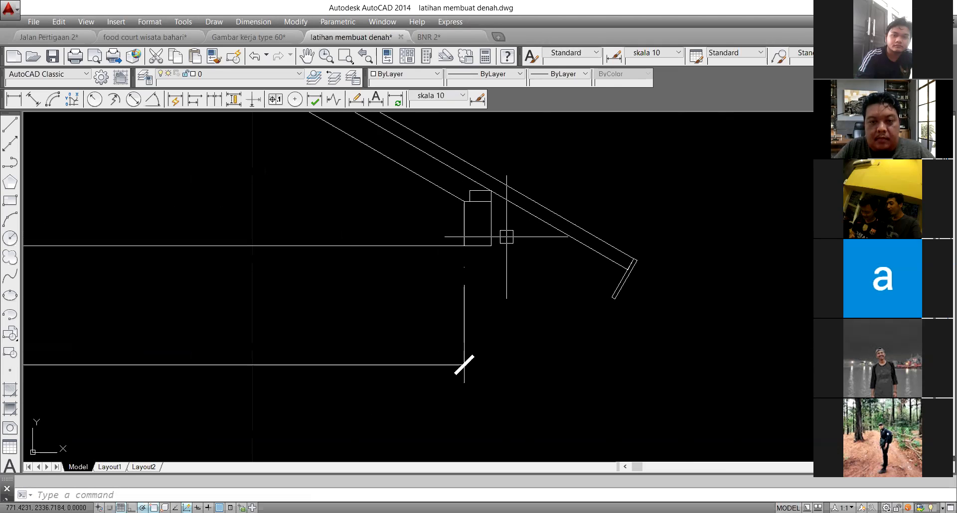
Step: Mirror the right support rectangle to the left eave about the vertical axis through the ridge, keeping the original
click(491, 224)
scroll(479, 229, down, 5)
text(mi)
key(Return)
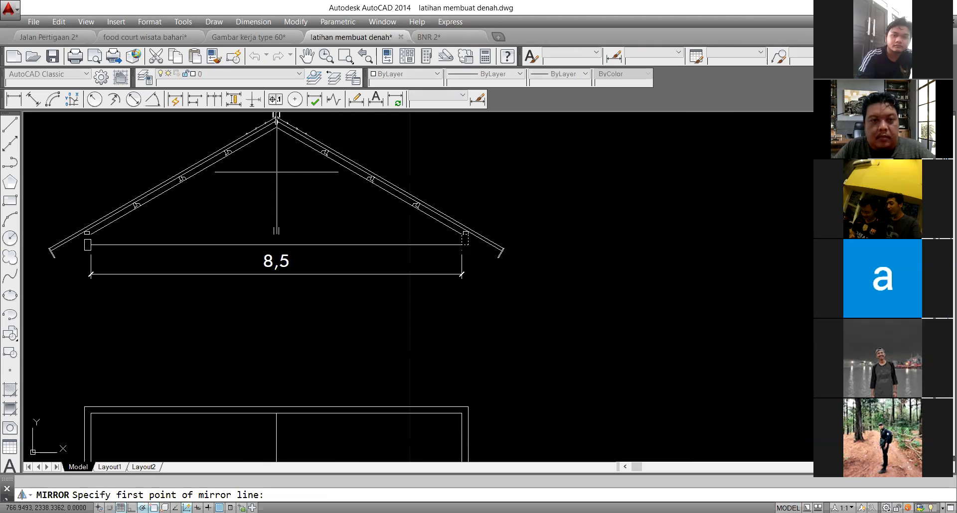
scroll(277, 171, up, 3)
click(293, 118)
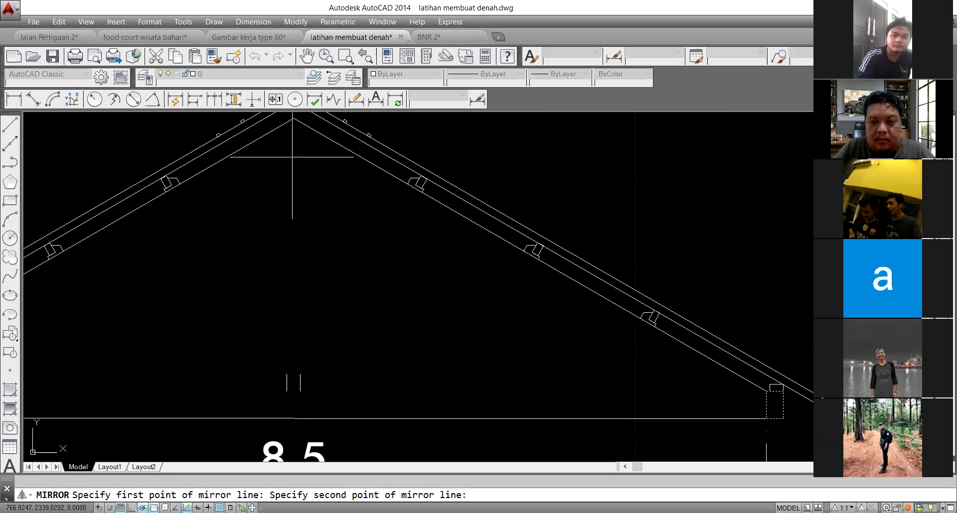
click(292, 157)
key(Return)
Step: Remove the old left support rectangle and the misaligned line between the supports
scroll(354, 229, down, 5)
scroll(508, 231, up, 3)
scroll(205, 271, up, 3)
click(153, 300)
key(Escape)
scroll(214, 271, up, 2)
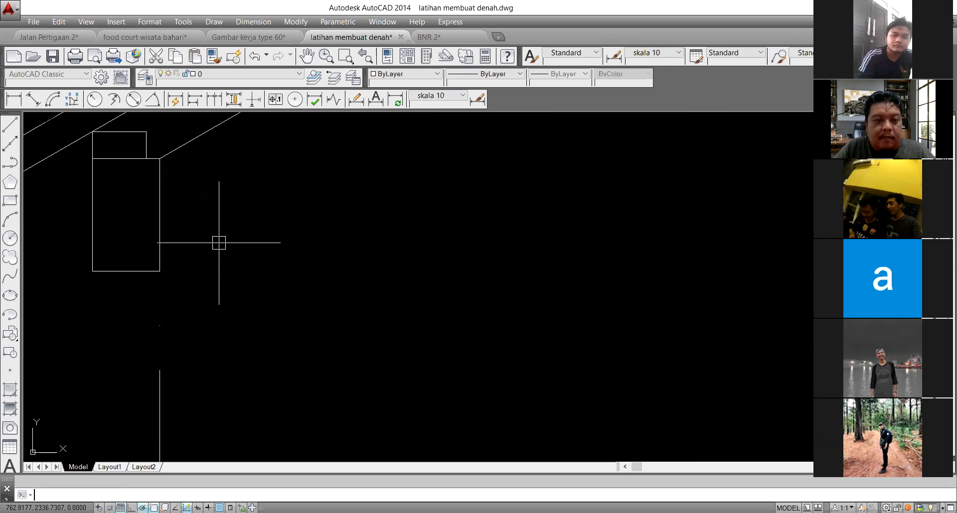
Step: Draw the tie beam's lower edge as a line between the inner bottom corners of the left and right supports
key(l)
key(Return)
click(159, 271)
scroll(57, 241, down, 6)
scroll(82, 321, down, 4)
scroll(325, 295, up, 5)
click(325, 223)
key(Return)
Step: Draw the tie beam's upper edge as a line from the top of the right support to the left support's inner top corner
scroll(331, 202, up, 2)
key(Return)
click(329, 196)
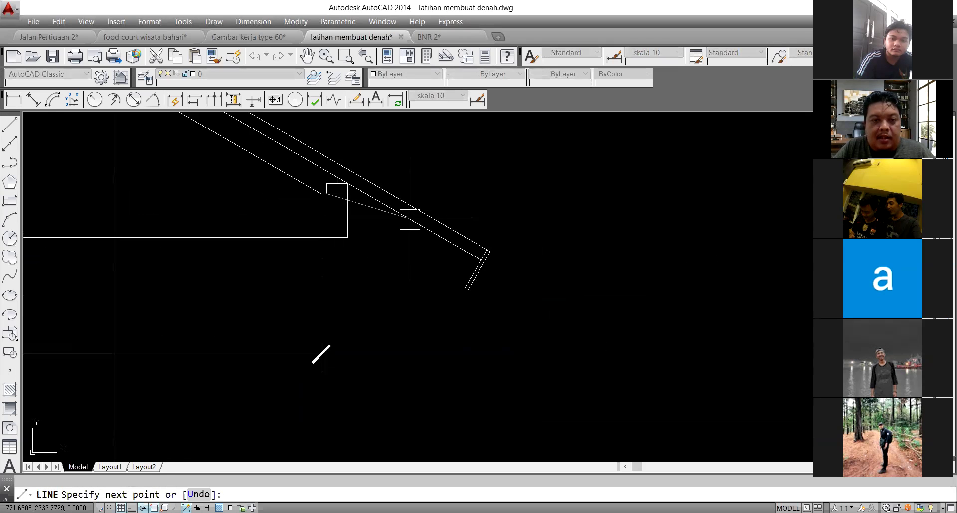
scroll(409, 219, down, 5)
scroll(314, 220, up, 6)
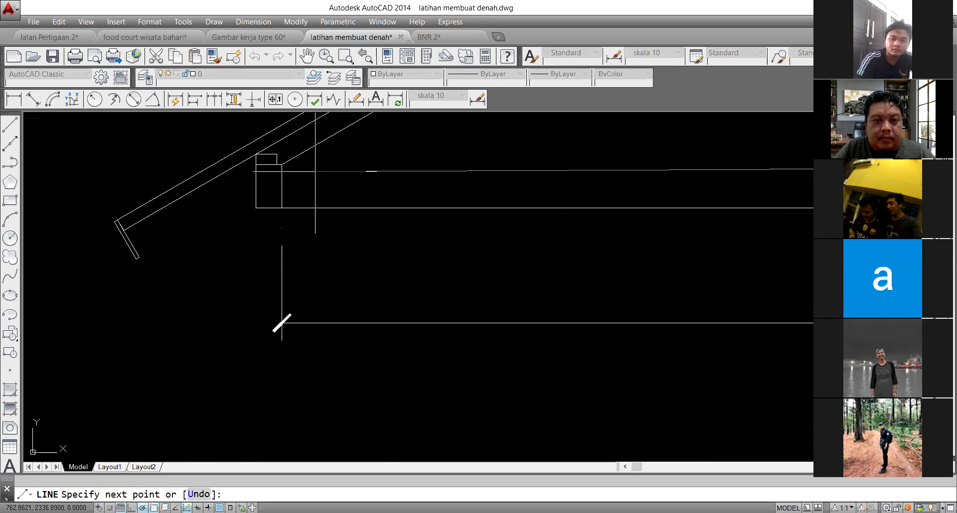
scroll(287, 172, up, 4)
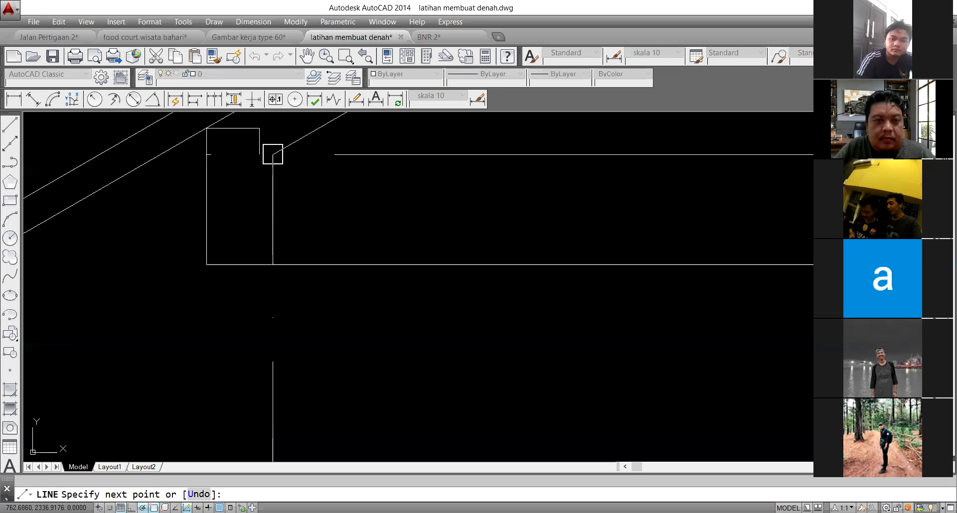
key(Escape)
Step: Stretch the upper edge line's right endpoint to the right support's inner top corner
scroll(272, 155, down, 5)
scroll(349, 299, up, 6)
scroll(340, 242, up, 4)
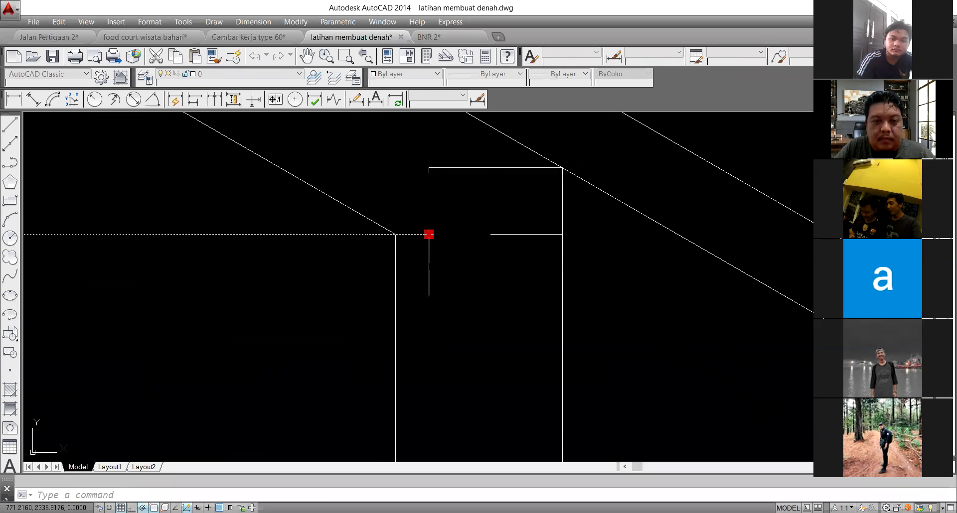
click(429, 234)
click(395, 234)
key(Escape)
Step: Delete the two short king post stubs left above the middle of the tie beam
scroll(498, 267, down, 3)
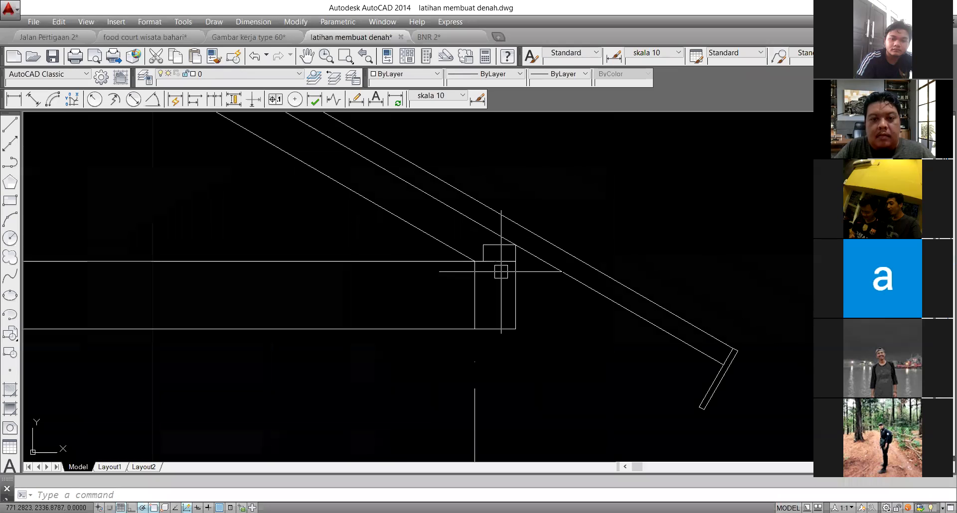
scroll(523, 295, down, 2)
scroll(519, 297, down, 2)
scroll(244, 262, up, 2)
click(245, 268)
click(197, 295)
key(Delete)
Step: Offset the lower edge lines of both rafters inward by 0.2 on the lower truss
text(o)
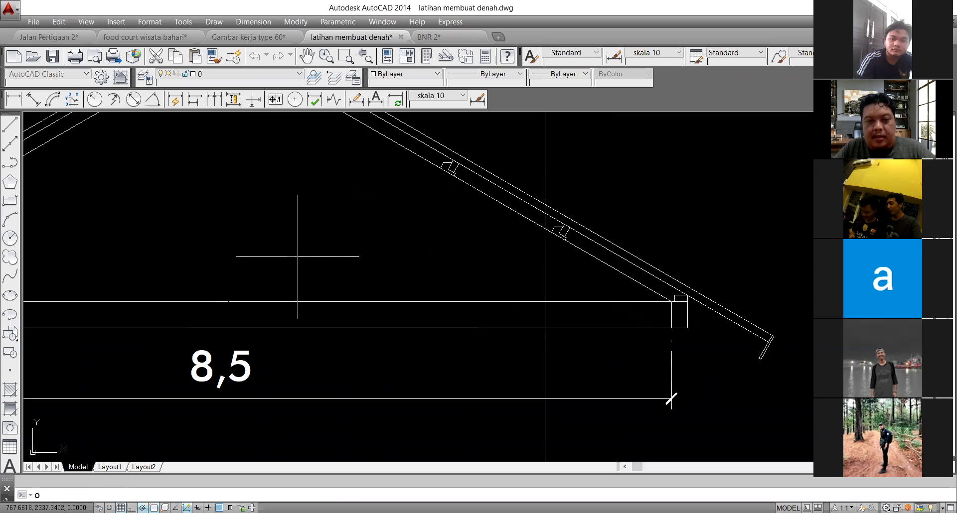
key(Return)
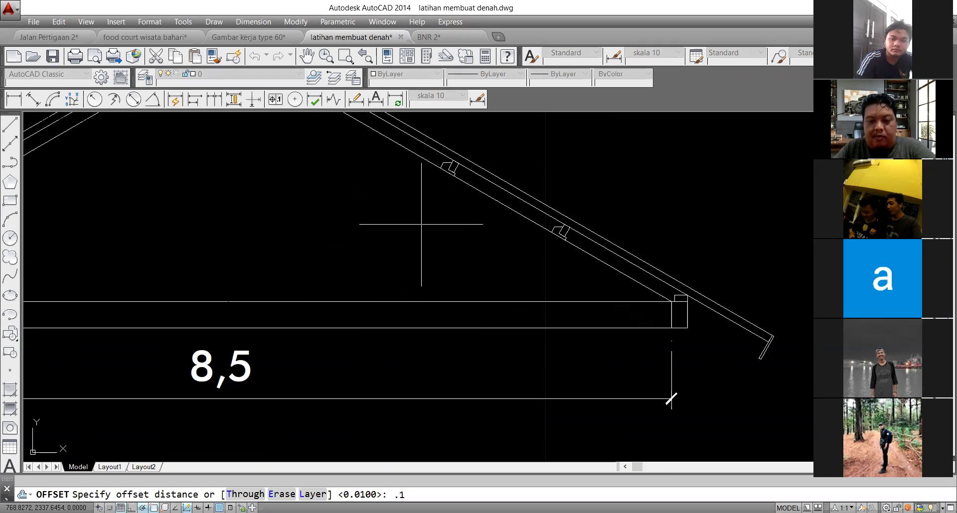
text(.1)
key(Return)
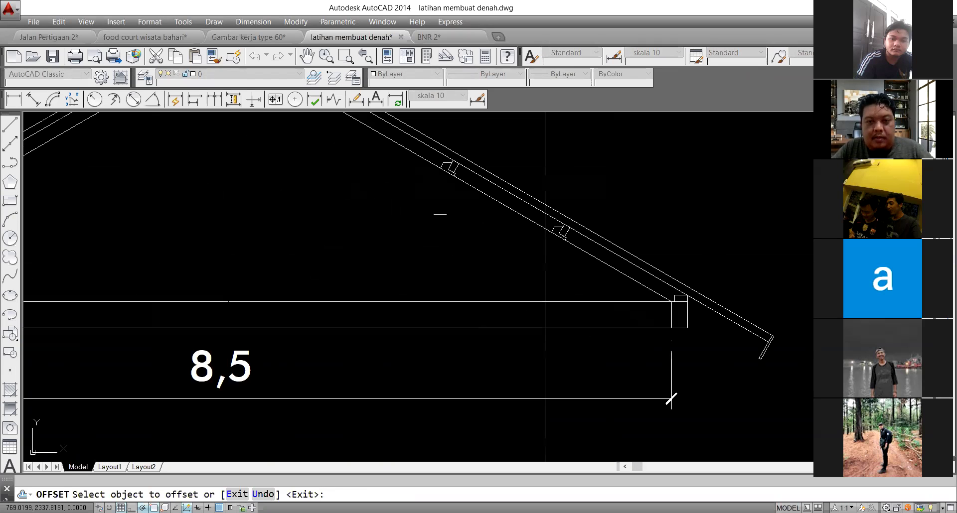
scroll(474, 260, down, 4)
scroll(364, 192, up, 2)
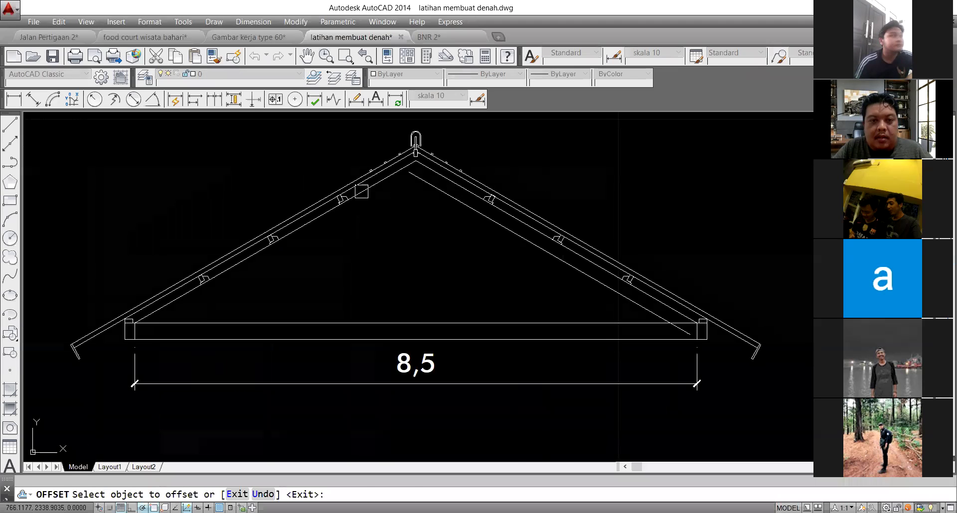
key(Escape)
Step: Trim the overlapping ends where the new rafter lines meet the tie beam's upper edge at both supports
text(tr)
key(Return)
key(Return)
scroll(149, 334, up, 2)
scroll(149, 334, down, 6)
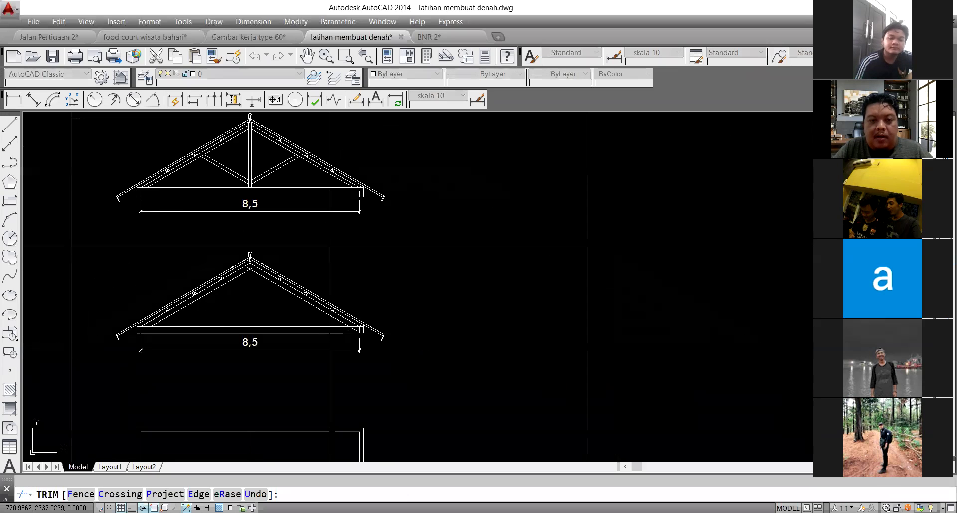
scroll(372, 321, up, 8)
scroll(464, 345, down, 4)
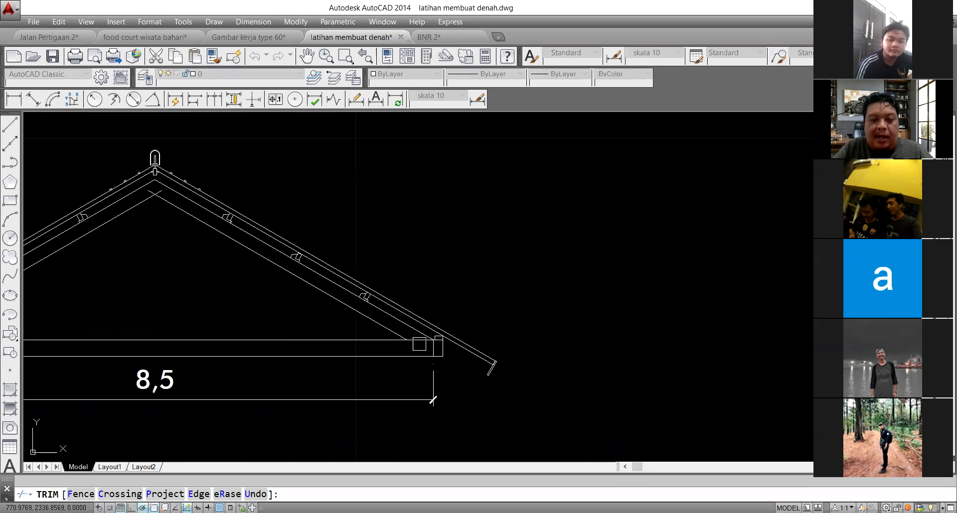
scroll(521, 340, down, 4)
scroll(279, 342, up, 6)
scroll(279, 342, down, 4)
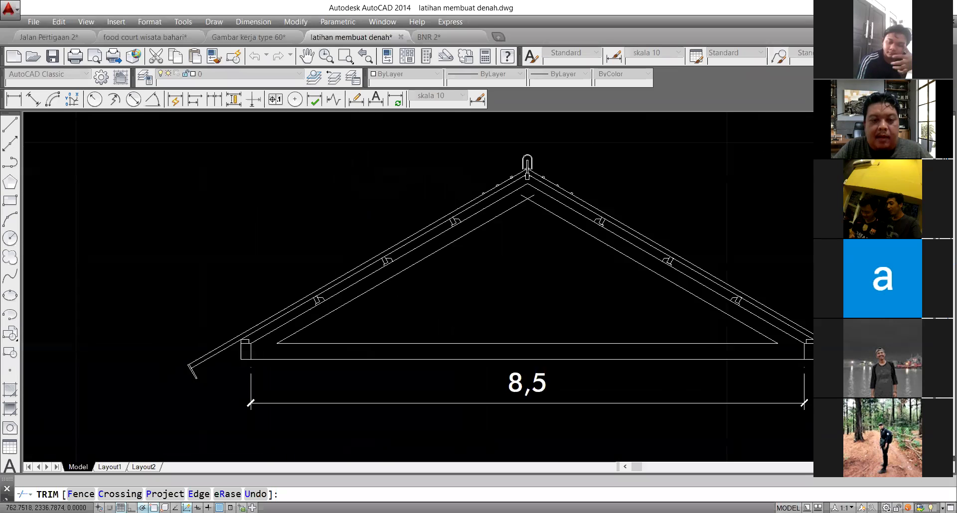
key(Escape)
Step: Draw a vertical centre line from the rafters' apex down to the tie beam's upper edge
scroll(415, 278, up, 3)
text(l)
key(Return)
scroll(432, 231, up, 2)
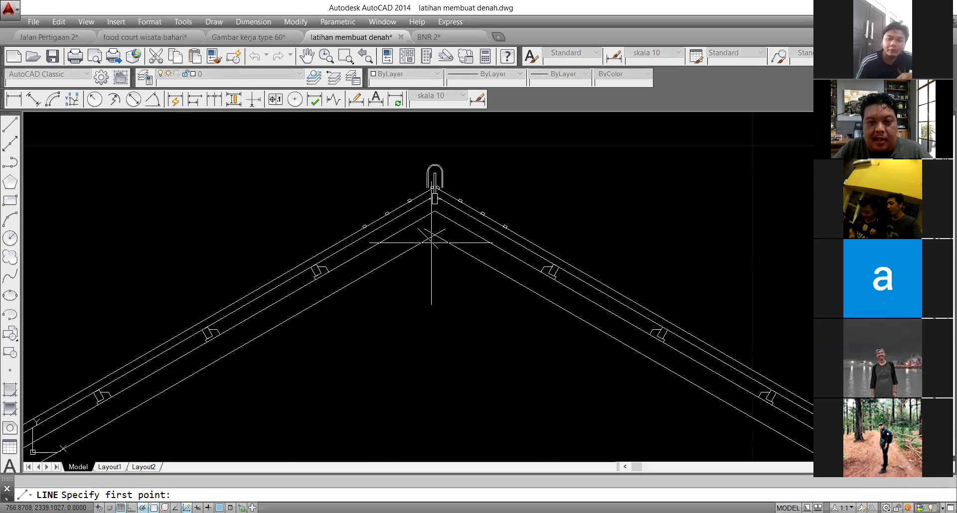
click(434, 203)
scroll(434, 282, down, 4)
click(434, 326)
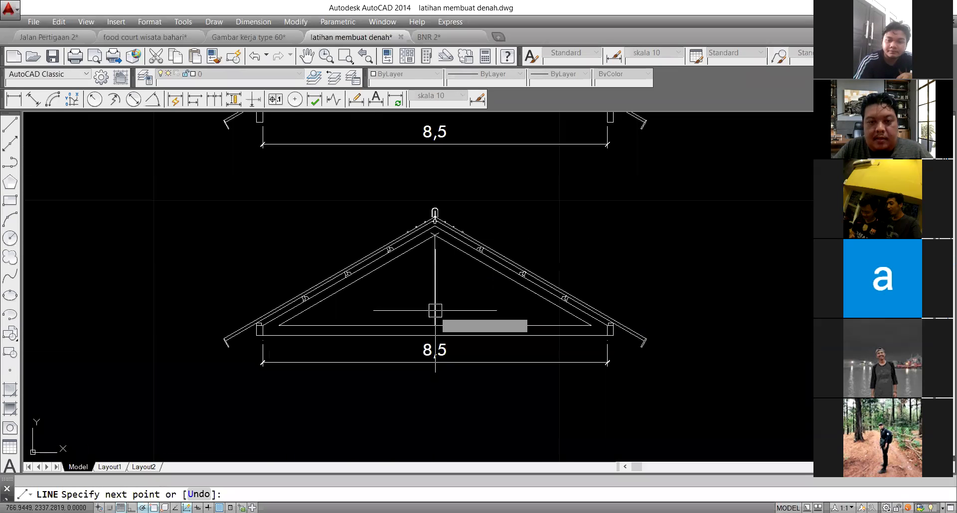
key(Escape)
scroll(443, 289, up, 2)
text(o)
key(Return)
text(.0)
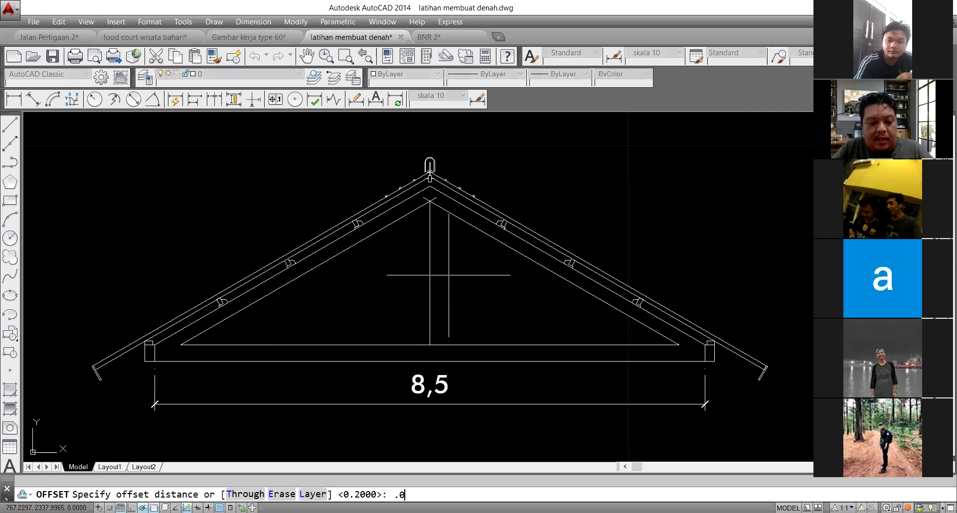
text(1)
key(Return)
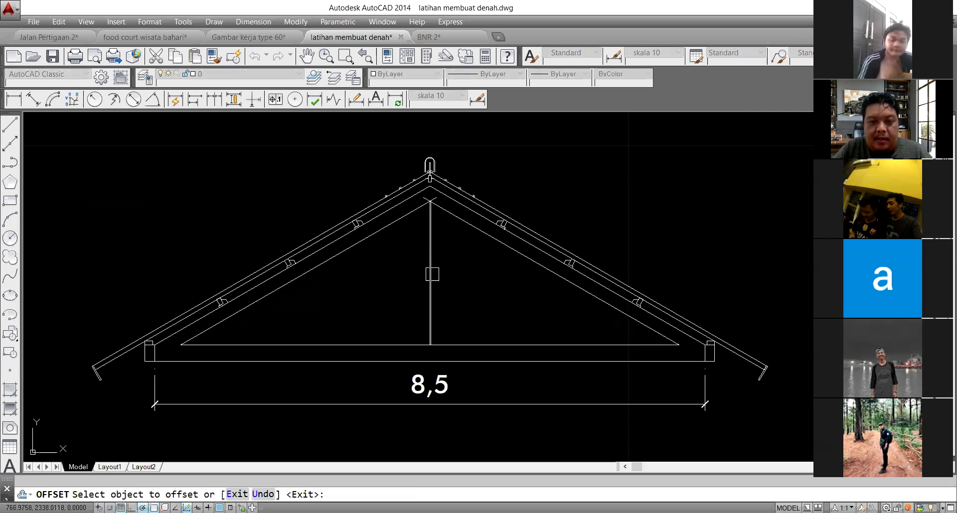
key(Escape)
scroll(431, 274, up, 4)
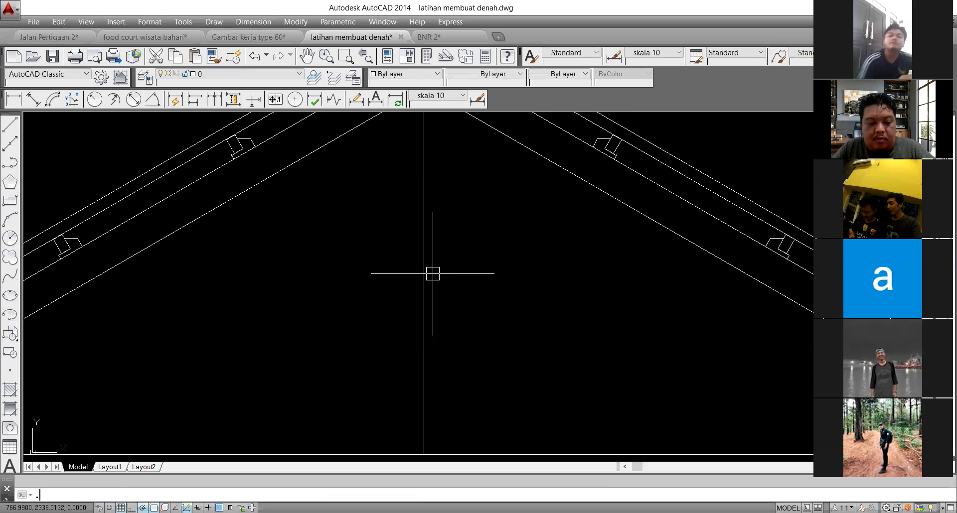
text(.075)
key(Escape)
Step: Offset the vertical centre line 0.075 to both sides to form the king post, and remove the original line
text(o)
key(Return)
text(10)
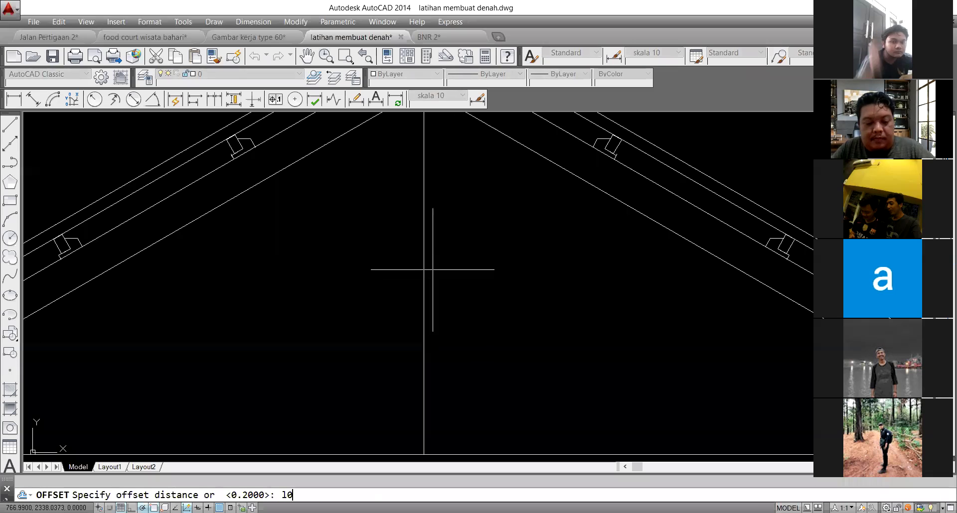
text(75)
key(BackSpace)
key(BackSpace)
key(BackSpace)
key(BackSpace)
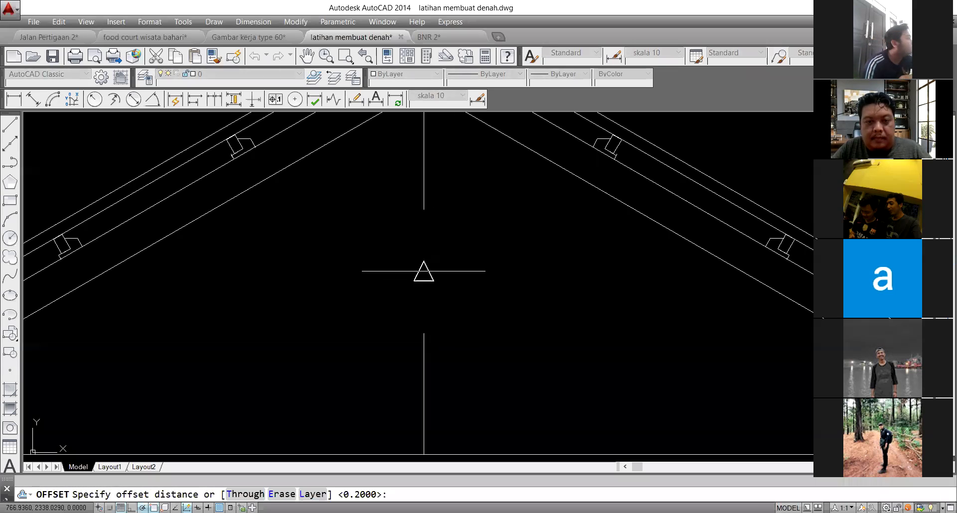
text(.0)
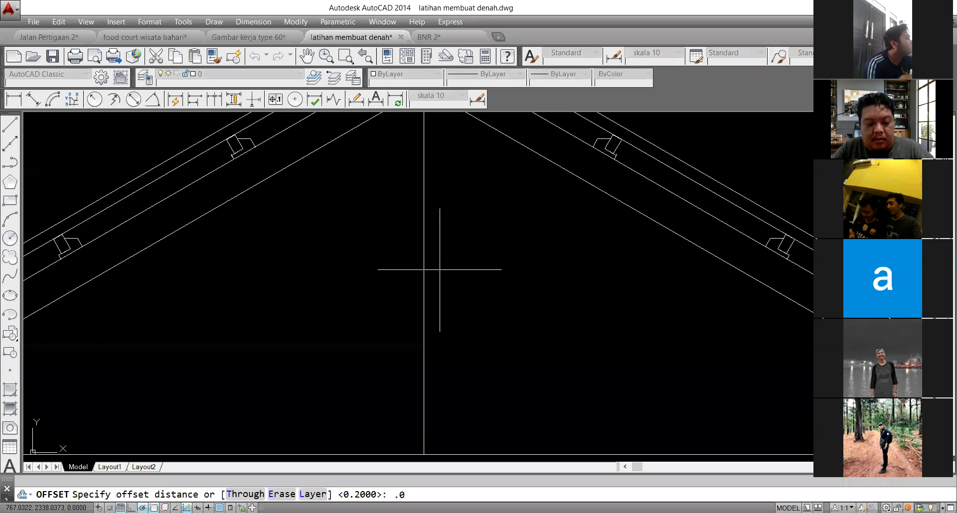
text(75)
key(Return)
click(428, 270)
click(442, 272)
click(423, 271)
click(407, 273)
key(Return)
scroll(423, 271, down, 4)
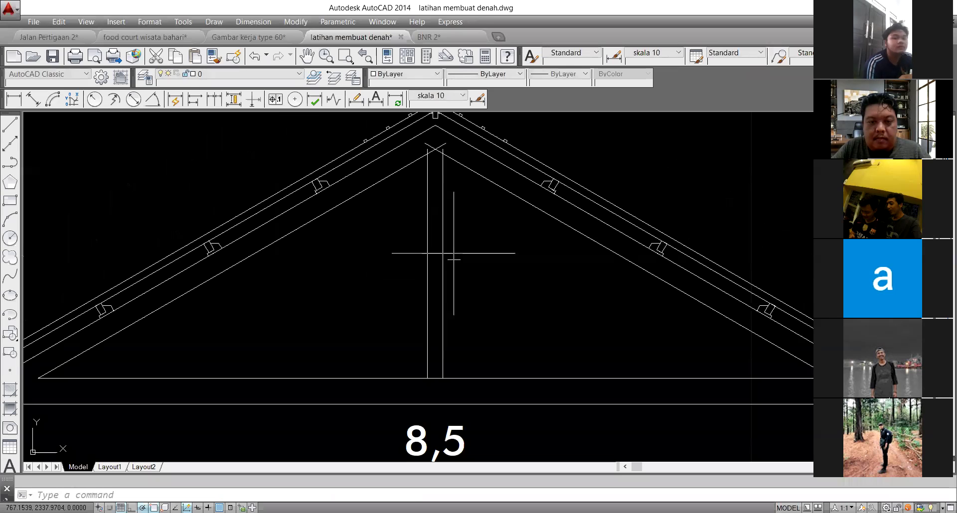
Step: Trim the crossing segments where the king post meets the rafters' inner edges and the tie beam's upper edge
text(tr)
key(Return)
key(Return)
scroll(431, 379, up, 1)
scroll(431, 381, down, 2)
scroll(436, 252, up, 5)
scroll(436, 251, up, 2)
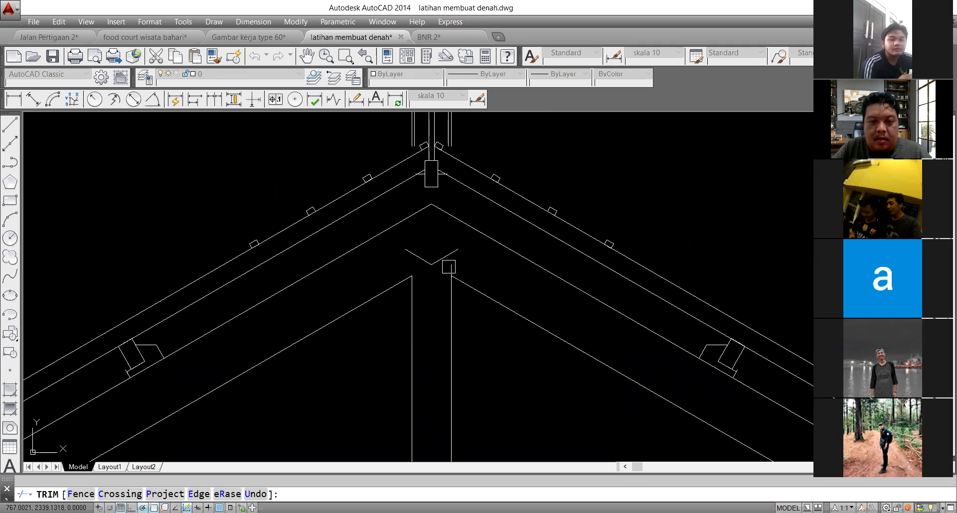
click(459, 262)
click(409, 253)
key(Return)
scroll(435, 253, down, 4)
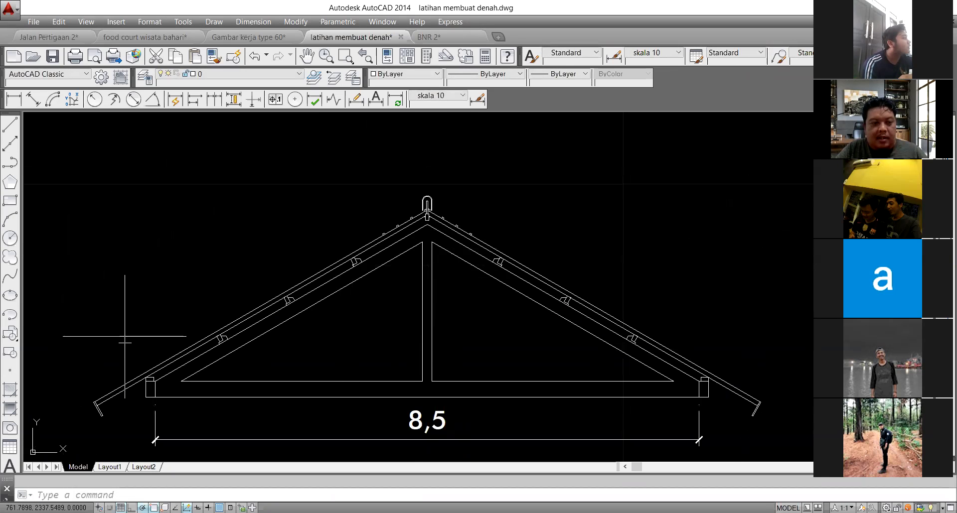
Step: Draw a closed revision cloud in the middle of the truss's left triangular bay
click(7, 257)
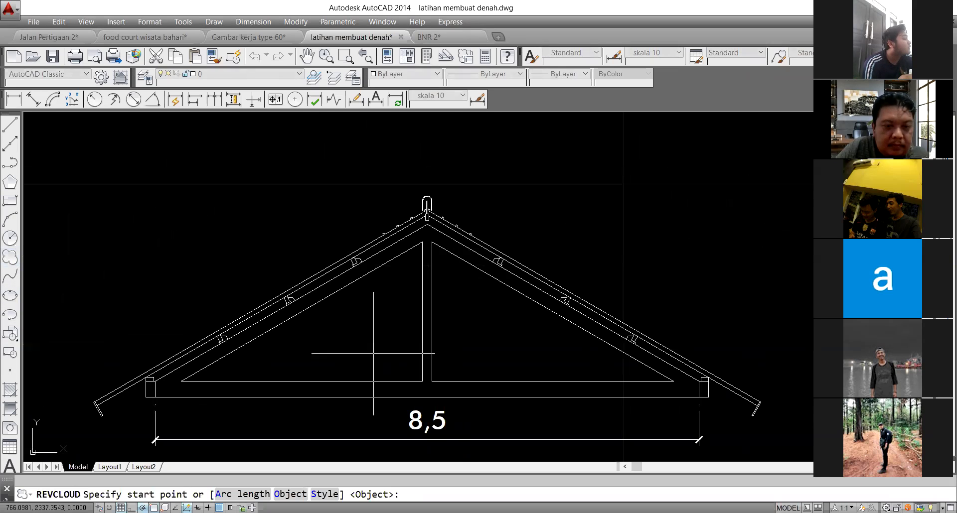
scroll(325, 332, up, 2)
click(306, 335)
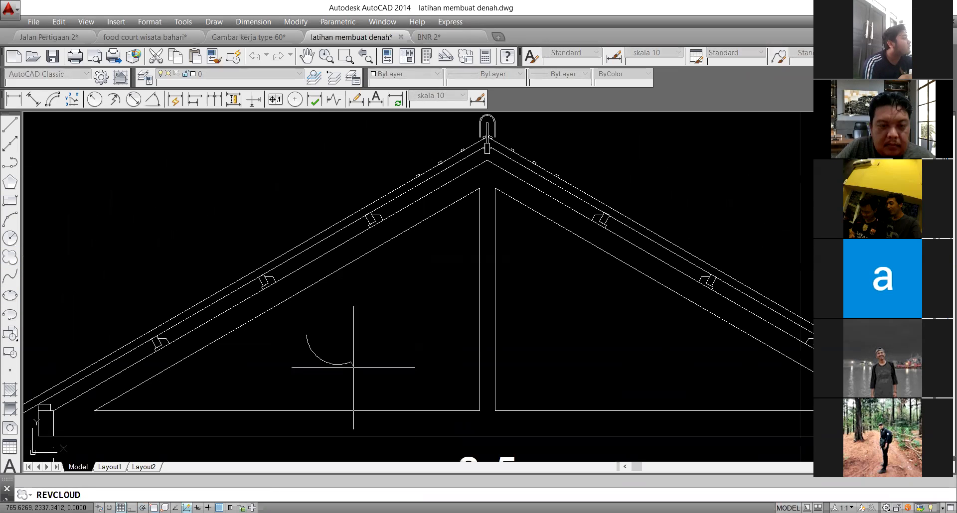
Step: Start a hatch with the AR-BRSTD brick pattern and select the revision cloud as its boundary
text(h)
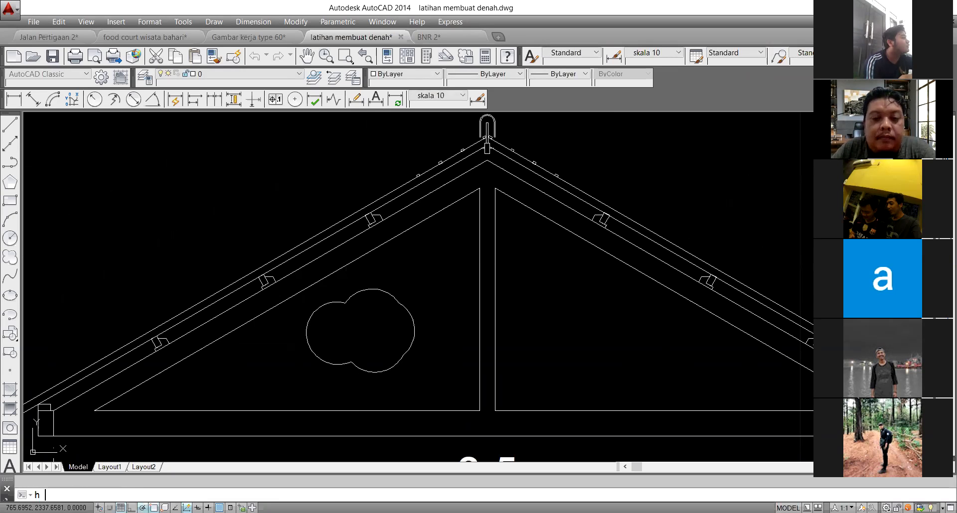
key(Return)
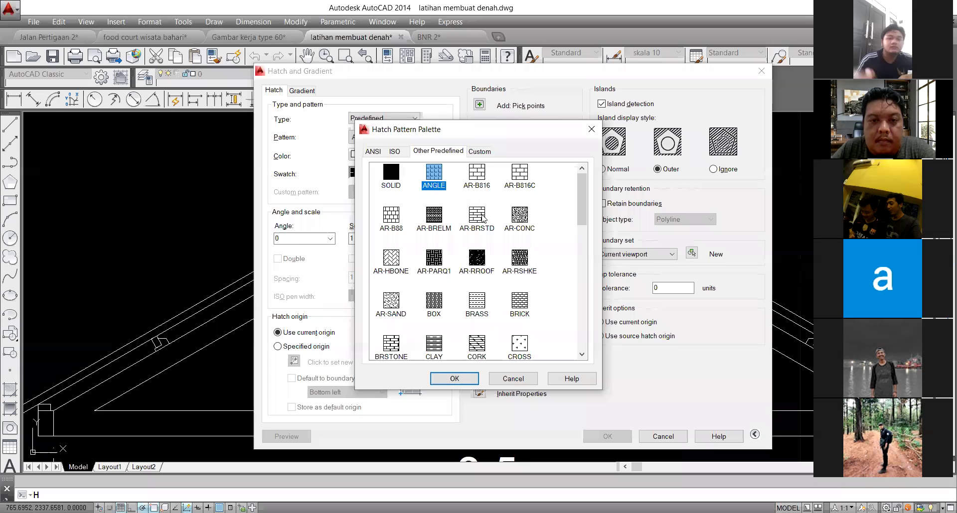
click(481, 217)
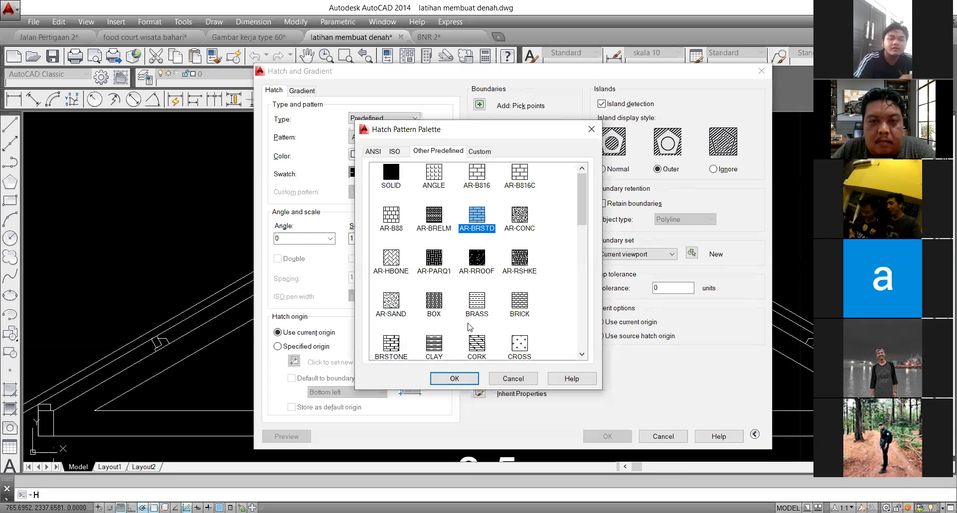
click(463, 383)
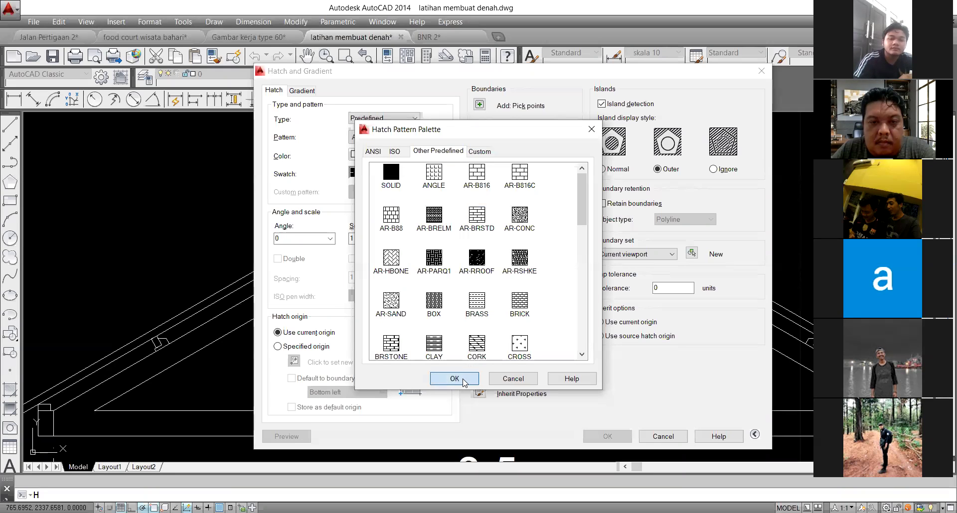
click(479, 121)
click(392, 288)
click(381, 312)
key(Return)
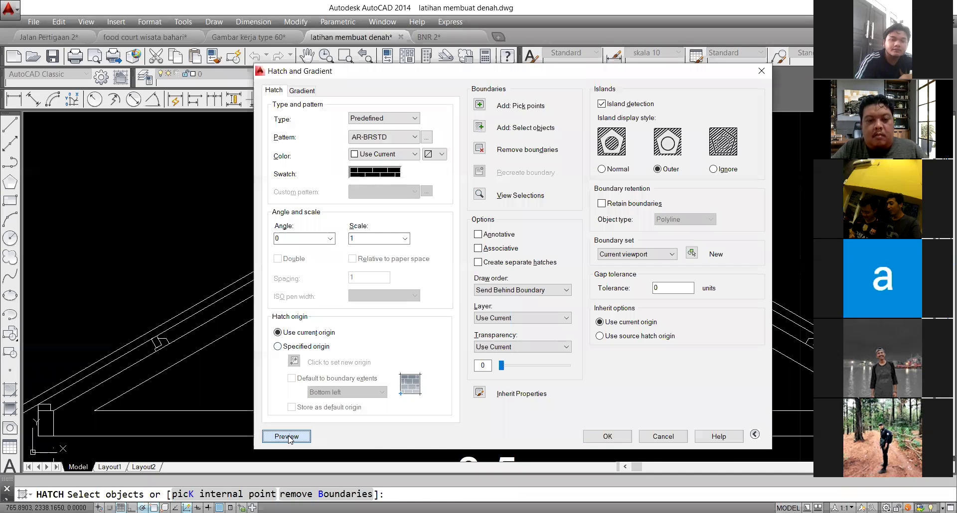
Step: Preview the brick hatch, set its scale to 0.005 and apply it to the revision cloud
click(288, 434)
key(Escape)
double_click(371, 239)
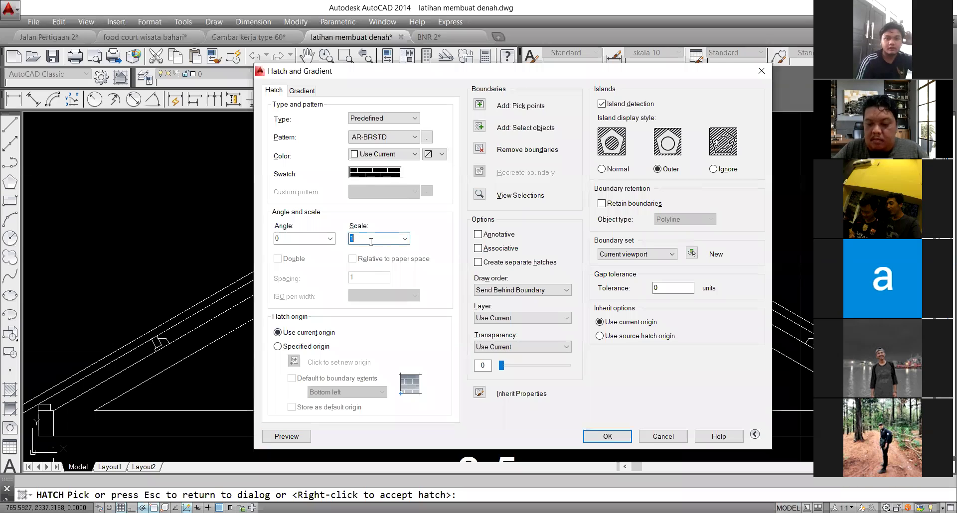
click(295, 440)
key(Escape)
double_click(372, 237)
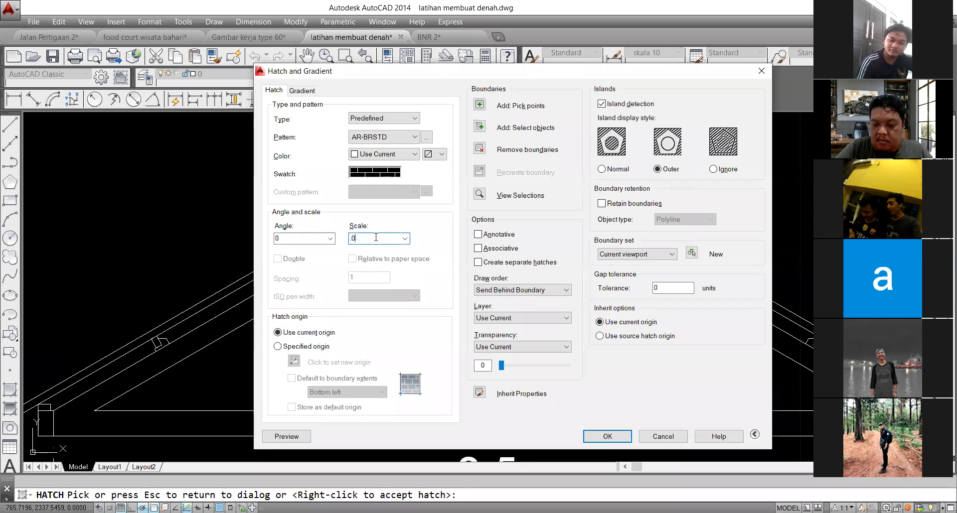
key(Return)
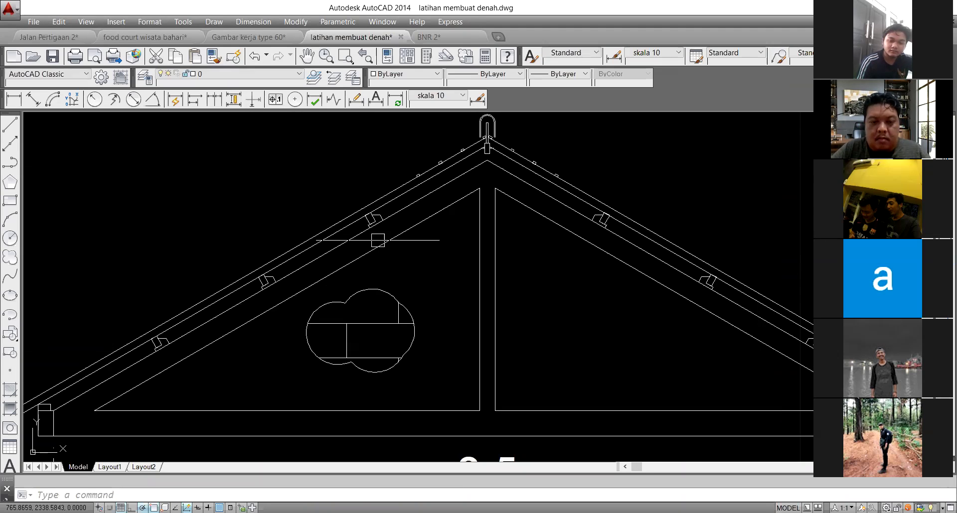
Step: Edit the revision cloud's brick hatch and set its scale to 0.001
click(372, 325)
right_click(373, 325)
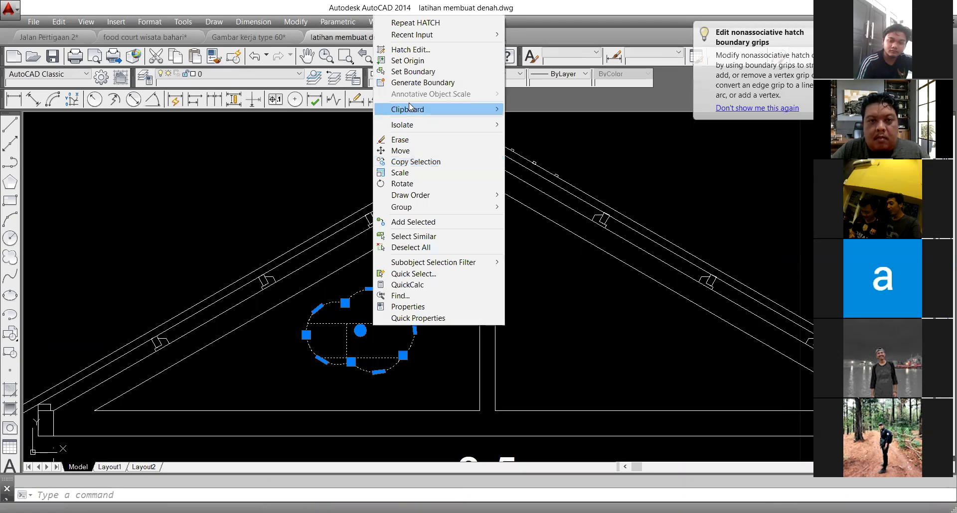
click(411, 50)
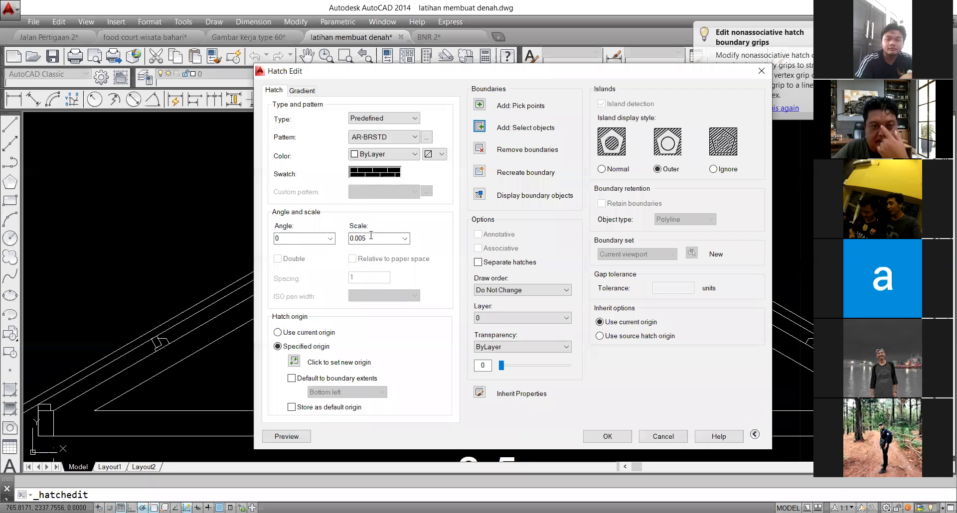
double_click(378, 239)
text(0.001)
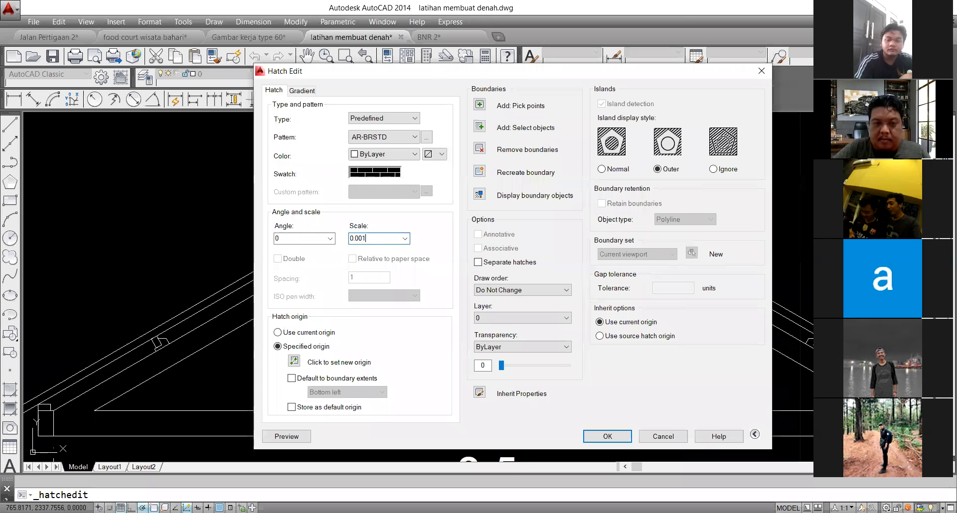
key(Return)
scroll(372, 240, down, 3)
scroll(403, 299, up, 3)
Step: Copy the hatched revision cloud from the left bay into the truss's right triangular bay
click(395, 305)
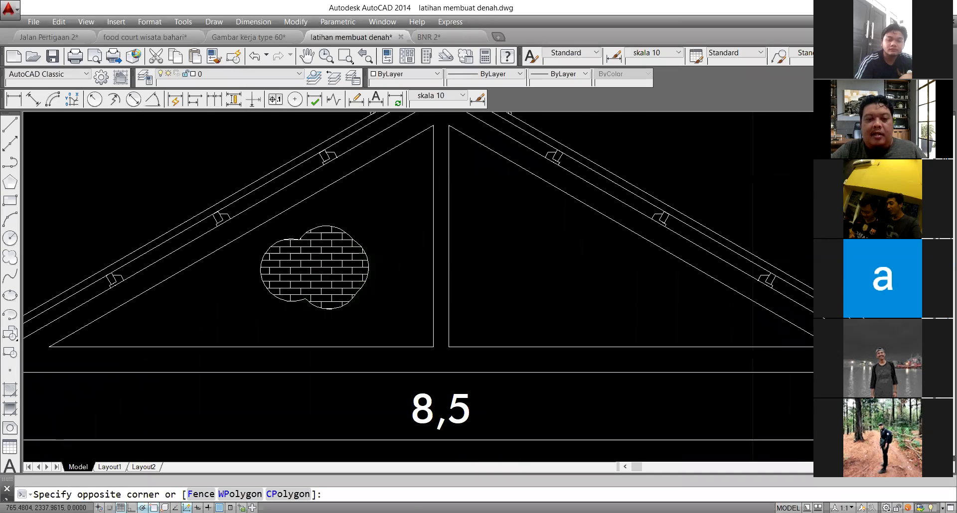
click(299, 272)
text(co)
key(Return)
click(303, 279)
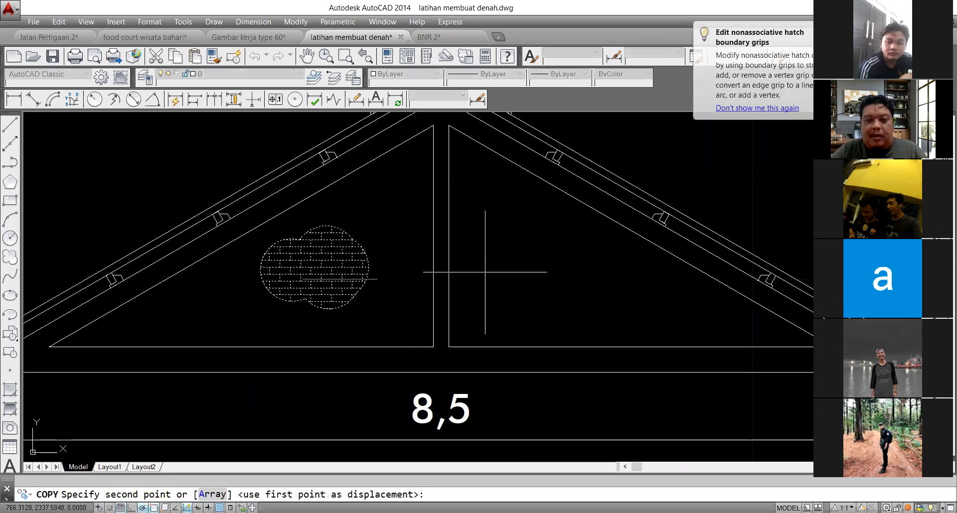
click(512, 279)
key(Return)
scroll(498, 274, down, 3)
scroll(404, 260, up, 3)
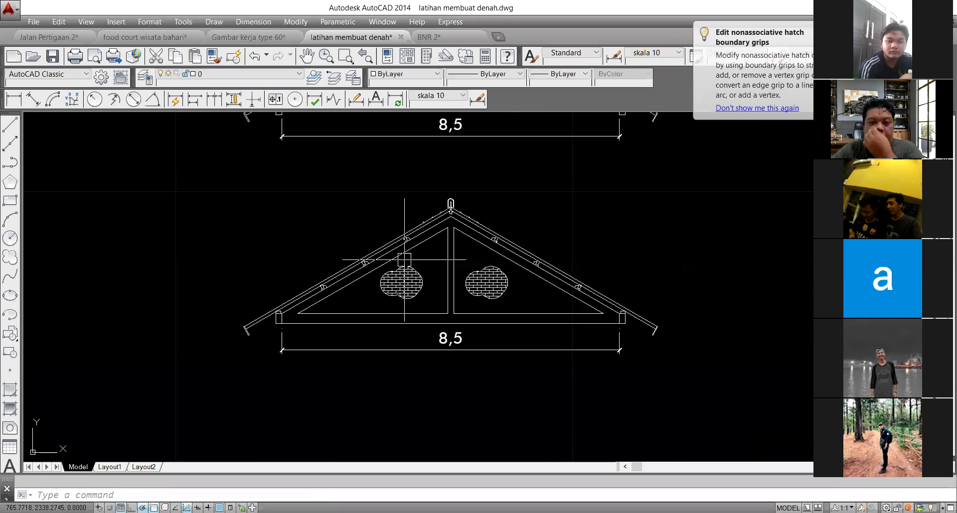
scroll(404, 259, up, 2)
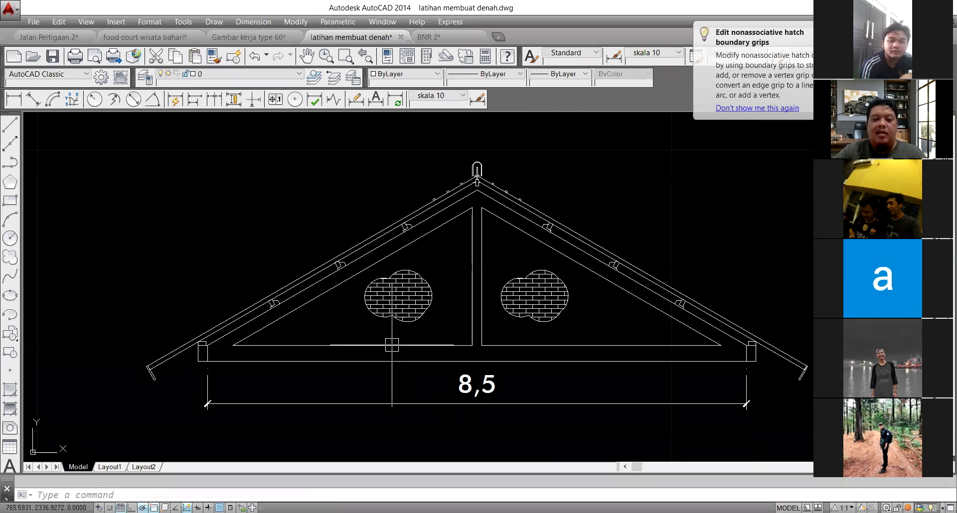
scroll(212, 356, up, 4)
text(t)
key(Return)
key(Escape)
Step: Examine the reworked lower truss with its brick-hatched bays and compare it with the neighbouring roof plans
scroll(200, 349, down, 5)
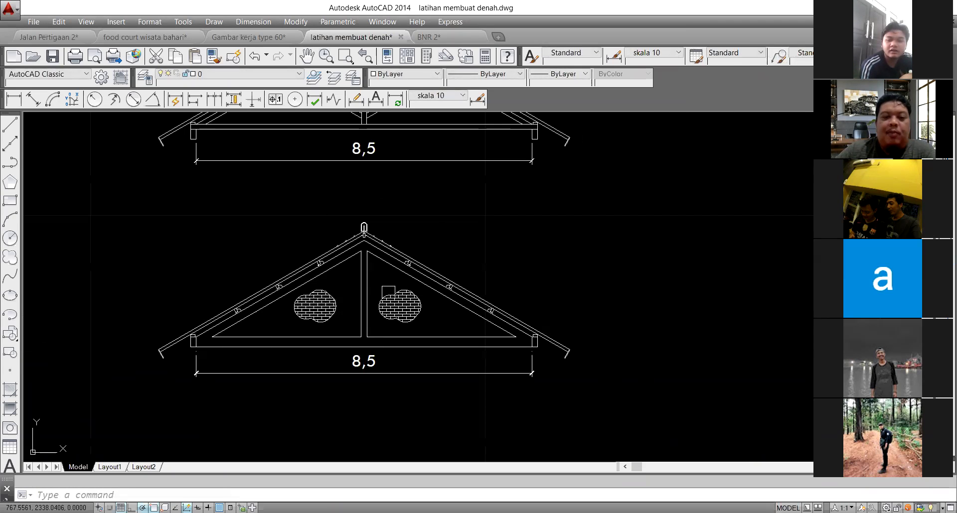
scroll(316, 275, up, 6)
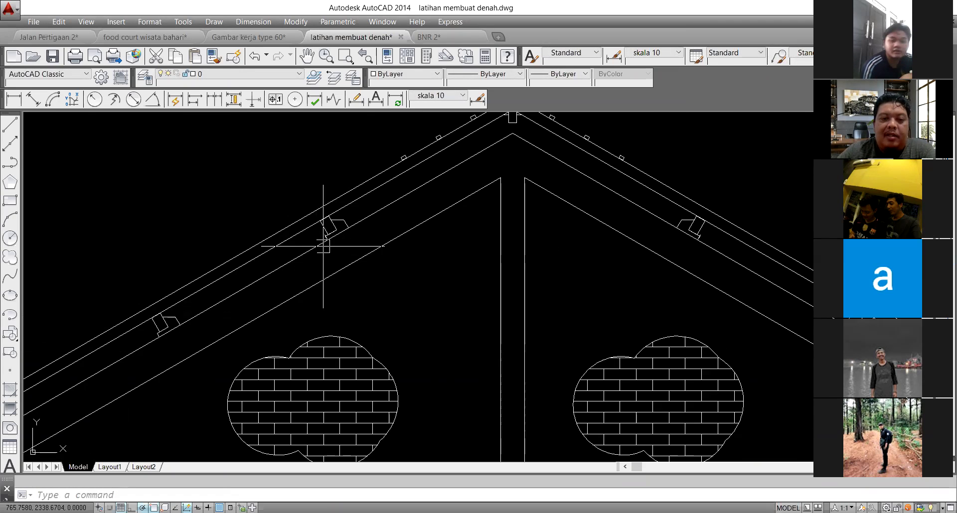
scroll(324, 245, up, 2)
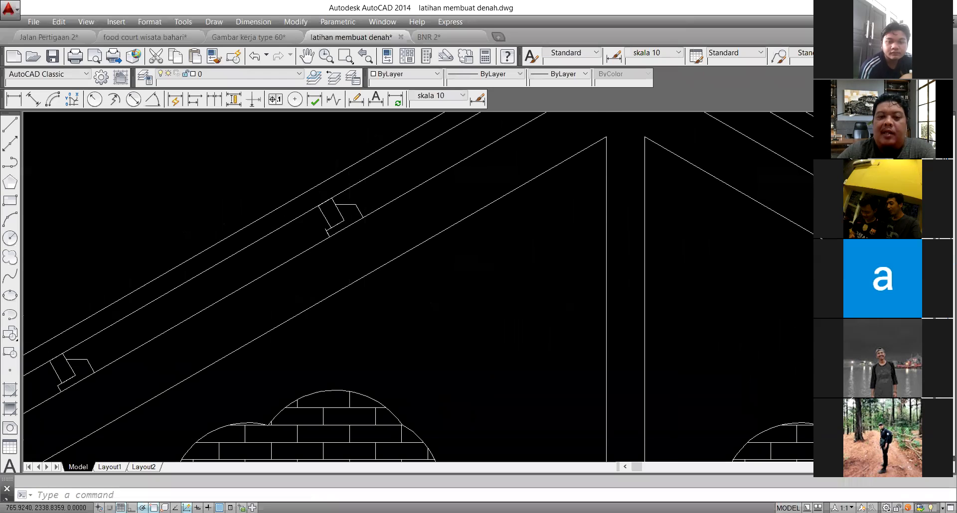
scroll(384, 235, down, 4)
scroll(384, 299, down, 5)
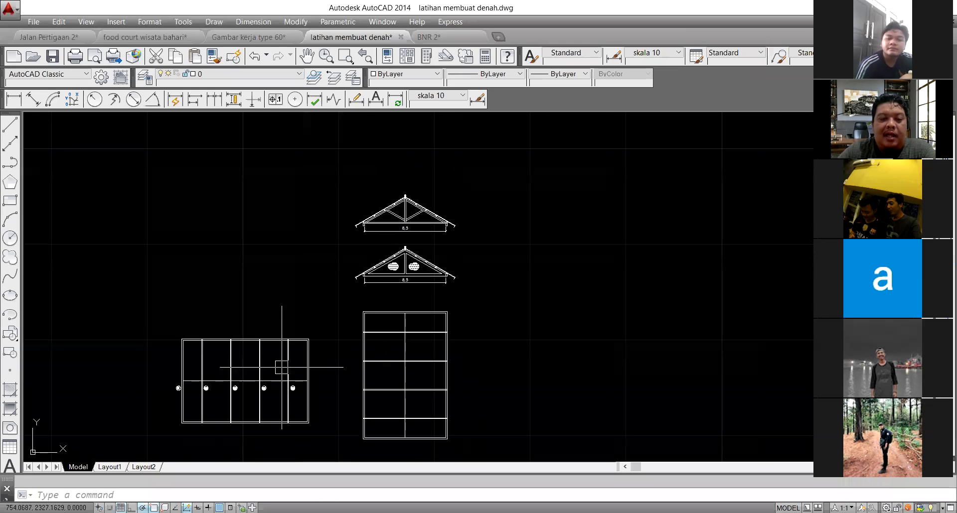
scroll(164, 392, up, 6)
scroll(219, 396, down, 4)
scroll(574, 234, up, 2)
scroll(575, 226, up, 2)
scroll(578, 222, down, 2)
scroll(508, 238, down, 2)
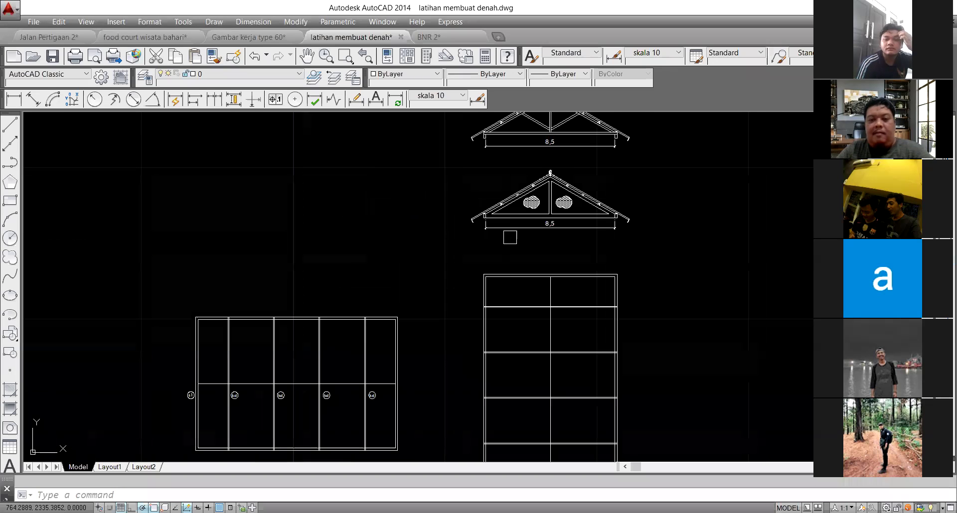